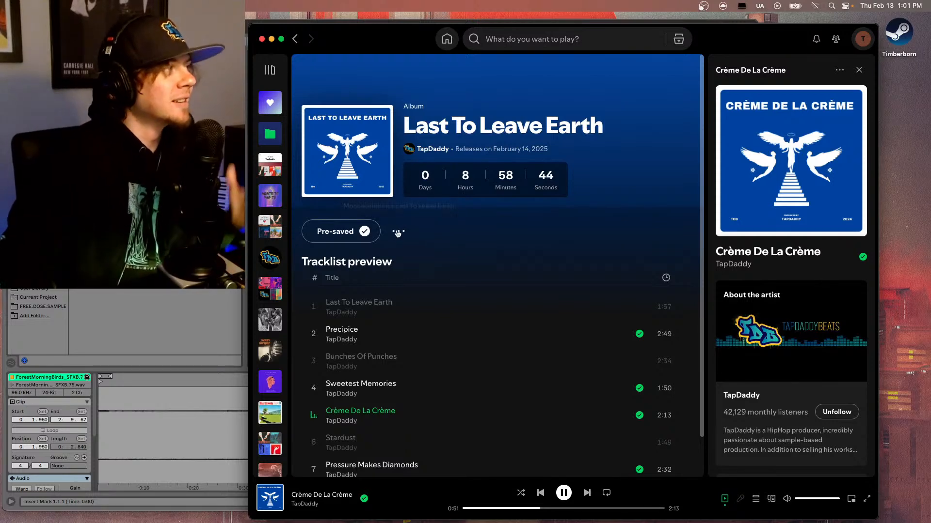
# Step: Copy the link of the album Last To Leave Earth
pyautogui.scroll(-1, 371, 368)
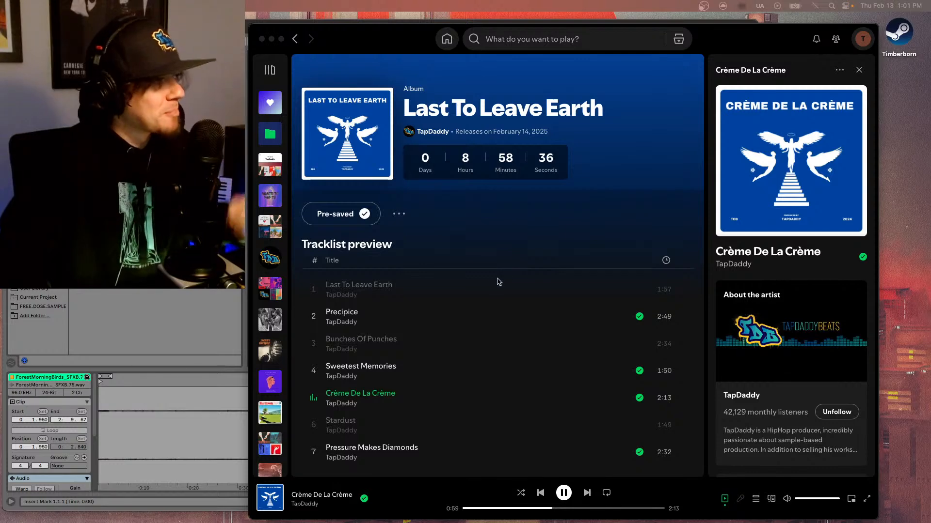
pyautogui.click(388, 335)
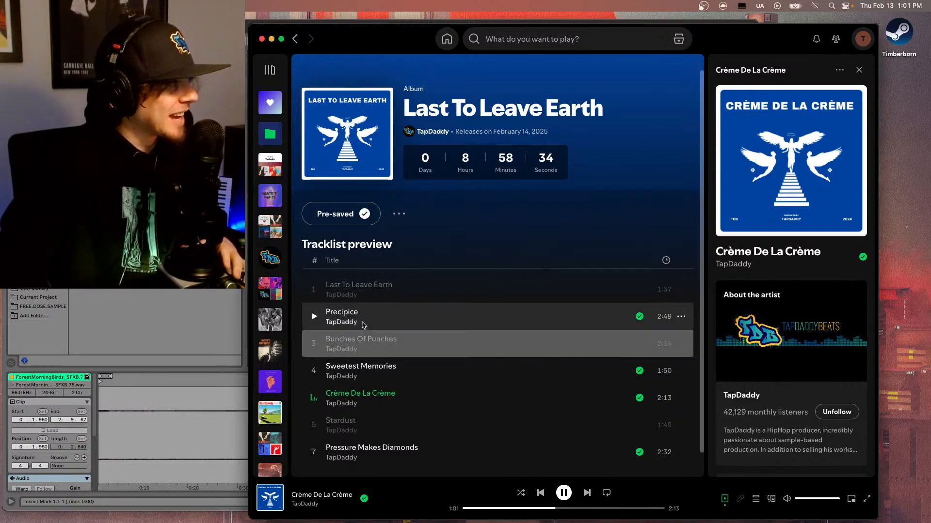
pyautogui.click(398, 214)
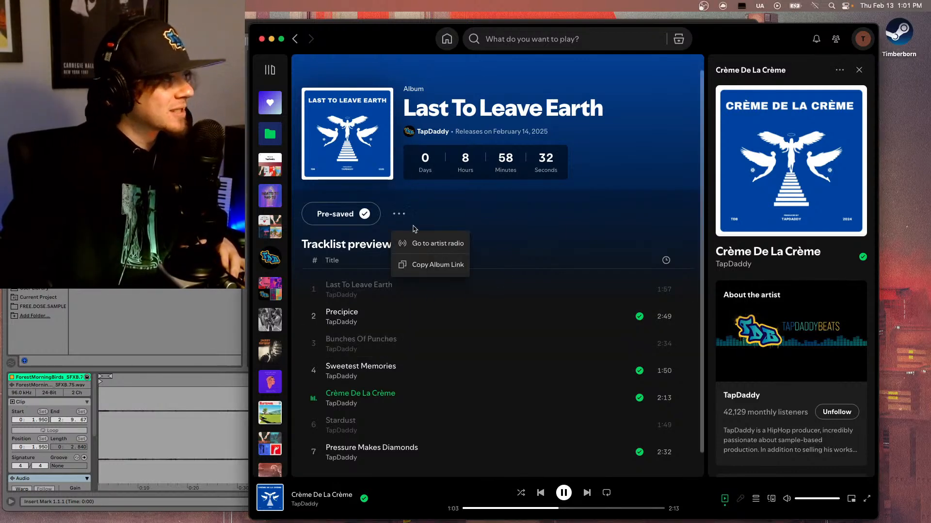
pyautogui.click(429, 264)
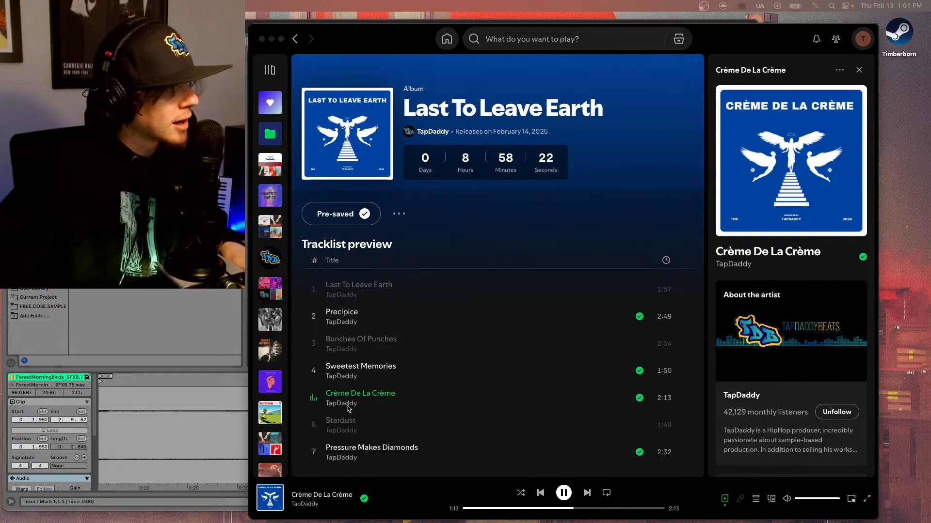
# Step: Open the TapDaddy artist page from the Crème De La Crème track and pause playback
pyautogui.click(350, 407)
pyautogui.click(350, 407)
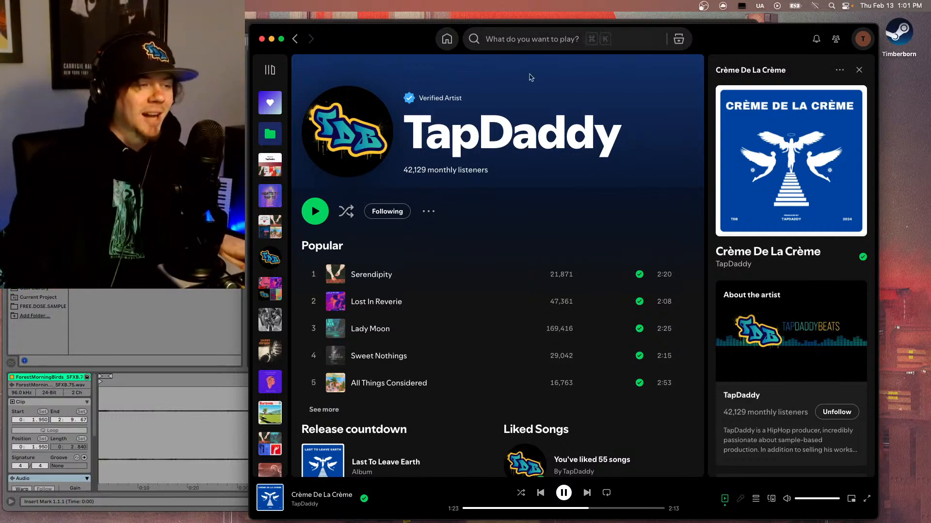
pyautogui.click(563, 493)
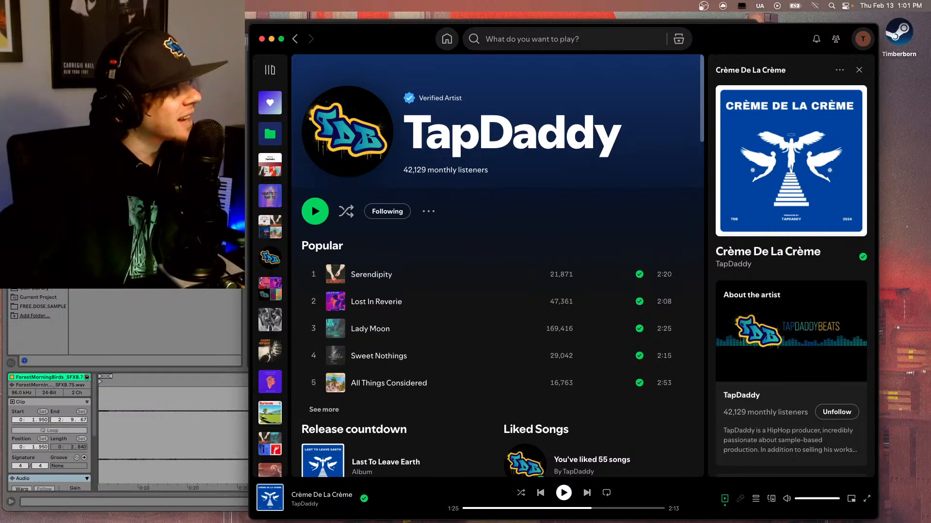
# Step: Switch to Ableton Live in full screen and bring the first tracks of the arrangement into view
pyautogui.click(194, 204)
pyautogui.press('ctrl+super+f')
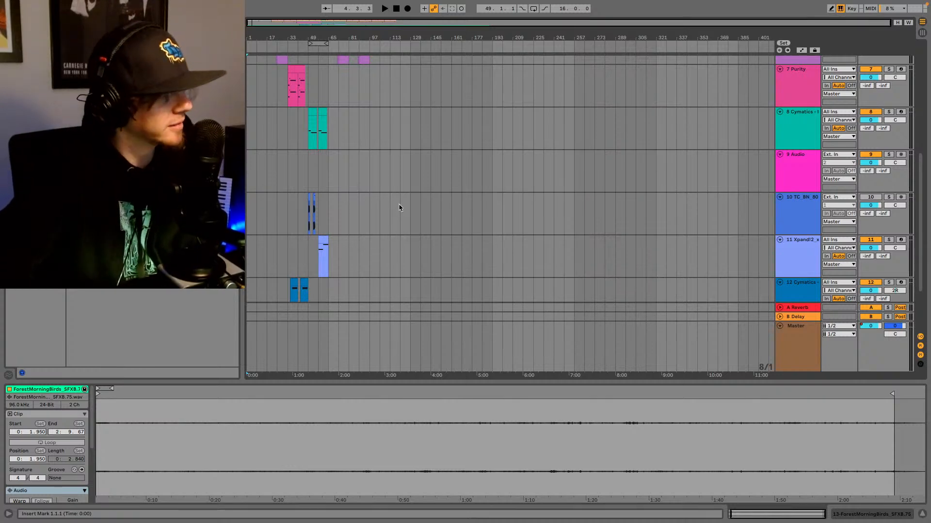
pyautogui.scroll(6, 373, 188)
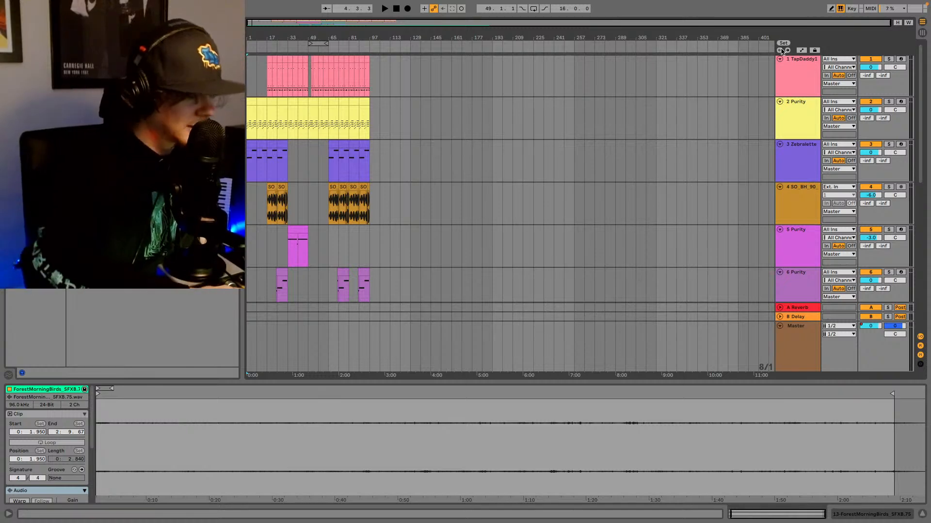
# Step: Play the arrangement, look through its tracks and select the first ForestMorningBirds clip
pyautogui.press('space')
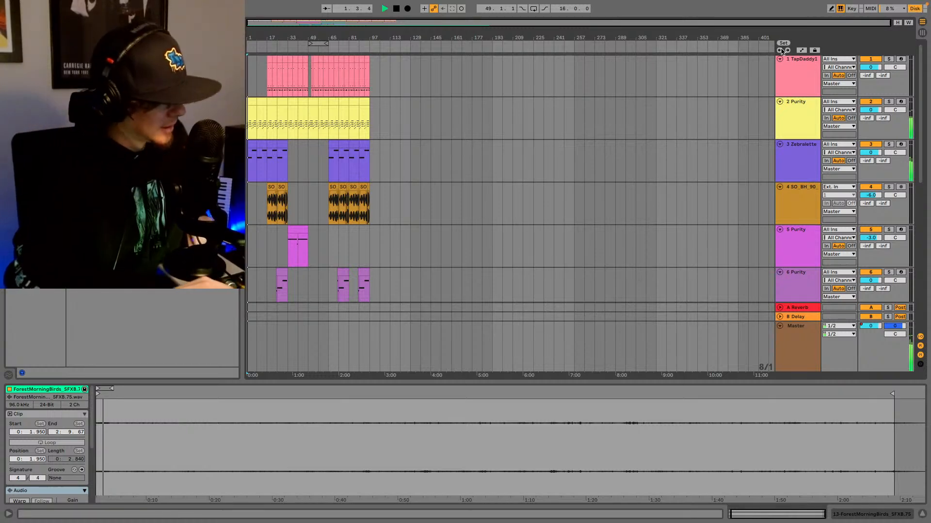
pyautogui.scroll(-5, 347, 243)
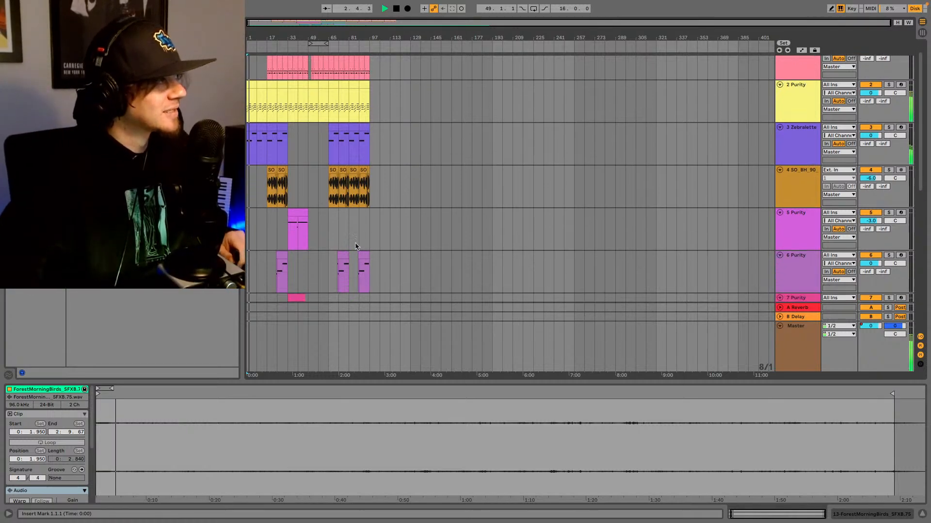
pyautogui.scroll(-5, 345, 242)
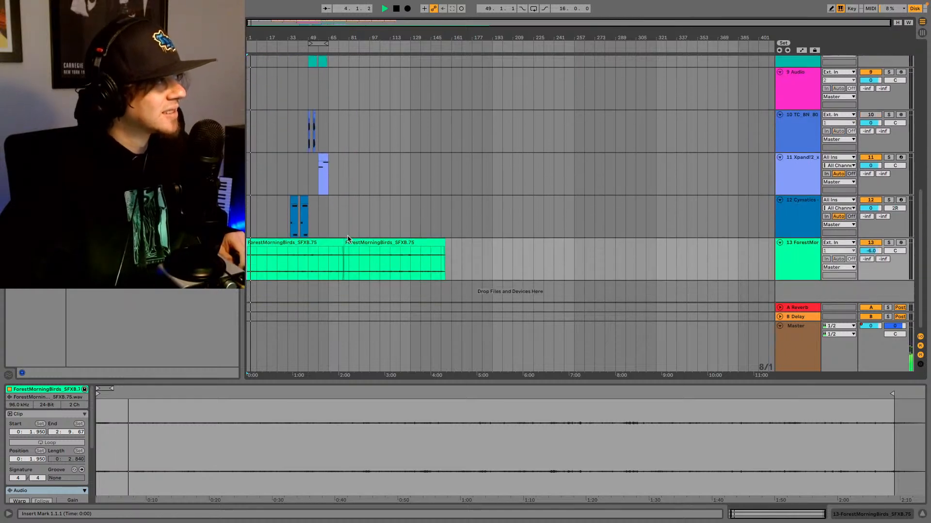
pyautogui.click(300, 244)
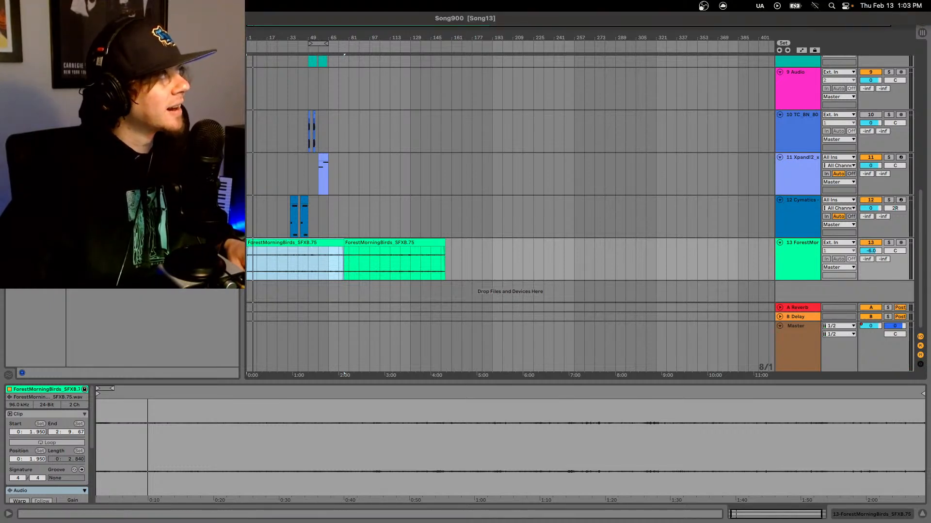
pyautogui.moveTo(112, 41)
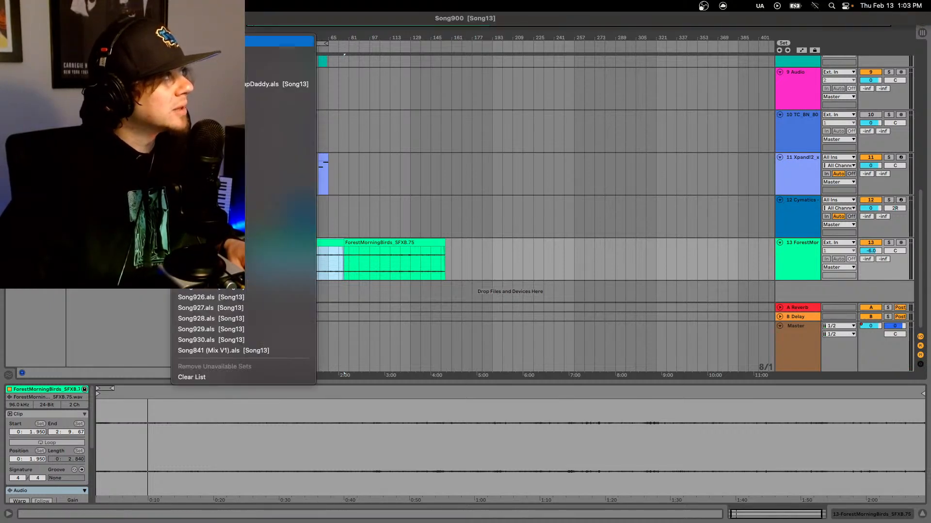
pyautogui.click(209, 41)
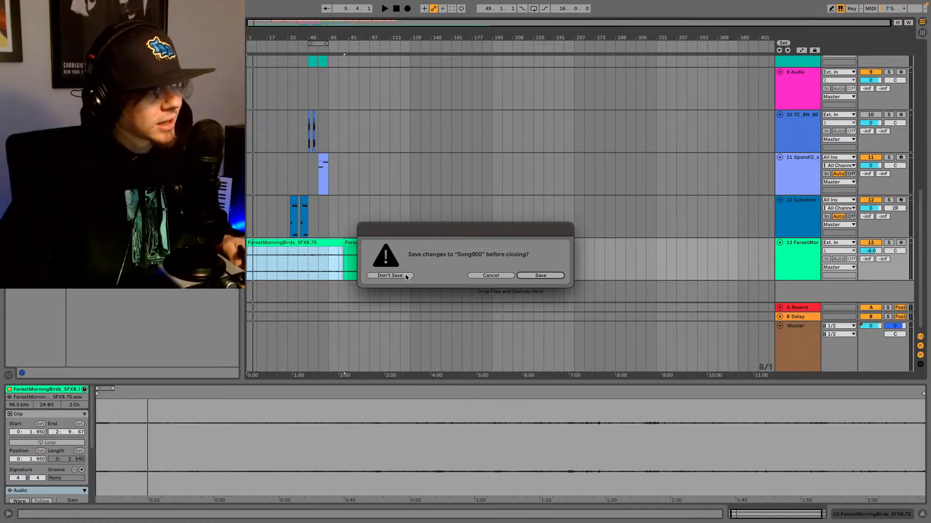
pyautogui.click(538, 279)
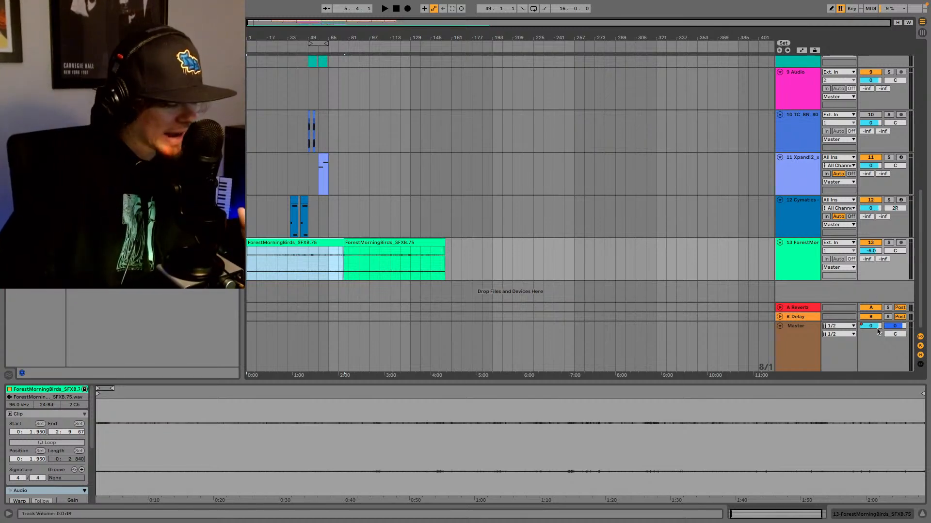
# Step: Play back the whole arrangement and look over its tracks while it runs
pyautogui.press('space')
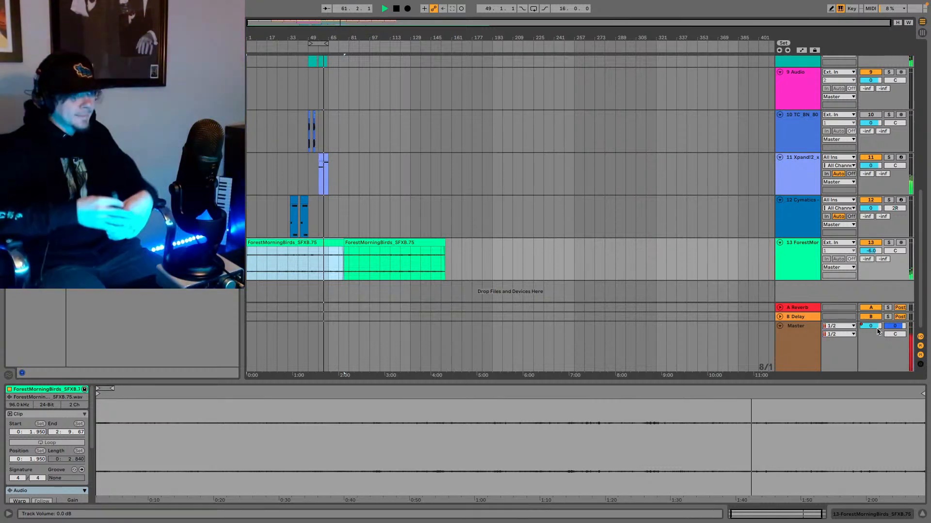
pyautogui.scroll(10, 581, 177)
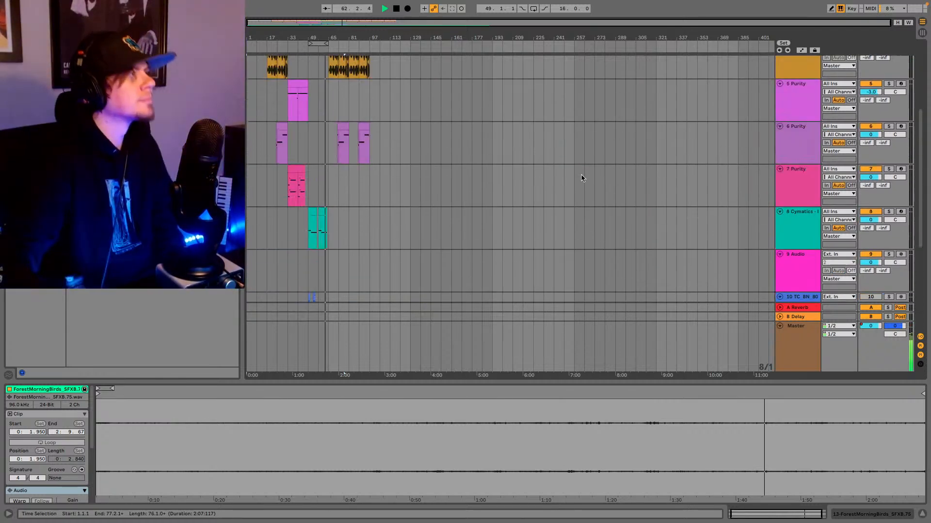
pyautogui.scroll(-5, 578, 180)
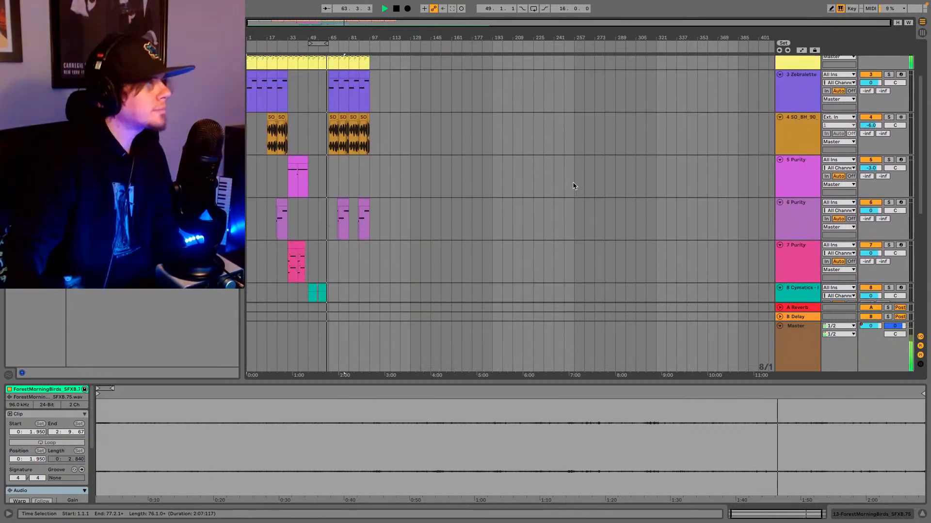
pyautogui.scroll(-2, 574, 181)
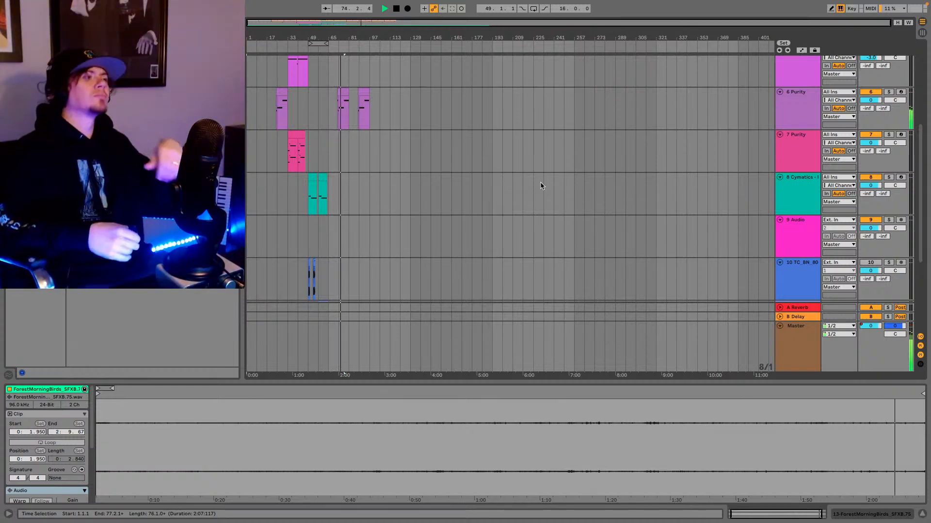
# Step: Show the Master track's volume automation and check the mixer levels in Session View before returning to the arrangement
pyautogui.rightClick(868, 330)
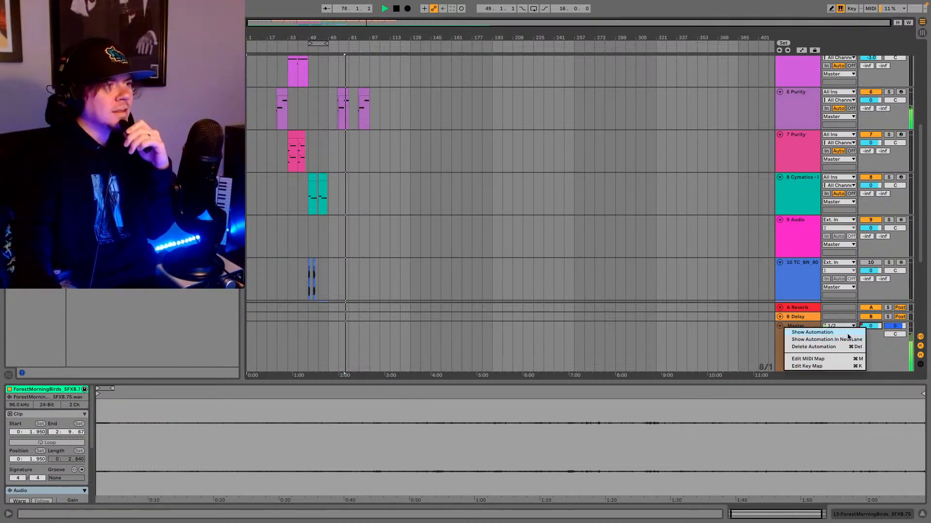
pyautogui.click(848, 333)
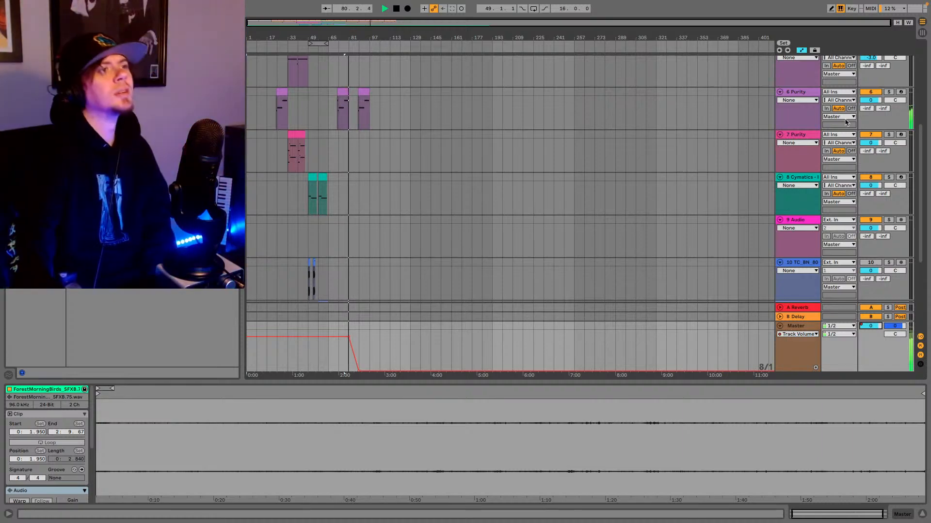
pyautogui.click(923, 33)
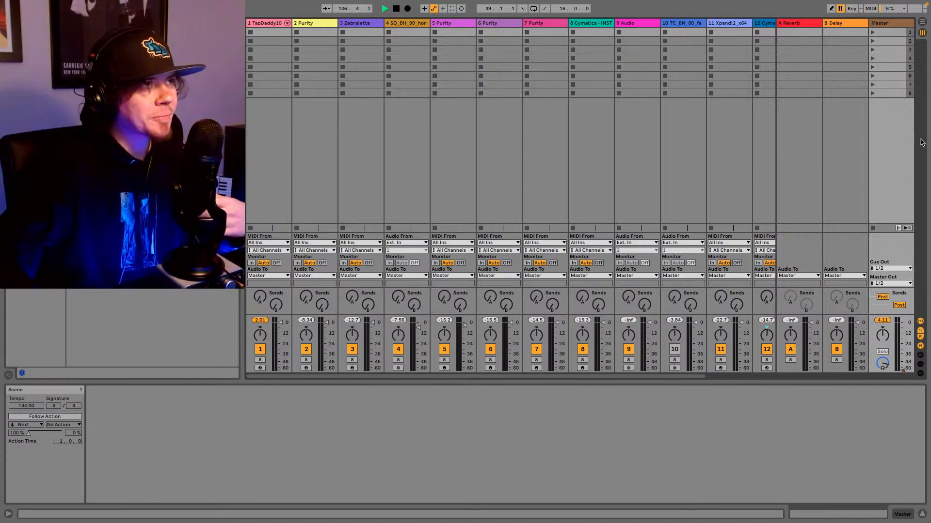
pyautogui.click(922, 22)
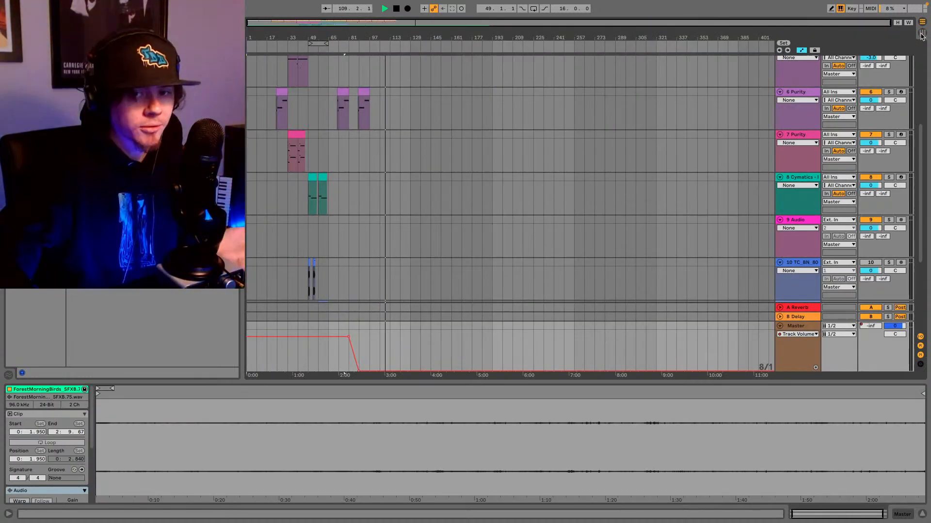
# Step: Select all tracks from track 1 through the ForestMorningBirds track 13
pyautogui.scroll(1, 735, 170)
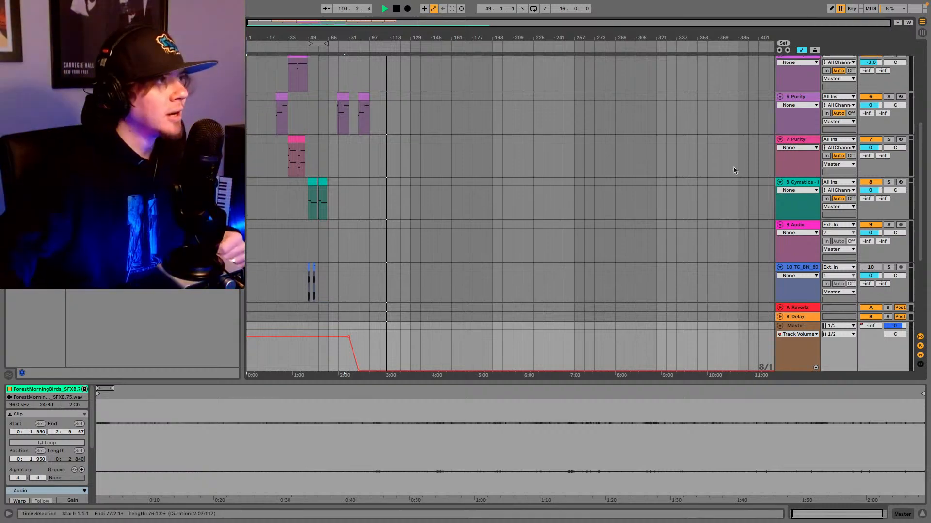
pyautogui.scroll(6, 734, 170)
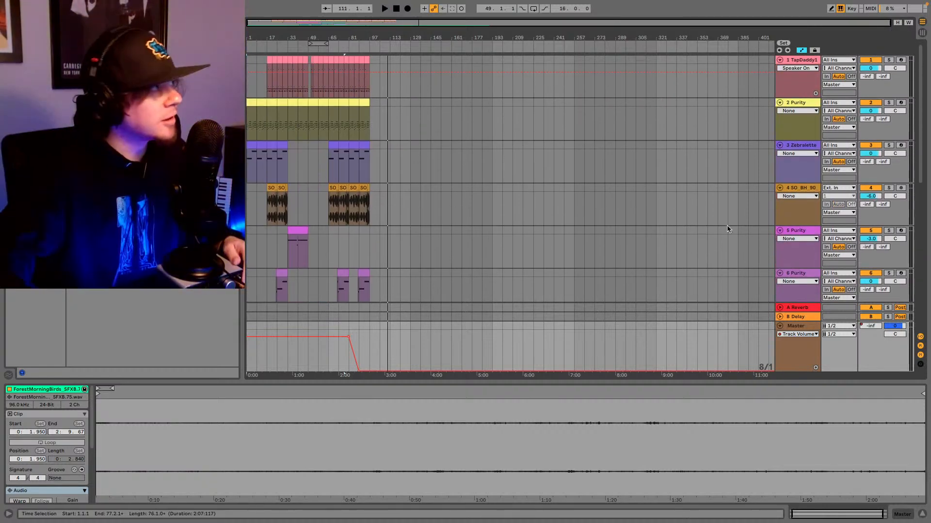
pyautogui.click(806, 73)
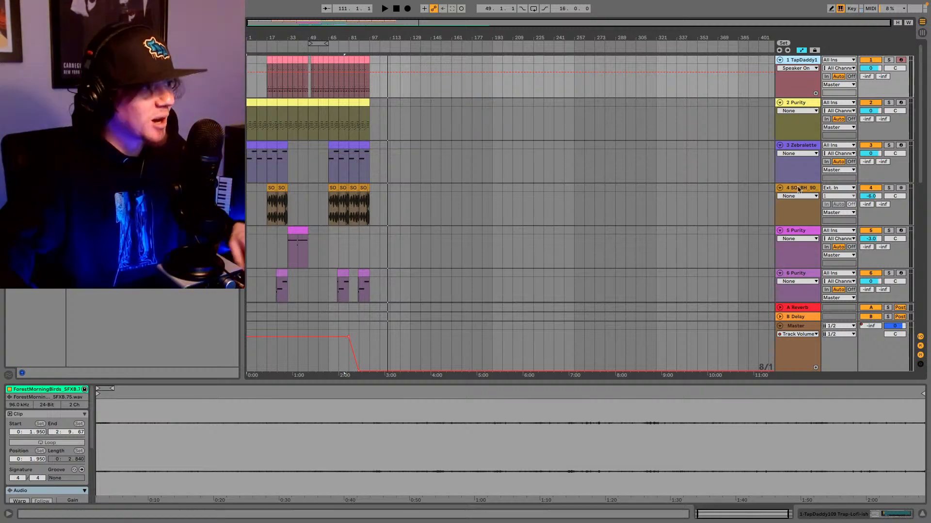
pyautogui.scroll(-10, 799, 189)
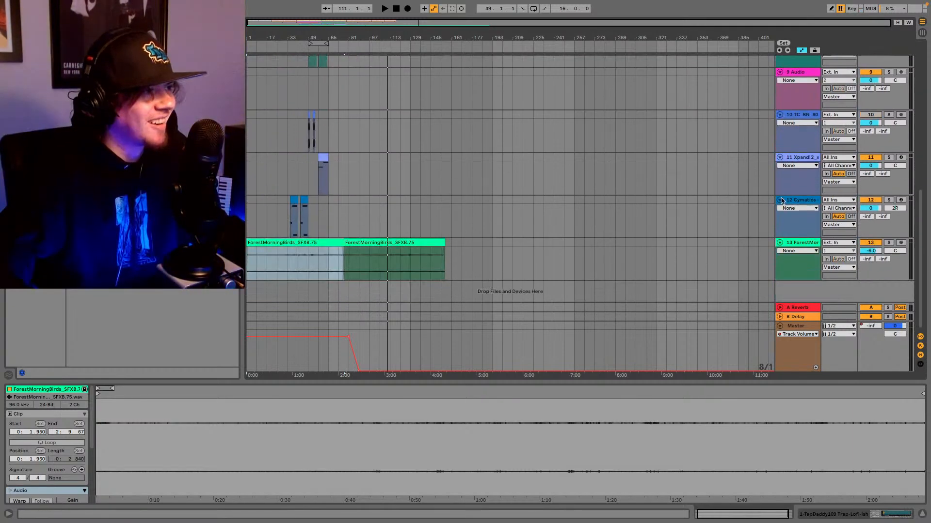
pyautogui.click(801, 242)
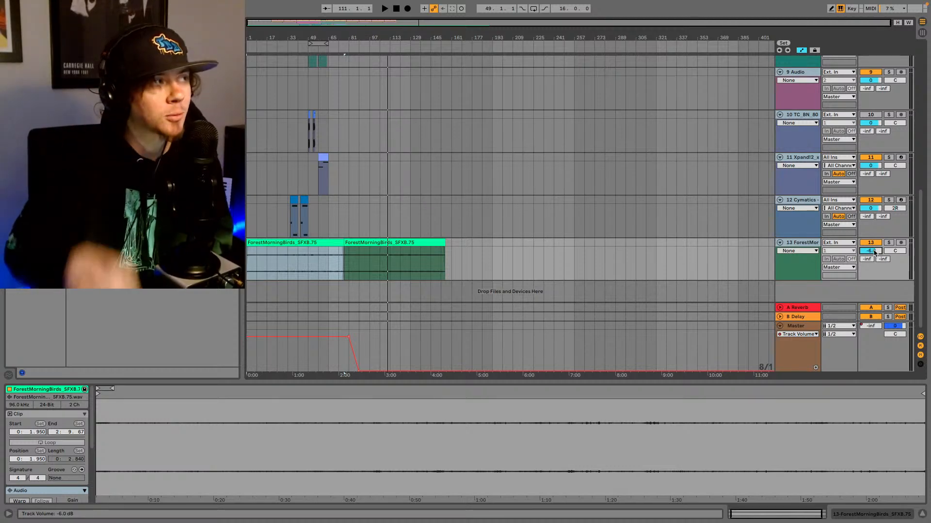
# Step: Lower the volume of all selected tracks together by 10 dB, bringing track 1 to -10.0 dB, and play back the arrangement
pyautogui.scroll(4, 819, 210)
pyautogui.scroll(10, 820, 210)
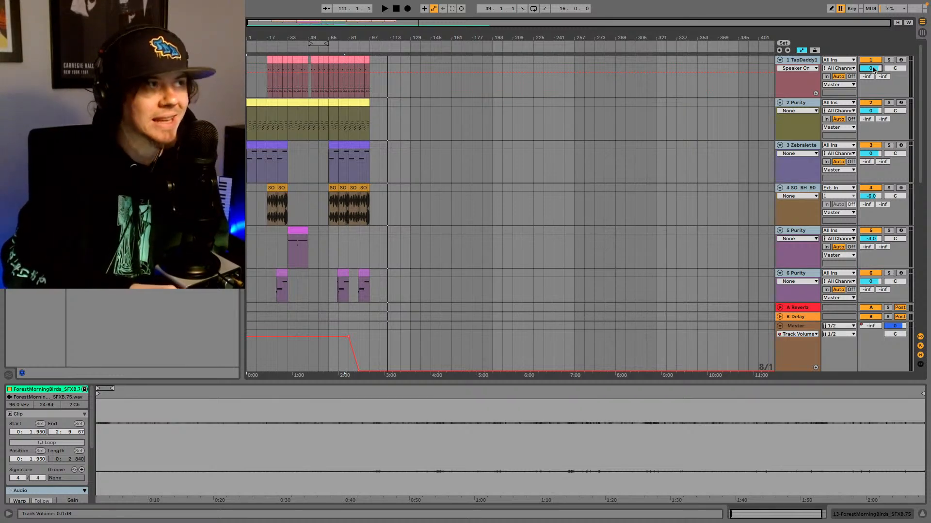
pyautogui.scroll(-1, 872, 69)
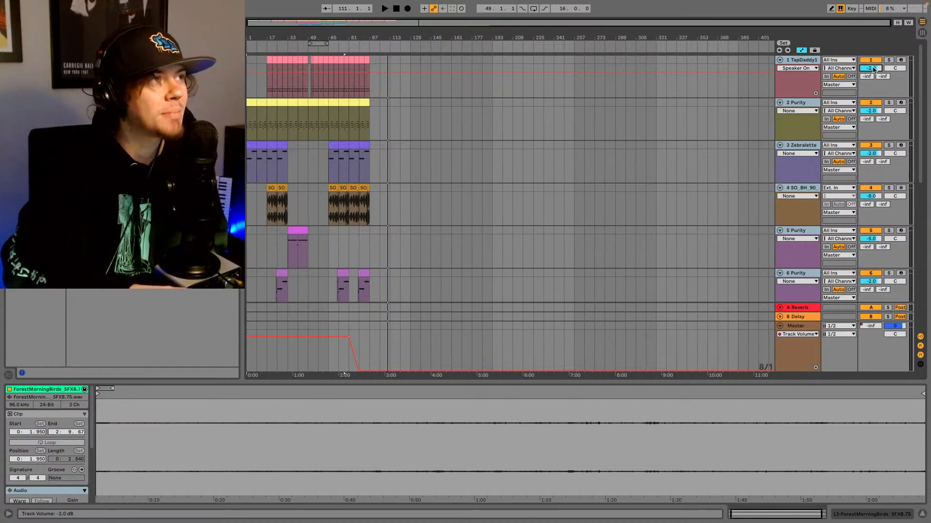
pyautogui.scroll(-2, 873, 69)
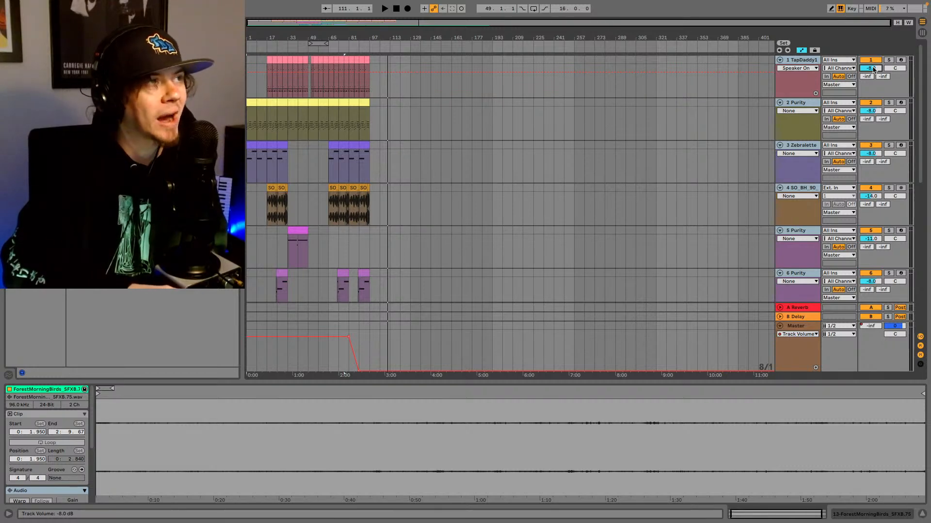
pyautogui.scroll(-2, 873, 69)
pyautogui.press('space')
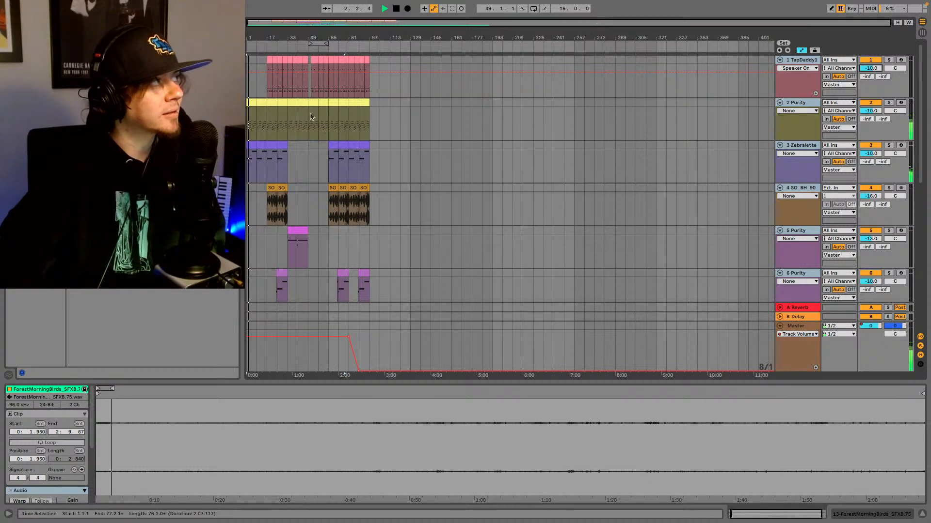
pyautogui.click(278, 121)
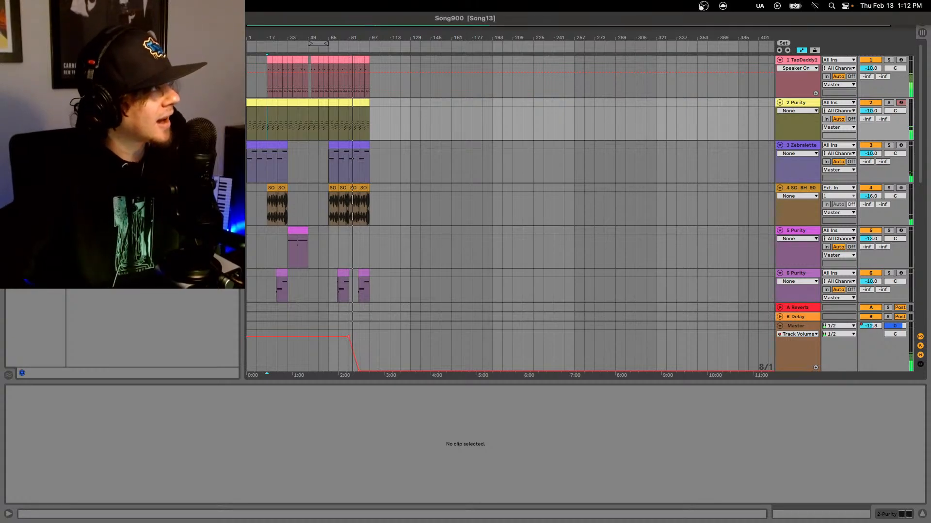
# Step: Take Ableton Live out of full screen and switch to Spotify
pyautogui.click(26, 18)
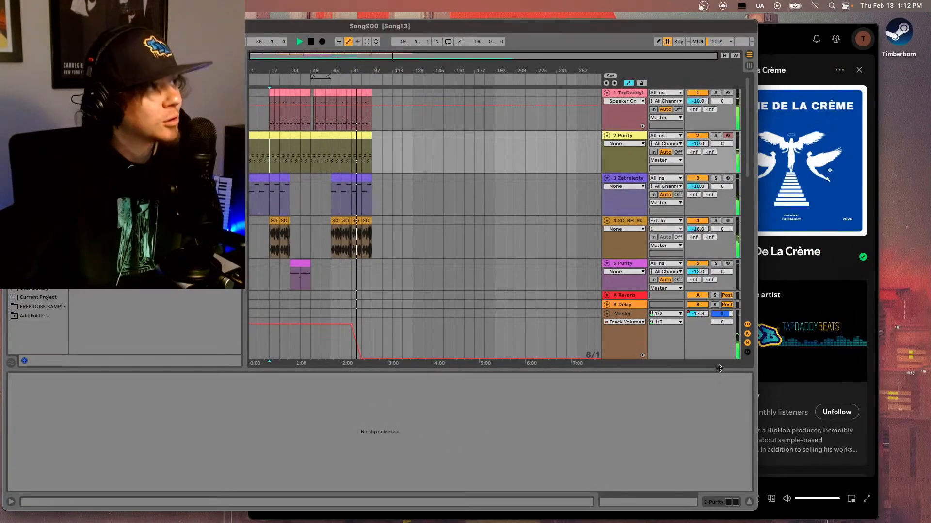
pyautogui.click(801, 374)
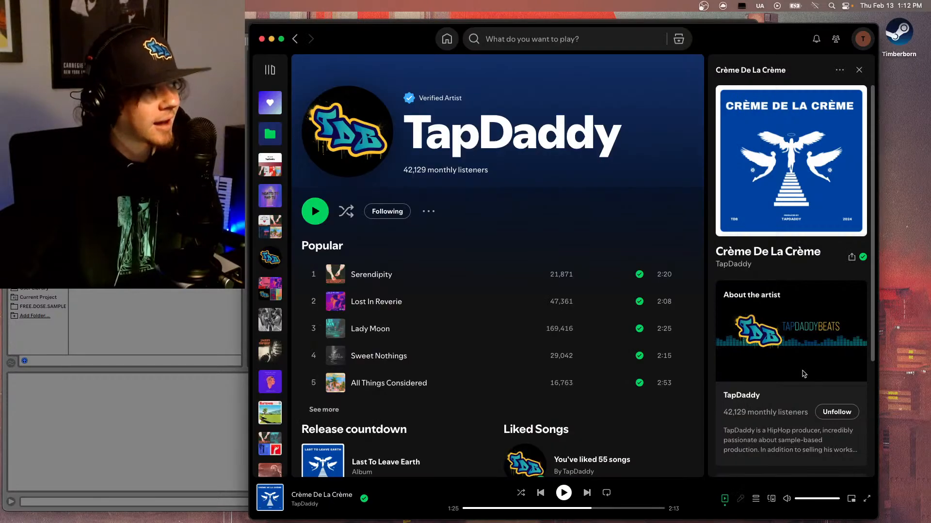
# Step: Read the TapDaddy artist bio, close it, and open the upcoming Last To Leave Earth album page
pyautogui.click(796, 376)
pyautogui.scroll(-1, 582, 396)
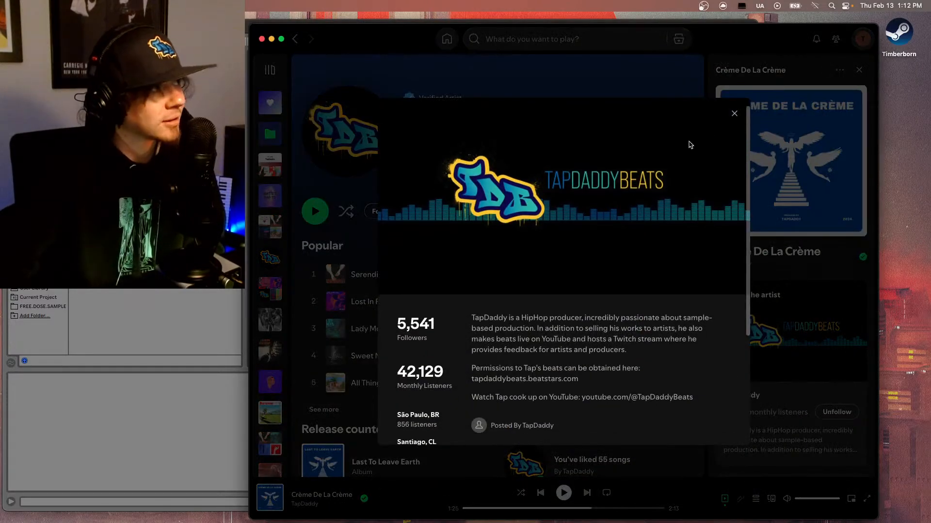
pyautogui.click(733, 114)
pyautogui.scroll(-1, 485, 388)
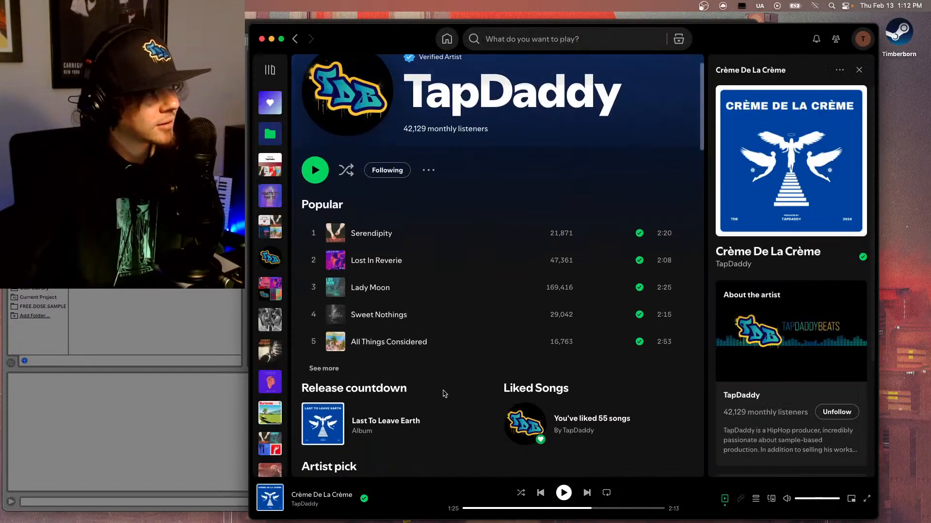
pyautogui.click(395, 420)
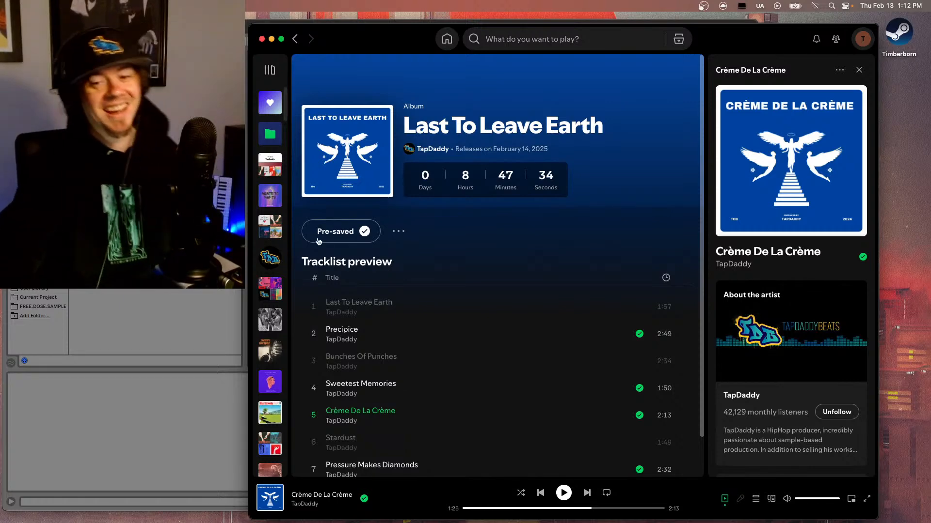
# Step: Look through the Last To Leave Earth tracklist preview and copy the album link
pyautogui.scroll(-2, 451, 378)
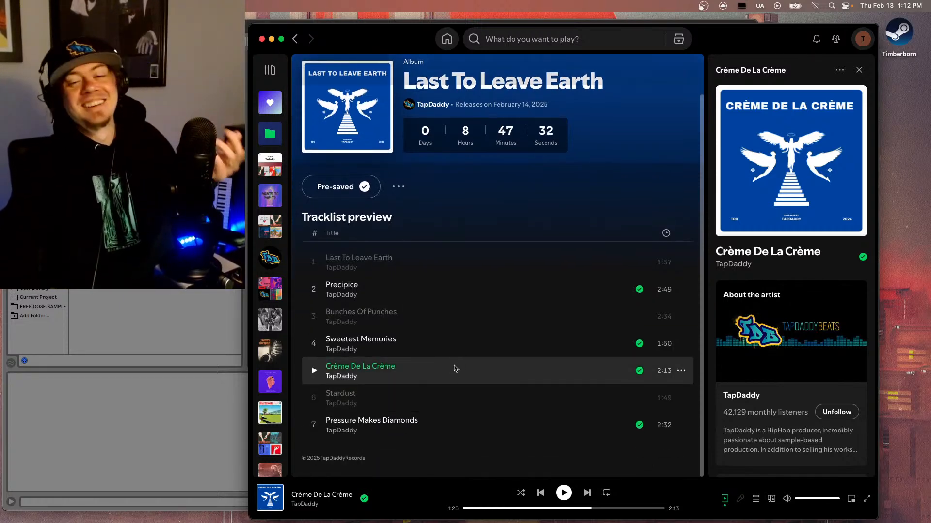
pyautogui.scroll(2, 455, 368)
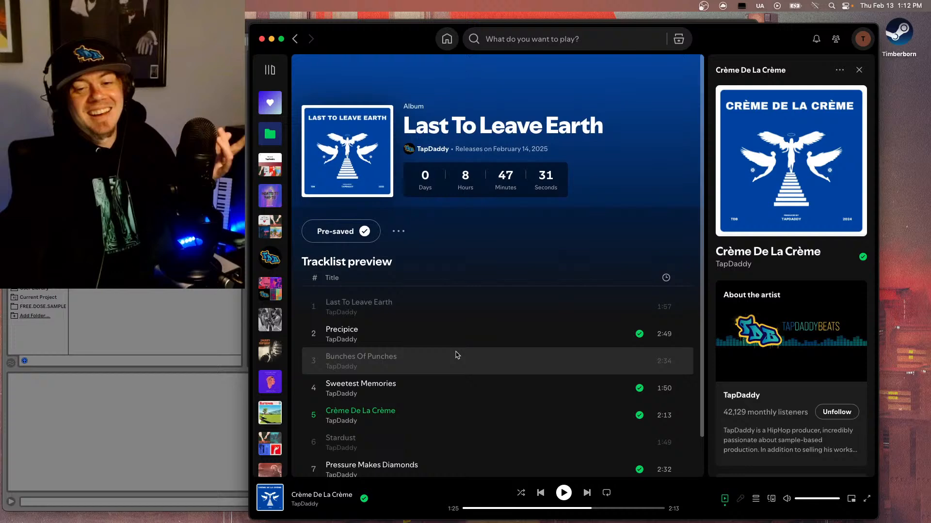
pyautogui.click(399, 234)
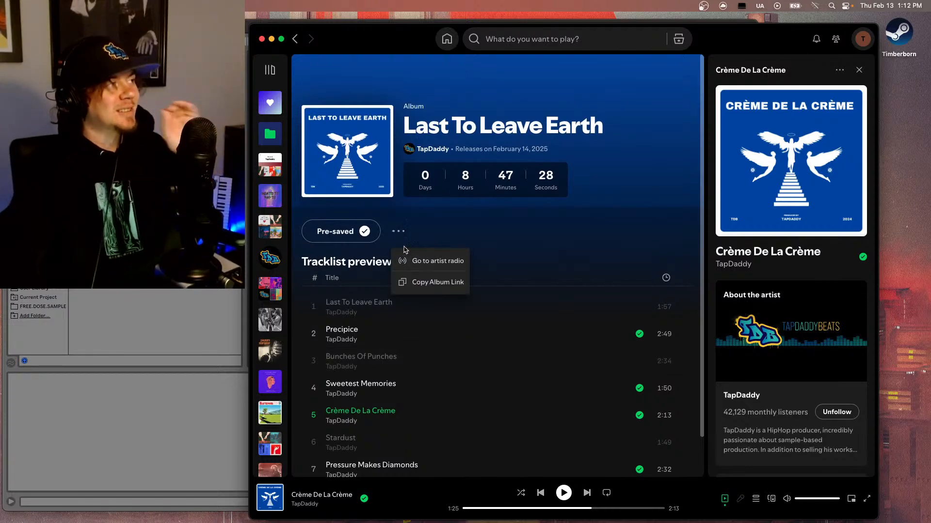
pyautogui.click(425, 285)
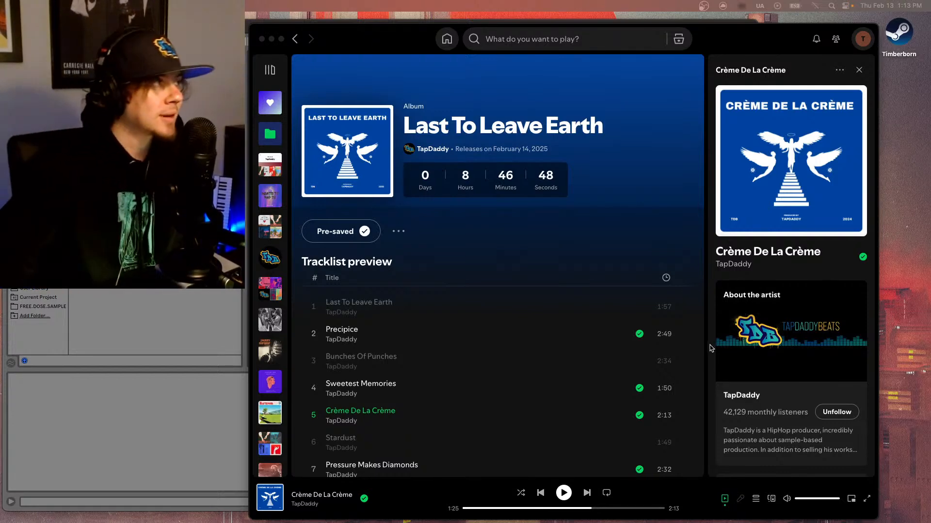
# Step: Close the Crème De La Crème now-playing view beside the album and return to the TapDaddy artist page
pyautogui.scroll(-2, 655, 387)
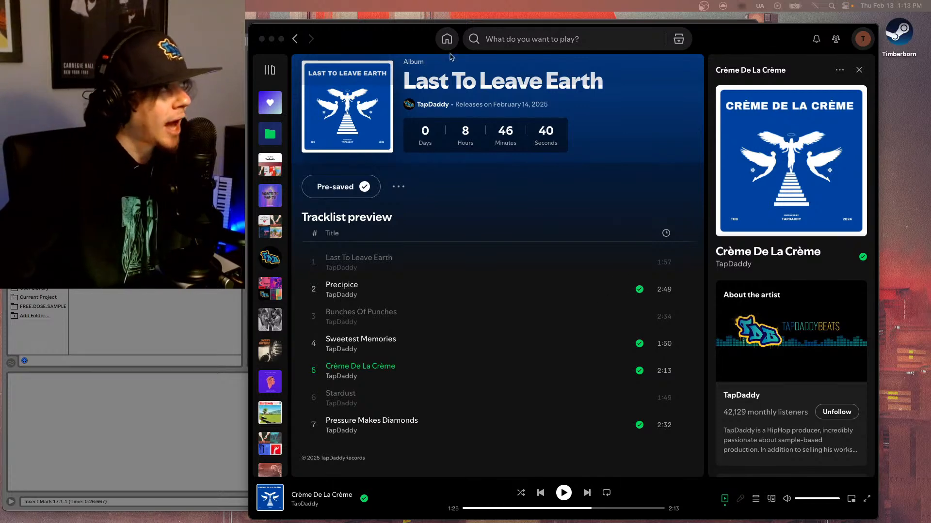
pyautogui.scroll(2, 489, 150)
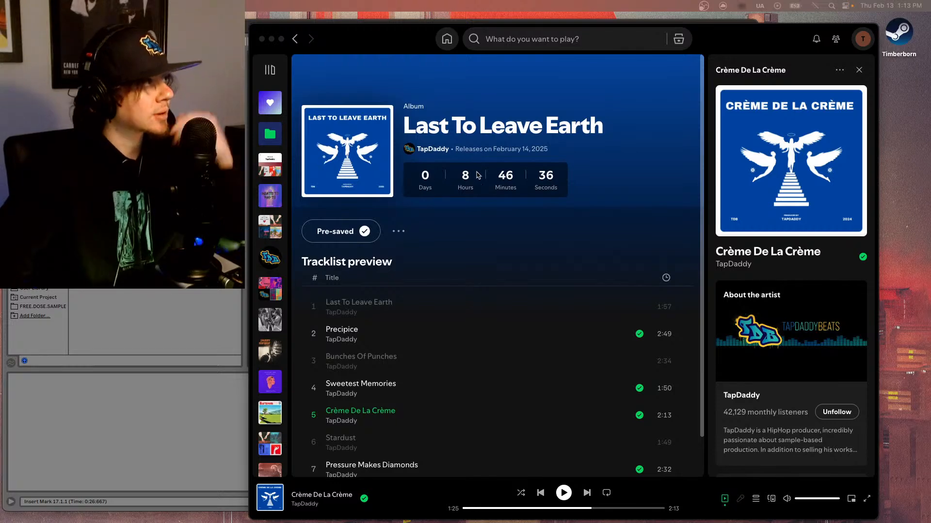
pyautogui.scroll(-1, 550, 204)
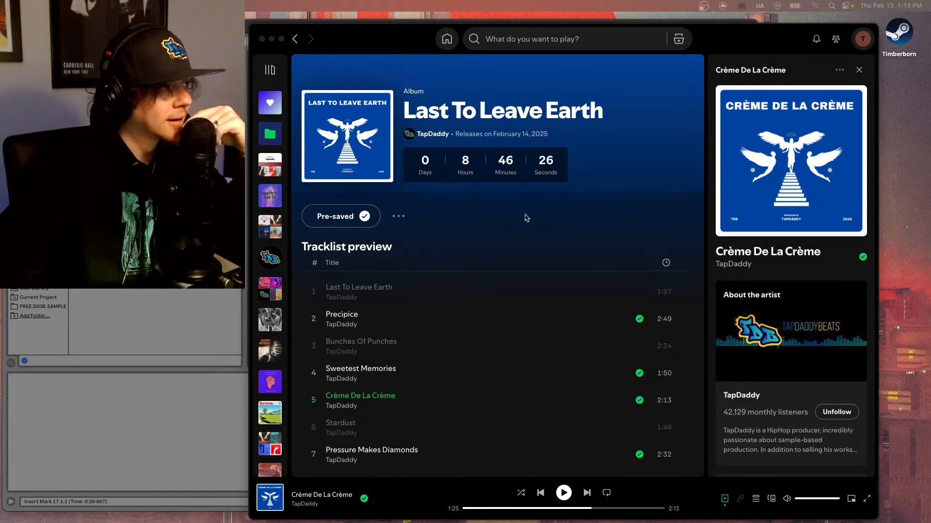
pyautogui.scroll(-1, 567, 294)
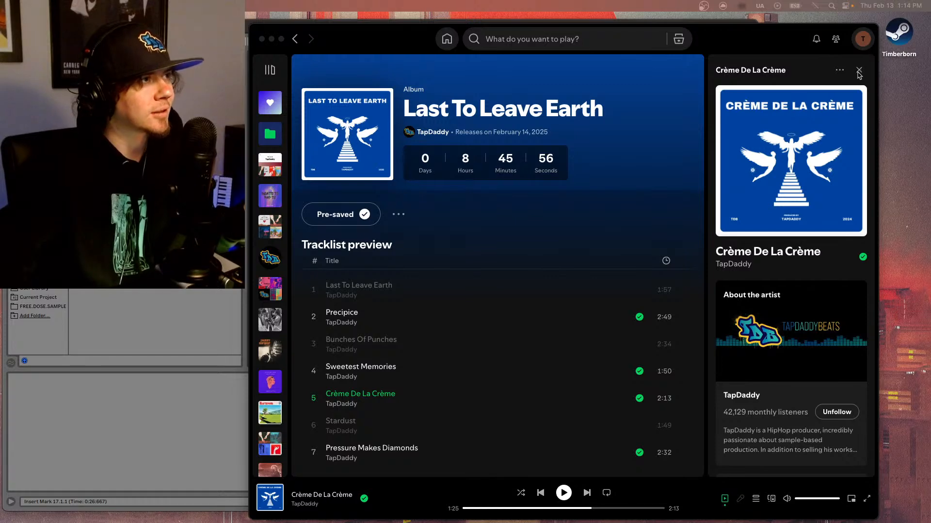
pyautogui.click(858, 72)
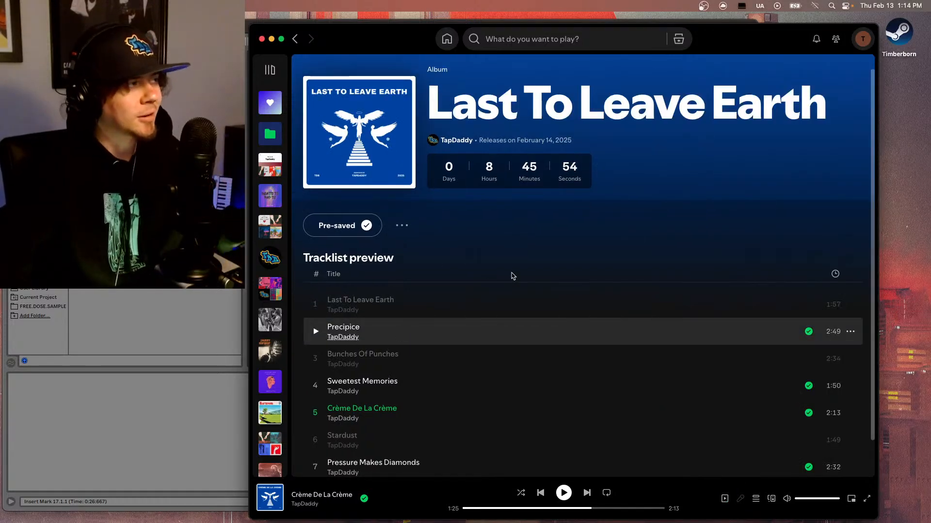
pyautogui.scroll(-3, 442, 291)
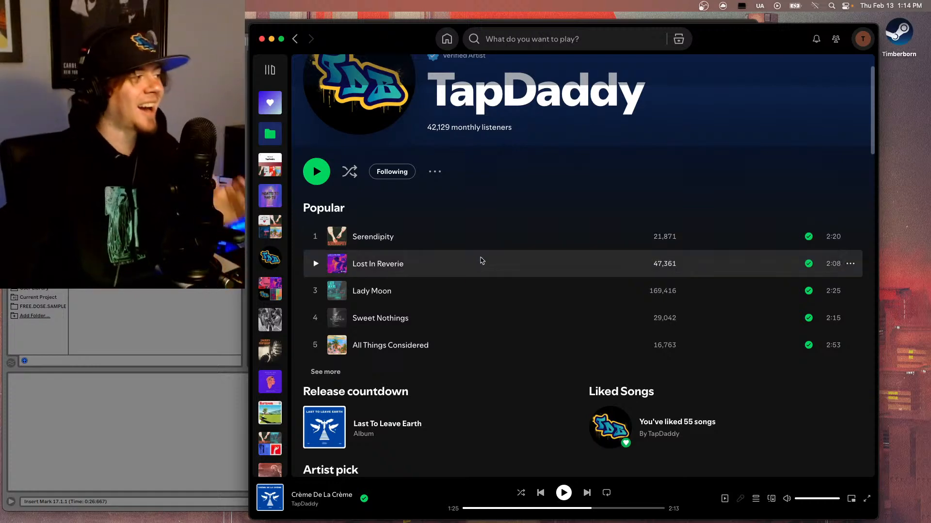
pyautogui.scroll(3, 542, 180)
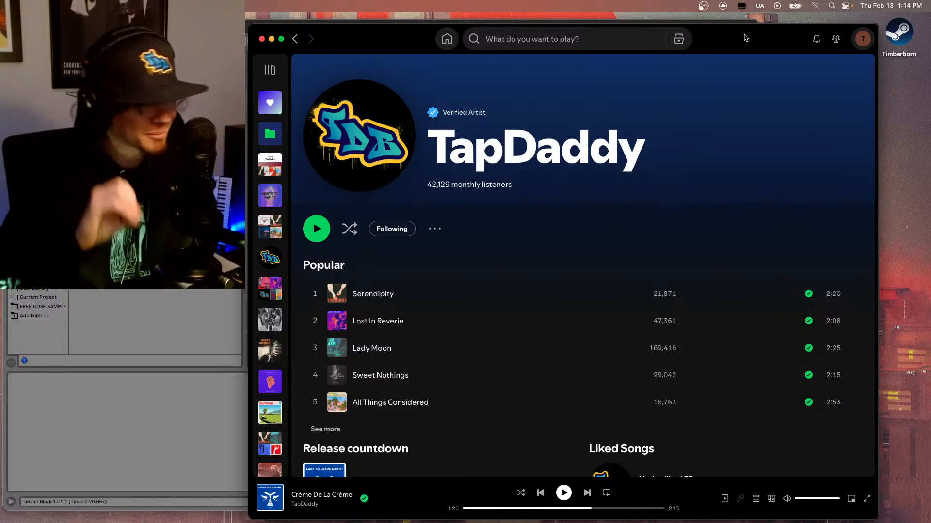
# Step: Switch back to Ableton Live, put it in full screen and look over the arrangement tracks
pyautogui.press('super+Tab')
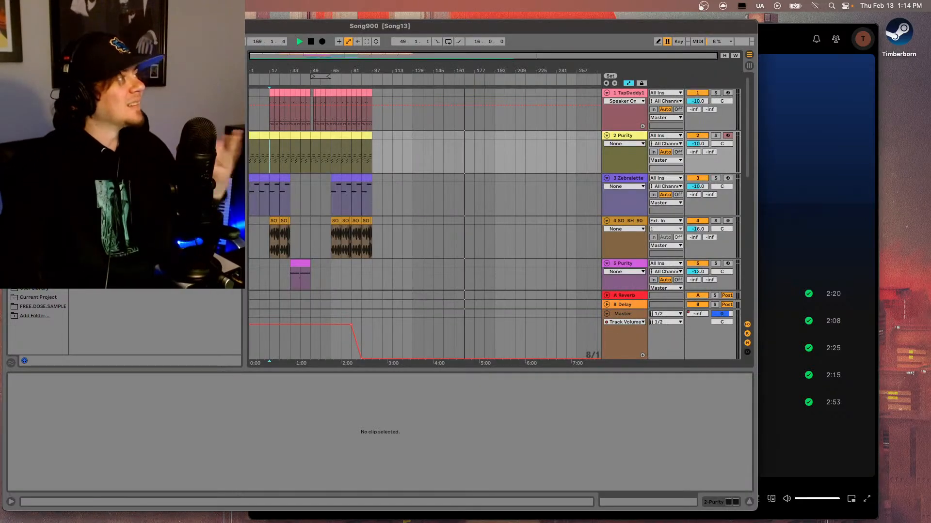
pyautogui.press('ctrl+super+f')
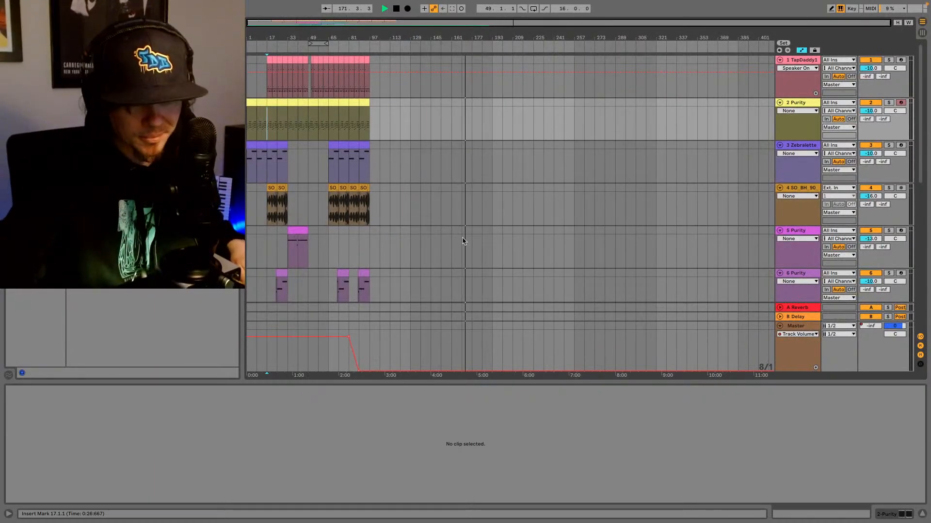
pyautogui.scroll(-3, 463, 241)
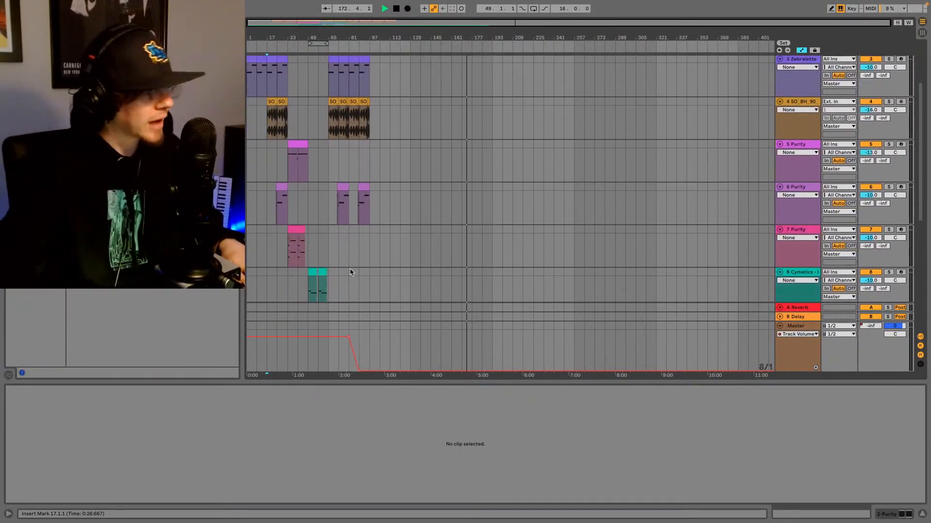
pyautogui.scroll(-4, 350, 272)
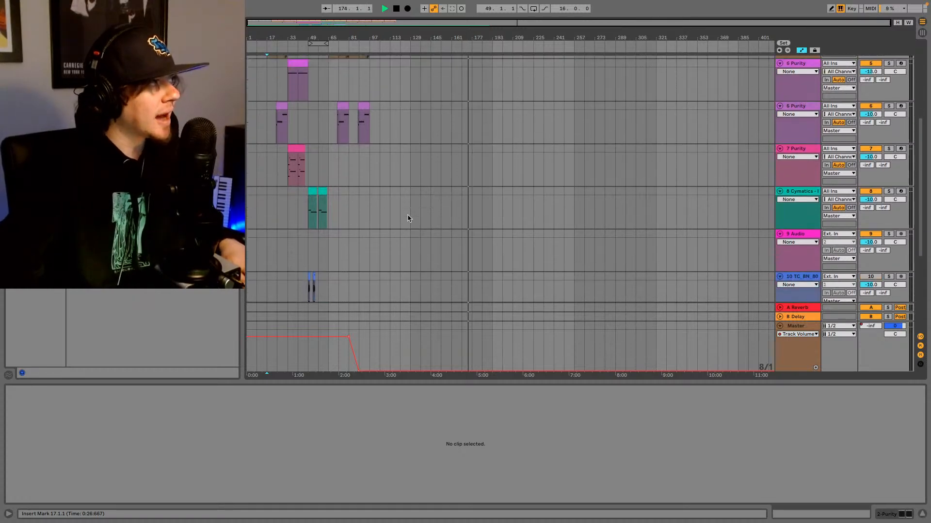
pyautogui.scroll(2, 407, 218)
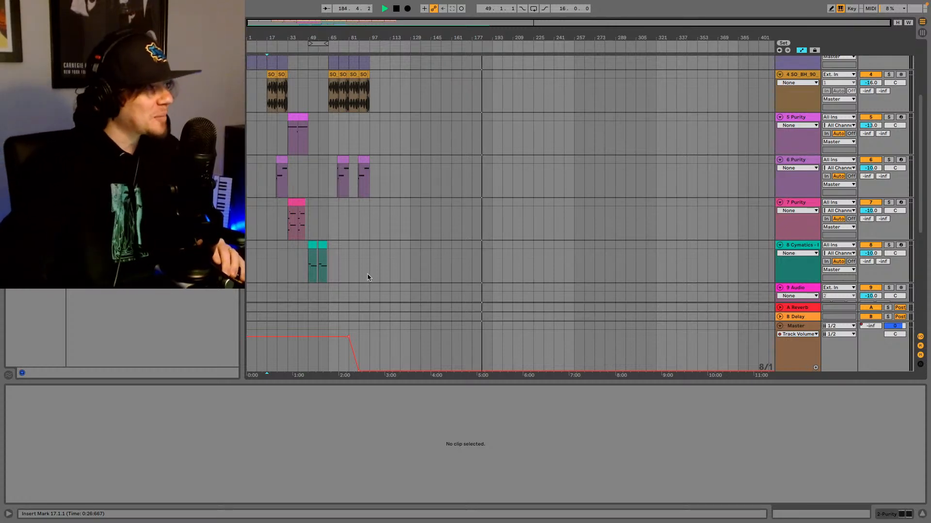
# Step: Round off the start of the Master track's volume fade-out with breakpoints at bars 82 (-0.9 dB), 83 and 84 (-6.0 dB)
pyautogui.click(351, 271)
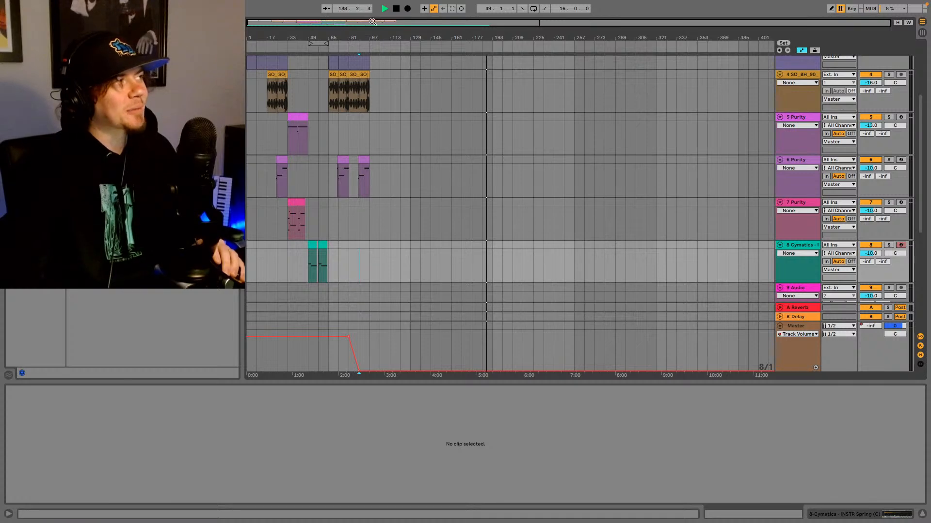
pyautogui.moveTo(372, 21); pyautogui.dragTo(372, 87)
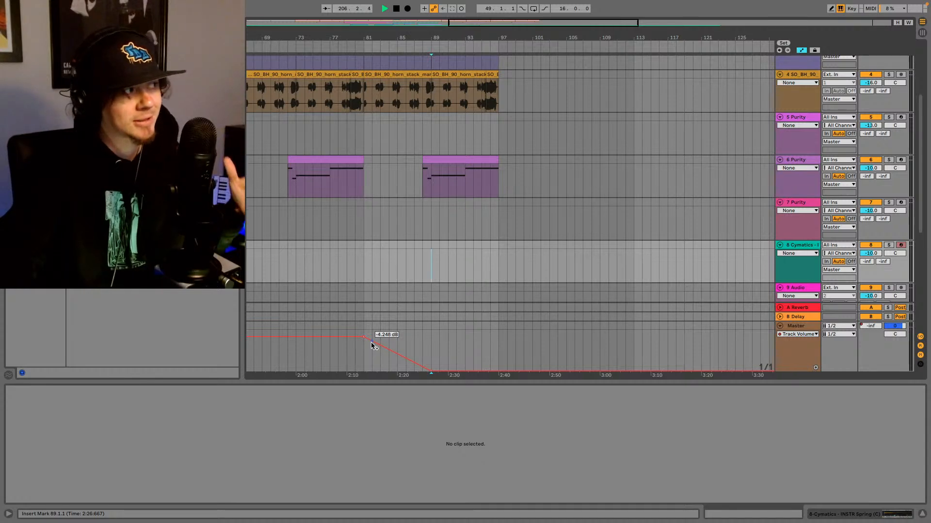
pyautogui.click(373, 344)
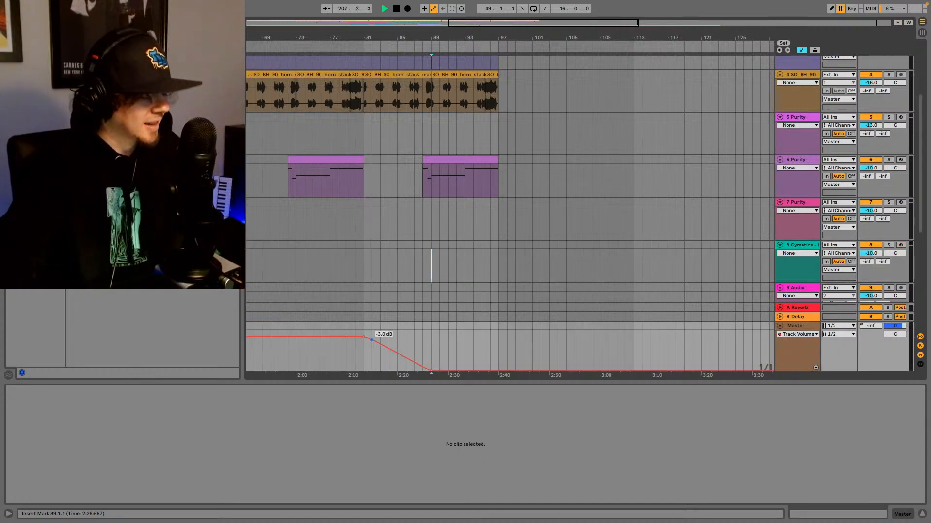
pyautogui.moveTo(372, 340); pyautogui.dragTo(372, 338)
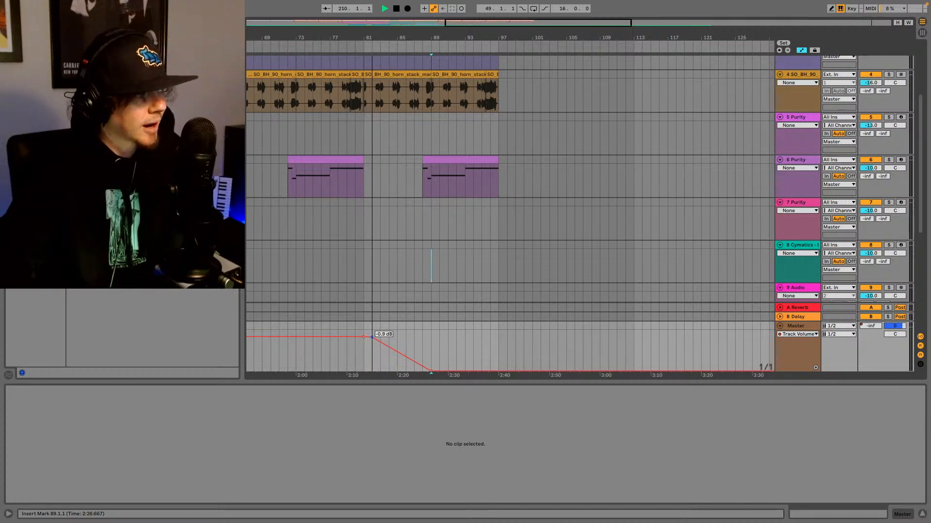
pyautogui.moveTo(381, 343); pyautogui.dragTo(380, 340)
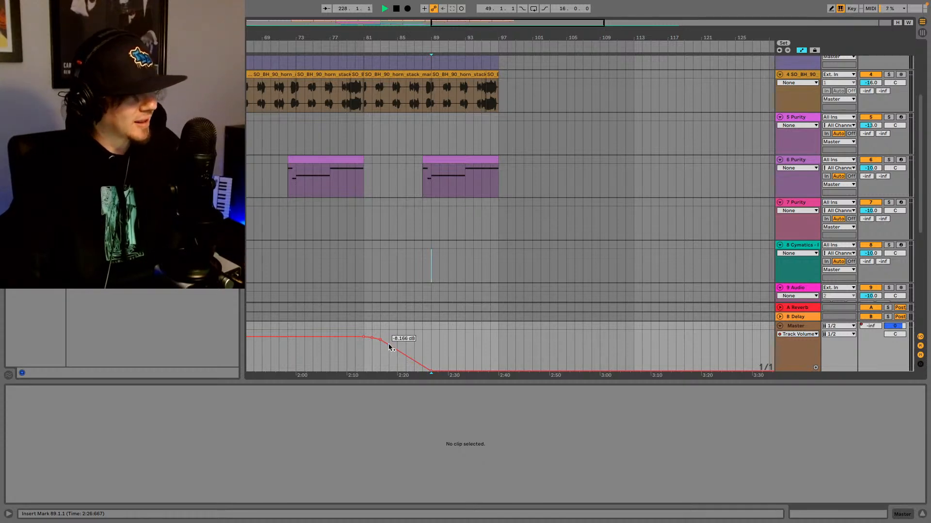
pyautogui.click(388, 344)
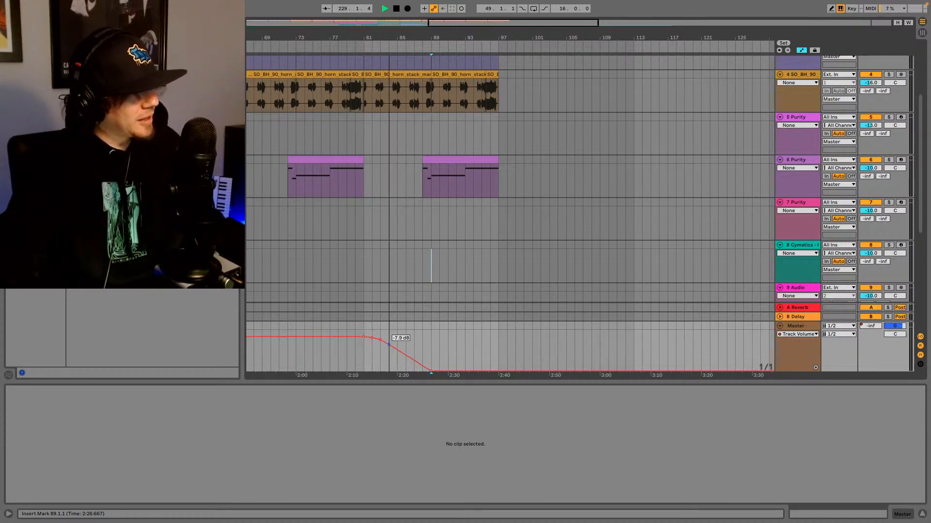
pyautogui.moveTo(389, 344); pyautogui.dragTo(389, 343)
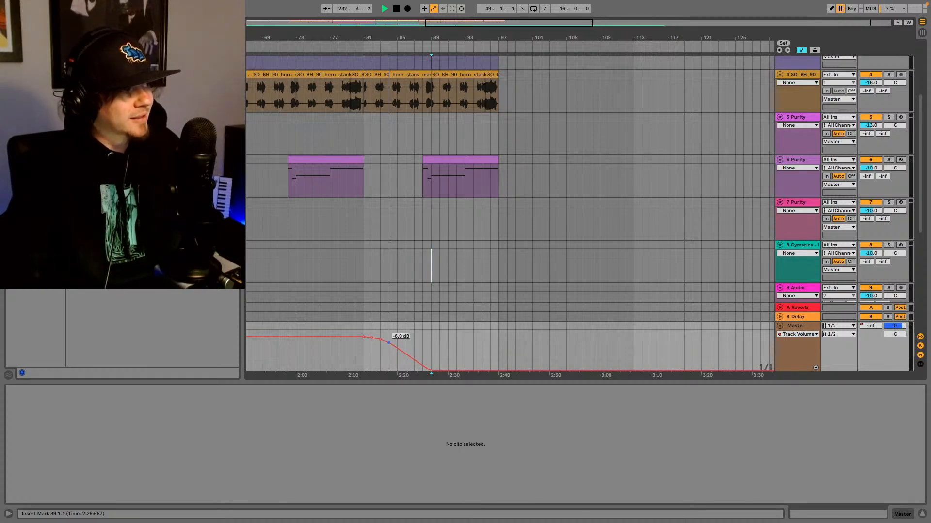
pyautogui.moveTo(389, 343); pyautogui.dragTo(389, 343)
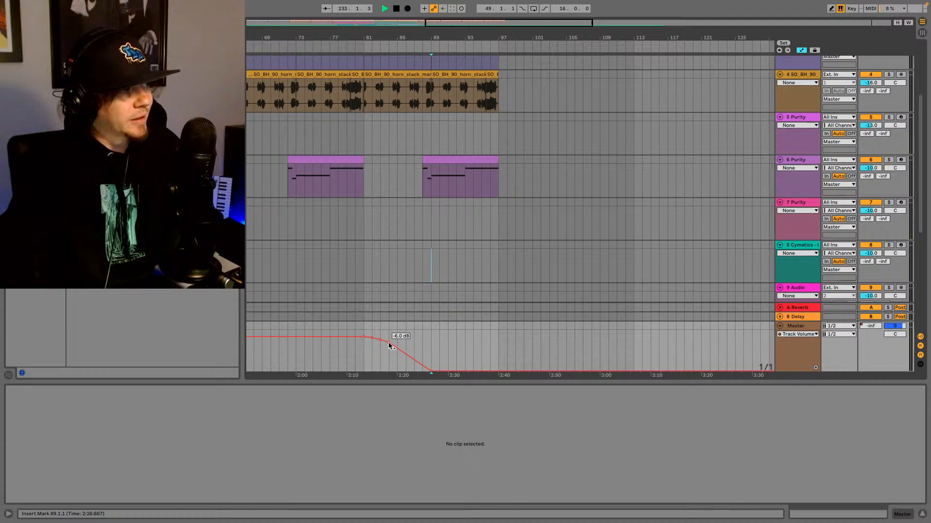
# Step: Bring the whole arrangement into view and play it back from bar 1
pyautogui.click(356, 358)
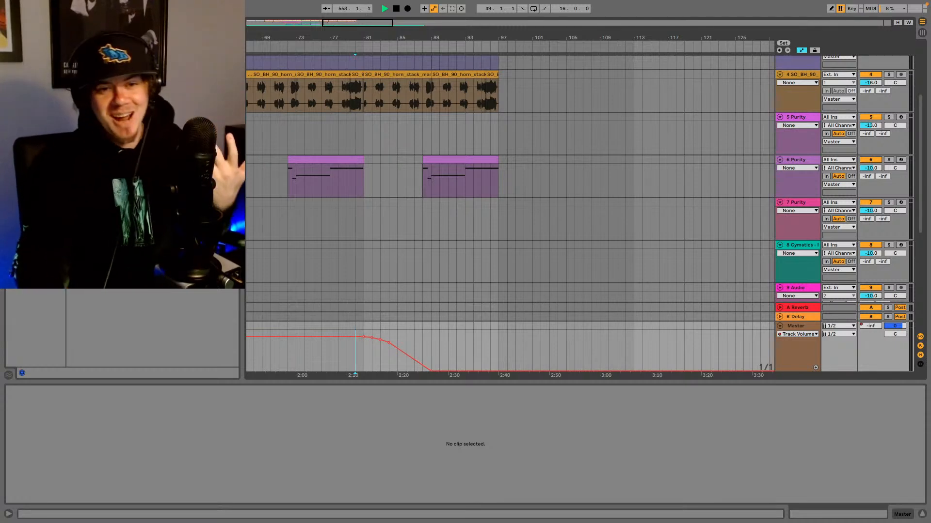
pyautogui.moveTo(572, 27)
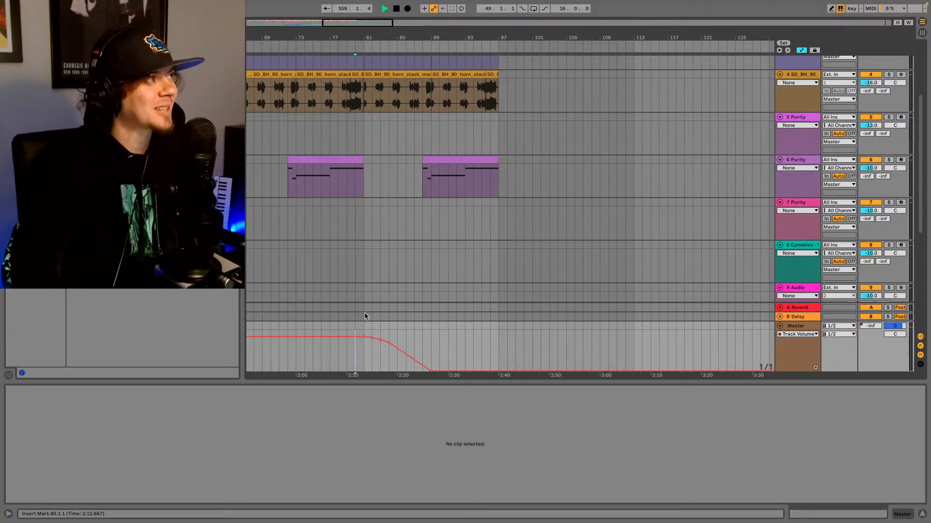
pyautogui.moveTo(351, 24); pyautogui.dragTo(354, 5)
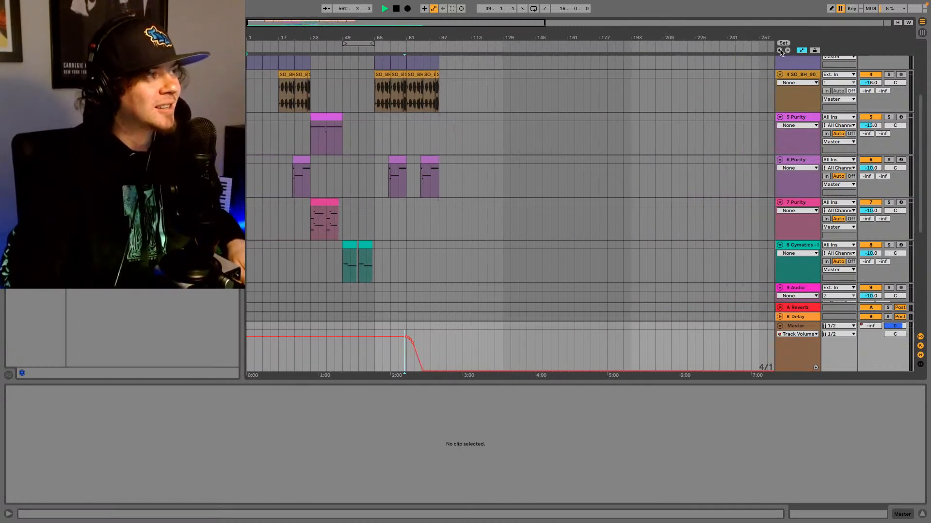
pyautogui.click(249, 187)
pyautogui.press('space')
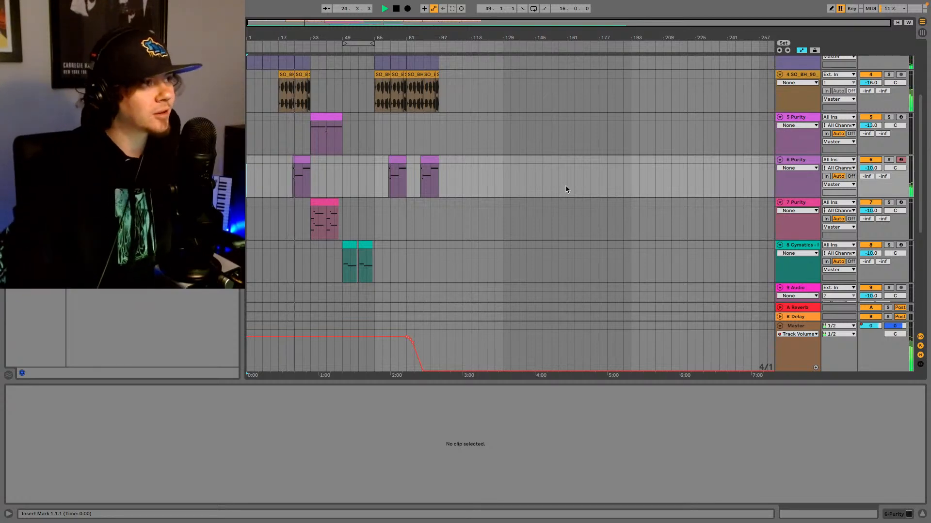
# Step: Show the device chain of the TapDaddy drum track (track 1) and play the arrangement from bar 17
pyautogui.scroll(5, 596, 104)
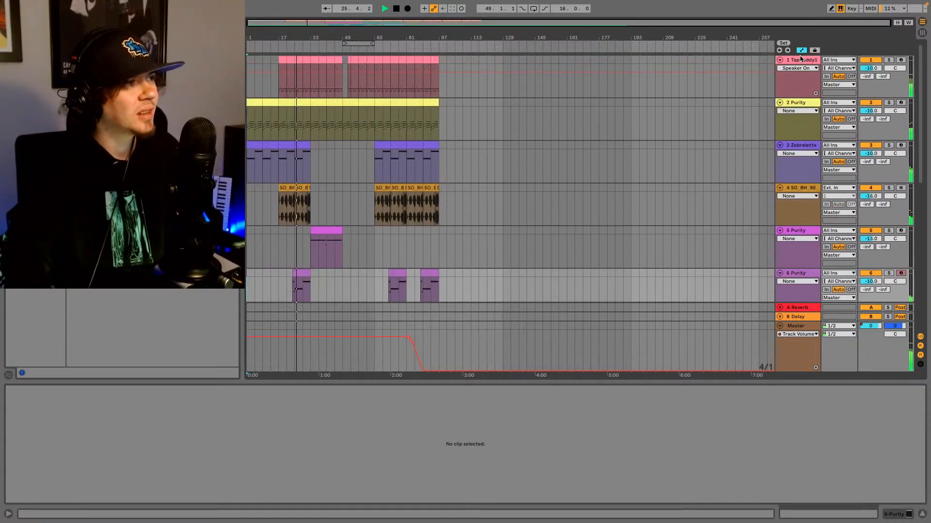
pyautogui.click(800, 60)
pyautogui.click(851, 517)
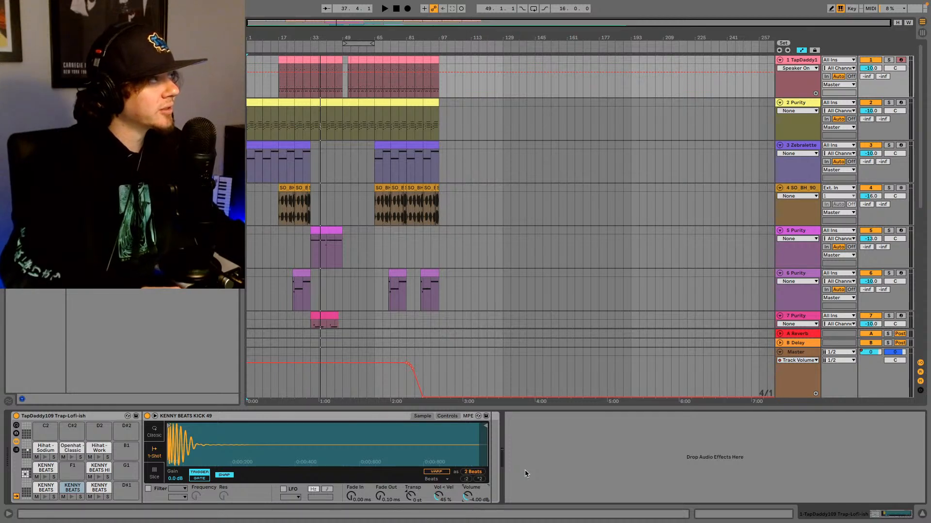
pyautogui.press('space')
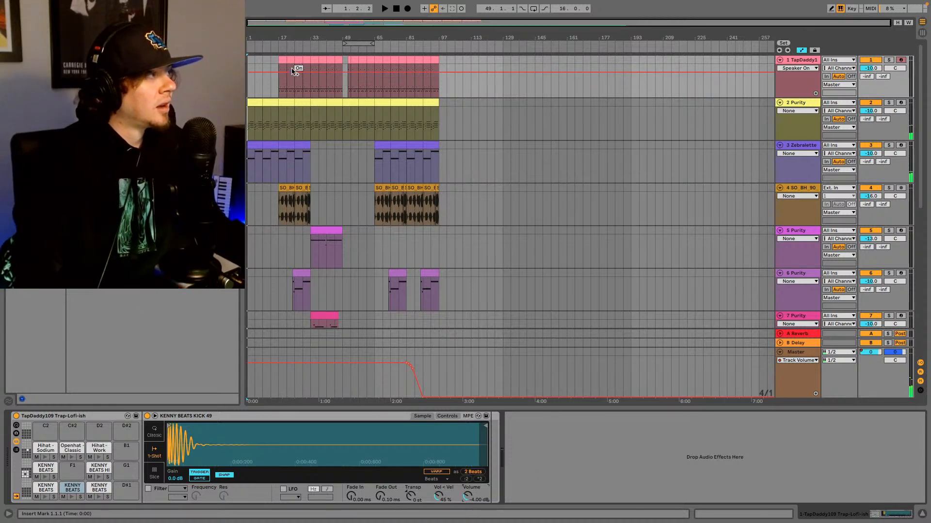
pyautogui.click(278, 94)
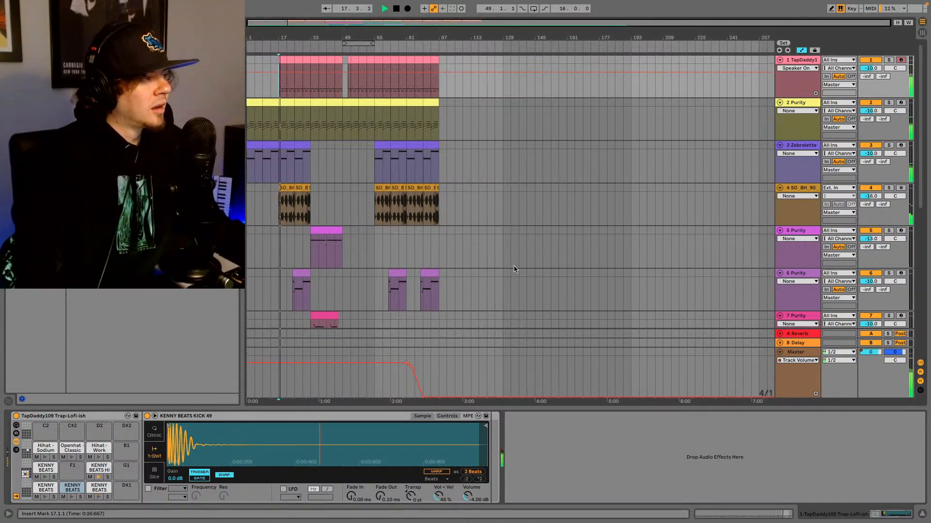
# Step: Open the drum clip at bar 17 of the TapDaddy track in an enlarged note editor and play it
pyautogui.click(283, 61)
pyautogui.press('space')
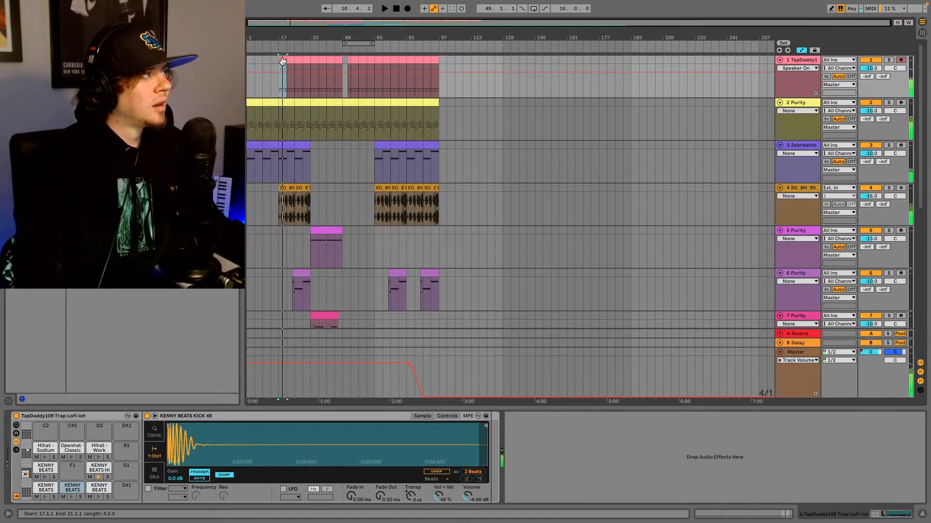
pyautogui.click(785, 514)
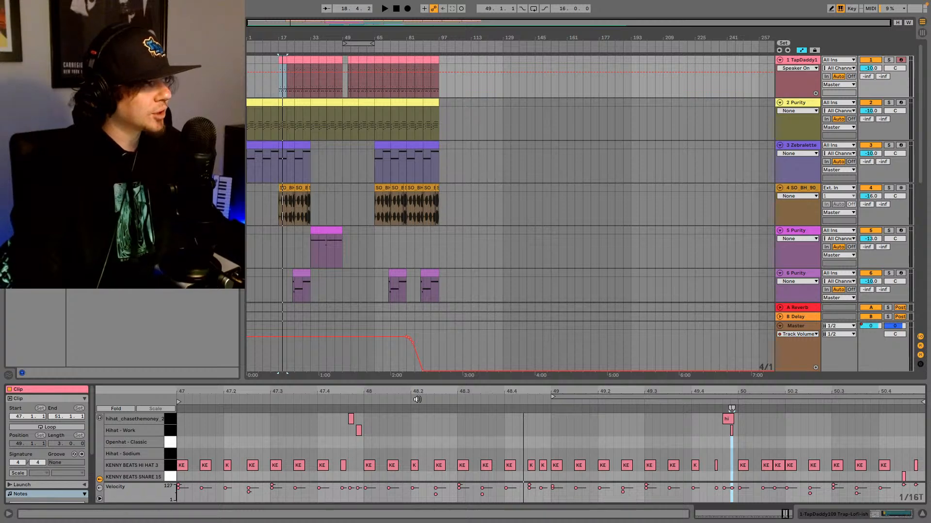
pyautogui.moveTo(421, 382); pyautogui.dragTo(419, 310)
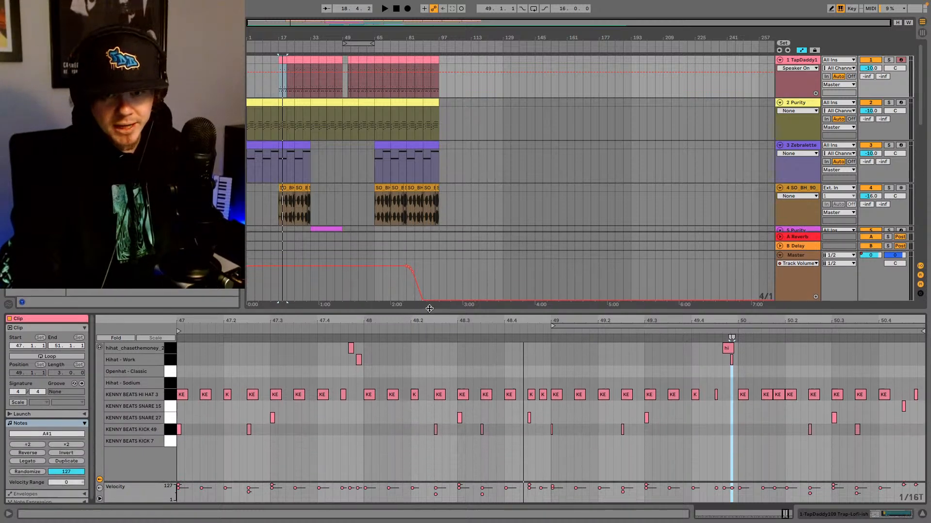
pyautogui.press('space')
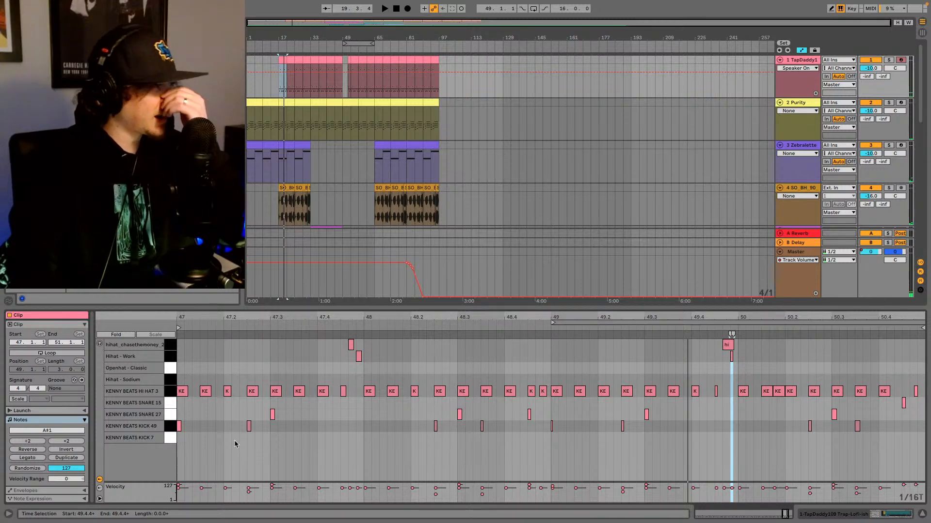
pyautogui.press('space')
# Step: Raise the velocity of all KENNY BEATS KICK 49 notes in the bar 17 drum clip to 127 and audition the pattern
pyautogui.moveTo(891, 425); pyautogui.dragTo(128, 436)
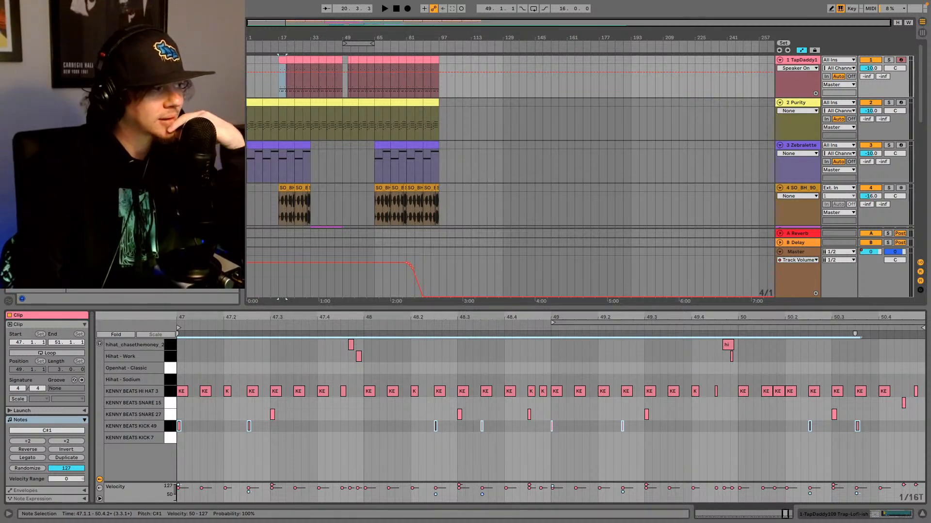
pyautogui.moveTo(482, 494); pyautogui.dragTo(482, 485)
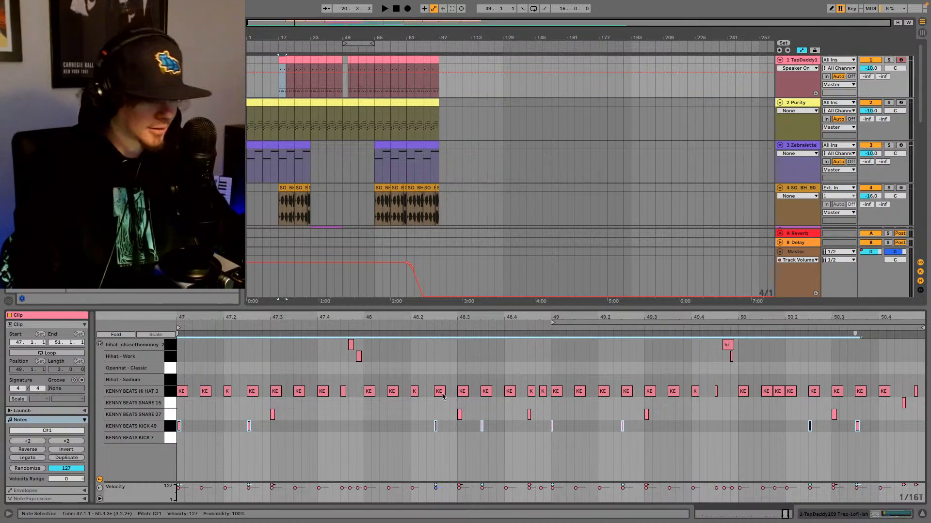
pyautogui.press('space')
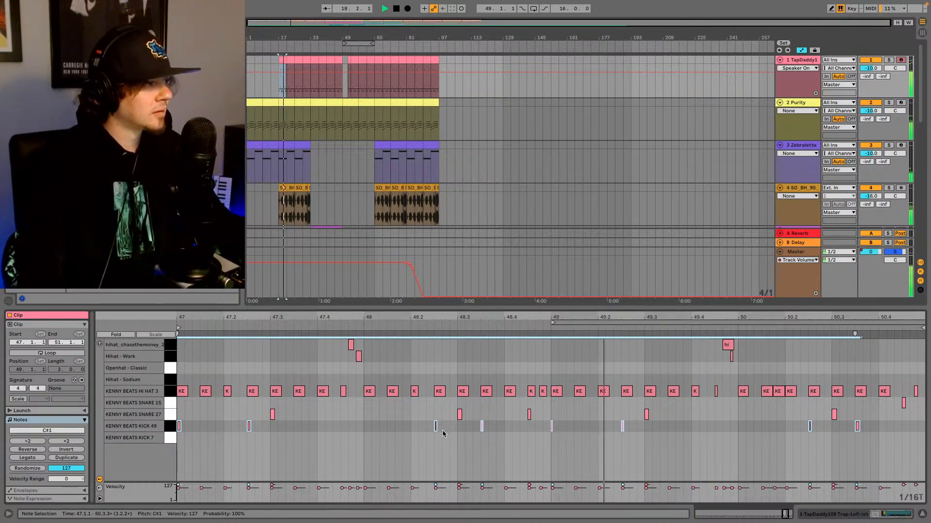
pyautogui.click(338, 437)
pyautogui.press('space')
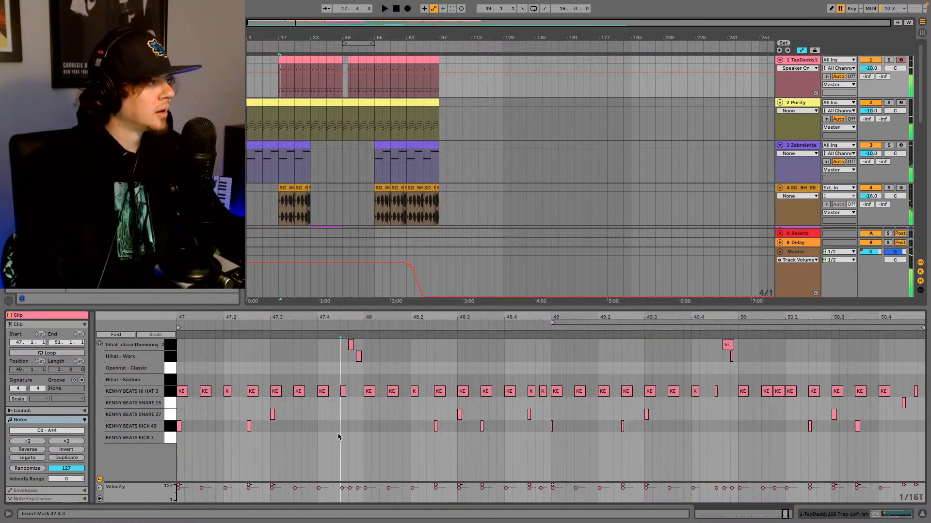
# Step: Set the velocity of the KENNY BEATS KICK 49 note at 47.2.3 to 90 and play the clip back
pyautogui.click(248, 426)
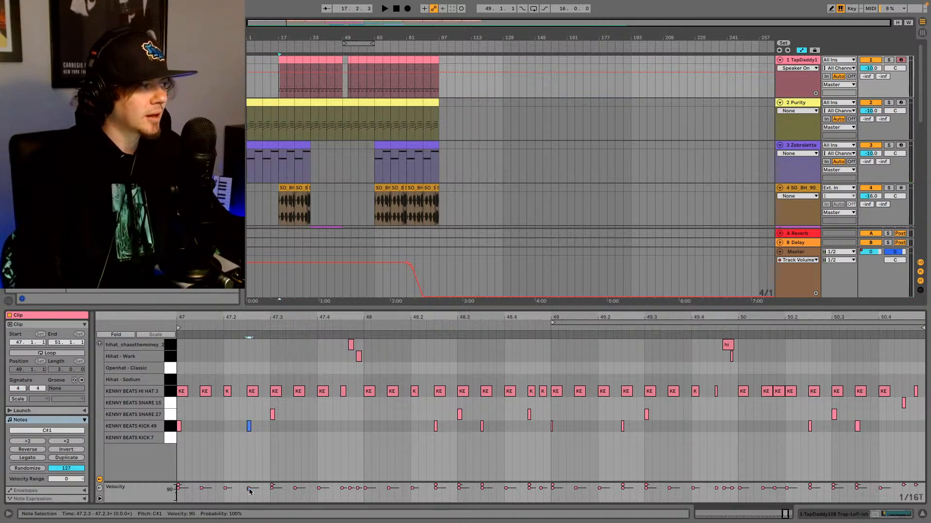
pyautogui.press('space')
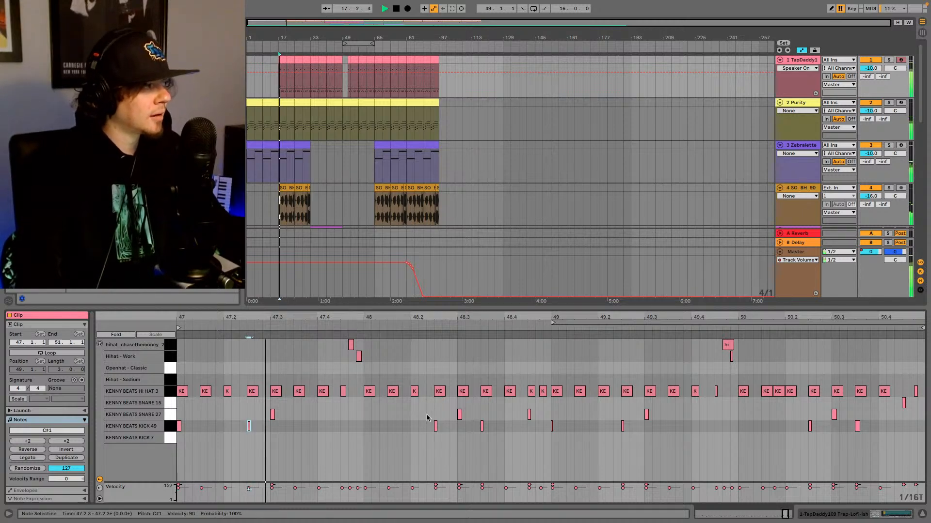
pyautogui.click(293, 420)
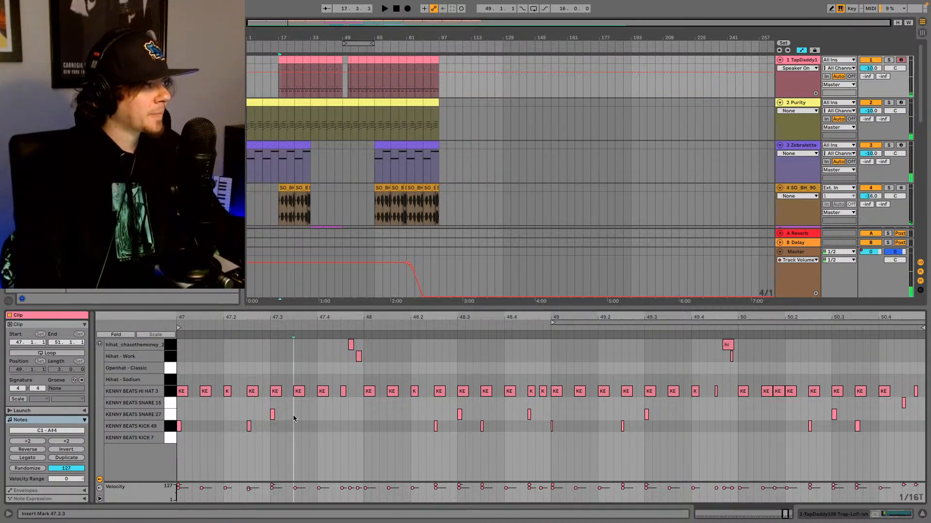
pyautogui.moveTo(249, 417); pyautogui.dragTo(297, 416)
pyautogui.press('space')
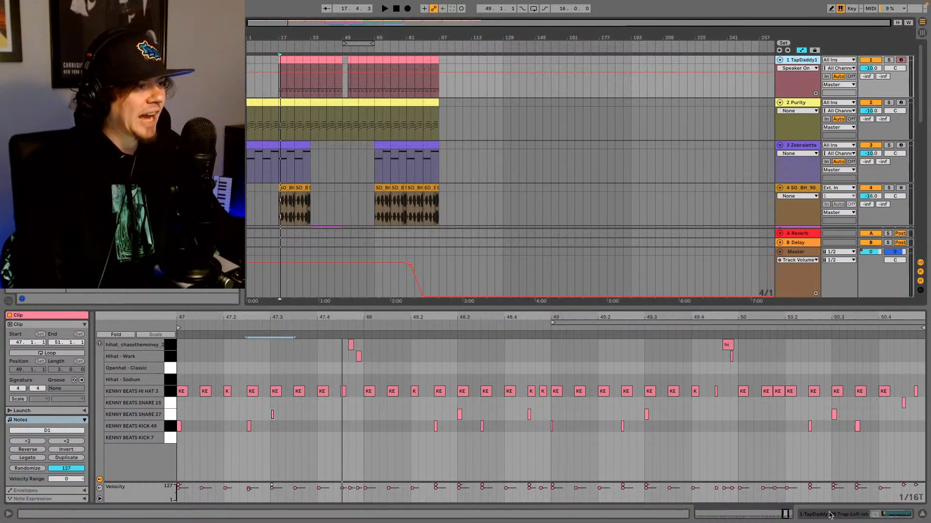
# Step: Show the TapDaddy track's drum rack with the KENNY BEATS SNARE 27 sample and play the arrangement
pyautogui.doubleClick(798, 62)
pyautogui.press('space')
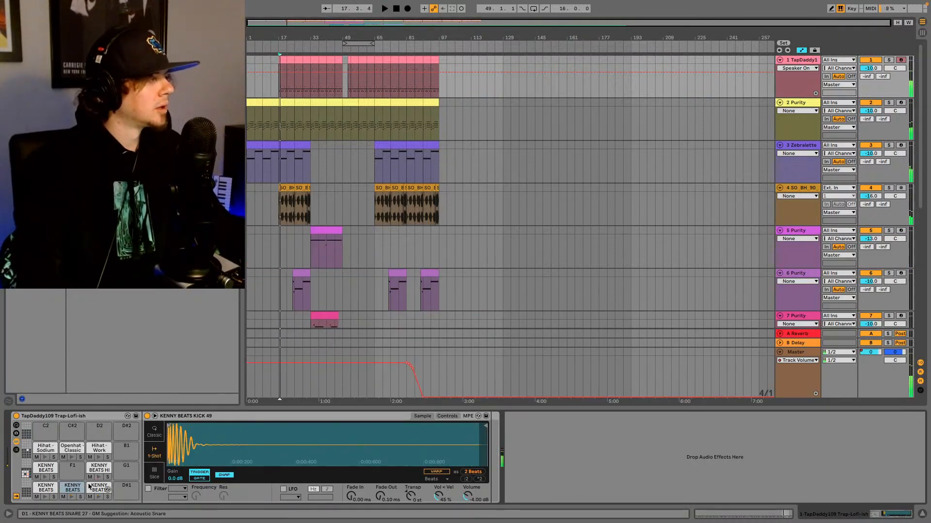
pyautogui.click(99, 487)
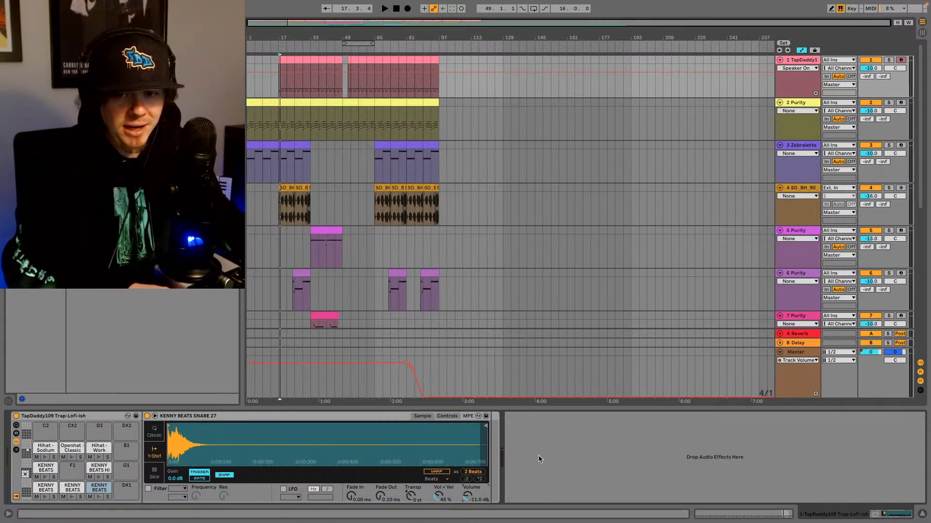
pyautogui.press('space')
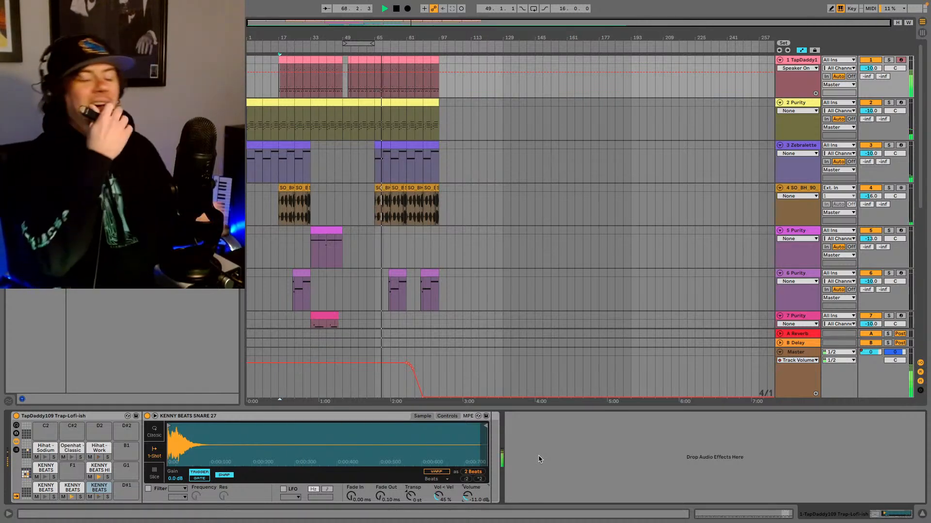
pyautogui.press('space')
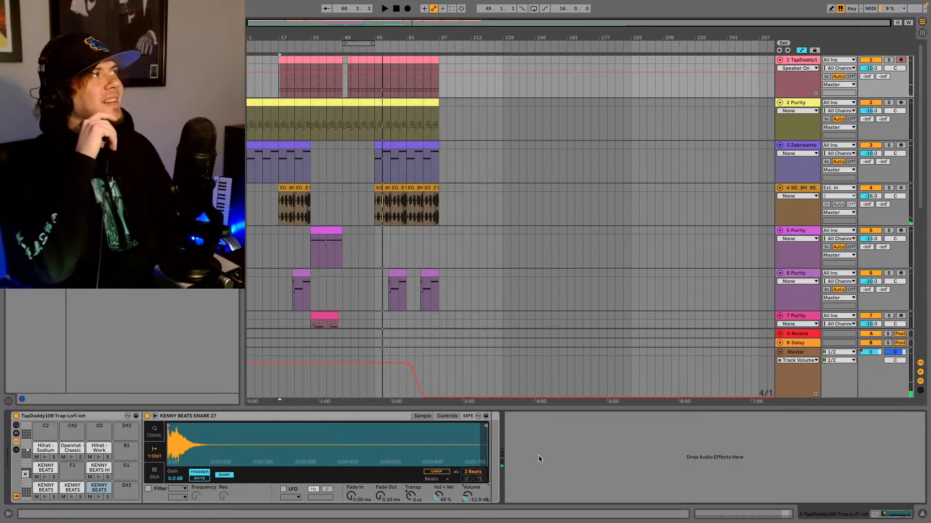
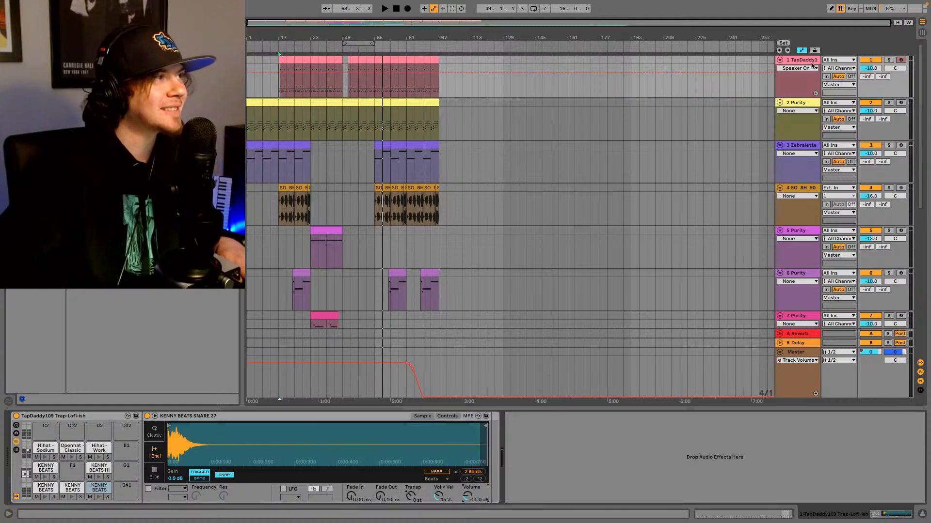
# Step: Place the insert marker at bar 17 on the Purity track (track 2) and play the arrangement from there
pyautogui.click(779, 50)
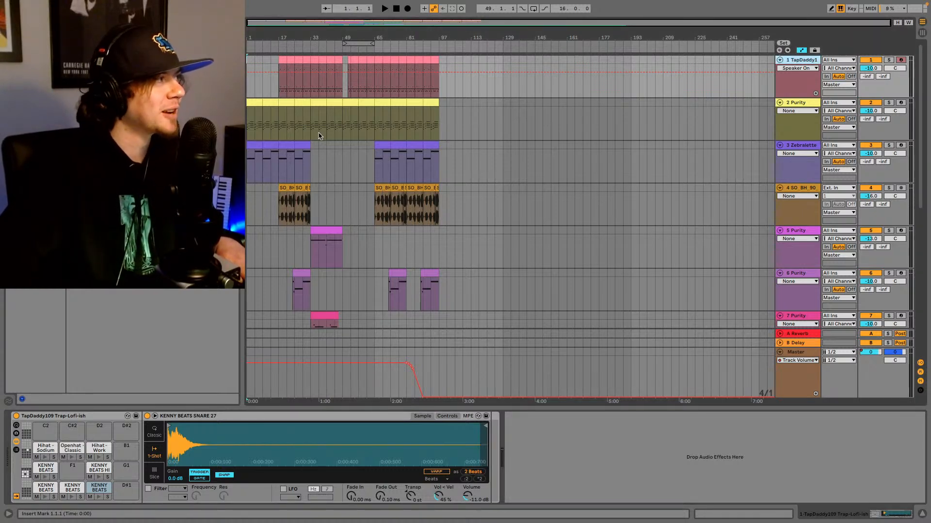
pyautogui.click(279, 129)
pyautogui.scroll(-2, 419, 143)
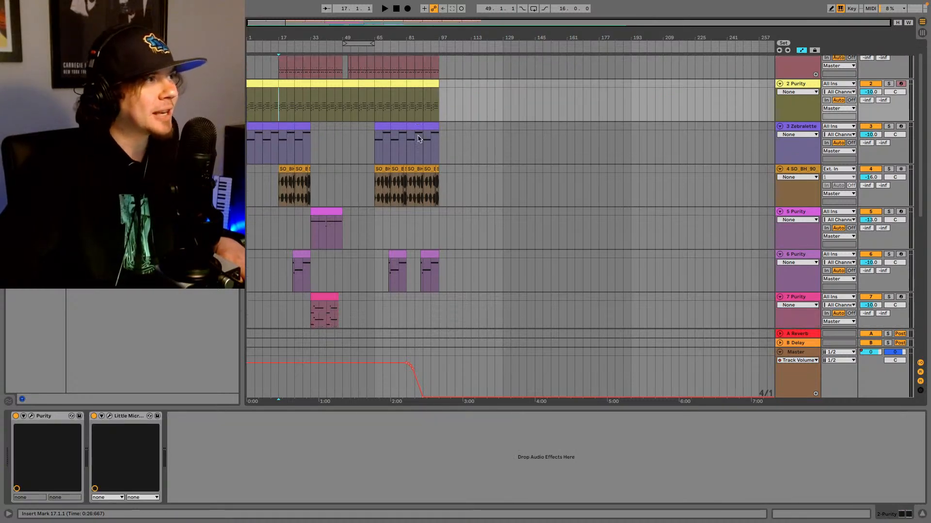
pyautogui.scroll(2, 418, 140)
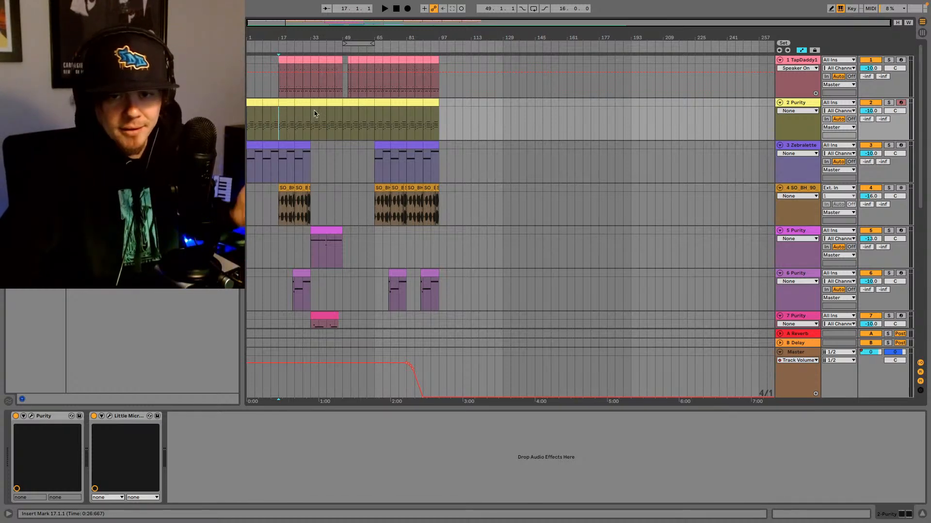
pyautogui.press('space')
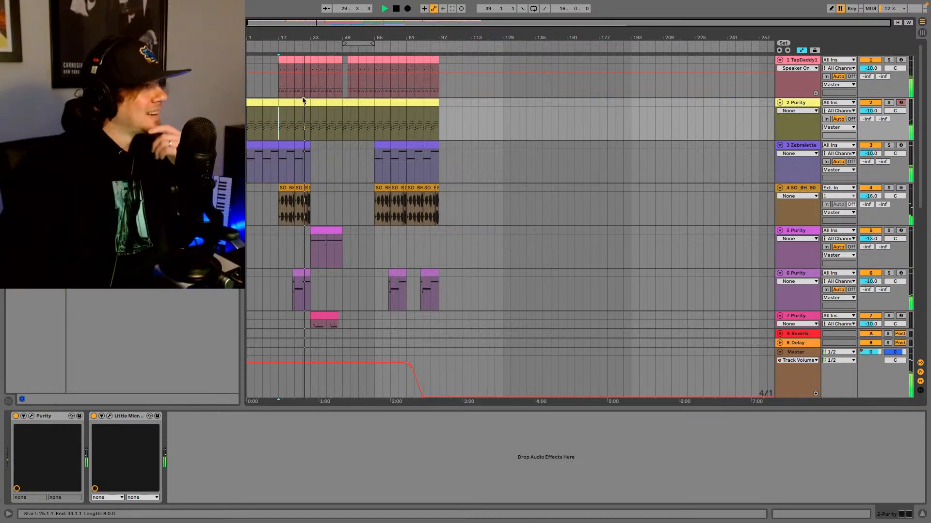
# Step: Compare the notes of the TapDaddy drum clips at bars 29 and 17, and play the arrangement from bar 17
pyautogui.click(308, 59)
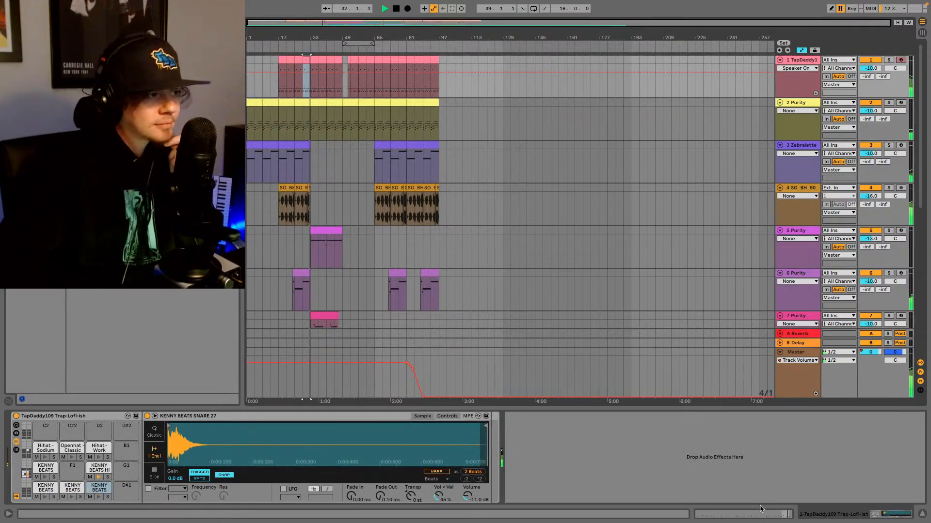
pyautogui.click(757, 514)
pyautogui.press('space')
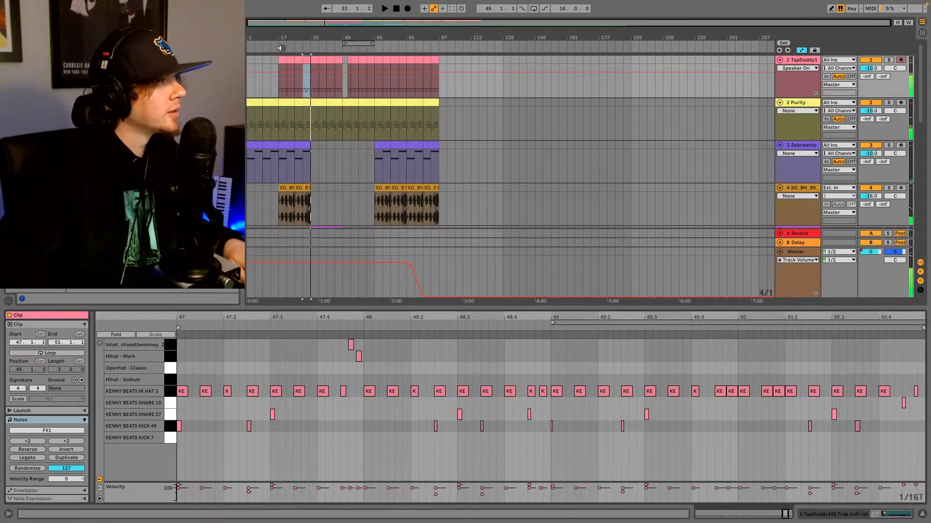
pyautogui.click(283, 59)
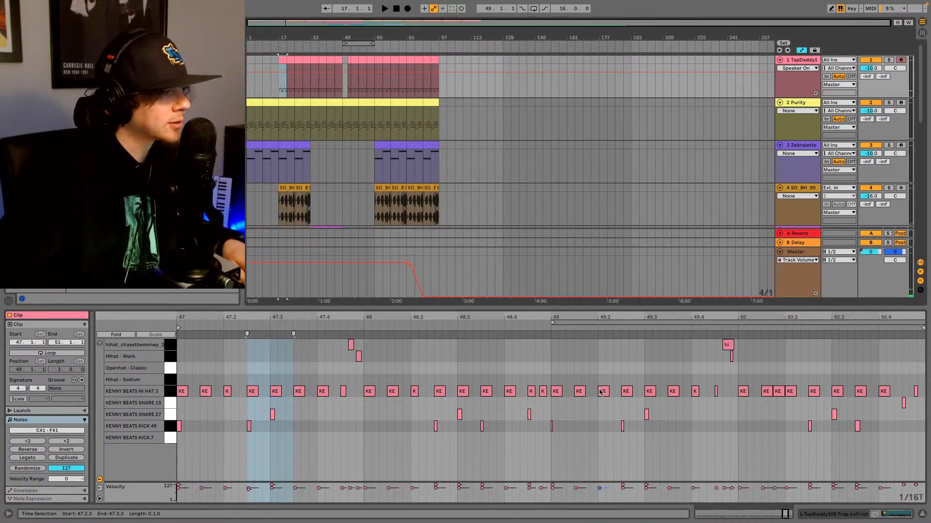
pyautogui.press('space')
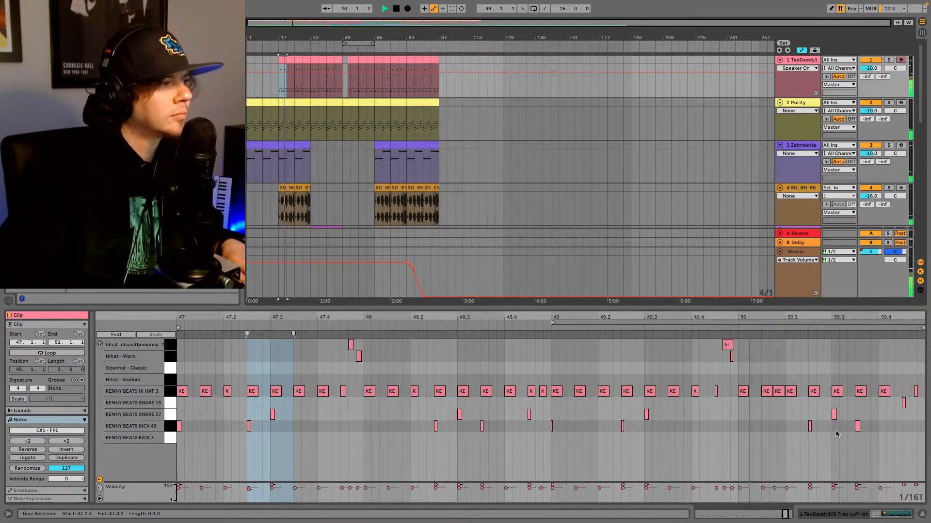
pyautogui.press('space')
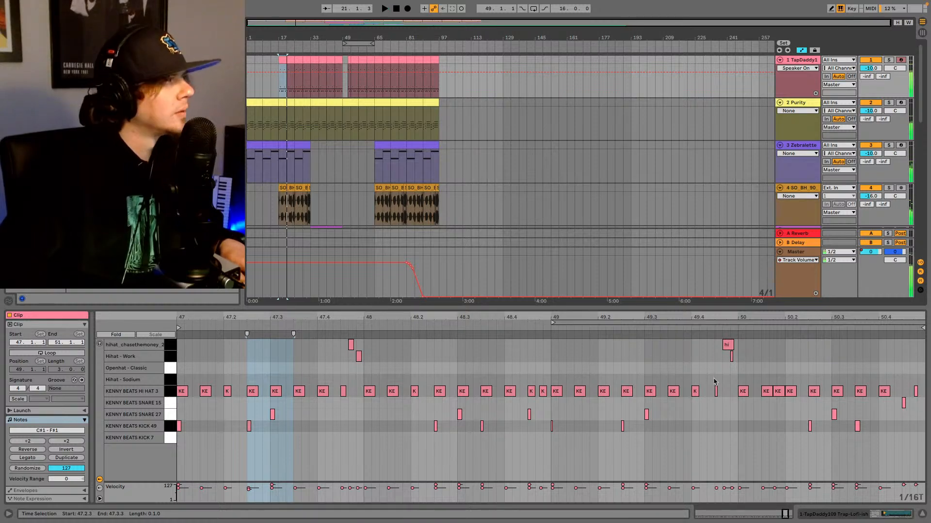
# Step: Duplicate the edited four-bar drum clip from bar 17 over the TapDaddy track's drum clips up to bar 49
pyautogui.moveTo(277, 25); pyautogui.dragTo(343, 57)
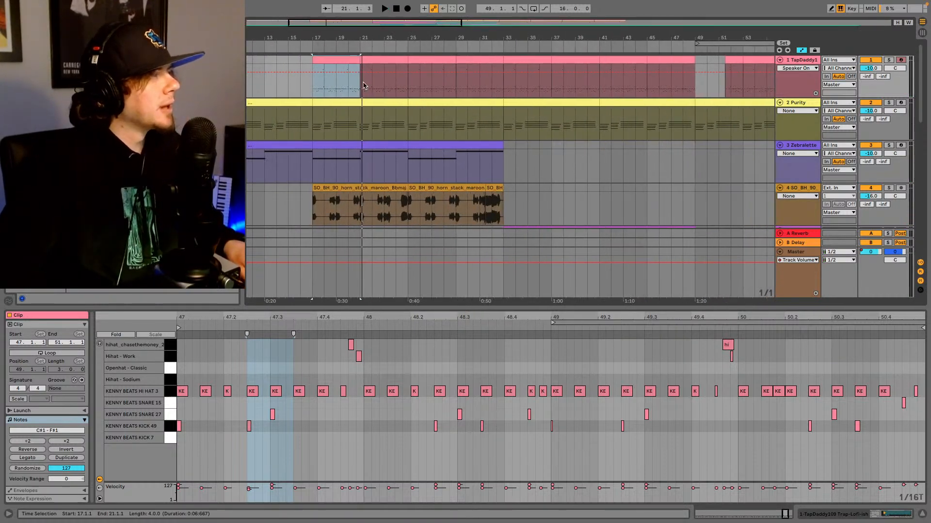
pyautogui.moveTo(361, 90)
pyautogui.mouseDown()
pyautogui.moveTo(408, 90)
pyautogui.moveTo(359, 74)
pyautogui.mouseUp()
pyautogui.moveTo(414, 91); pyautogui.dragTo(681, 93)
pyautogui.click(602, 90)
pyautogui.click(650, 89)
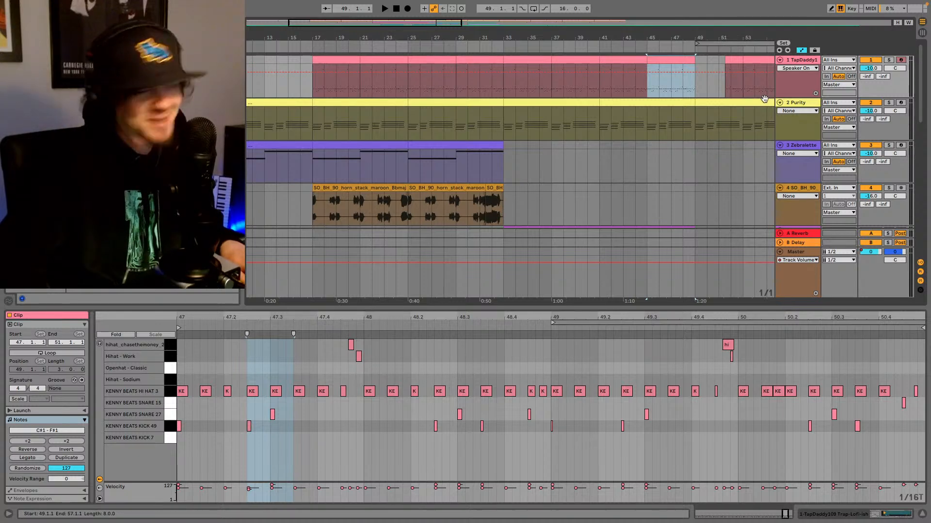
# Step: Raise the two KENNY BEATS KICK 49 notes in the short drum clip at bar 51.3 to velocity 127 and play it back
pyautogui.click(738, 61)
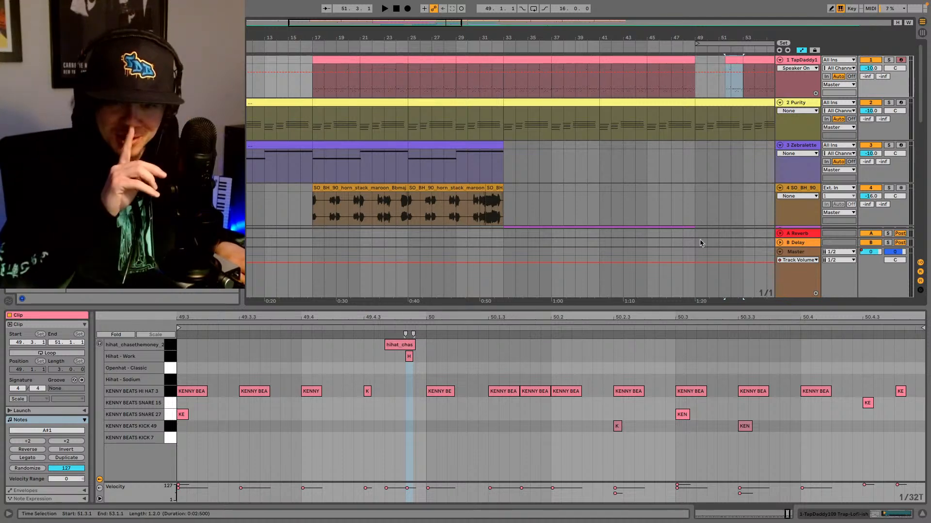
pyautogui.click(683, 413)
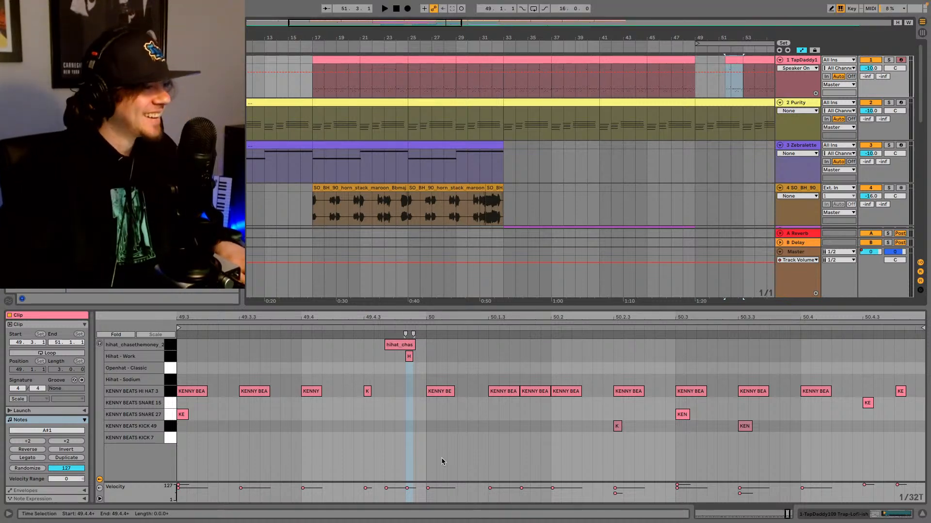
pyautogui.moveTo(201, 428); pyautogui.dragTo(799, 502)
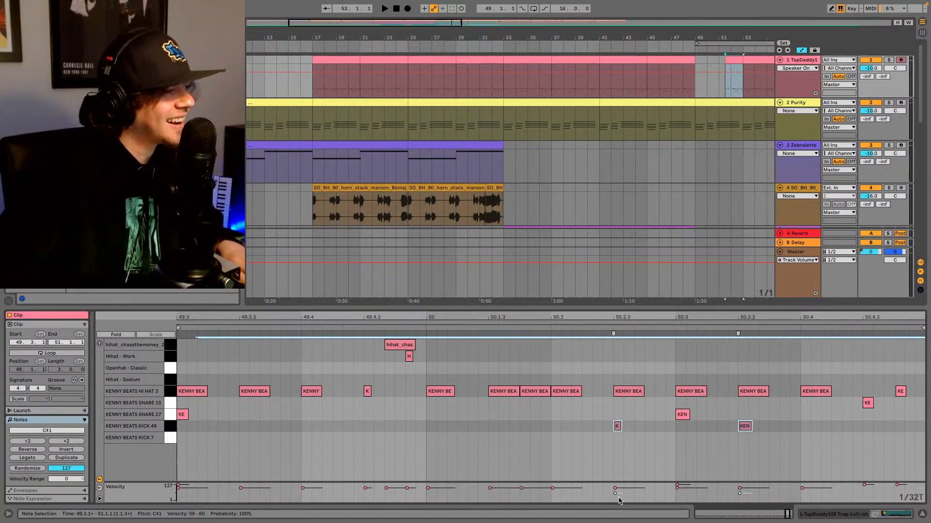
pyautogui.moveTo(615, 493); pyautogui.dragTo(615, 486)
pyautogui.press('space')
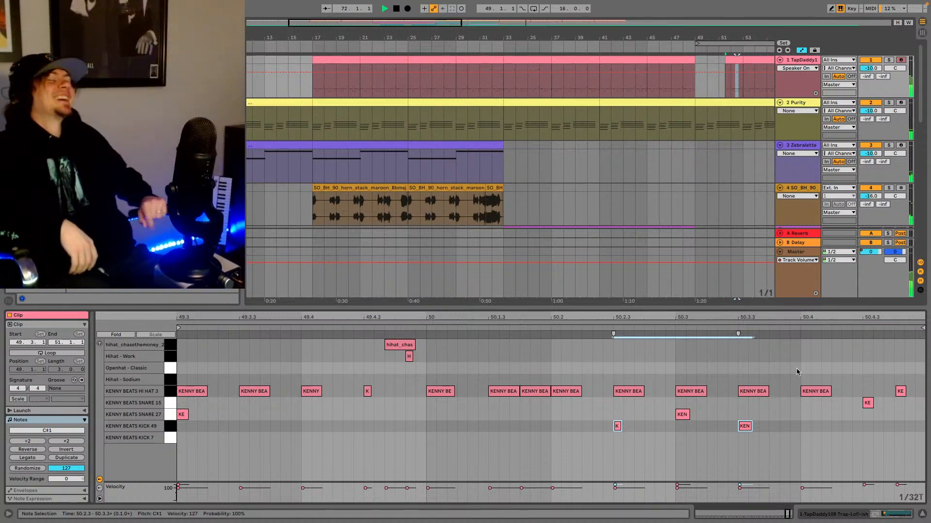
pyautogui.press('space')
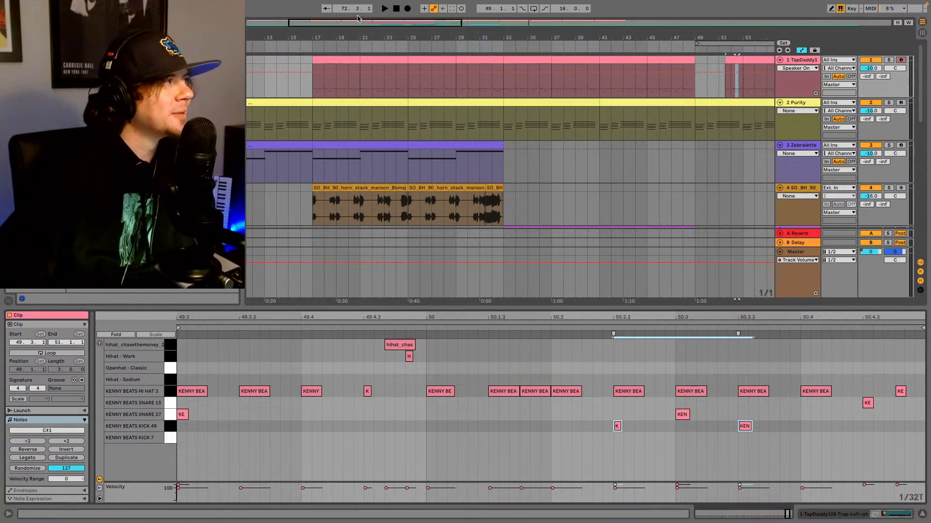
# Step: Delete the clips on tracks 1 to 4 from bar 89, where the Master fade-out ends, to the end of the arrangement
pyautogui.moveTo(361, 24)
pyautogui.mouseDown()
pyautogui.moveTo(362, 35)
pyautogui.moveTo(369, 13)
pyautogui.mouseUp()
pyautogui.moveTo(448, 23); pyautogui.dragTo(486, 36)
pyautogui.moveTo(704, 219); pyautogui.dragTo(764, 65)
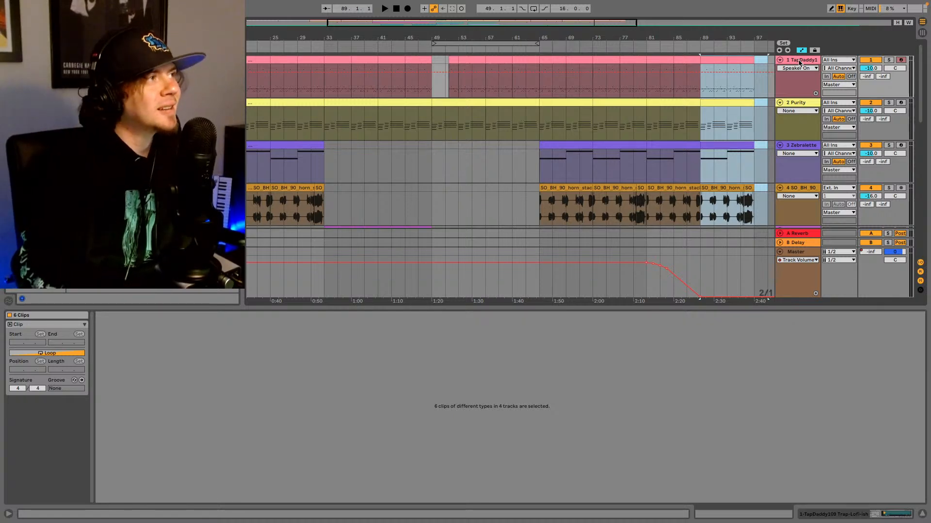
pyautogui.press('Delete')
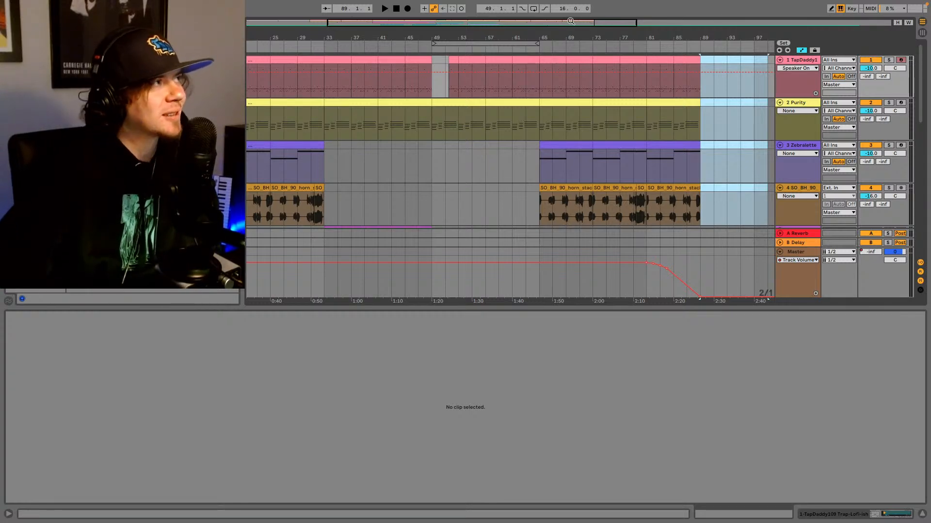
# Step: Show the arrangement from its start and play it from bar 17
pyautogui.moveTo(571, 21); pyautogui.dragTo(642, 134)
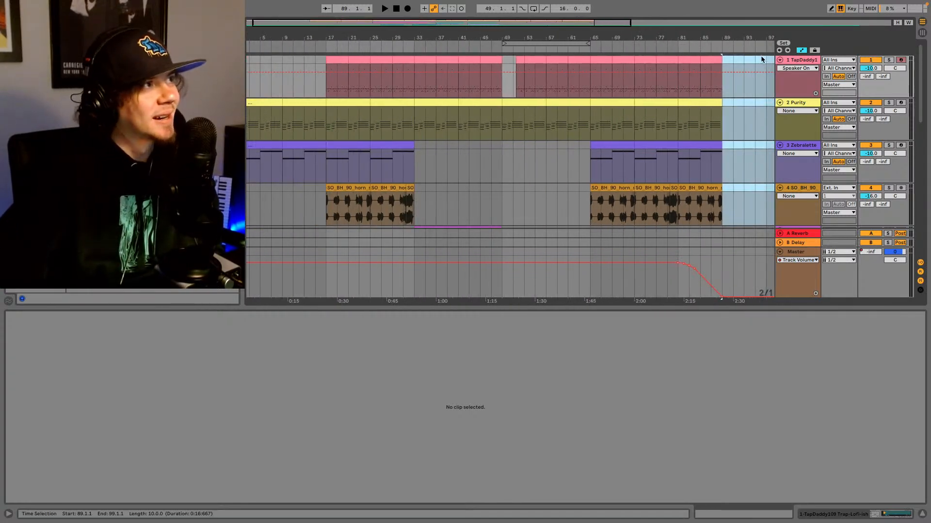
pyautogui.press('Home')
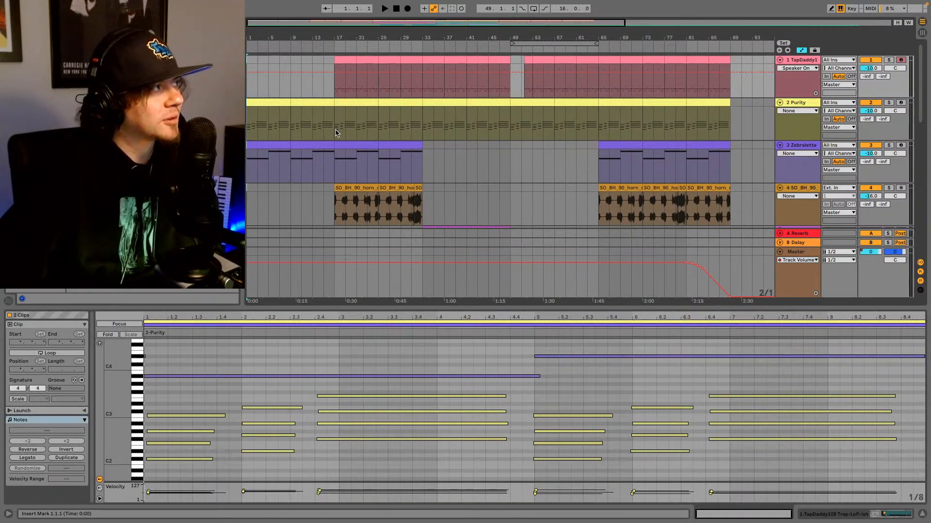
pyautogui.click(291, 125)
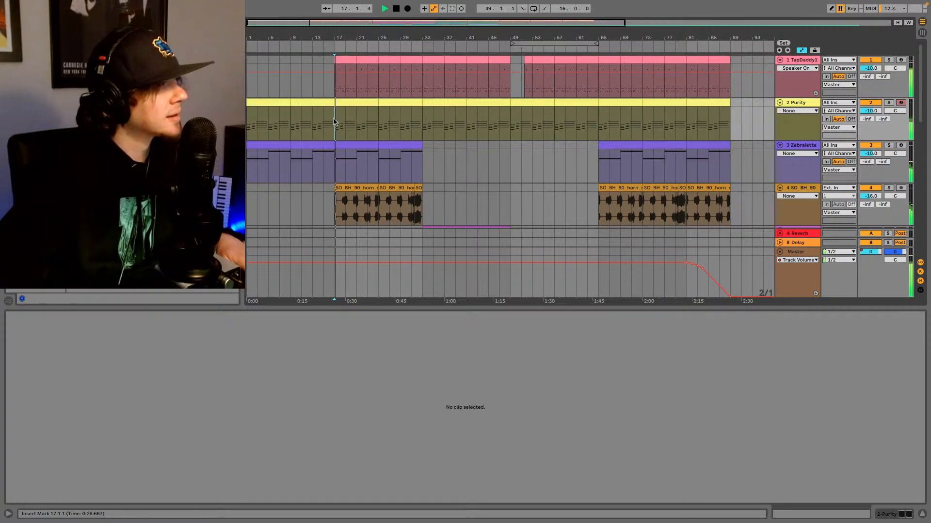
pyautogui.press('space')
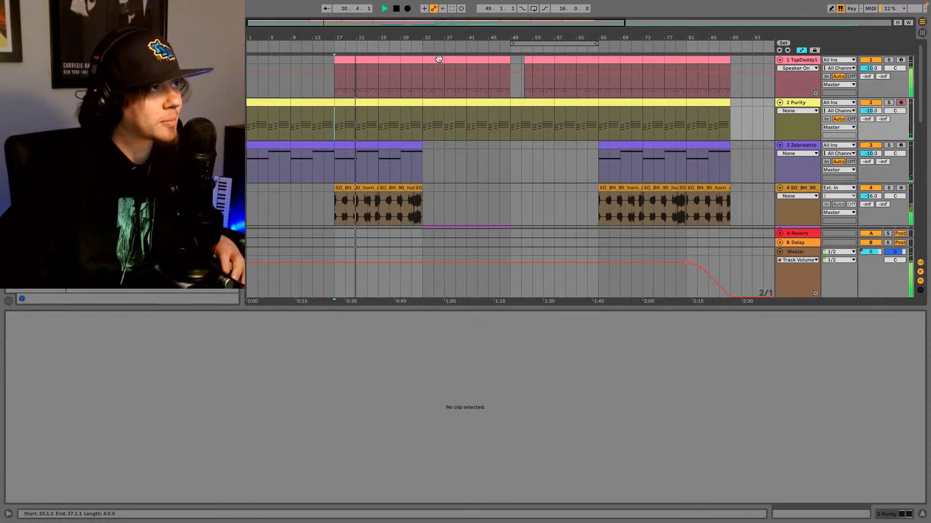
# Step: Select all KENNY BEATS SNARE 27 notes in the TapDaddy drum clip at bar 17 and listen to them in playback
pyautogui.click(351, 60)
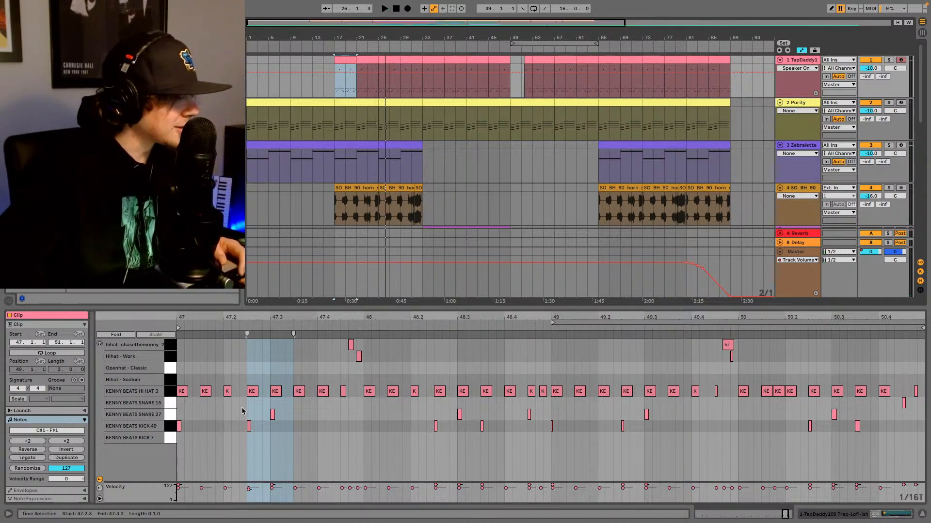
pyautogui.moveTo(248, 413); pyautogui.dragTo(880, 418)
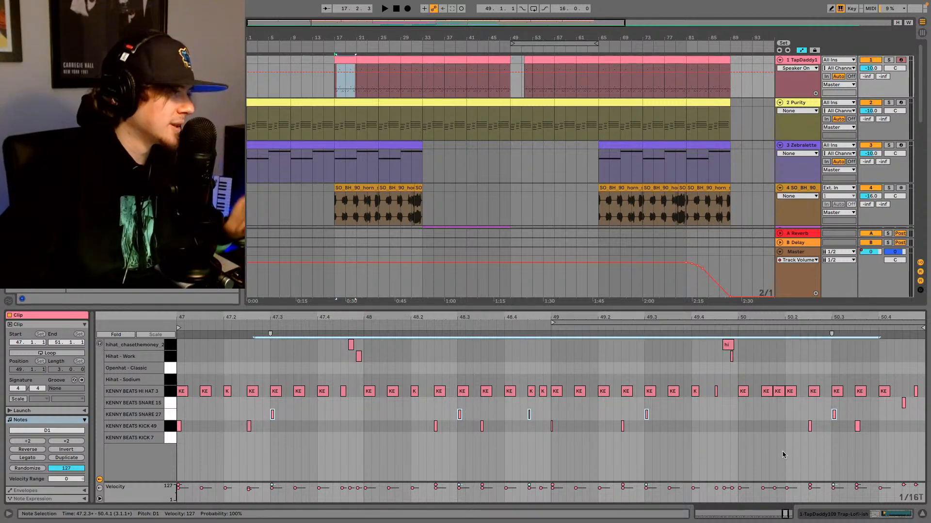
pyautogui.press('space')
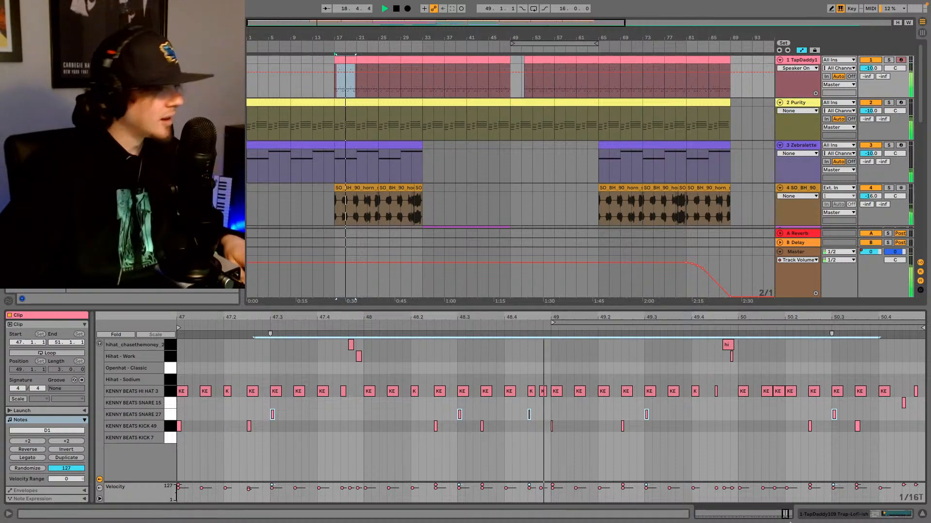
pyautogui.press('space')
# Step: Set the volume of the KENNY BEATS SNARE 27 sample in the TapDaddy drum rack to -8 dB while listening
pyautogui.click(853, 515)
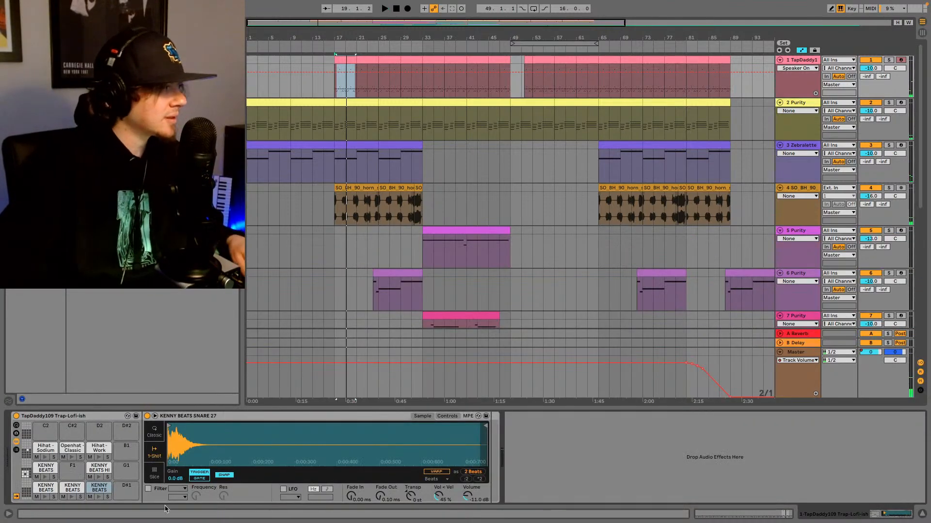
pyautogui.press('space')
pyautogui.press('space')
pyautogui.click(99, 492)
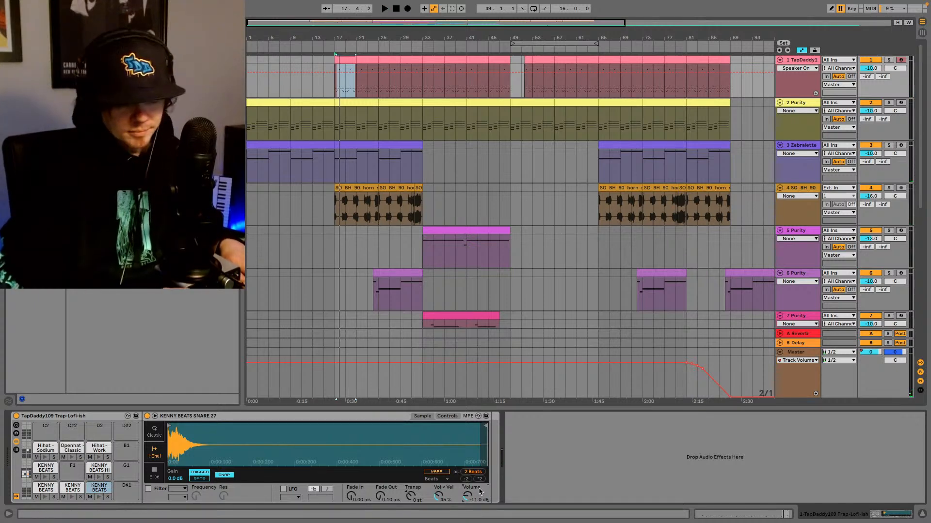
pyautogui.press('space')
pyautogui.scroll(1, 478, 491)
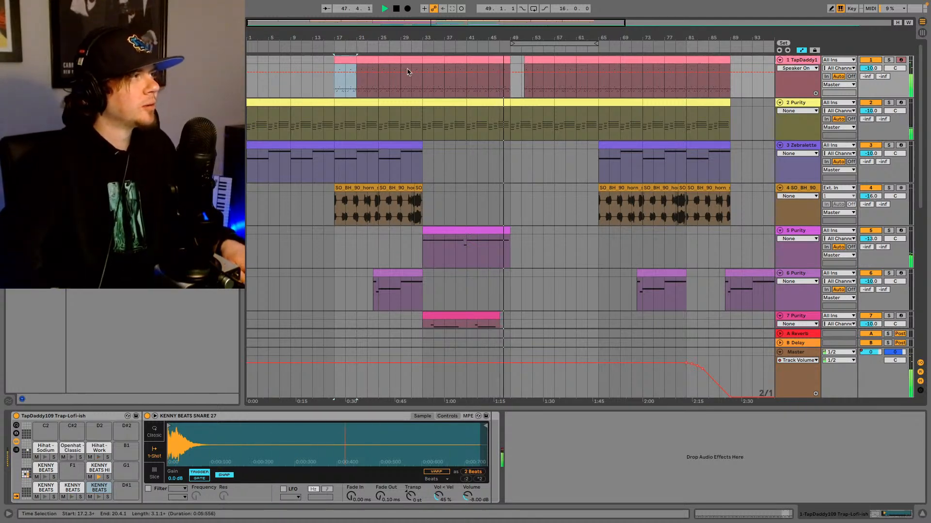
# Step: Compare the notes of the TapDaddy drum clips at bars 57 and 53
pyautogui.moveTo(554, 78); pyautogui.dragTo(576, 78)
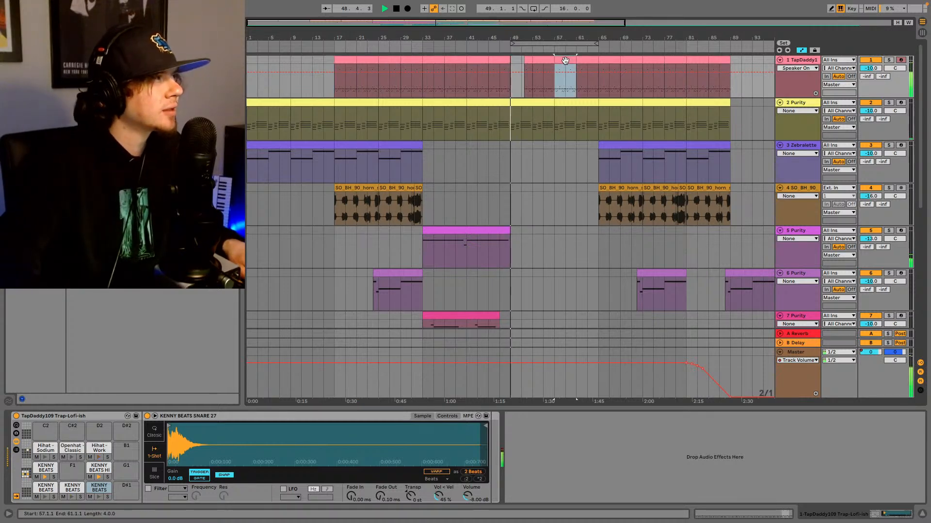
pyautogui.hotkey('shift', 'Tab')
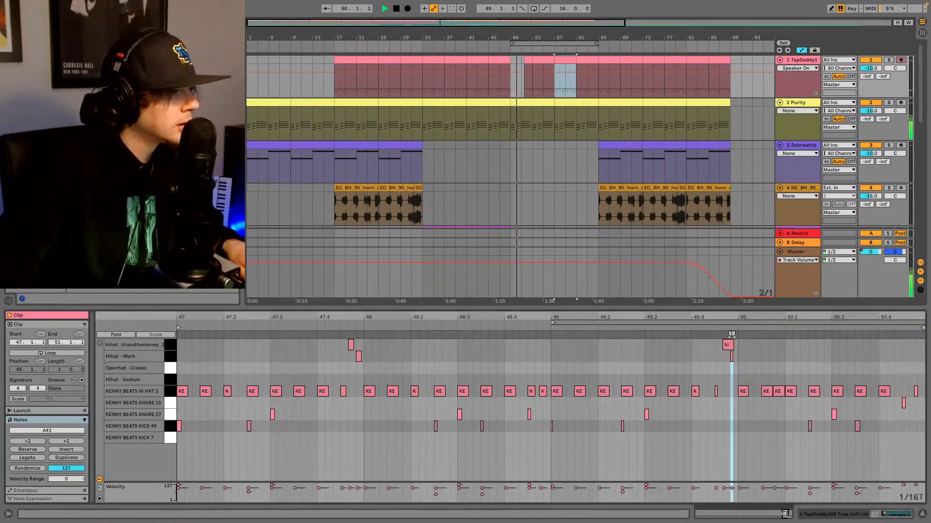
pyautogui.press('space')
pyautogui.click(534, 85)
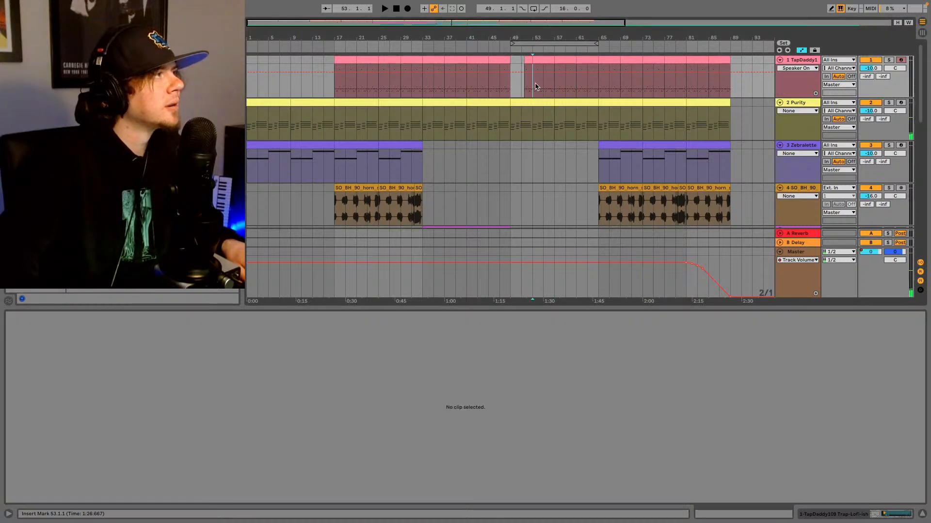
pyautogui.click(542, 57)
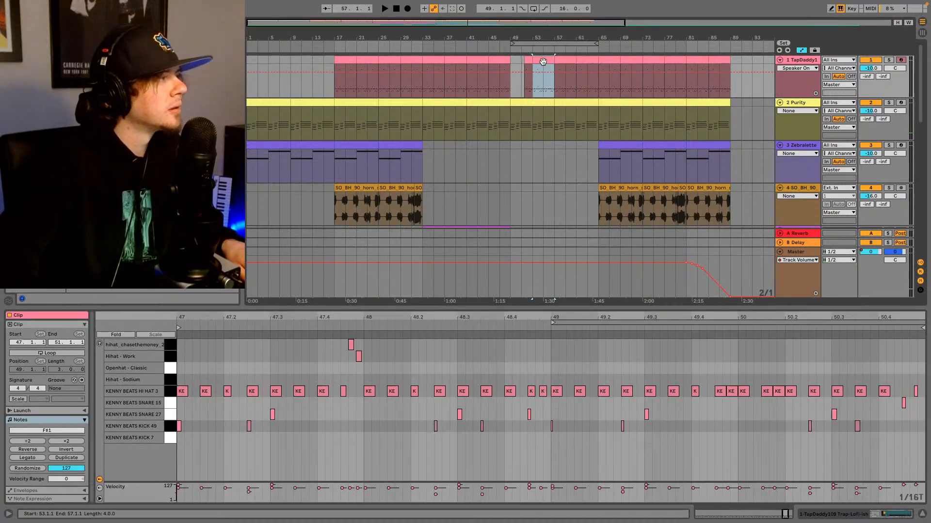
# Step: Replace the TapDaddy drum clips from bar 53 to bar 89 with copies of the edited four-bar clip
pyautogui.click(534, 92)
pyautogui.moveTo(535, 92); pyautogui.dragTo(711, 83)
pyautogui.click(557, 90)
pyautogui.click(575, 90)
pyautogui.click(600, 88)
pyautogui.click(623, 86)
pyautogui.click(644, 87)
pyautogui.click(665, 89)
pyautogui.press('Right')
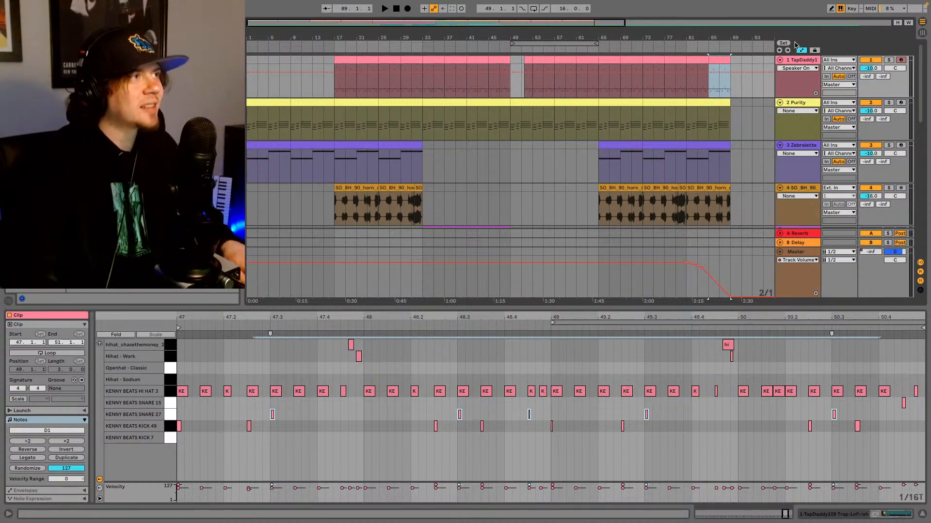
# Step: Play the arrangement and add Cymatics Diablo Lite after the drum rack on the TapDaddy track, with clipping set to Soft
pyautogui.click(779, 52)
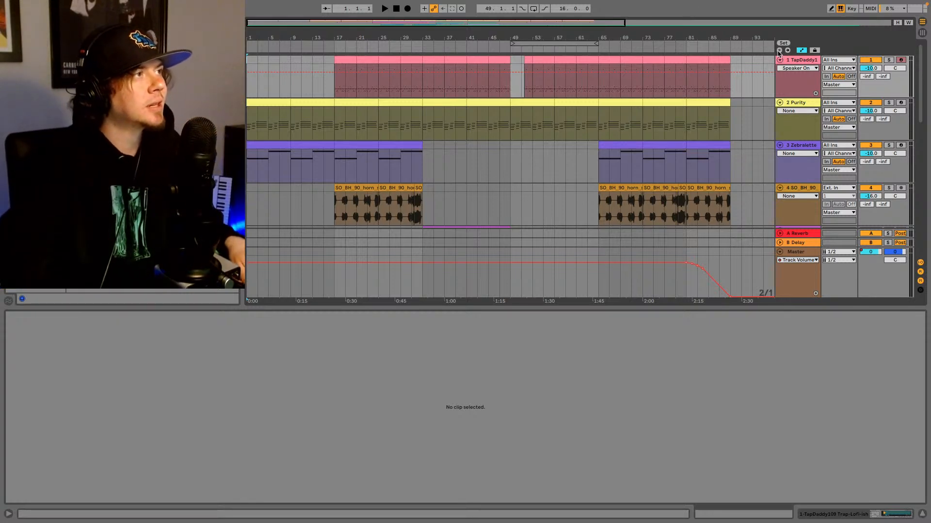
pyautogui.click(335, 97)
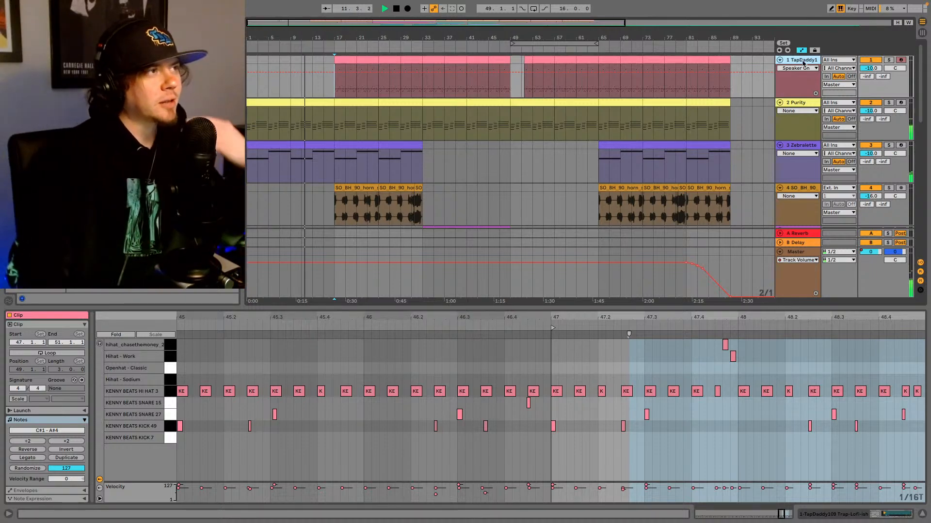
pyautogui.click(879, 518)
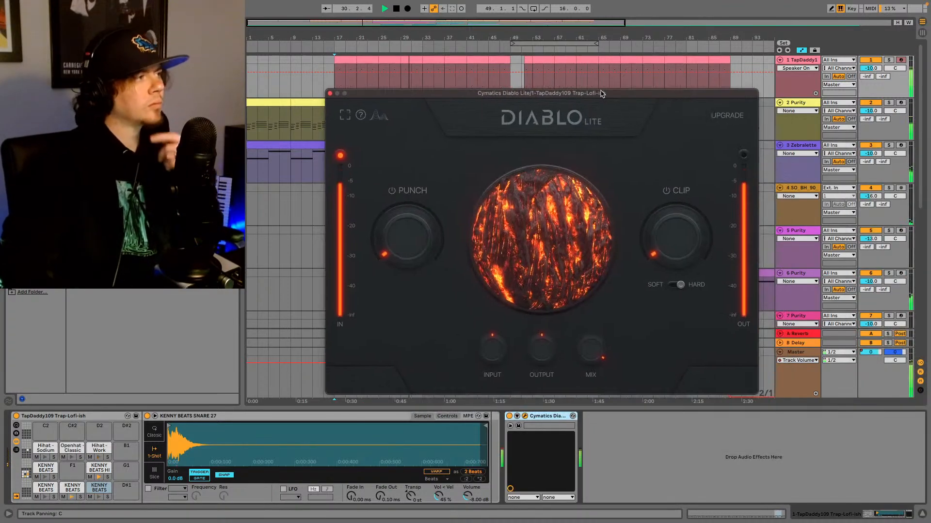
pyautogui.moveTo(601, 94); pyautogui.dragTo(598, 91)
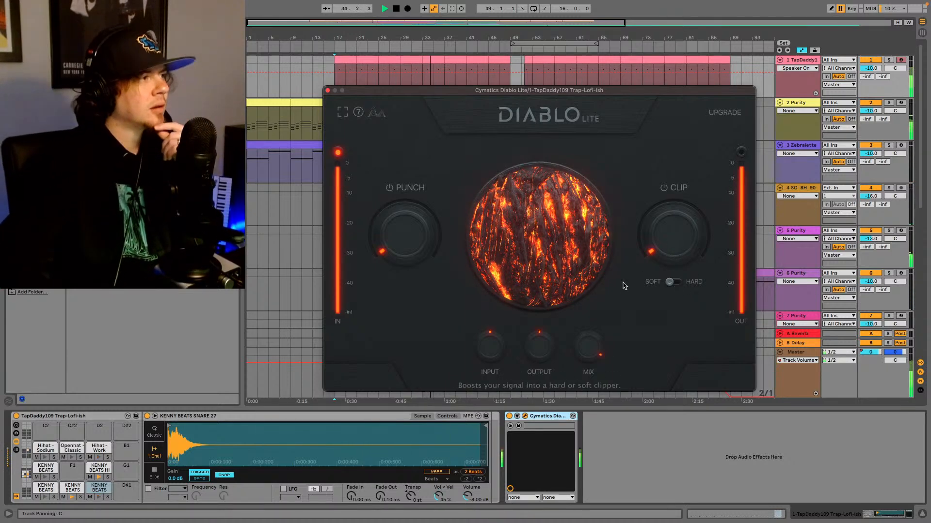
# Step: Add a little Punch in Diablo Lite, set Clip to 15 and Mix to 39, and close the plug-in window
pyautogui.moveTo(668, 243)
pyautogui.mouseDown()
pyautogui.moveTo(662, 227)
pyautogui.moveTo(658, 246)
pyautogui.mouseUp()
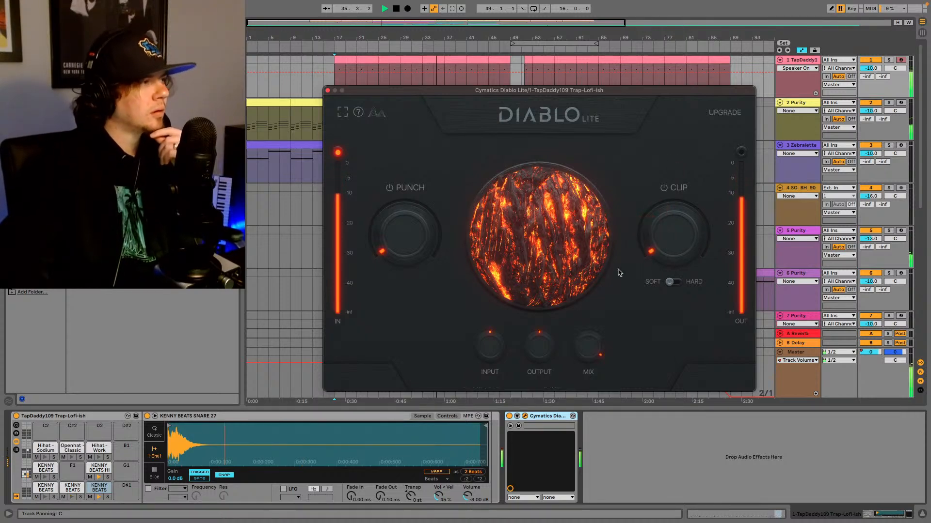
pyautogui.moveTo(403, 241)
pyautogui.mouseDown()
pyautogui.moveTo(403, 225)
pyautogui.moveTo(391, 251)
pyautogui.mouseUp()
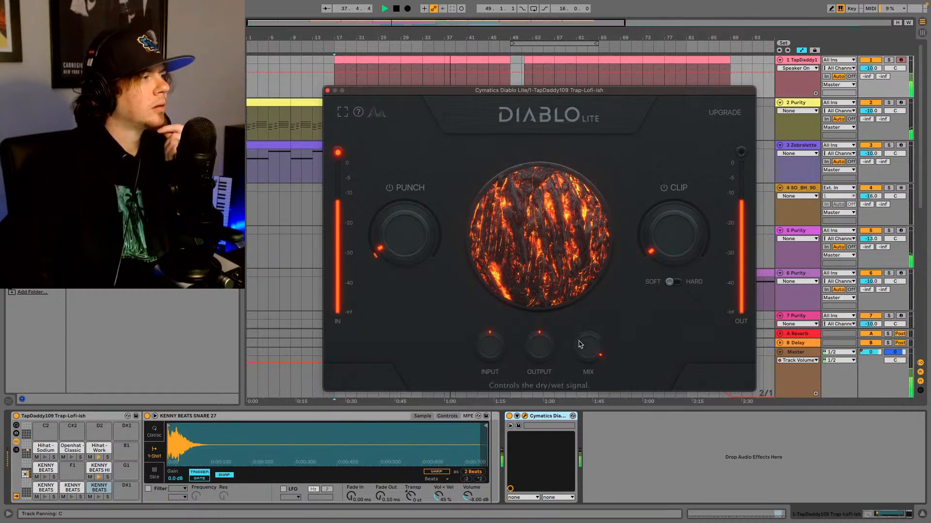
pyautogui.moveTo(588, 345)
pyautogui.mouseDown()
pyautogui.moveTo(586, 361)
pyautogui.moveTo(584, 339)
pyautogui.mouseUp()
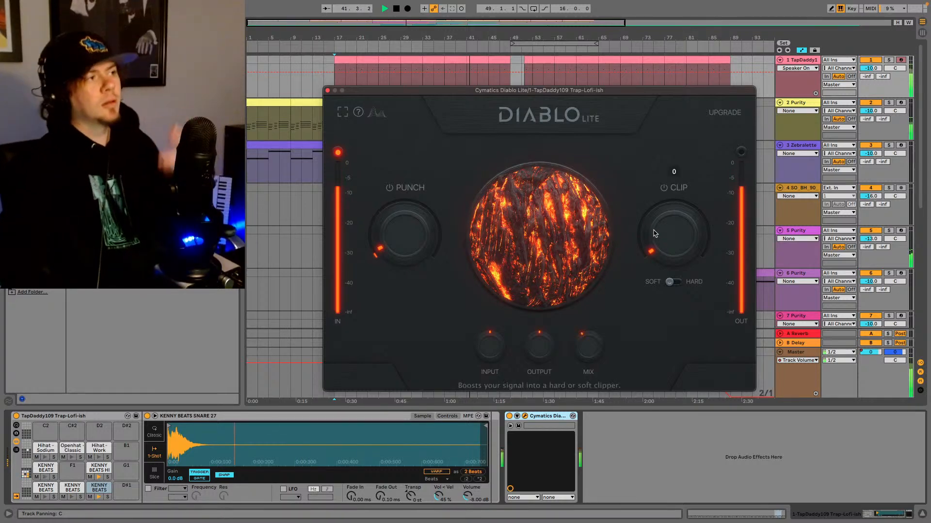
pyautogui.moveTo(674, 218); pyautogui.dragTo(674, 199)
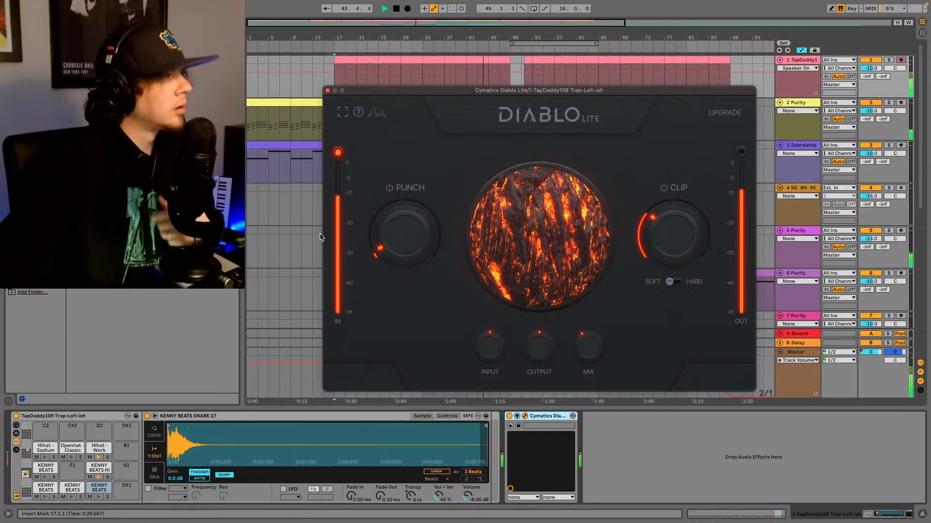
pyautogui.moveTo(394, 242); pyautogui.dragTo(390, 246)
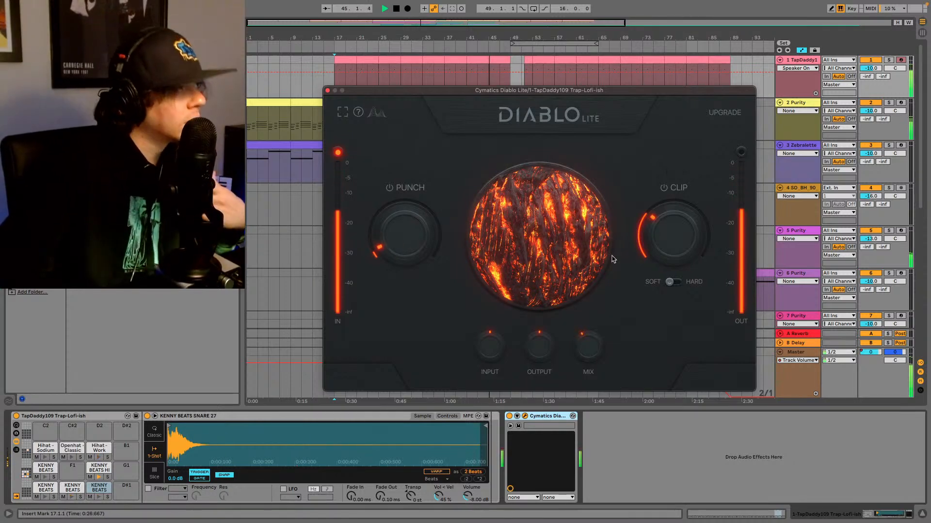
pyautogui.moveTo(659, 232); pyautogui.dragTo(655, 247)
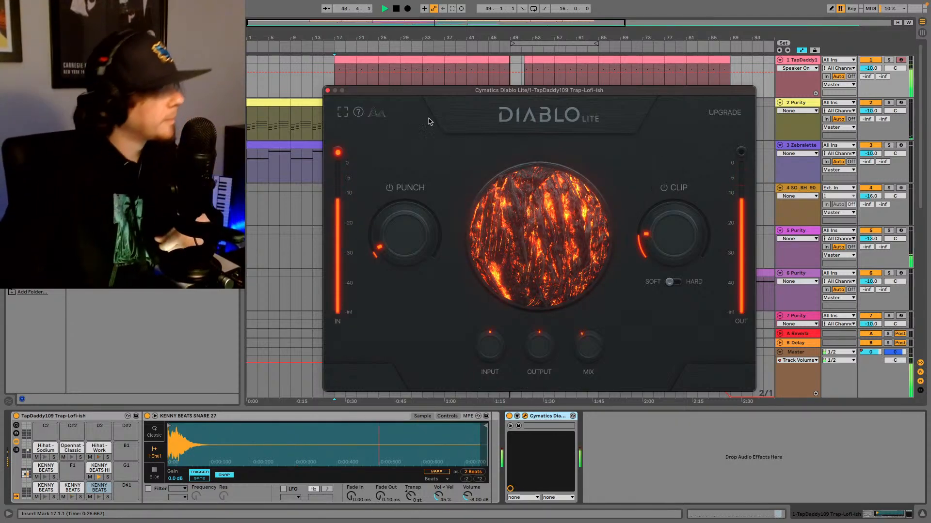
pyautogui.click(328, 91)
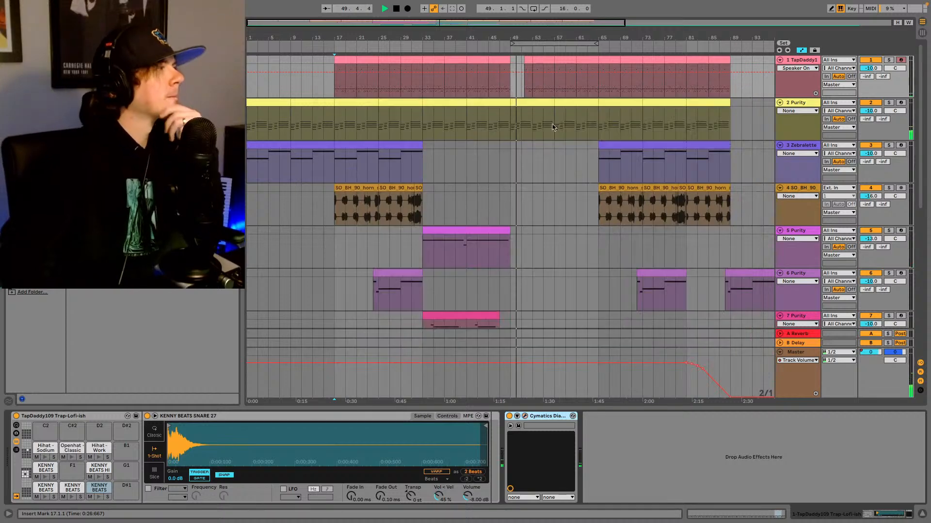
# Step: Fine-tune Diablo Lite on the drum track by reducing Clip slightly below 15 and Mix to just under 33 during playback
pyautogui.scroll(-5, 585, 170)
pyautogui.scroll(-2, 573, 185)
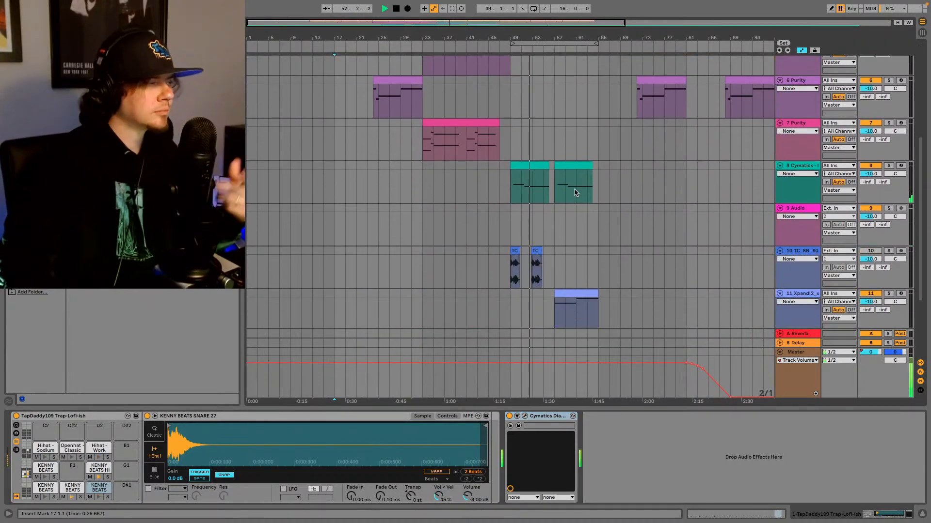
pyautogui.scroll(2, 577, 186)
pyautogui.scroll(7, 576, 187)
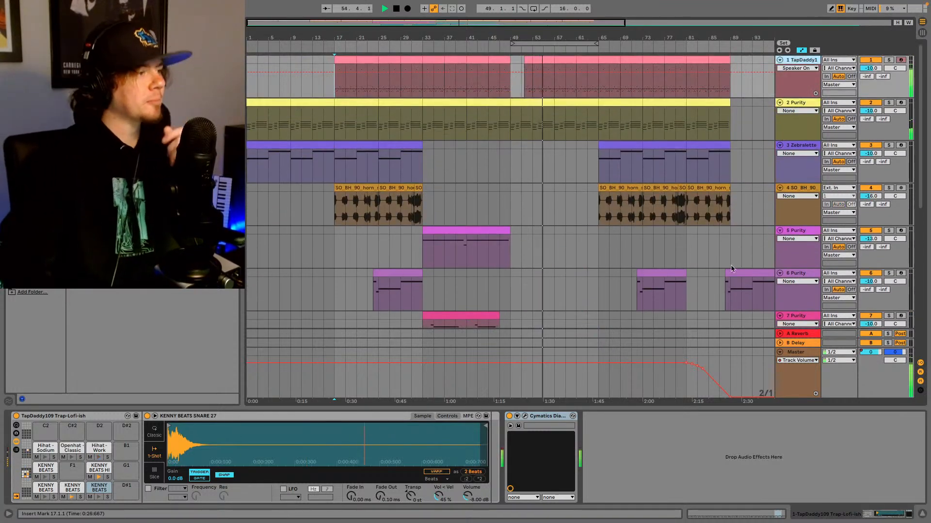
pyautogui.click(525, 416)
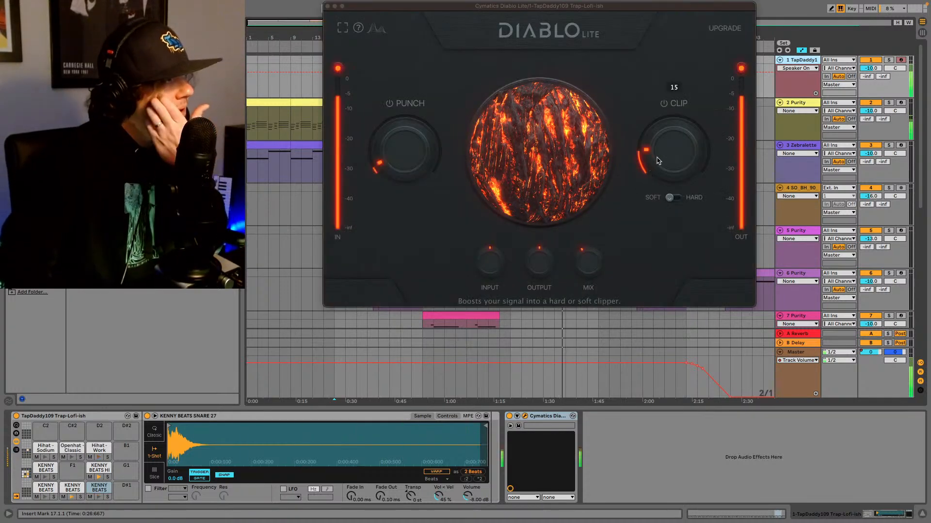
pyautogui.moveTo(657, 158); pyautogui.dragTo(654, 163)
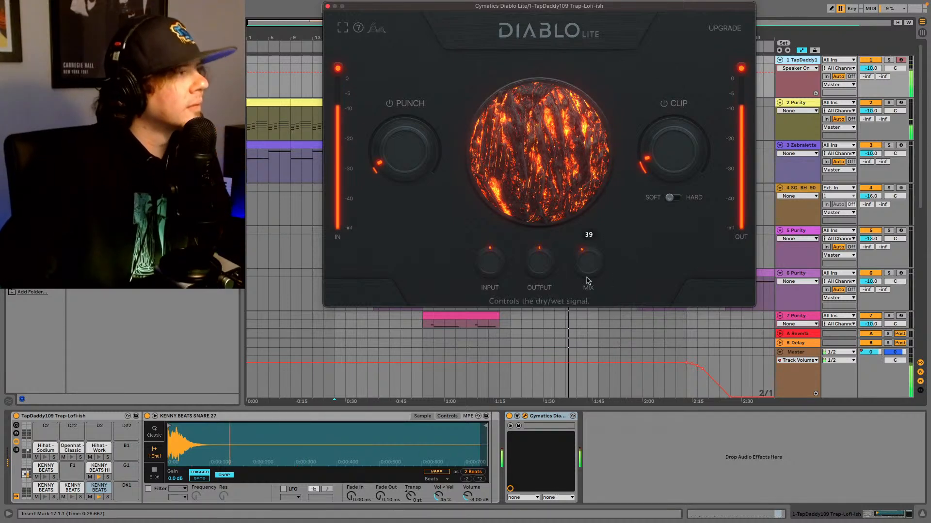
pyautogui.moveTo(587, 281); pyautogui.dragTo(586, 285)
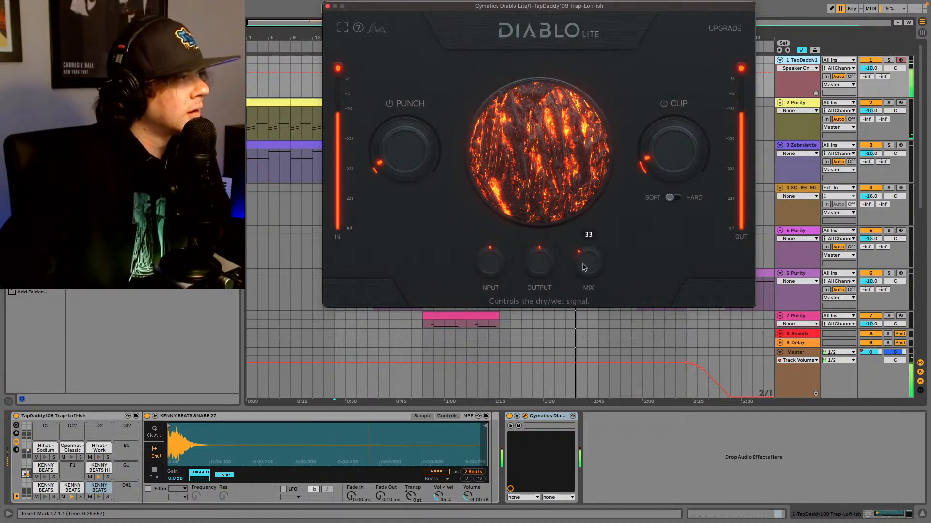
pyautogui.moveTo(587, 266); pyautogui.dragTo(597, 265)
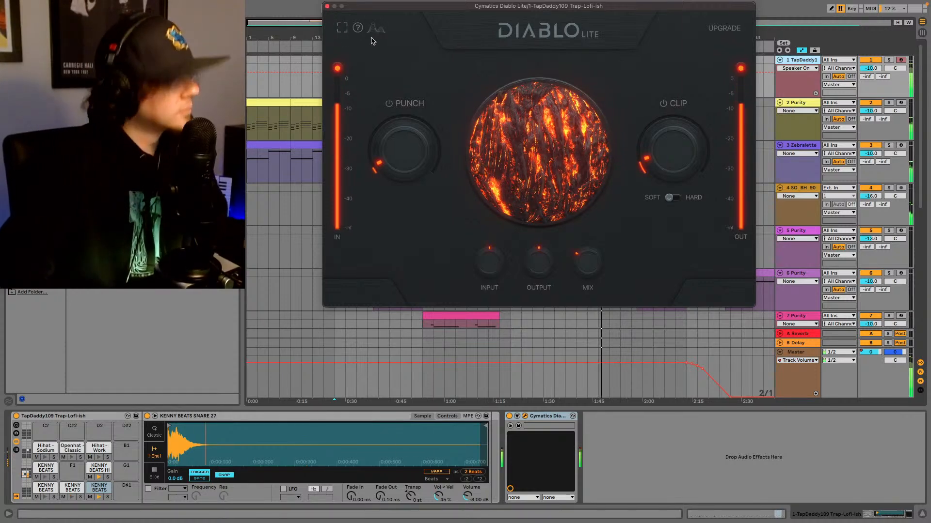
pyautogui.moveTo(380, 170)
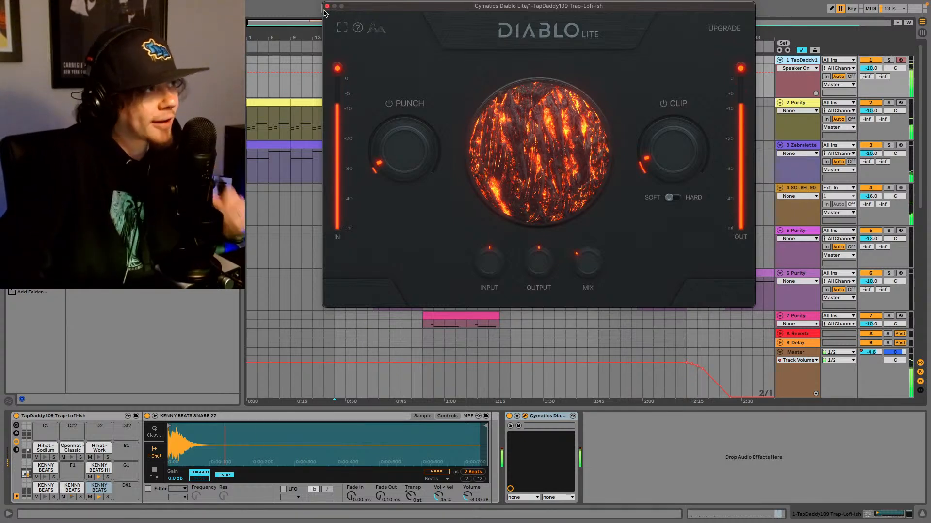
pyautogui.click(327, 6)
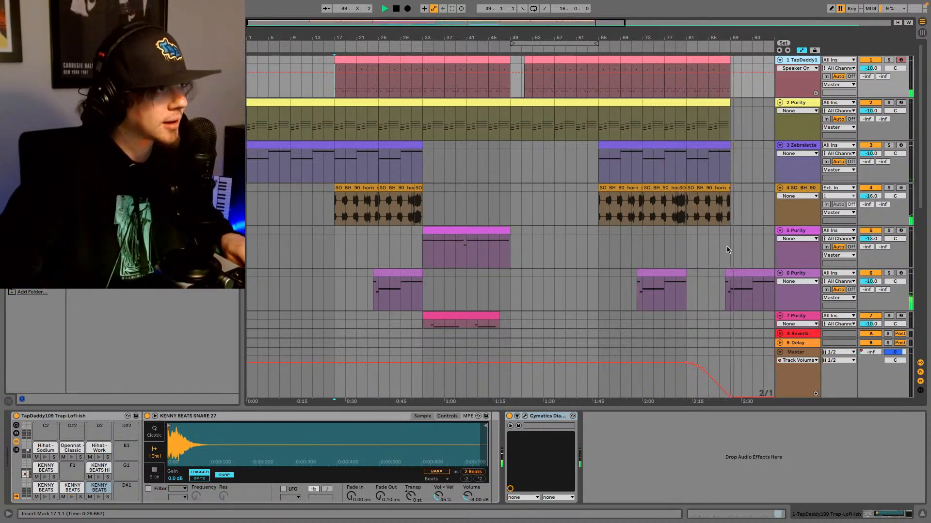
# Step: Stop playback and trim the last clip on Purity track 6 so it ends at bar 89
pyautogui.press('space')
pyautogui.moveTo(546, 26); pyautogui.dragTo(665, 27)
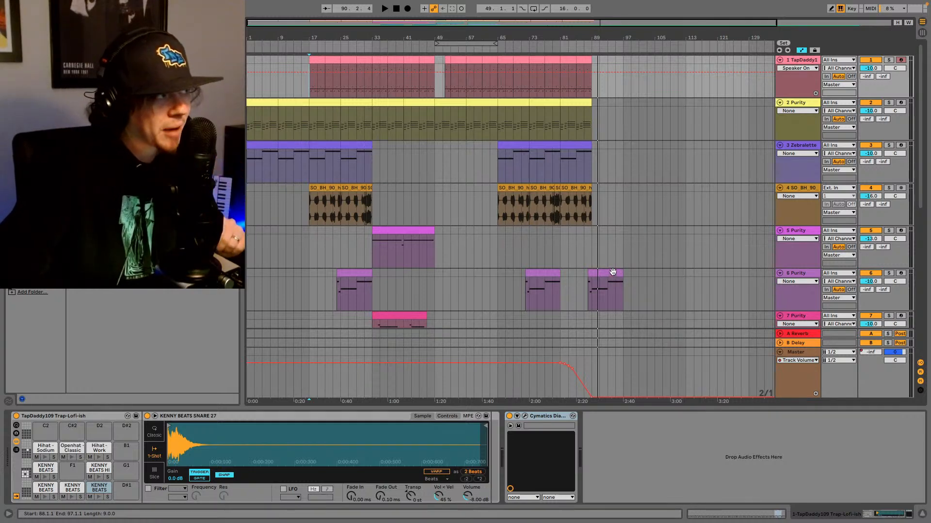
pyautogui.moveTo(619, 272); pyautogui.dragTo(591, 274)
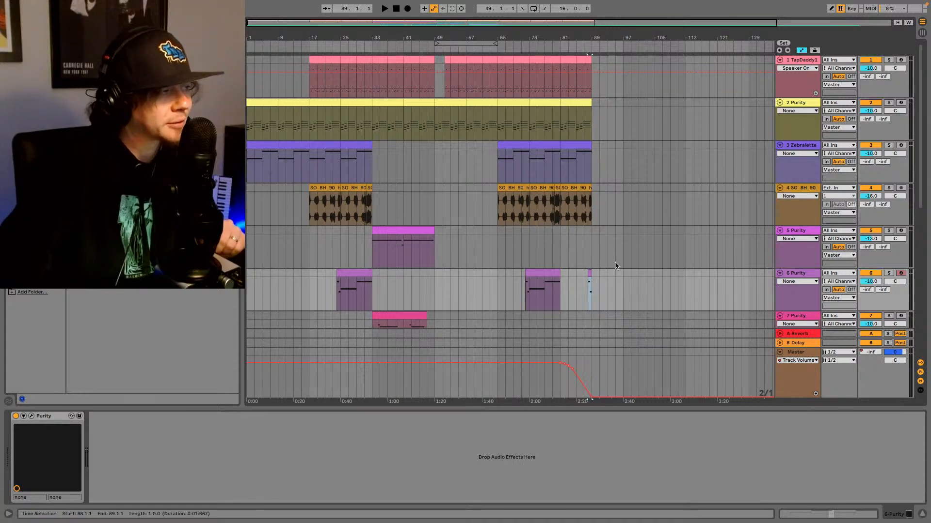
# Step: Split the ForestMorningBirds clip at bar 89 and delete the part after the fade
pyautogui.scroll(-10, 618, 262)
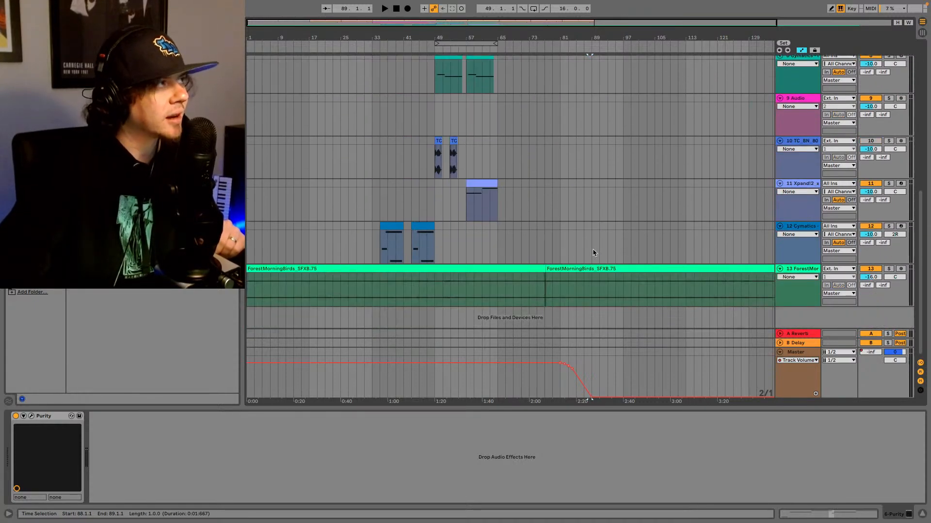
pyautogui.scroll(5, 593, 252)
pyautogui.scroll(-5, 591, 251)
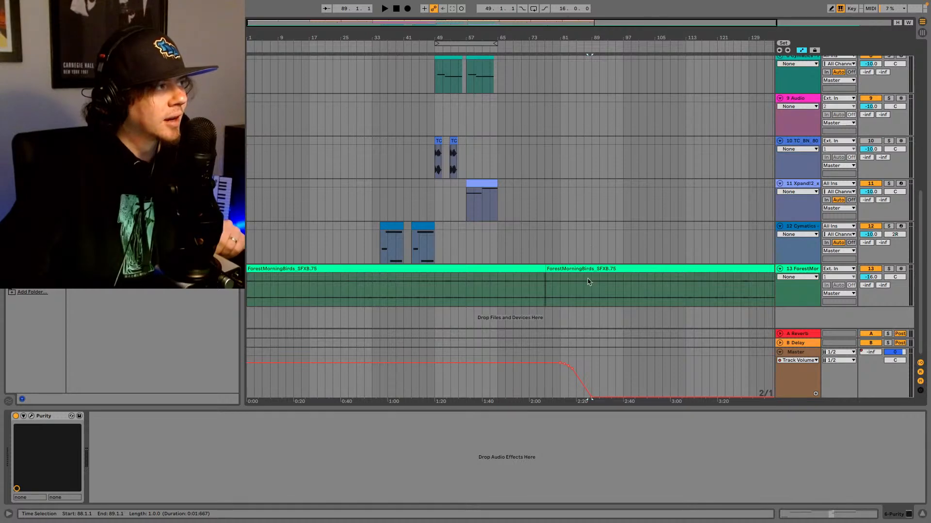
pyautogui.click(594, 285)
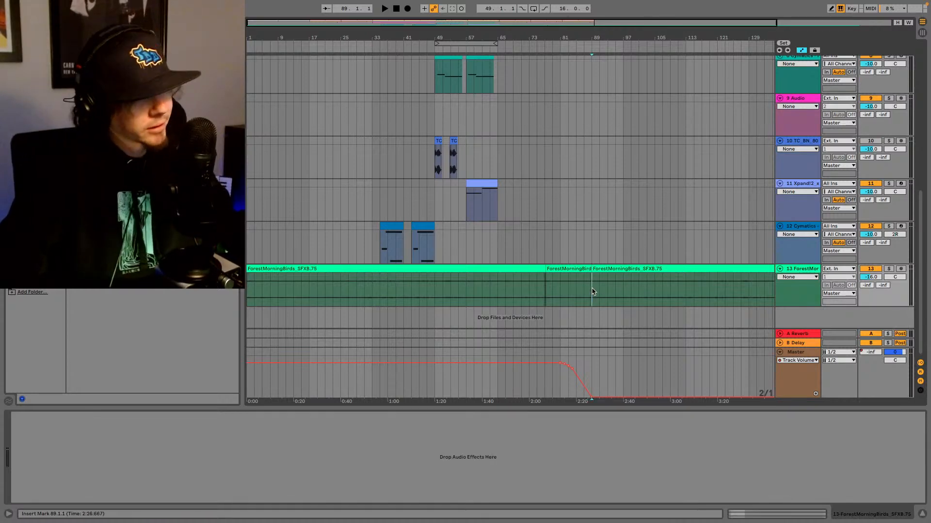
pyautogui.press('super+e')
pyautogui.click(652, 270)
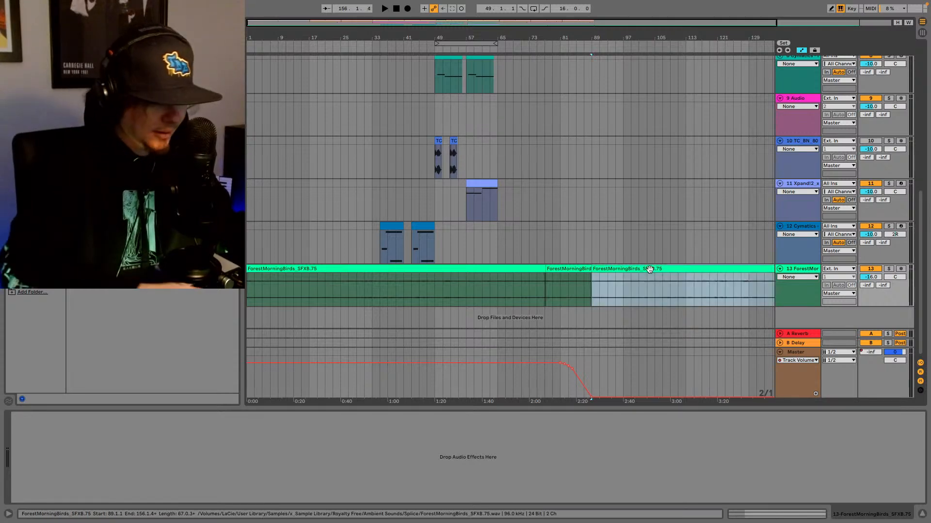
pyautogui.press('Delete')
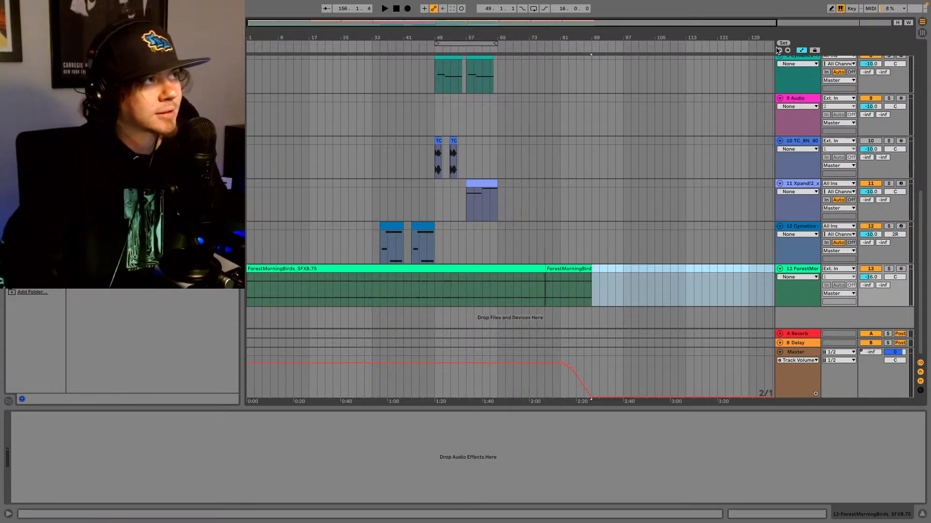
# Step: Play the arrangement from the start and look over the tracks, including the ForestMorningBirds clip
pyautogui.press('Home')
pyautogui.scroll(10, 601, 222)
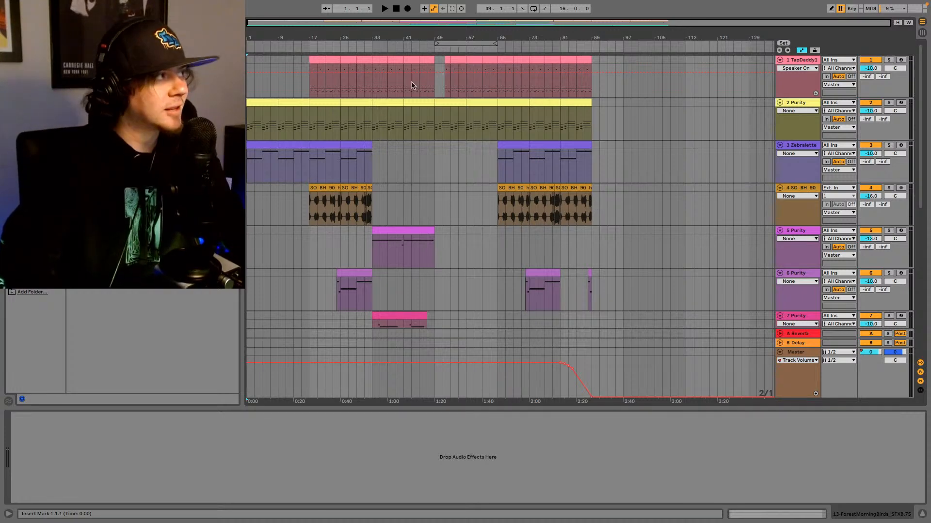
pyautogui.click(285, 127)
pyautogui.scroll(-5, 324, 134)
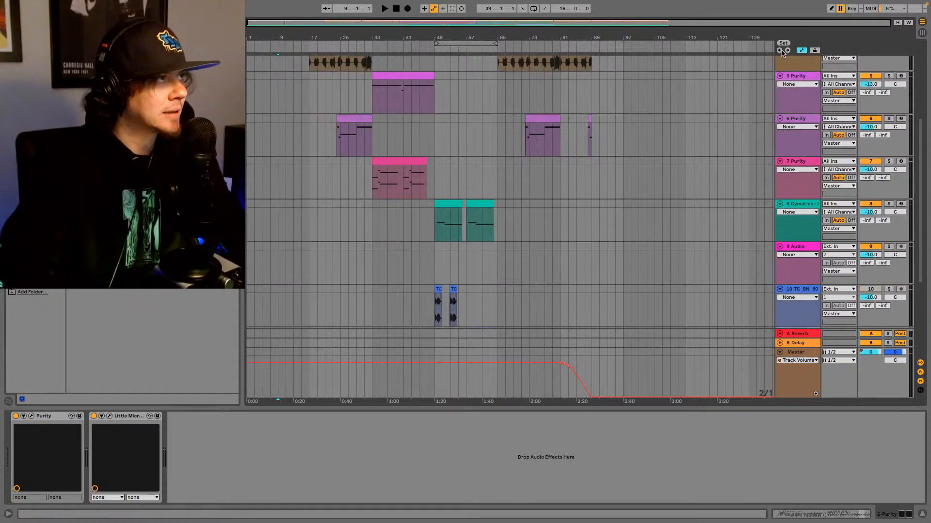
pyautogui.press('Home')
pyautogui.press('space')
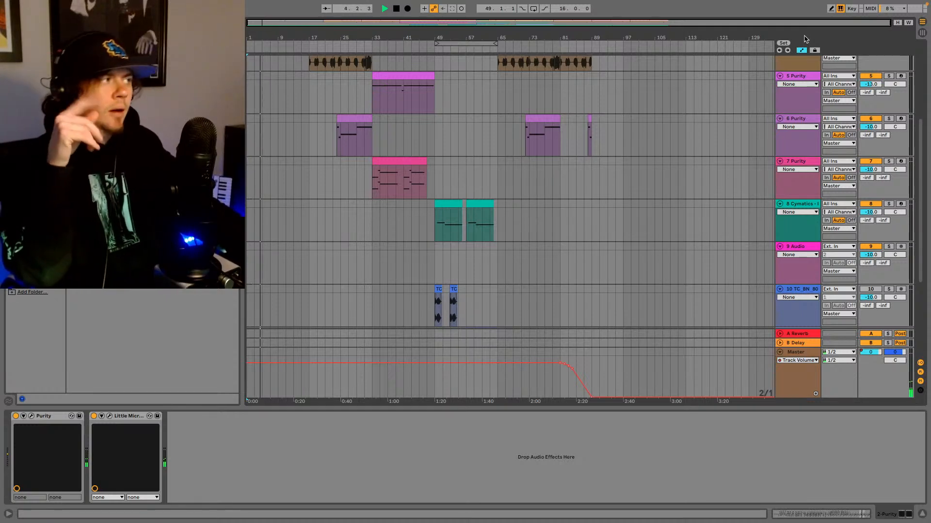
pyautogui.scroll(-6, 301, 242)
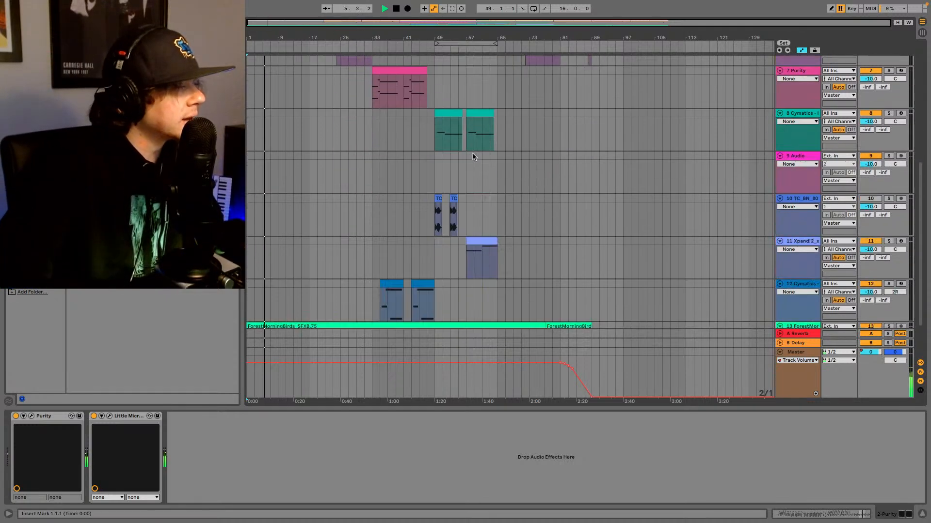
pyautogui.click(302, 269)
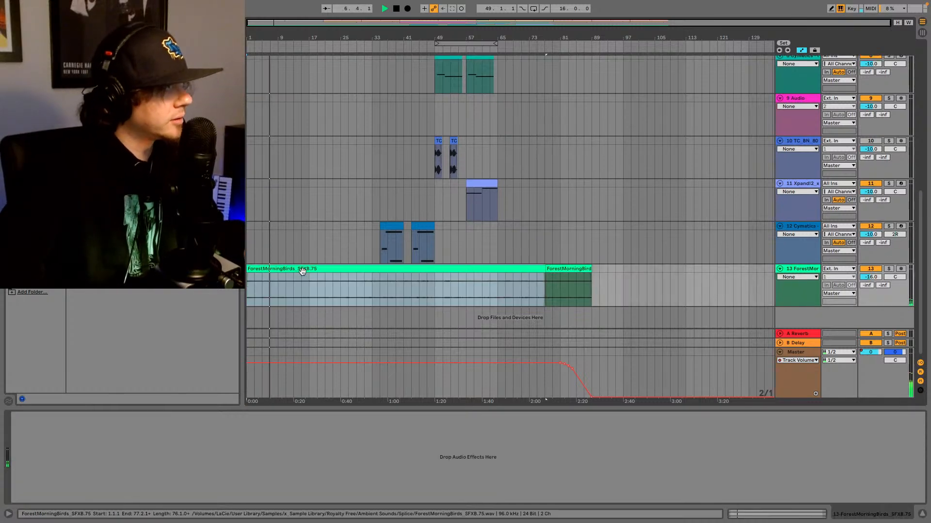
pyautogui.scroll(8, 403, 216)
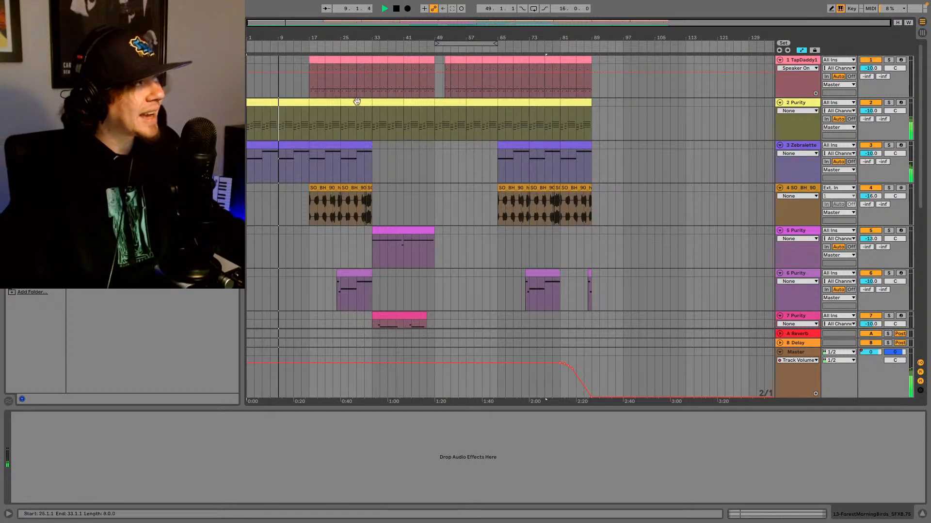
# Step: Duplicate the TapDaddy drum track, solo the original and play it from bar 17
pyautogui.click(801, 61)
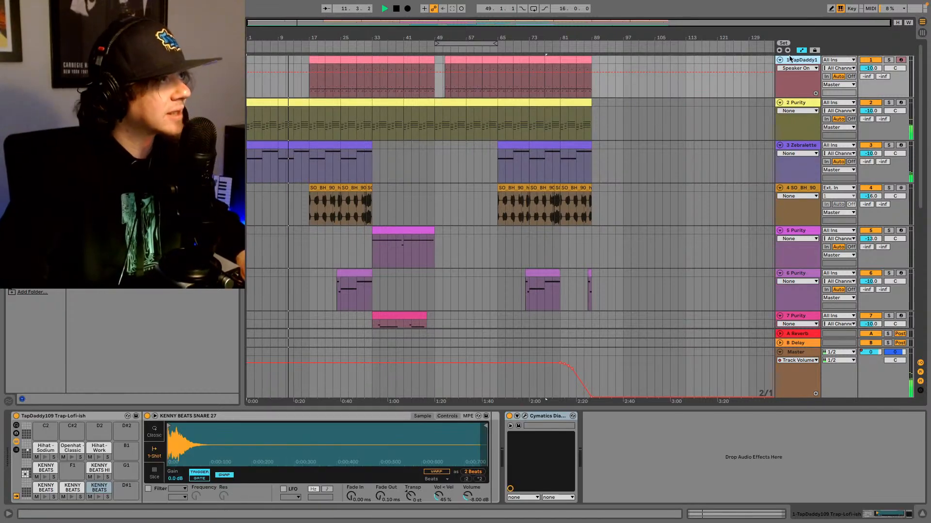
pyautogui.hotkey('ctrl', 'd')
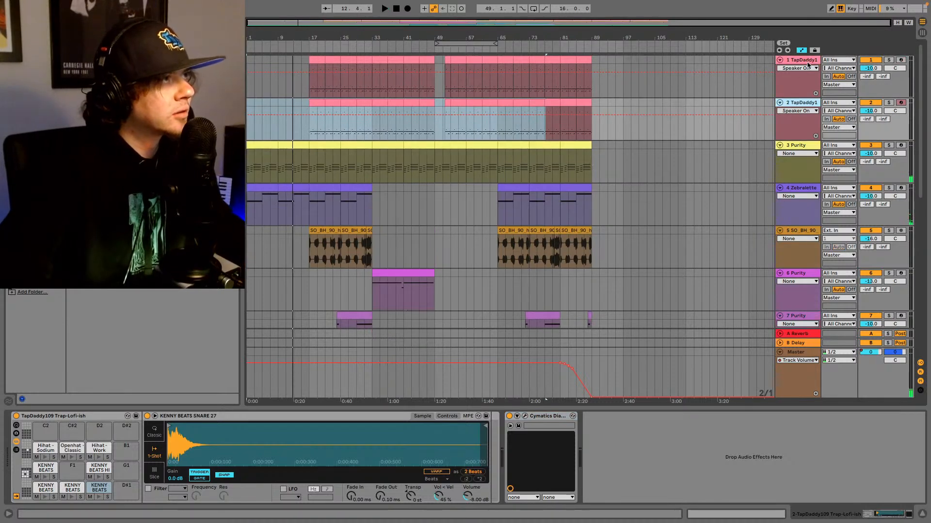
pyautogui.click(889, 60)
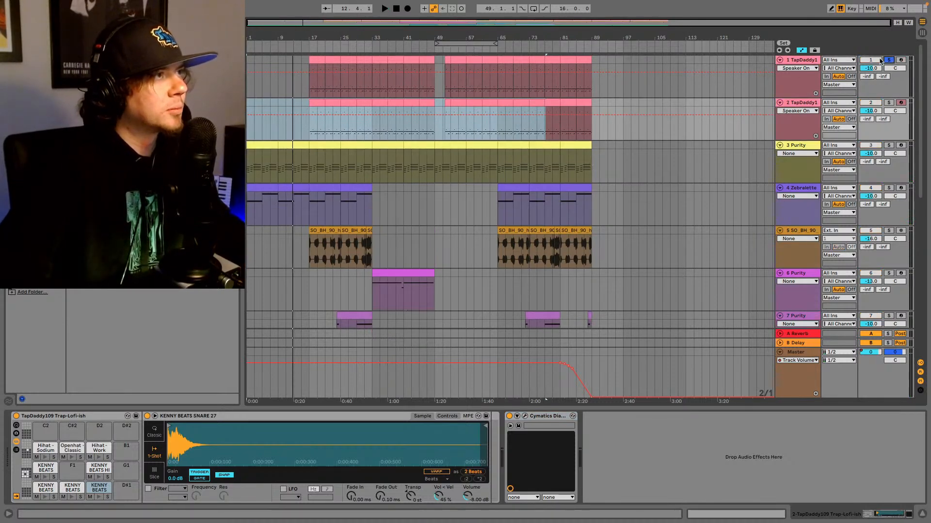
pyautogui.click(889, 60)
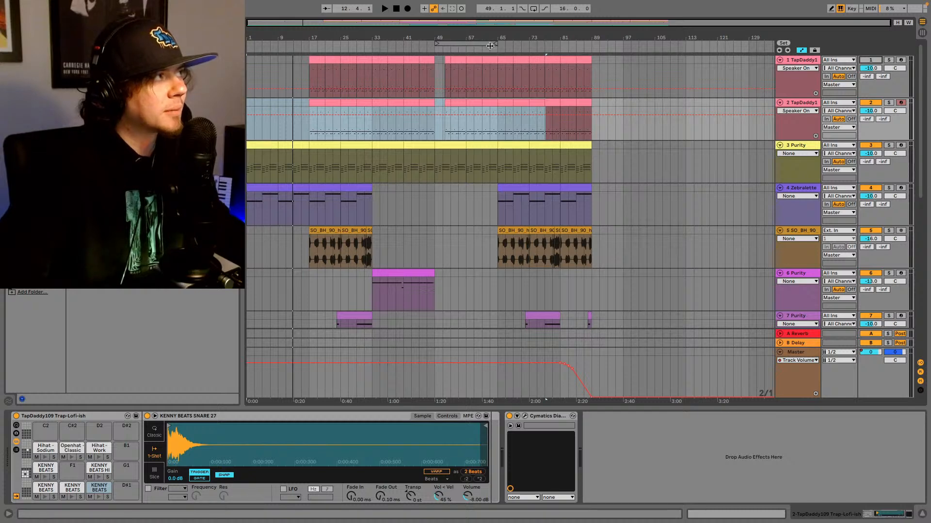
pyautogui.click(888, 60)
pyautogui.click(312, 78)
pyautogui.press('space')
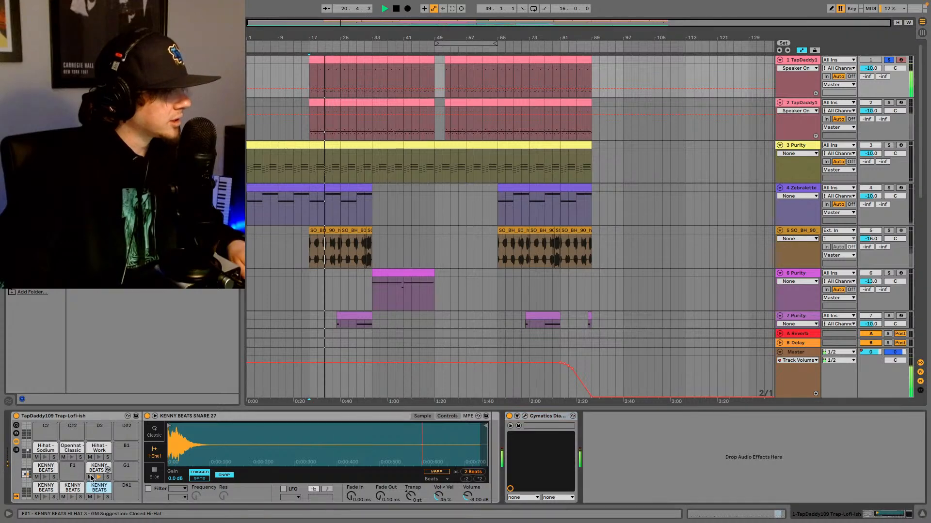
# Step: Mute the hi-hat, open-hat, snare and E1 pads in the original TapDaddy drum rack, including the hihat_chasethemon pad, and stop playback
pyautogui.click(36, 477)
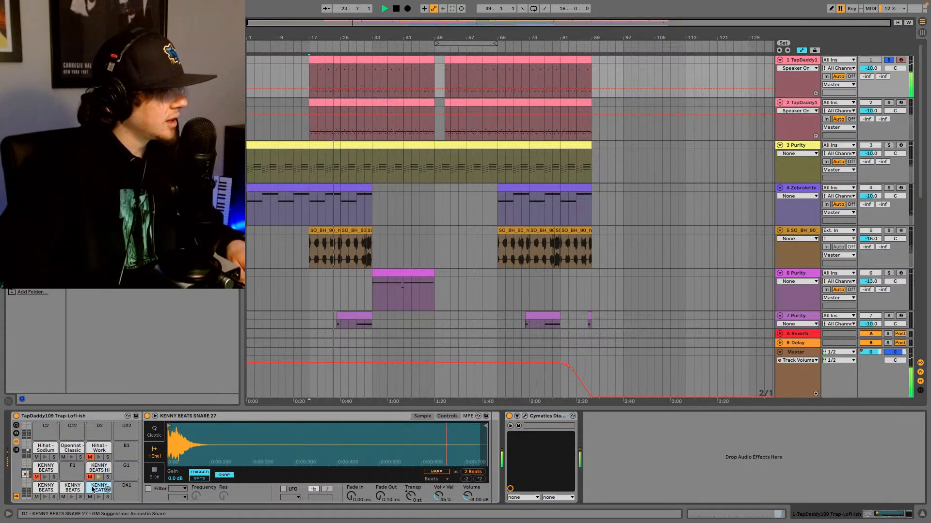
pyautogui.click(26, 454)
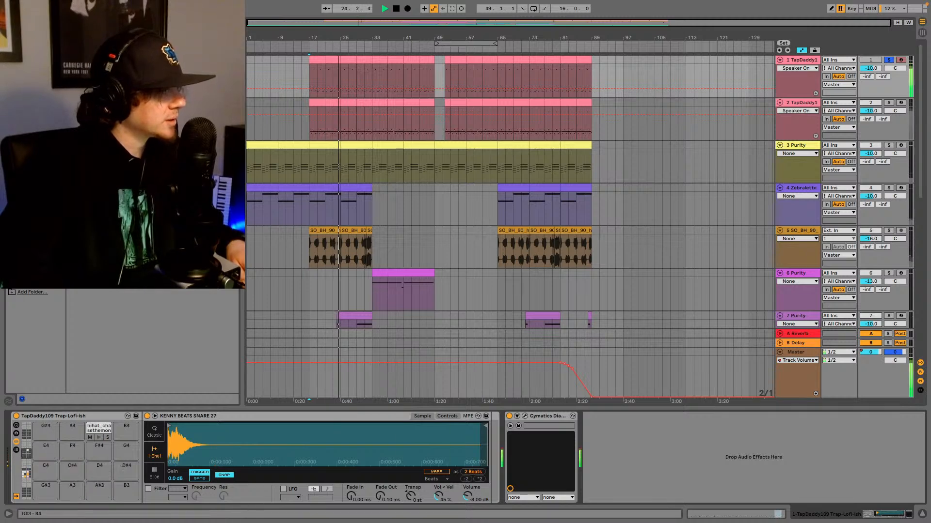
pyautogui.click(90, 437)
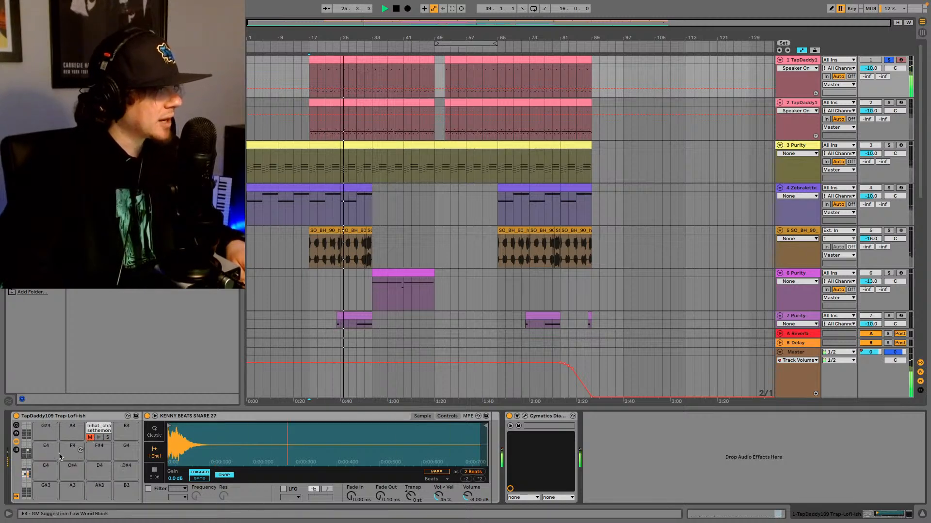
pyautogui.scroll(-8, 61, 456)
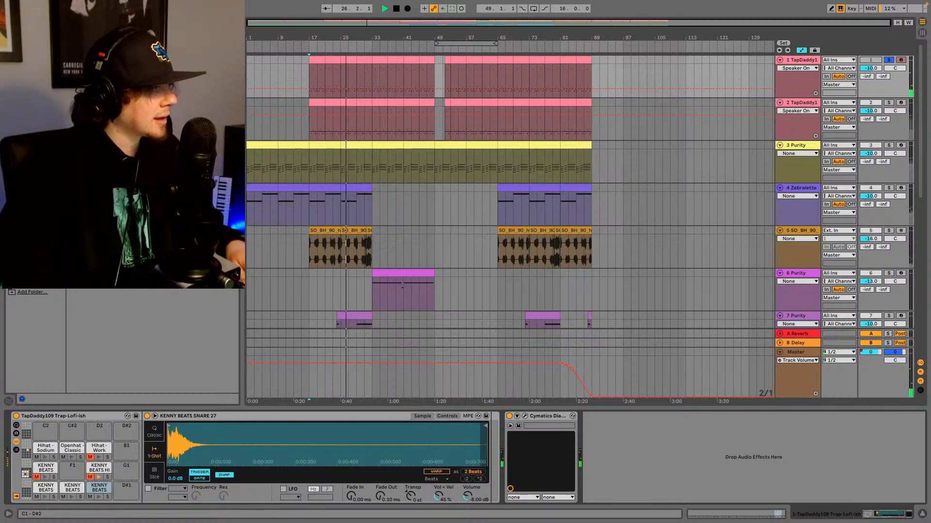
pyautogui.click(63, 457)
pyautogui.click(36, 457)
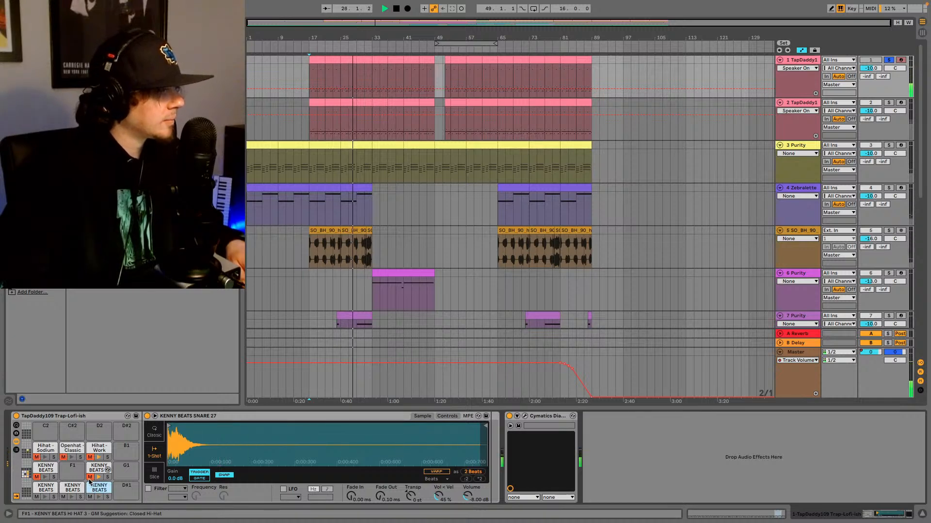
pyautogui.click(89, 496)
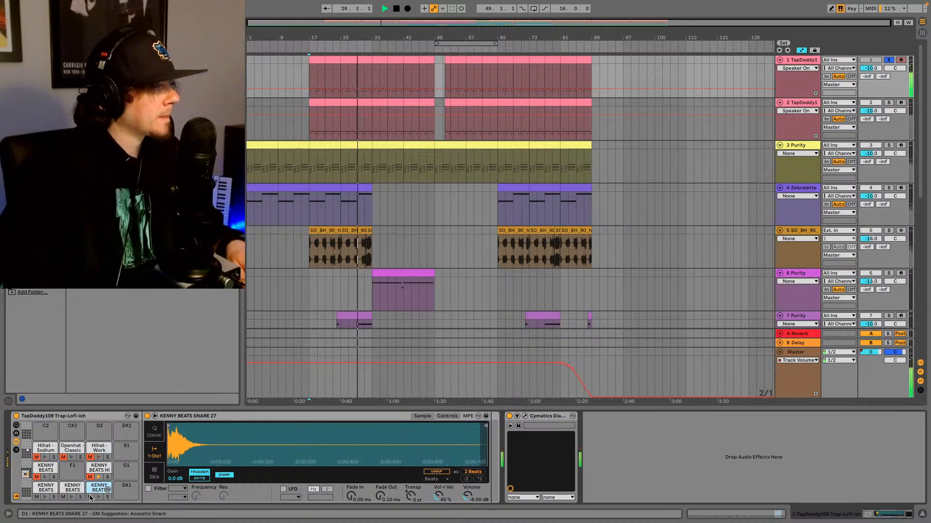
pyautogui.scroll(-1, 794, 121)
pyautogui.scroll(1, 793, 121)
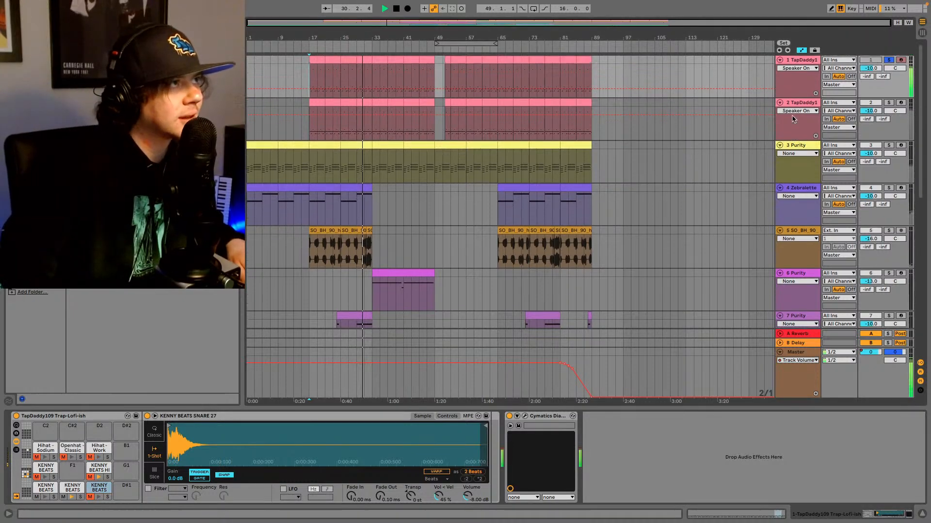
pyautogui.press('space')
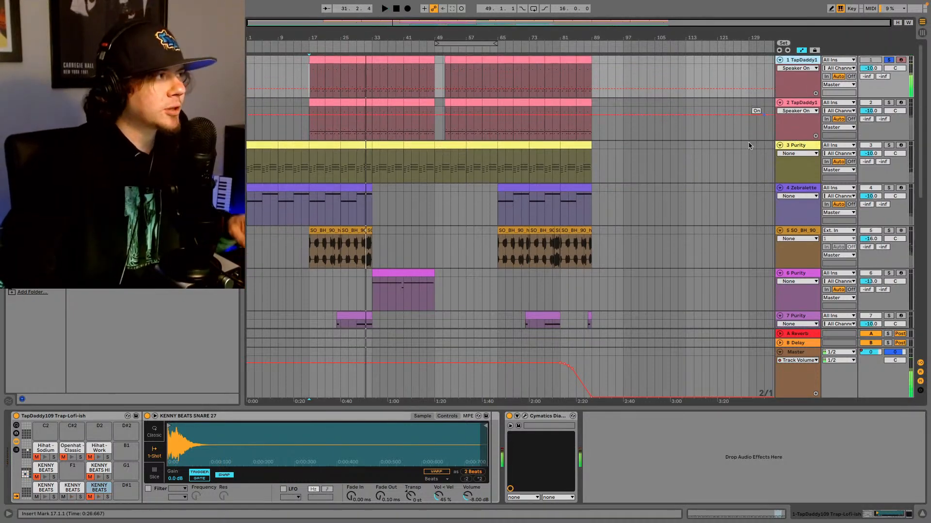
pyautogui.scroll(-9, 790, 68)
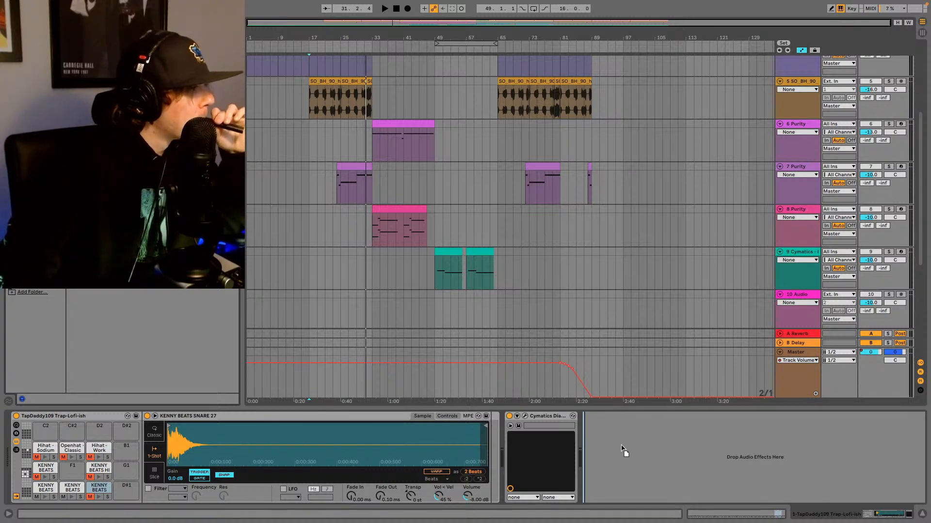
pyautogui.click(402, 310)
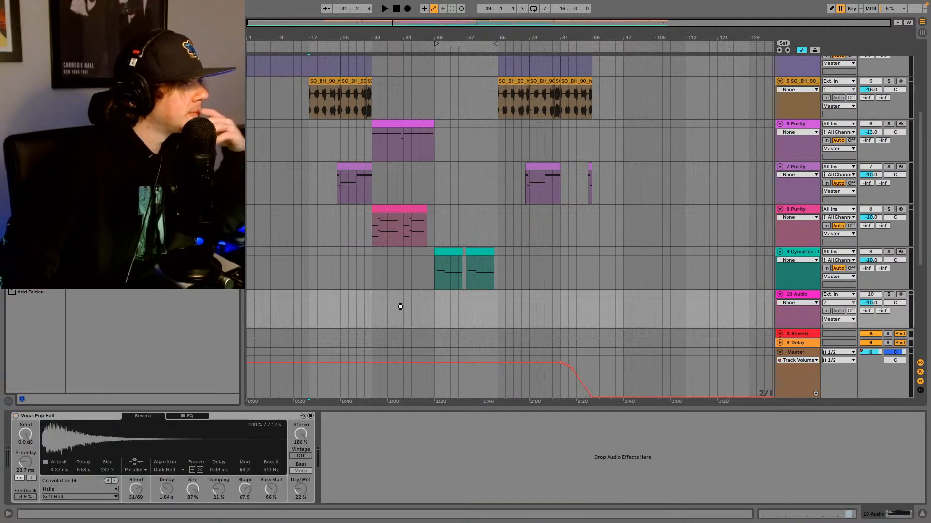
pyautogui.press('super+v')
pyautogui.scroll(-1, 402, 310)
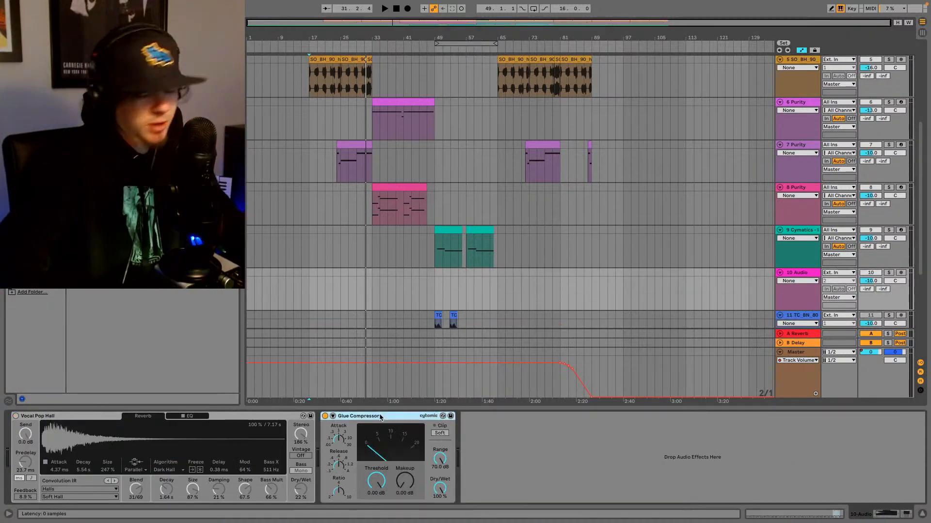
pyautogui.press('Delete')
# Step: Add a Glue Compressor to the ForestMorningBirds track and adjust its attack, release and ratio
pyautogui.scroll(-5, 449, 266)
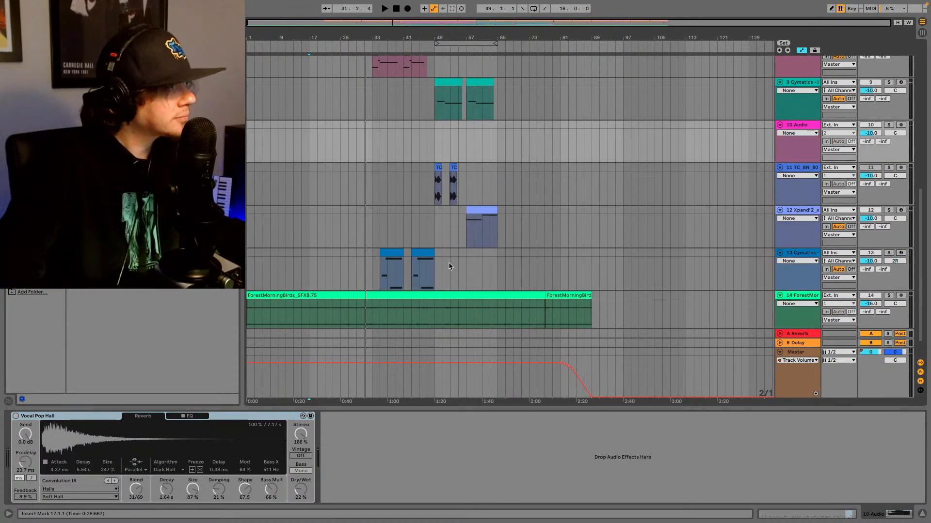
pyautogui.scroll(-1, 755, 281)
pyautogui.click(795, 270)
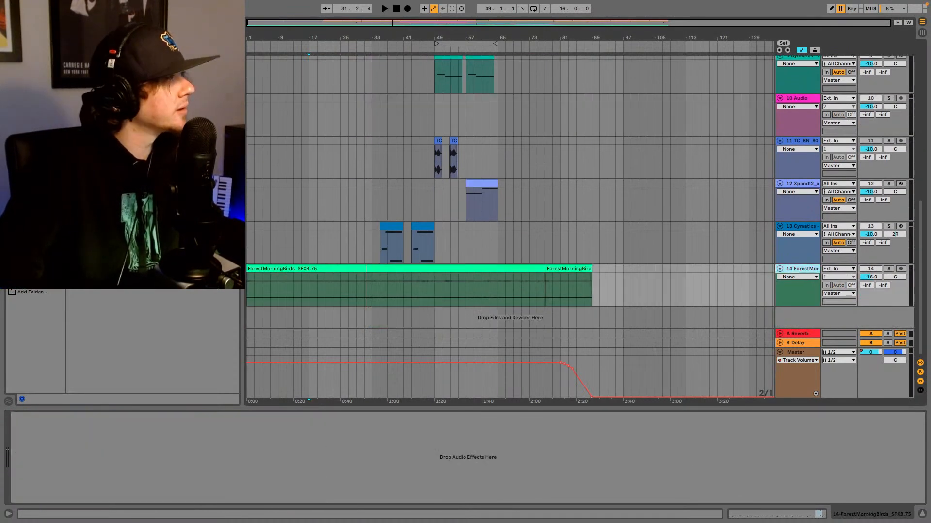
pyautogui.moveTo(187, 333); pyautogui.dragTo(204, 438)
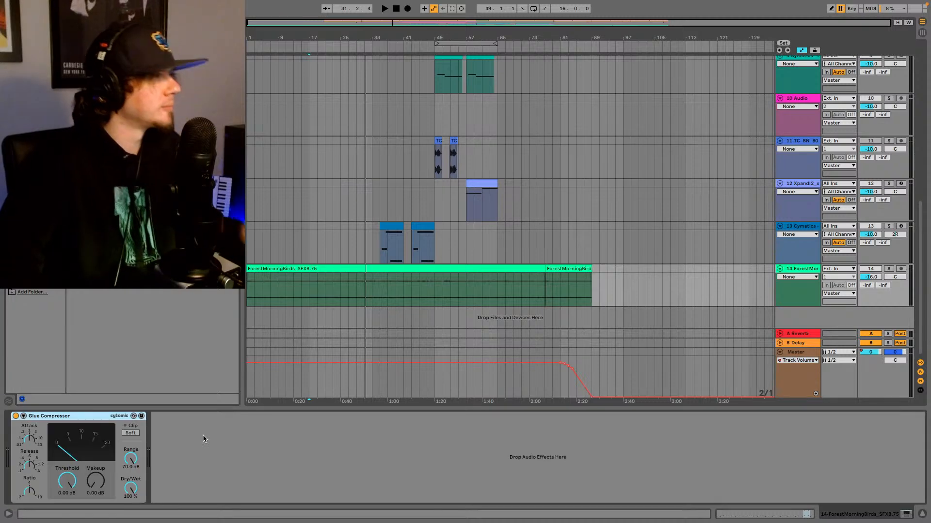
pyautogui.moveTo(29, 439); pyautogui.dragTo(29, 460)
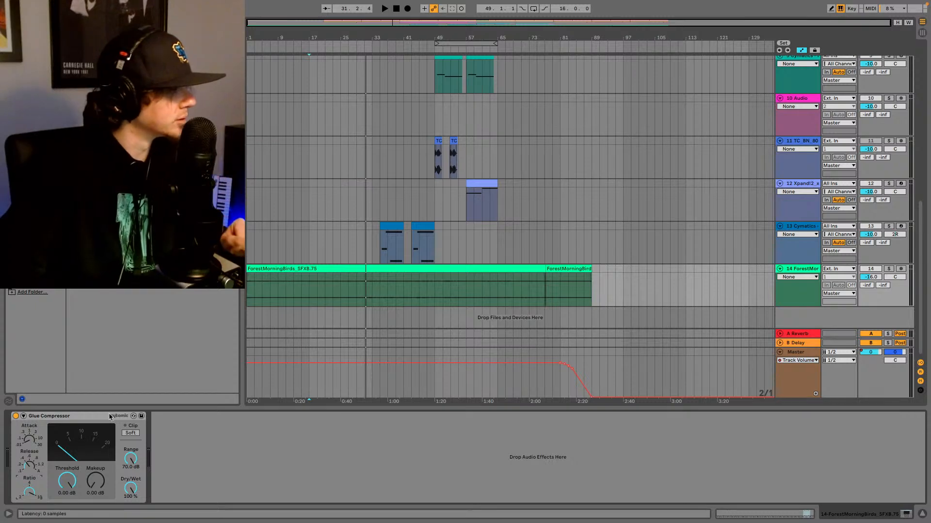
# Step: Sidechain the ForestMorningBirds Glue Compressor to the first TapDaddy track and lower its threshold to -5.08 dB during playback
pyautogui.click(23, 416)
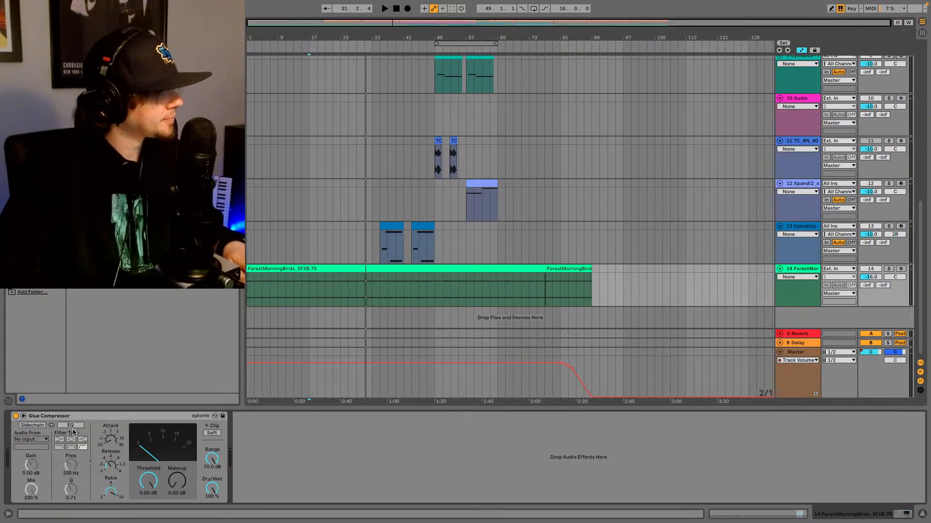
pyautogui.click(39, 442)
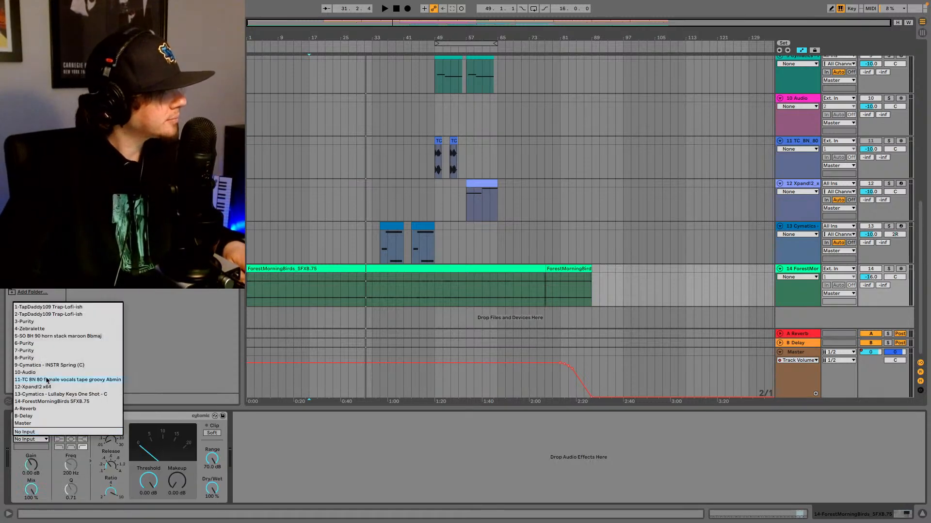
pyautogui.click(44, 308)
pyautogui.press('space')
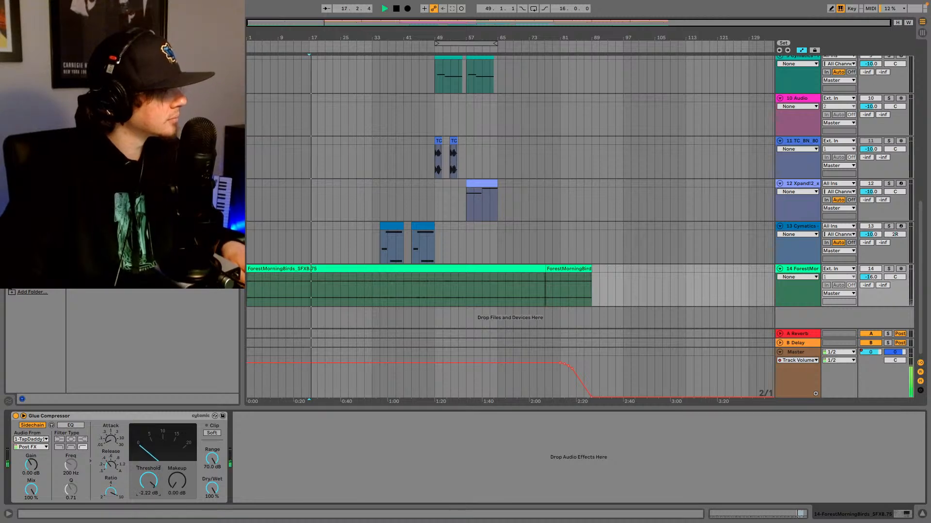
# Step: Unsolo the first TapDaddy track and play the arrangement from bar 17 with all tracks sounding
pyautogui.scroll(3, 644, 177)
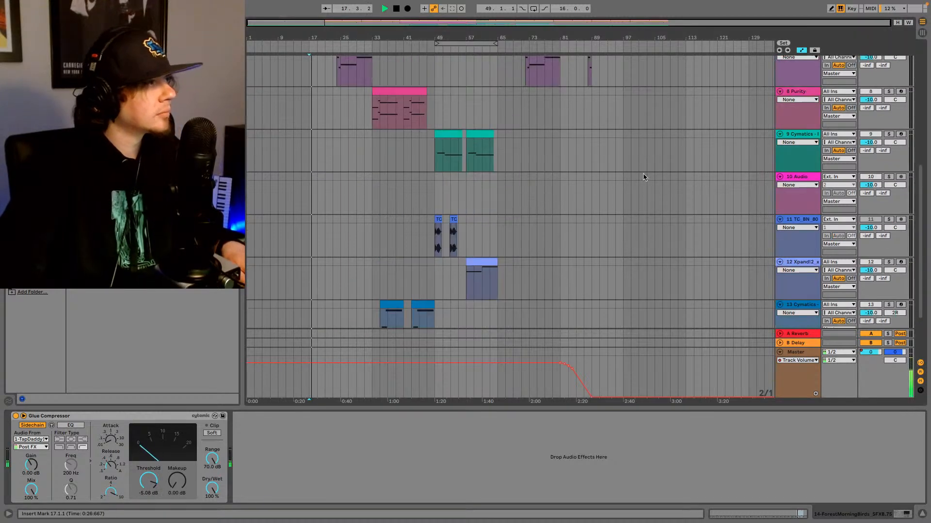
pyautogui.scroll(6, 643, 178)
pyautogui.press('space')
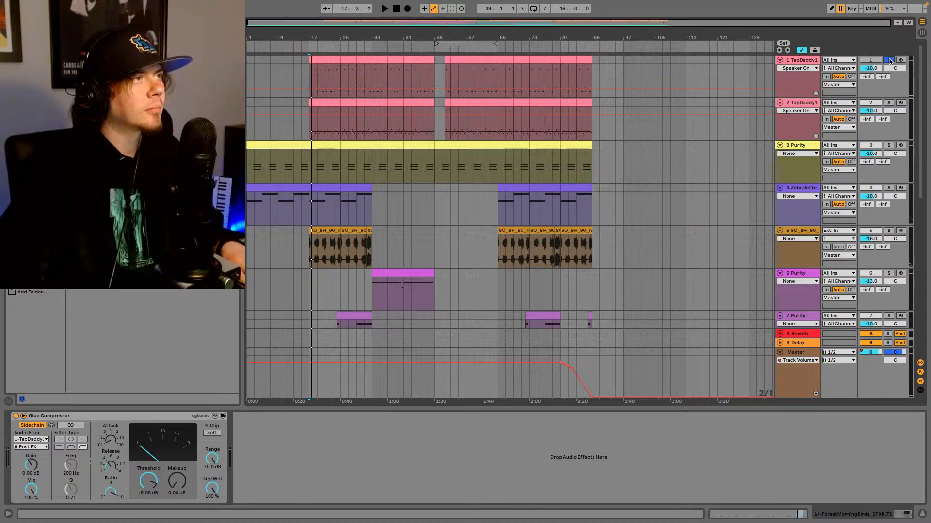
pyautogui.scroll(-8, 599, 189)
pyautogui.press('space')
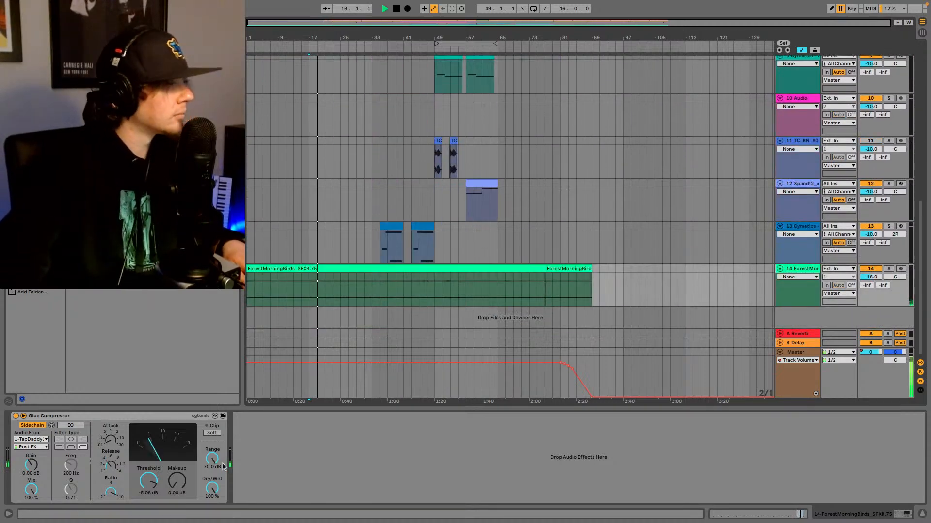
# Step: Set the Glue Compressor's threshold to -4.76 dB and duplicate the device on the ForestMorningBirds track
pyautogui.scroll(2, 146, 481)
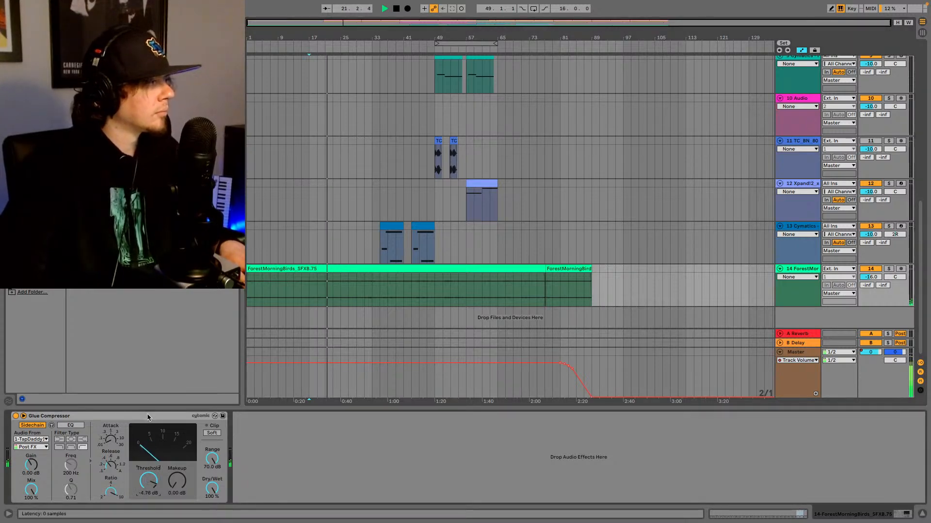
pyautogui.click(153, 441)
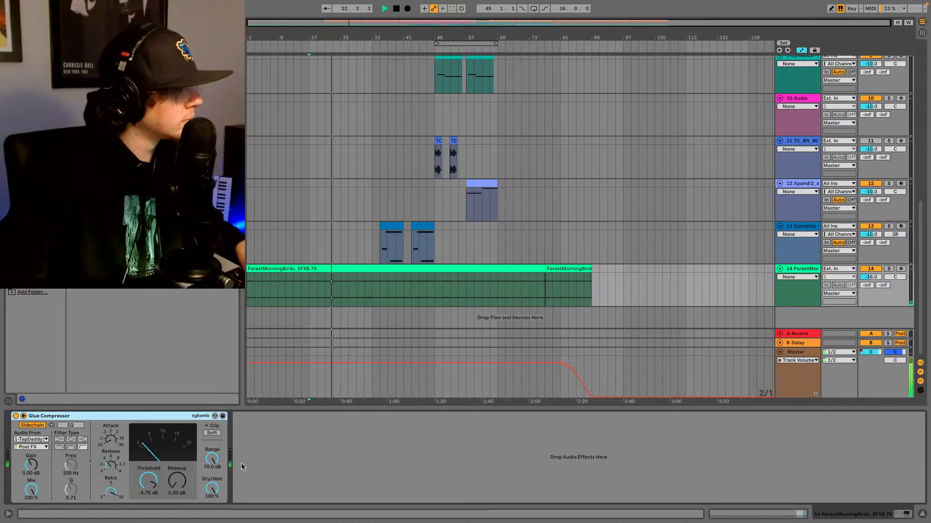
pyautogui.hotkey('ctrl', 'd')
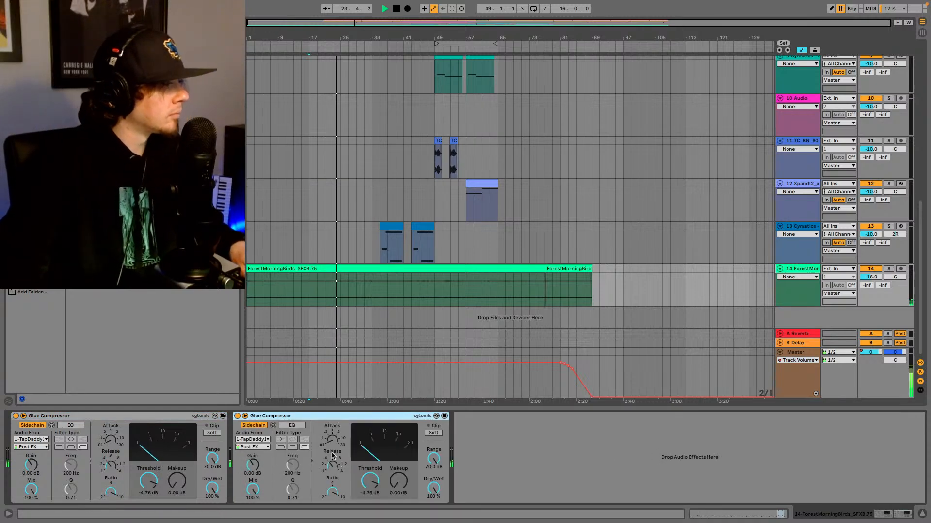
# Step: Set the second Glue Compressor's threshold to -6.03 dB and duplicate it into a third compressor
pyautogui.scroll(-8, 370, 481)
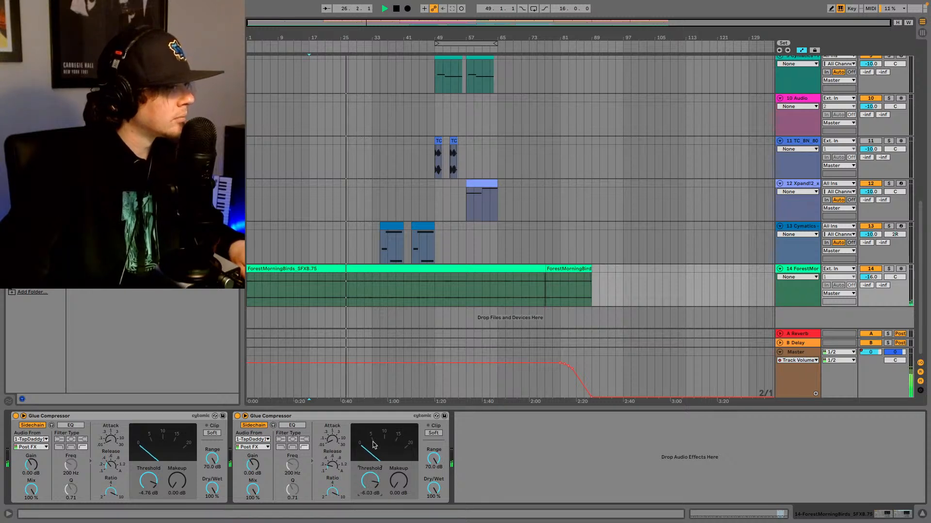
pyautogui.click(379, 419)
pyautogui.hotkey('ctrl', 'd')
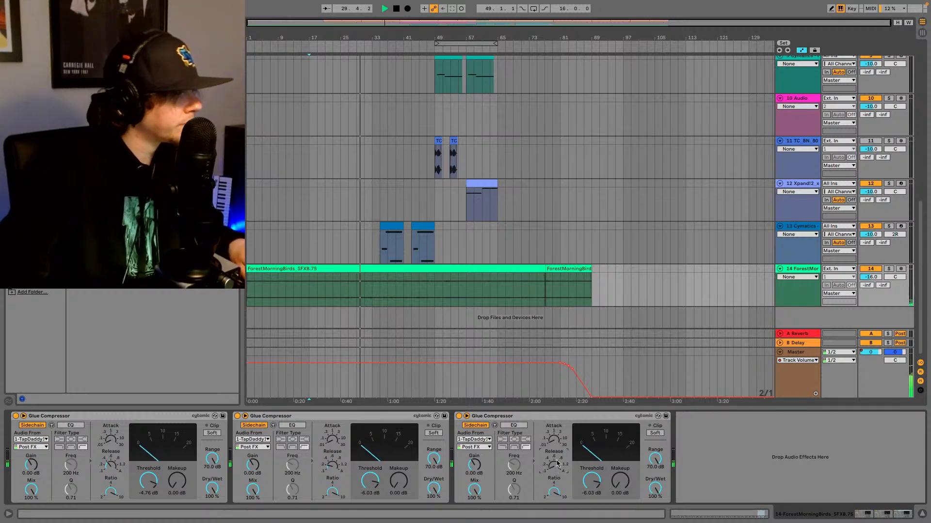
# Step: Set the third Glue Compressor's threshold to -8.25 dB, and audition the ForestMorningBirds track in solo
pyautogui.scroll(5, 495, 250)
pyautogui.scroll(-2, 504, 262)
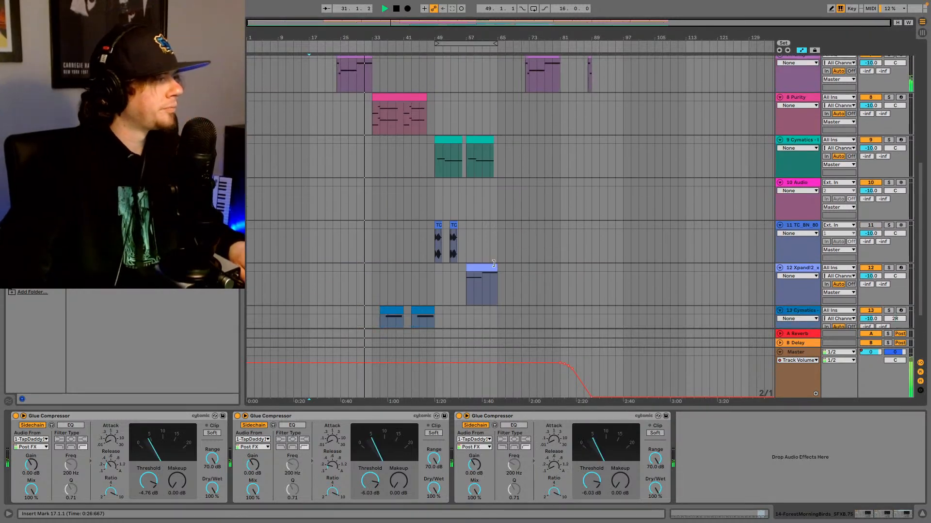
pyautogui.scroll(-2, 512, 274)
pyautogui.scroll(-1, 512, 273)
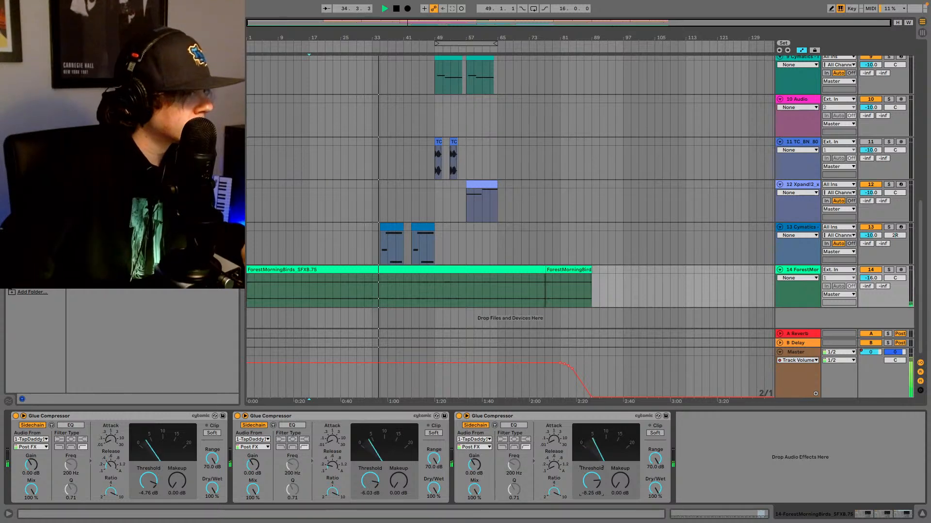
pyautogui.moveTo(596, 479); pyautogui.dragTo(596, 490)
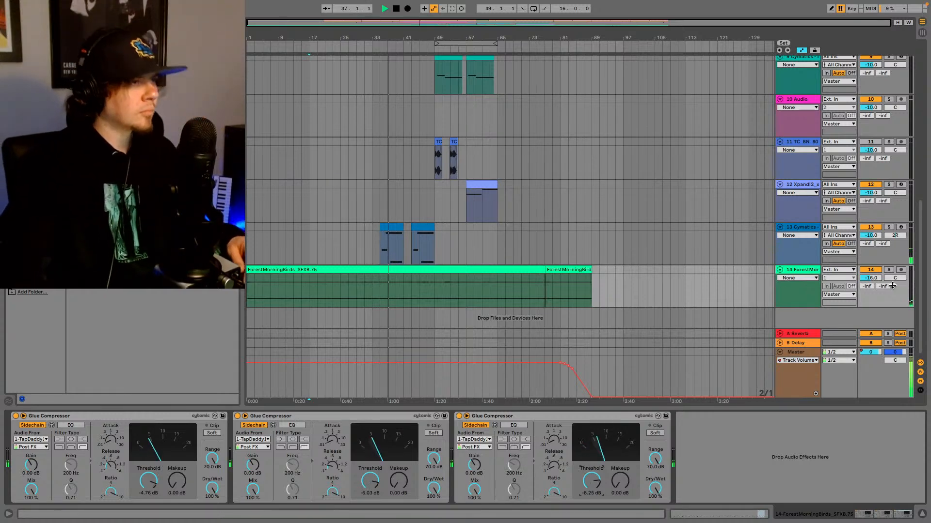
pyautogui.click(888, 270)
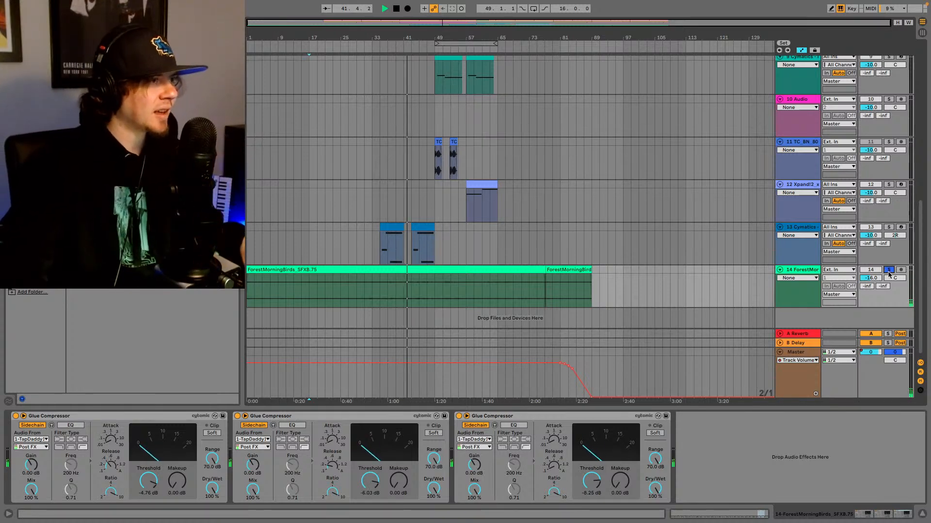
pyautogui.click(889, 271)
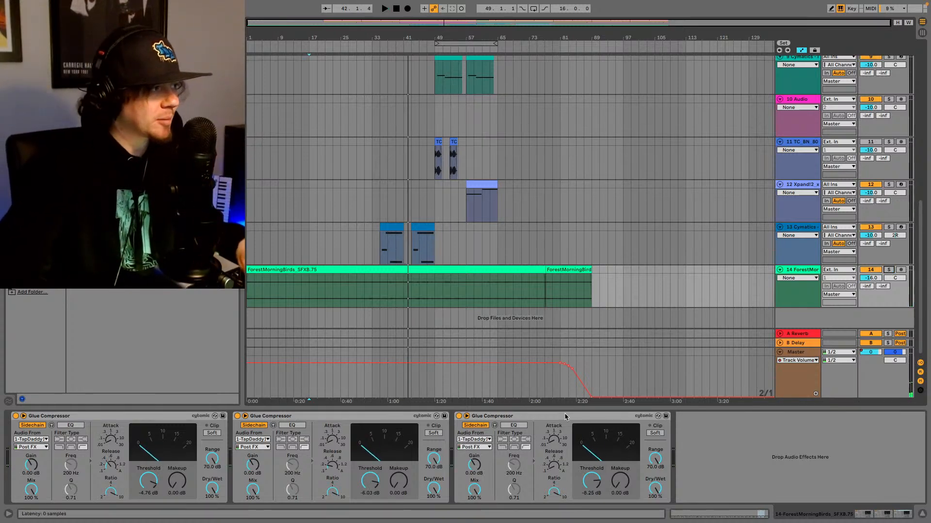
# Step: Copy the second and third Glue Compressors from the ForestMorningBirds track onto the Purity track 3
pyautogui.click(565, 417)
pyautogui.keyDown('shift'); pyautogui.click(427, 417); pyautogui.keyUp('shift')
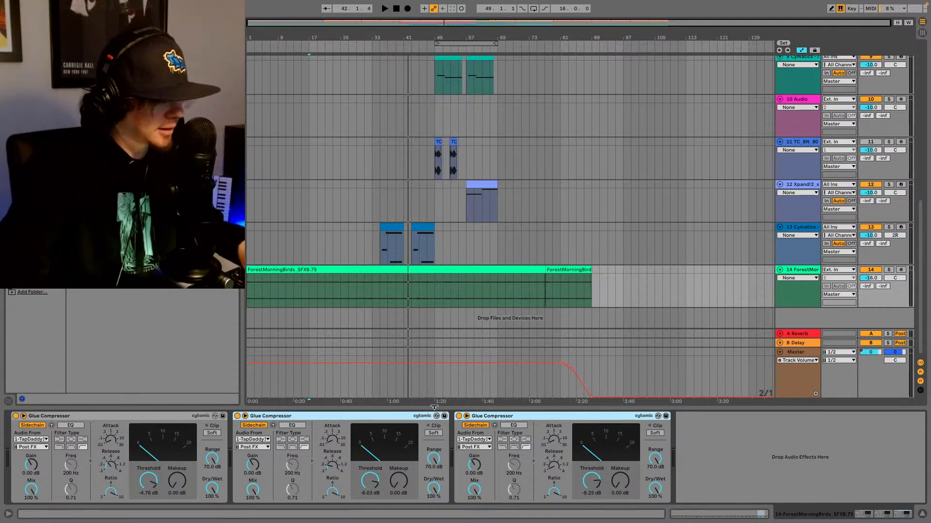
pyautogui.scroll(10, 485, 194)
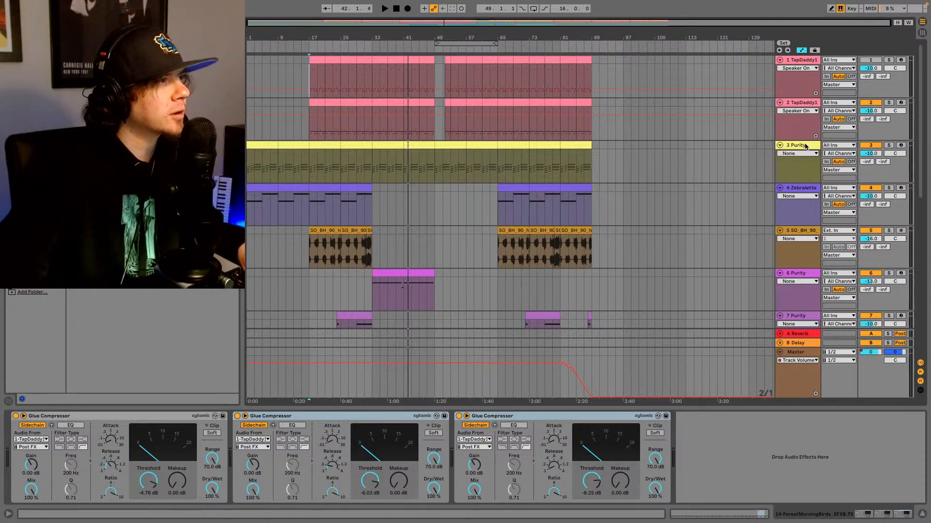
pyautogui.click(806, 146)
pyautogui.hotkey('ctrl', 'v')
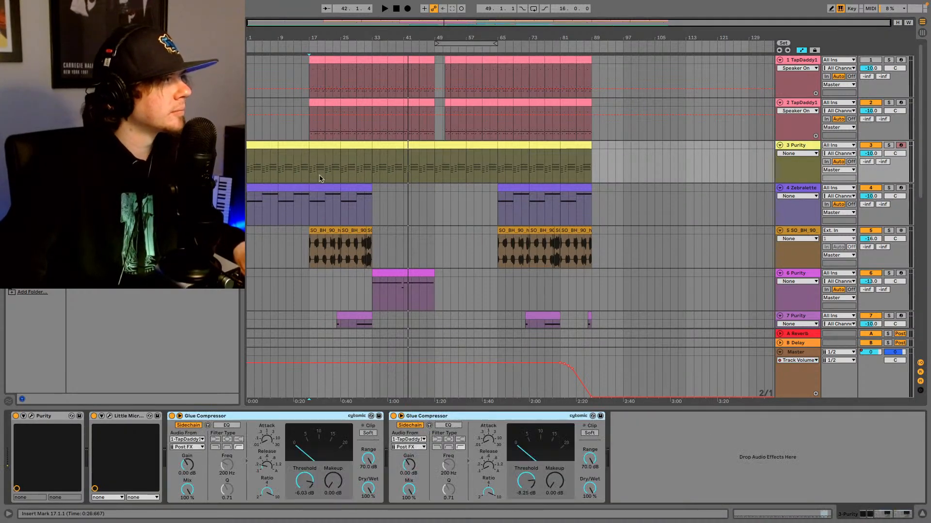
# Step: Play the arrangement from bar 17 and listen to how the pasted compressors affect the Purity track
pyautogui.click(310, 167)
pyautogui.press('space')
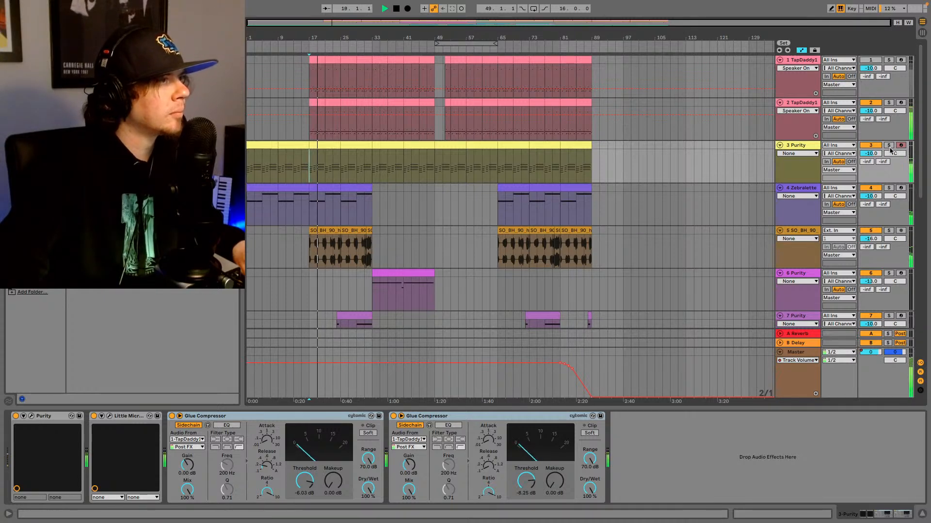
pyautogui.press('space')
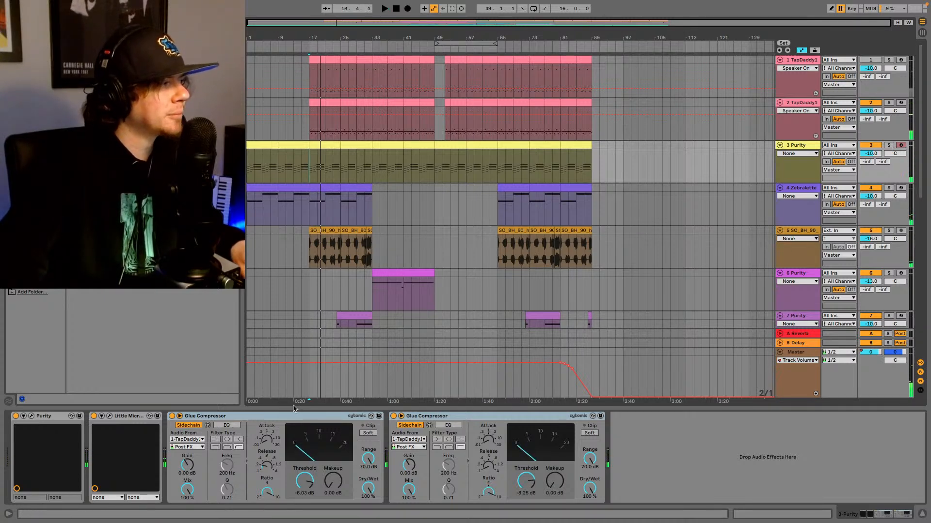
pyautogui.press('space')
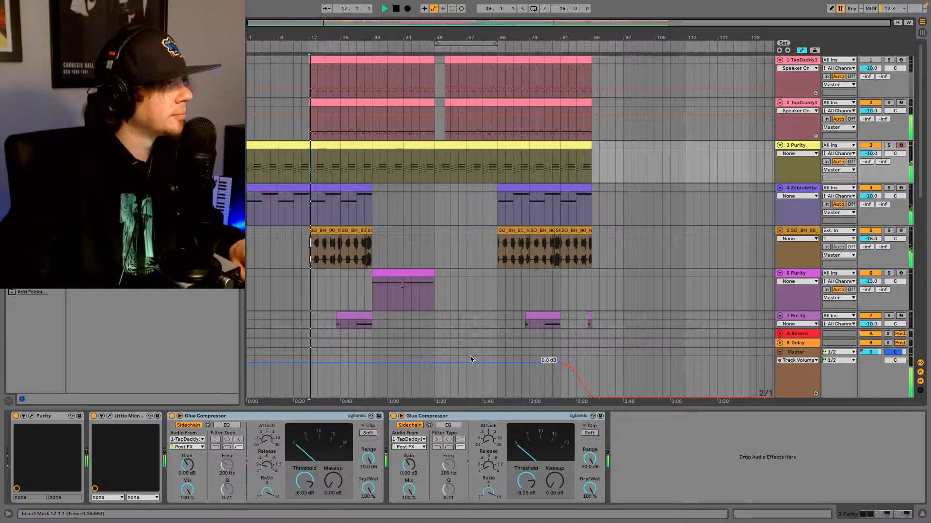
pyautogui.scroll(-1, 429, 225)
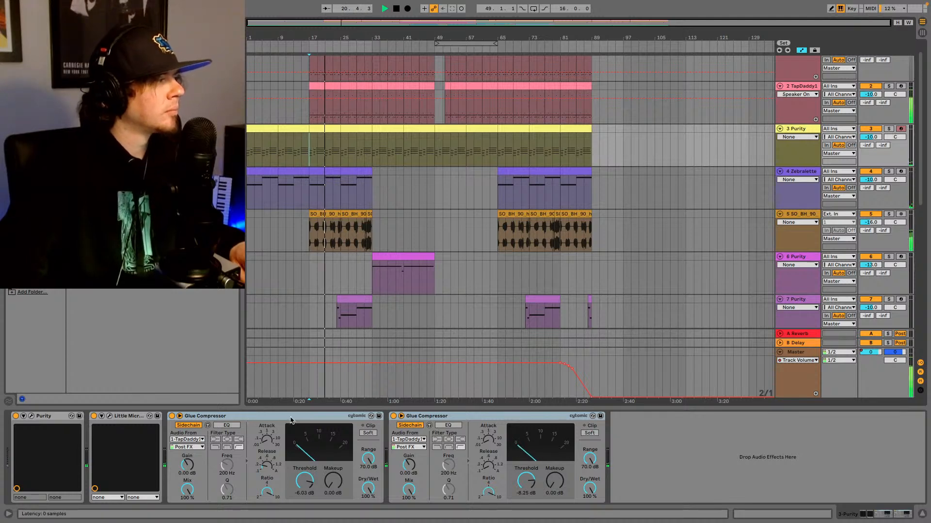
# Step: Bypass both Glue Compressors on Purity track 3, replay from bar 17, and reactivate only the first one
pyautogui.keyDown('shift'); pyautogui.click(407, 417); pyautogui.keyUp('shift')
pyautogui.press('0')
pyautogui.press('space')
pyautogui.press('space')
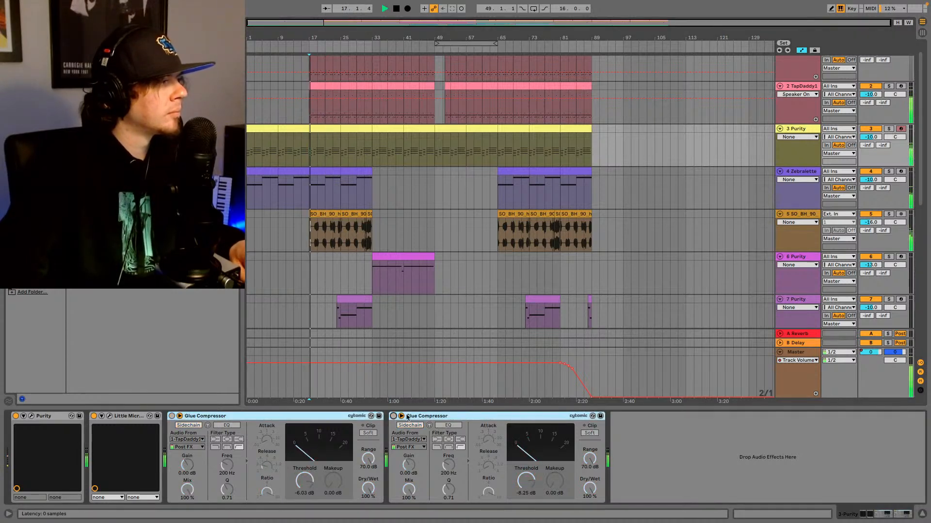
pyautogui.click(452, 416)
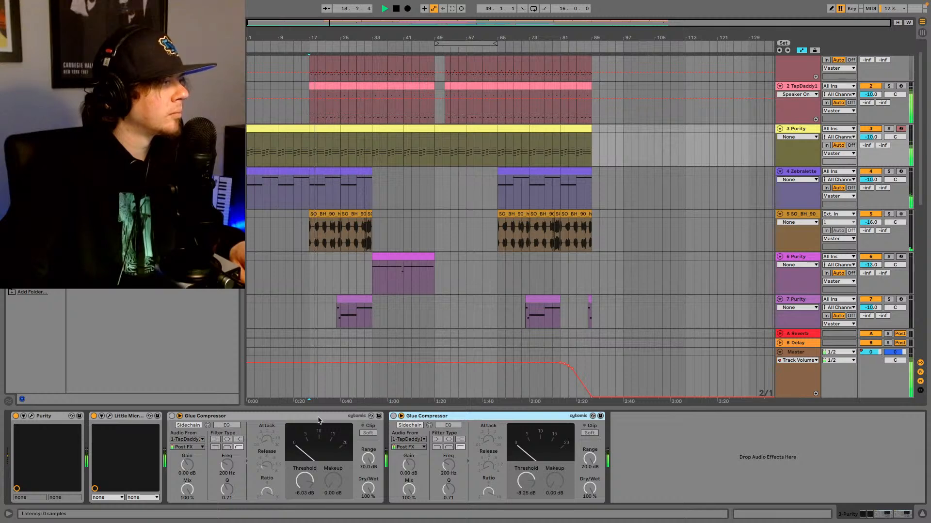
pyautogui.click(179, 416)
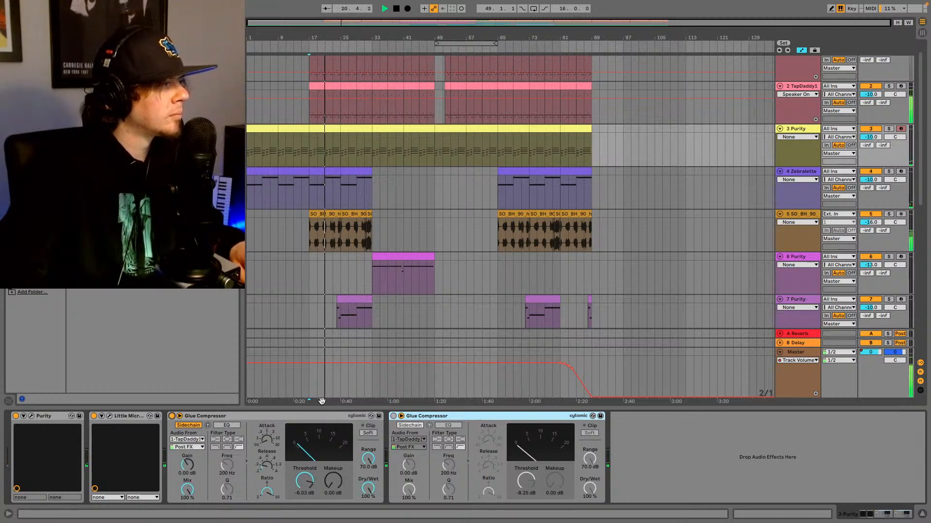
# Step: Solo Purity track 3 and delete its bypassed second Glue Compressor
pyautogui.click(888, 129)
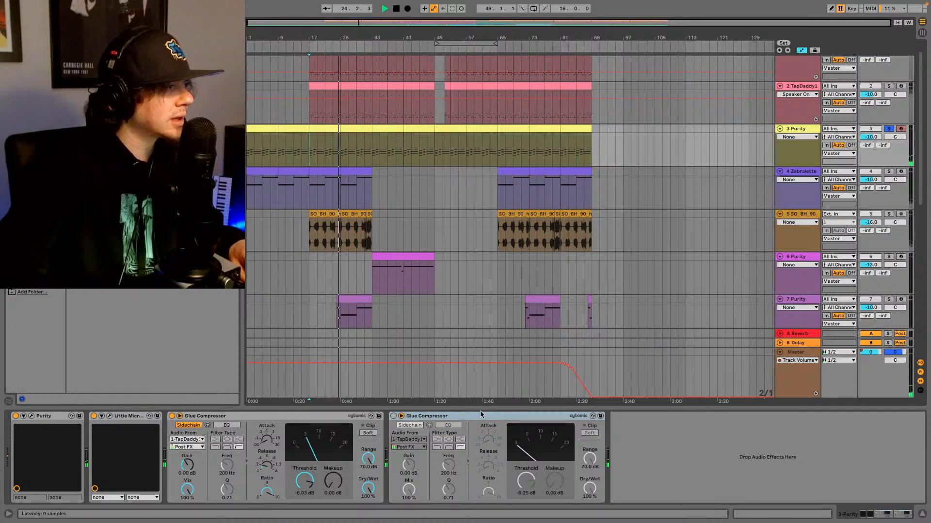
pyautogui.press('Delete')
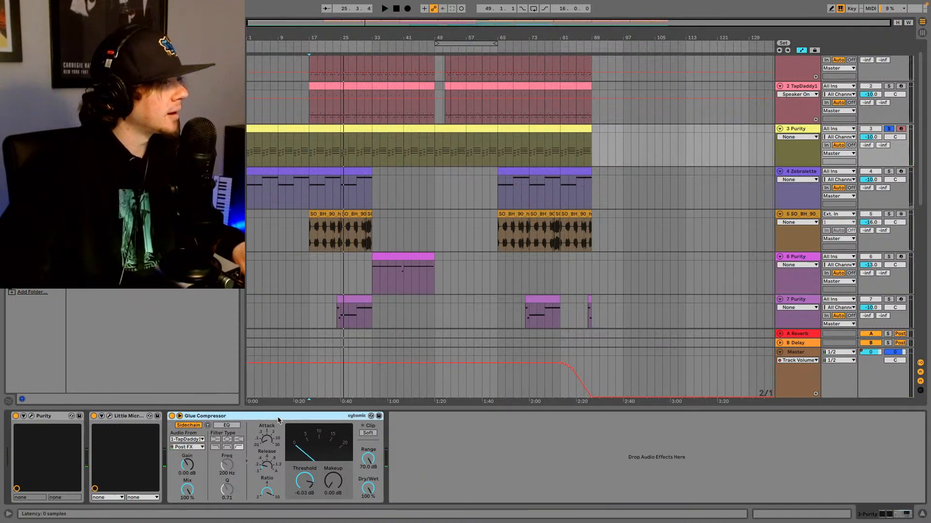
# Step: Copy Purity track 3's remaining Glue Compressor onto the Zebralette track, and play from bar 17 with Purity unsoloed
pyautogui.click(801, 174)
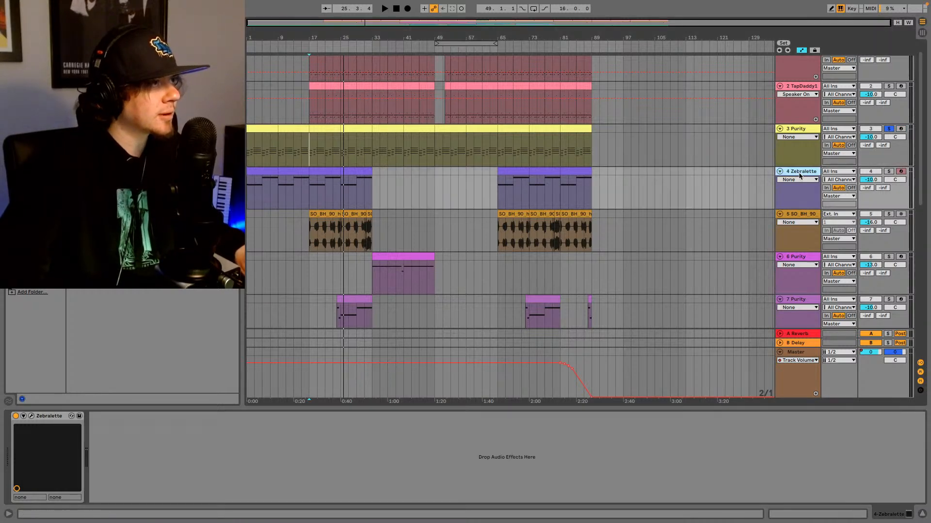
pyautogui.hotkey('ctrl', 'v')
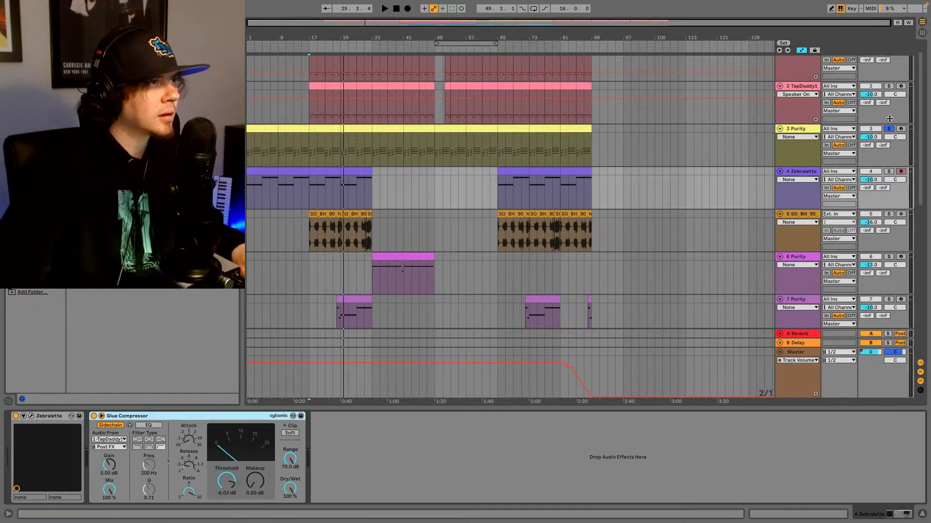
pyautogui.press('space')
# Step: Bypass the first Glue Compressor on the ForestMorningBirds track during playback
pyautogui.scroll(-2, 528, 180)
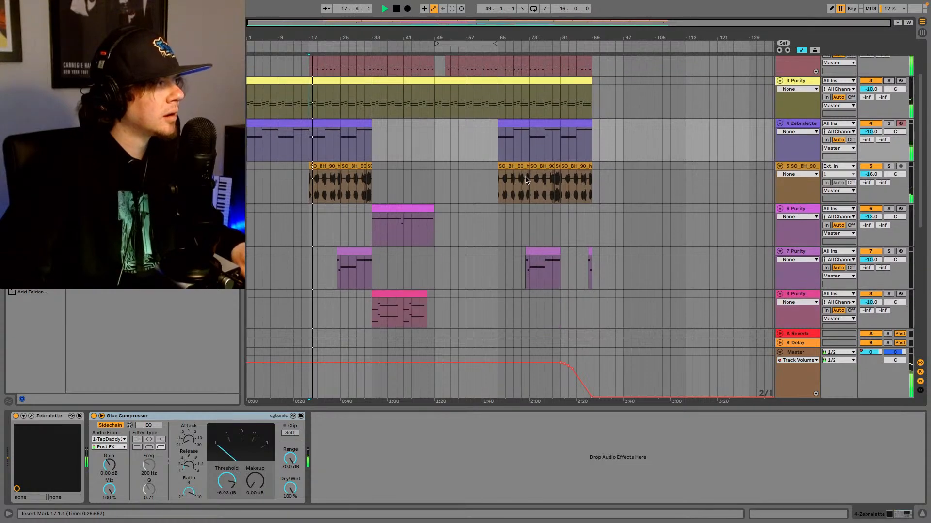
pyautogui.scroll(-10, 528, 179)
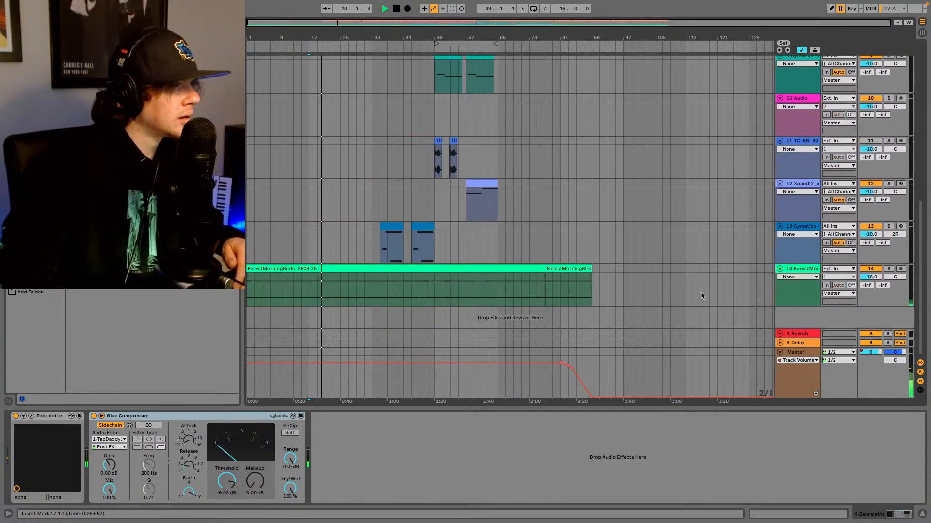
pyautogui.click(799, 270)
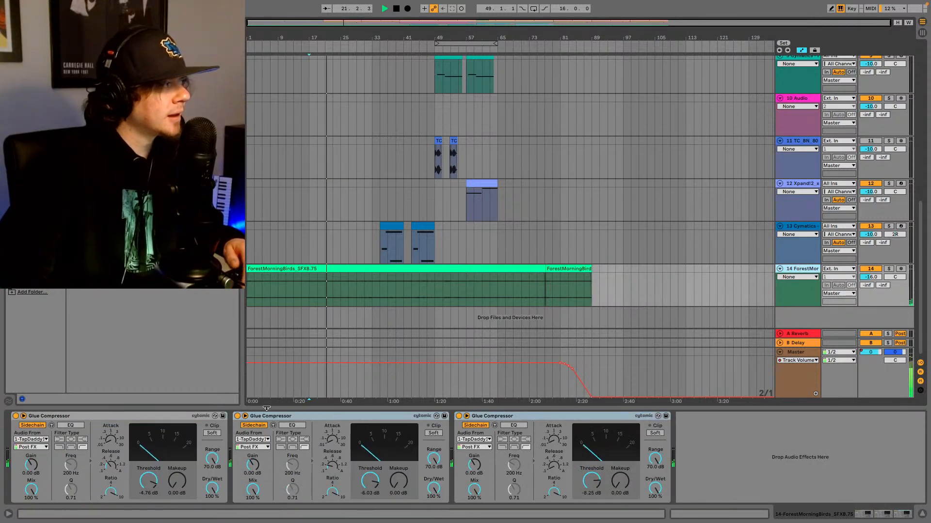
pyautogui.keyDown('shift'); pyautogui.click(296, 416); pyautogui.keyUp('shift')
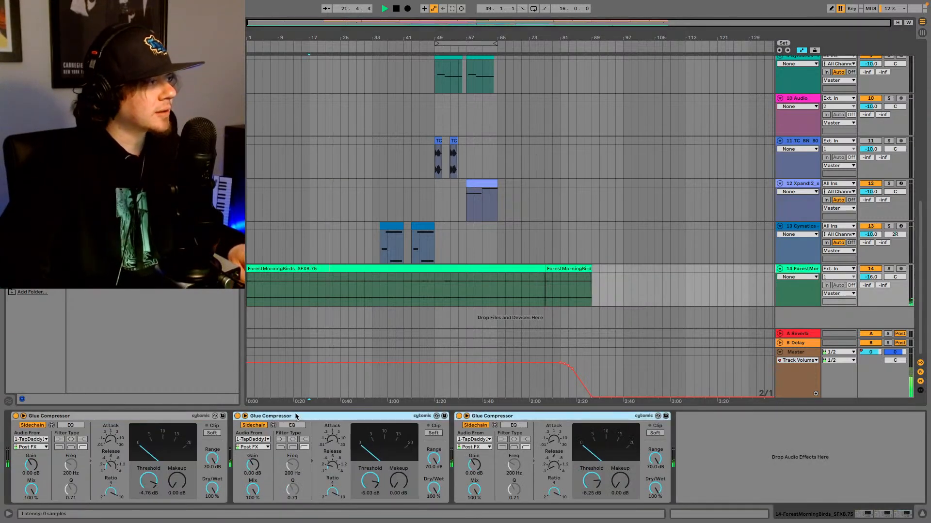
pyautogui.click(533, 416)
pyautogui.click(16, 415)
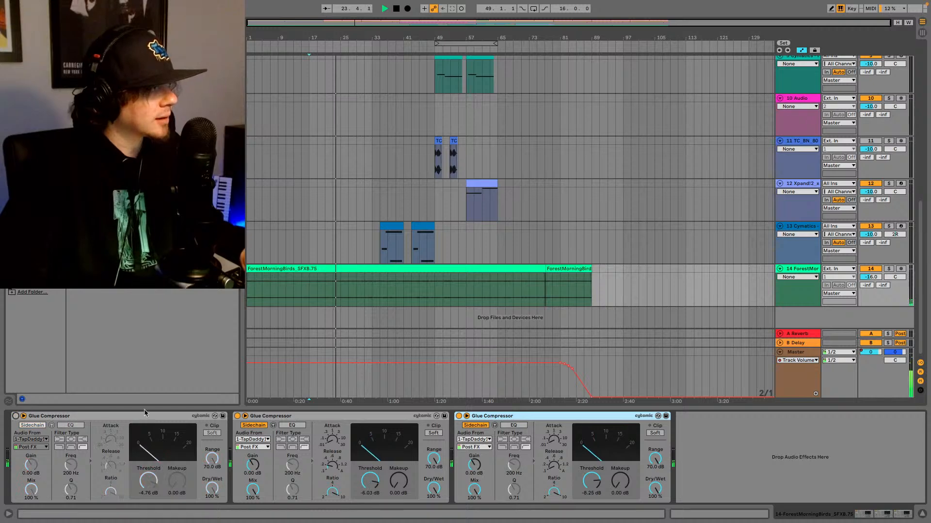
# Step: Bypass the third Glue Compressor on the ForestMorningBirds track, keeping only the second one active, and listen across the arrangement
pyautogui.click(459, 417)
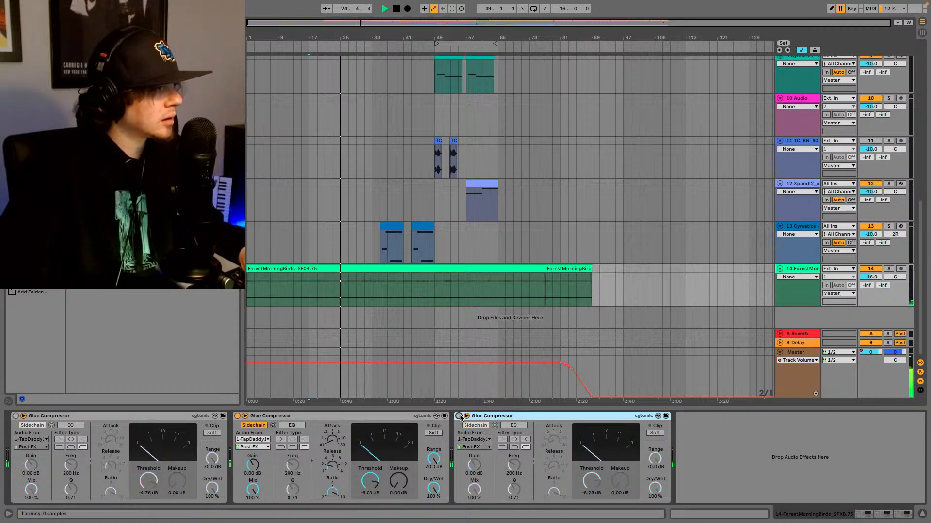
pyautogui.click(344, 418)
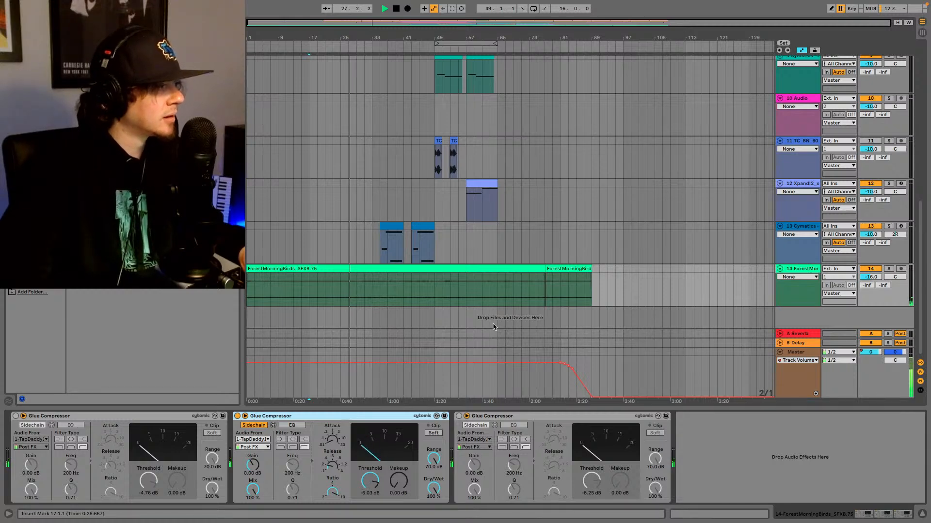
pyautogui.scroll(4, 496, 228)
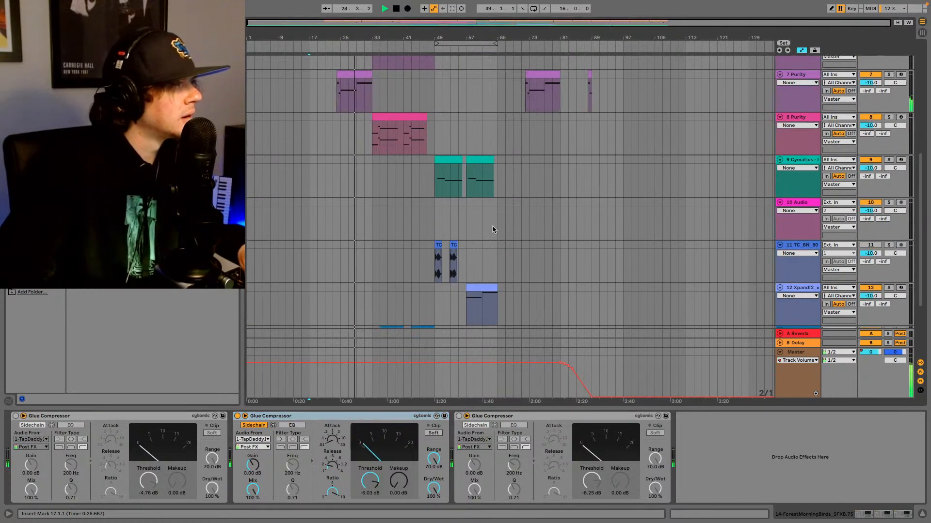
pyautogui.scroll(3, 493, 229)
pyautogui.scroll(-8, 493, 230)
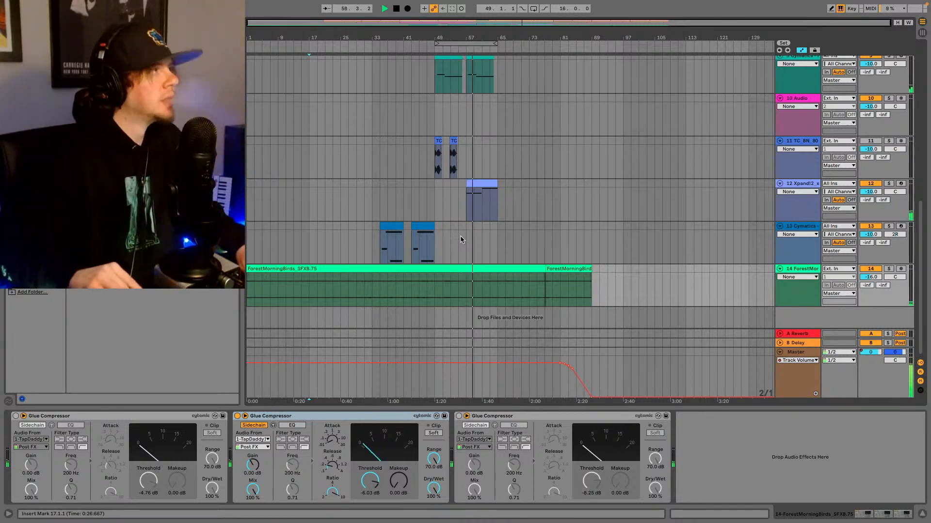
pyautogui.scroll(10, 494, 202)
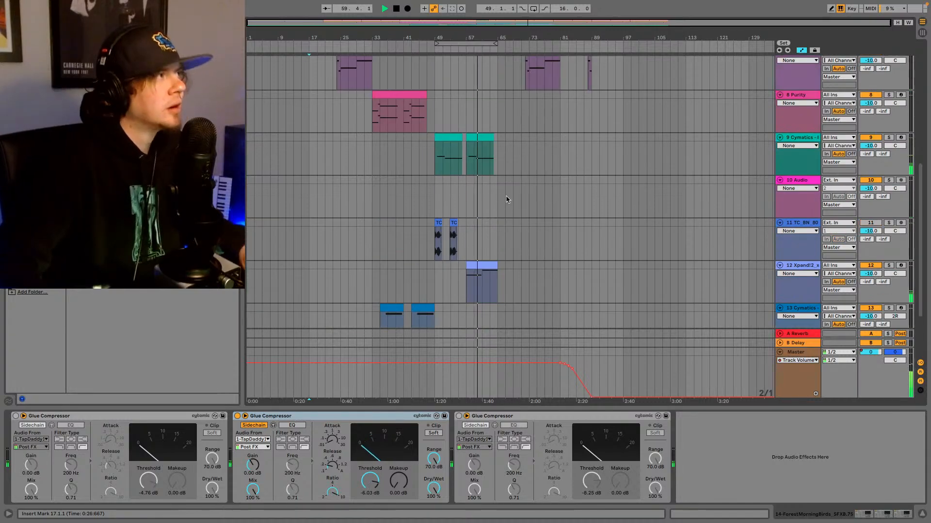
# Step: Play Purity track 3 from bar 1 and inspect its Little MicroShift plugin
pyautogui.scroll(2, 660, 123)
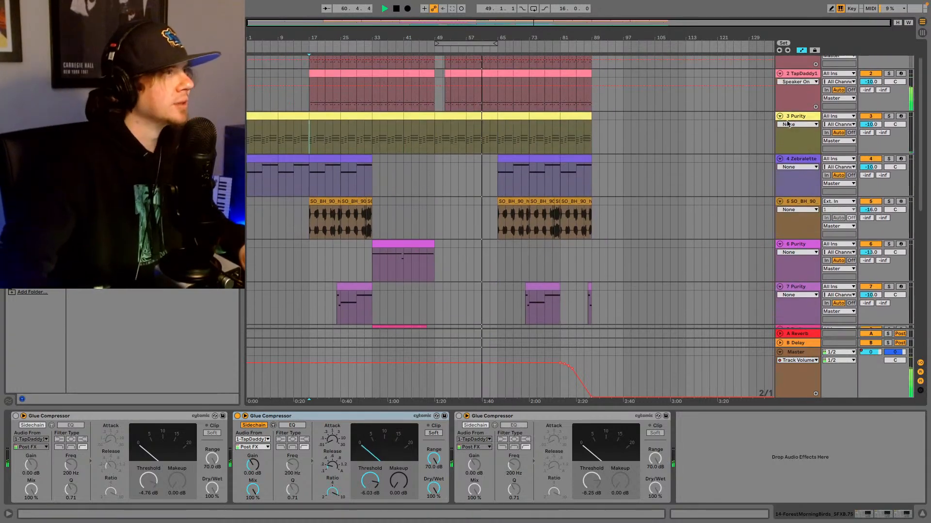
pyautogui.click(667, 130)
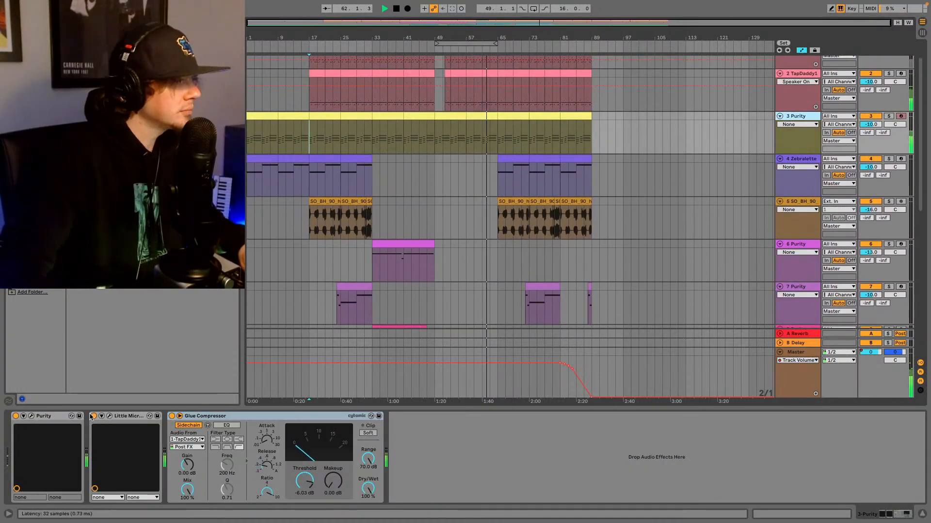
pyautogui.click(248, 142)
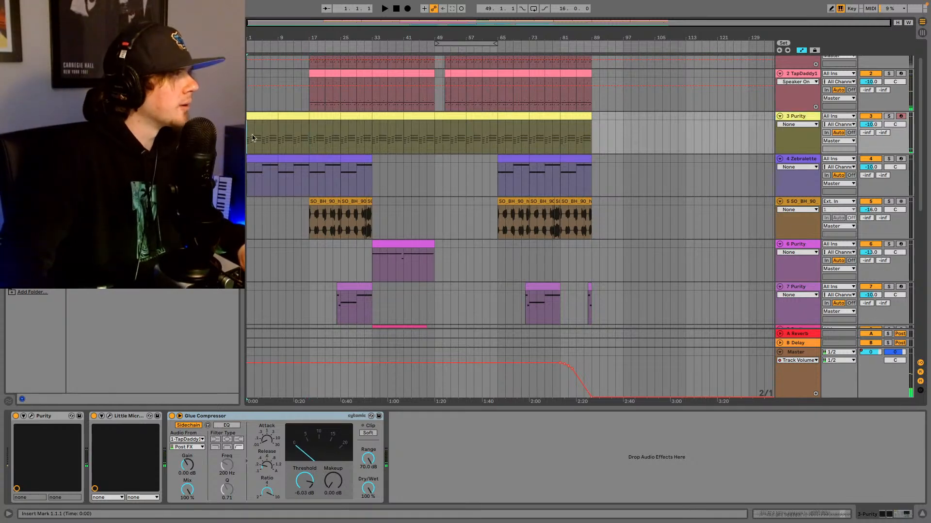
pyautogui.press('space')
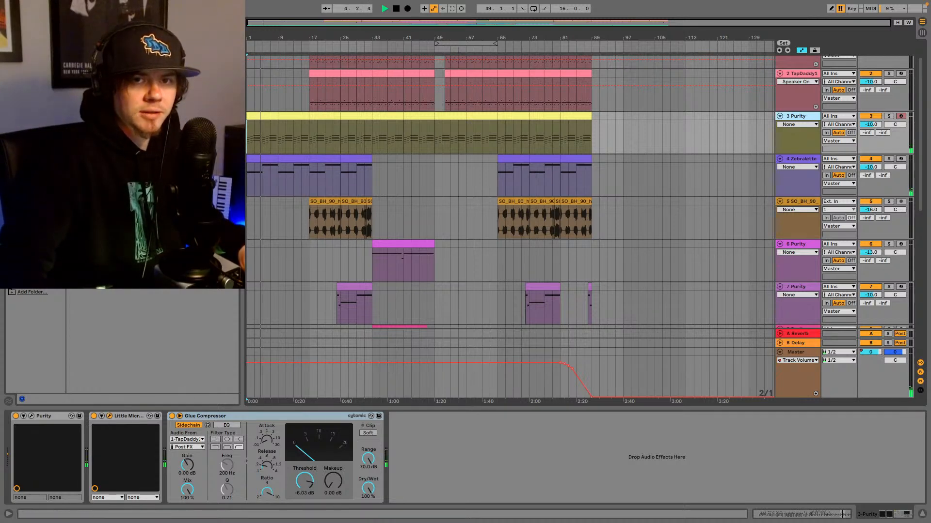
pyautogui.moveTo(507, 146); pyautogui.dragTo(357, 140)
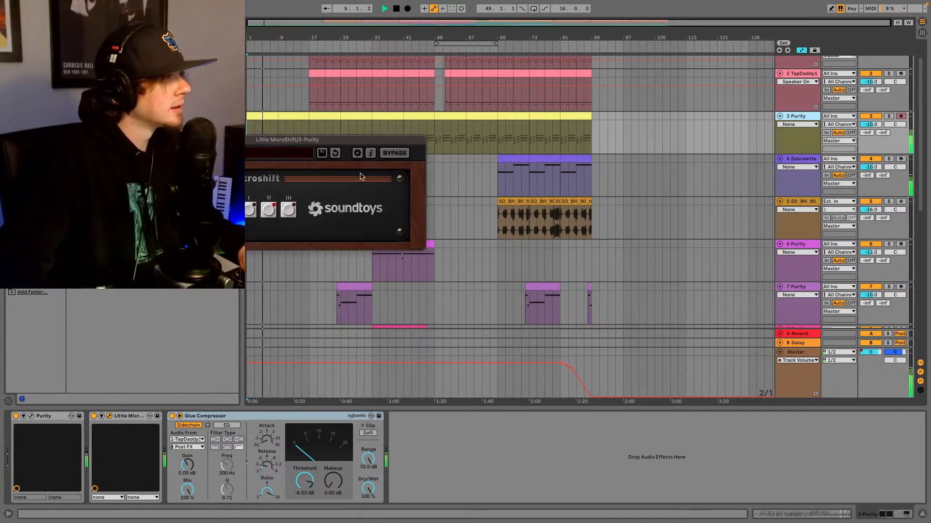
pyautogui.click(94, 416)
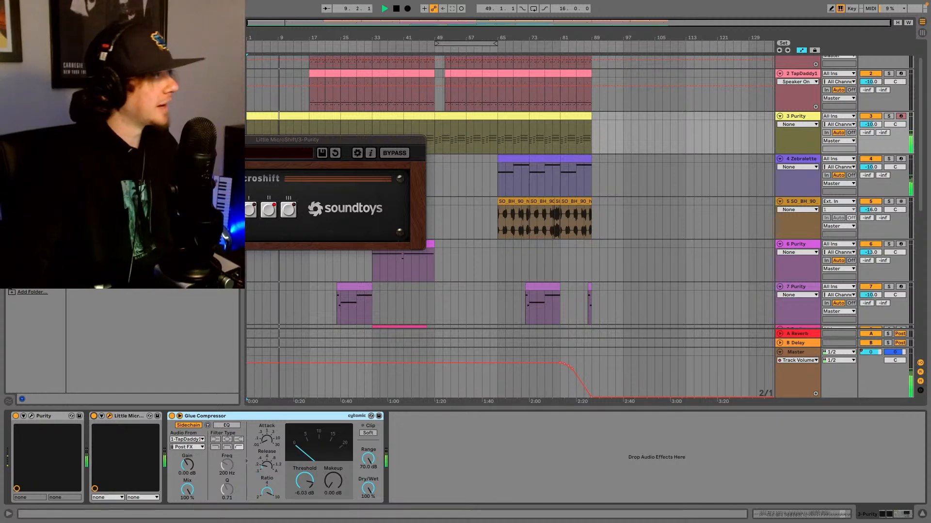
pyautogui.click(153, 140)
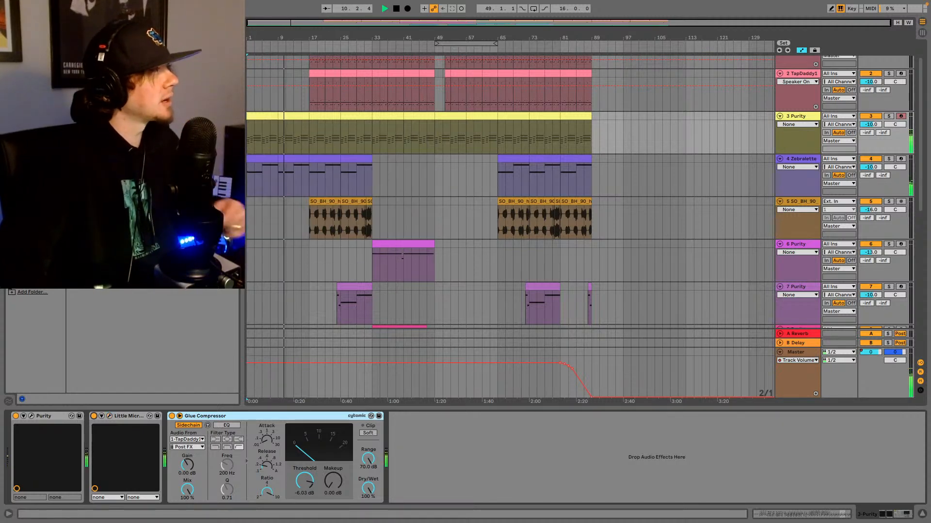
# Step: Add the UADx LA-2A Tube Compressor between Little MicroShift and the Glue Compressor on Purity track 3, and compare it bypassed and active
pyautogui.press('super+f')
pyautogui.write('c')
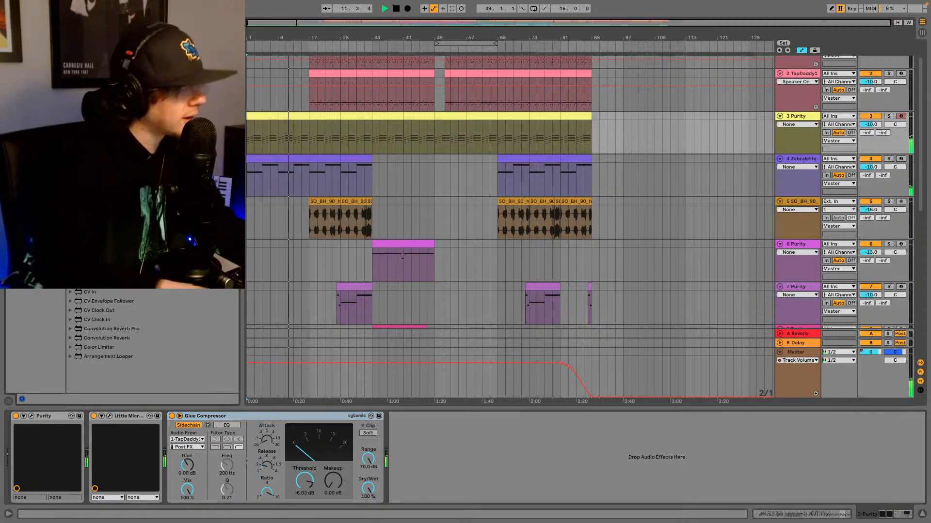
pyautogui.write('eq')
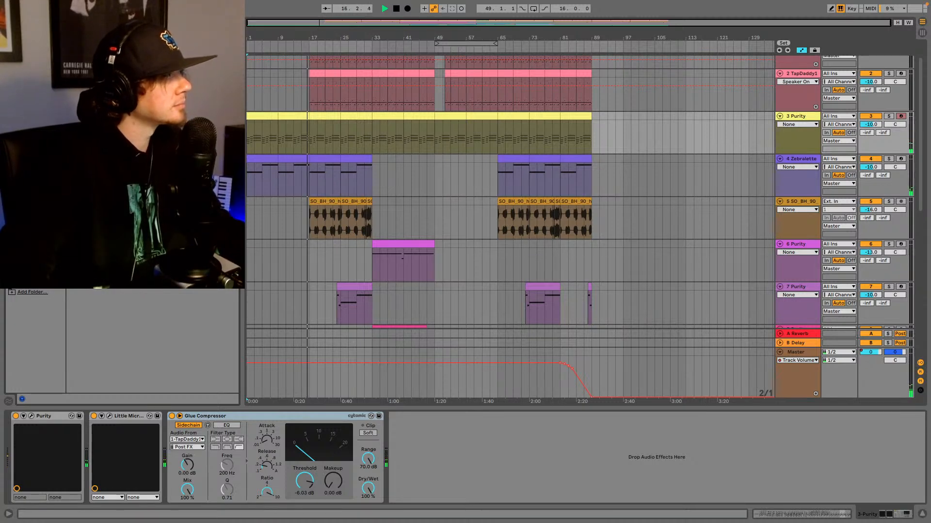
pyautogui.moveTo(122, 232); pyautogui.dragTo(160, 449)
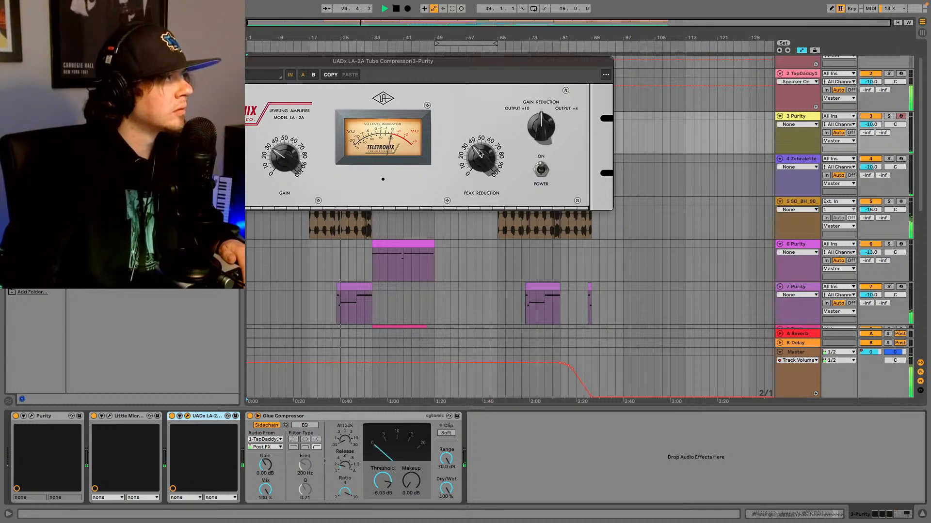
pyautogui.click(172, 417)
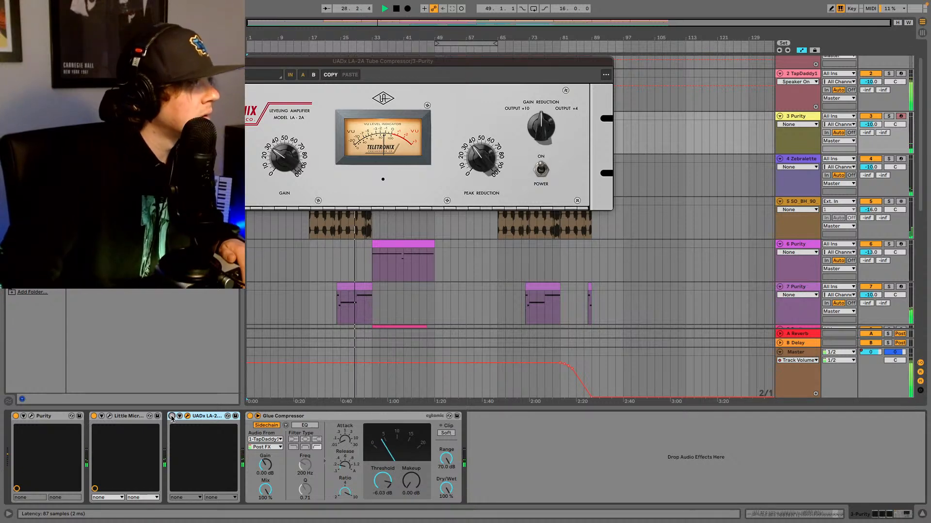
pyautogui.click(172, 416)
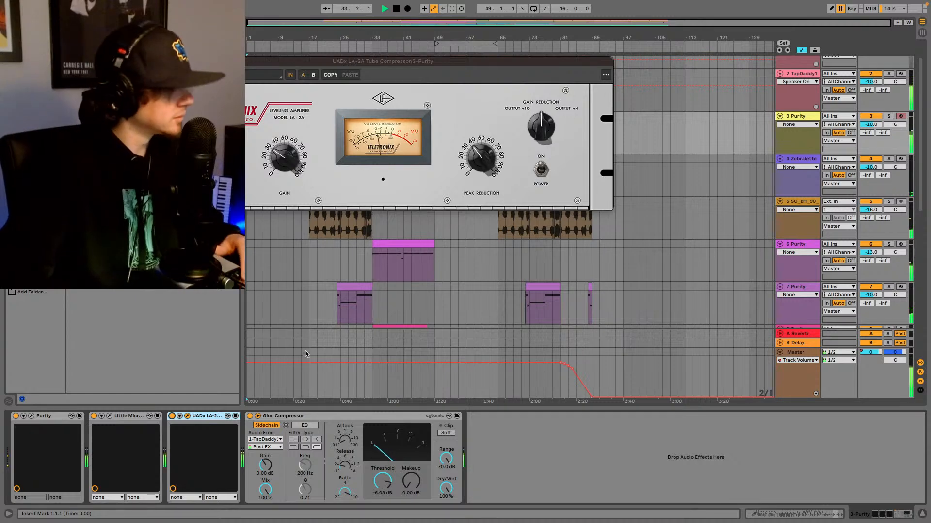
# Step: Try the LA-2A compressor ahead of Little MicroShift on Purity track 3, and return it to its place before the Glue Compressor
pyautogui.click(111, 420)
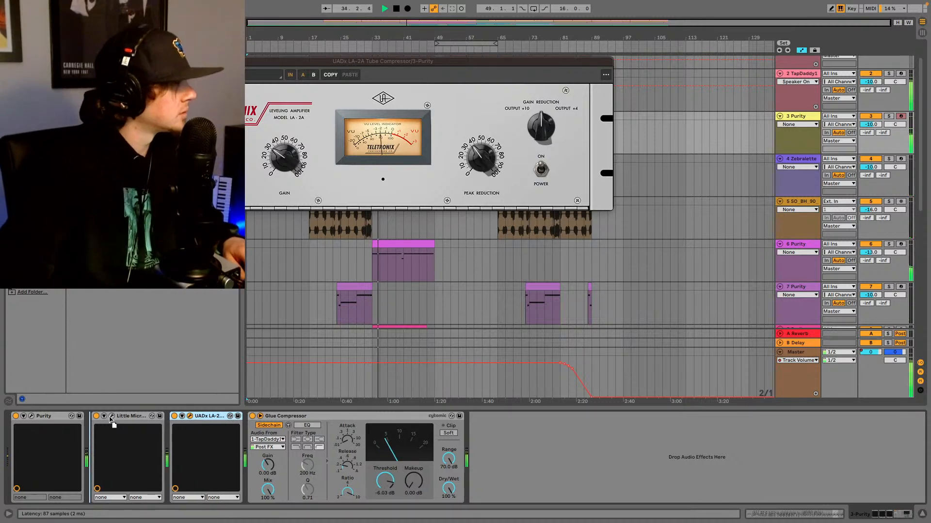
pyautogui.moveTo(111, 420); pyautogui.dragTo(102, 420)
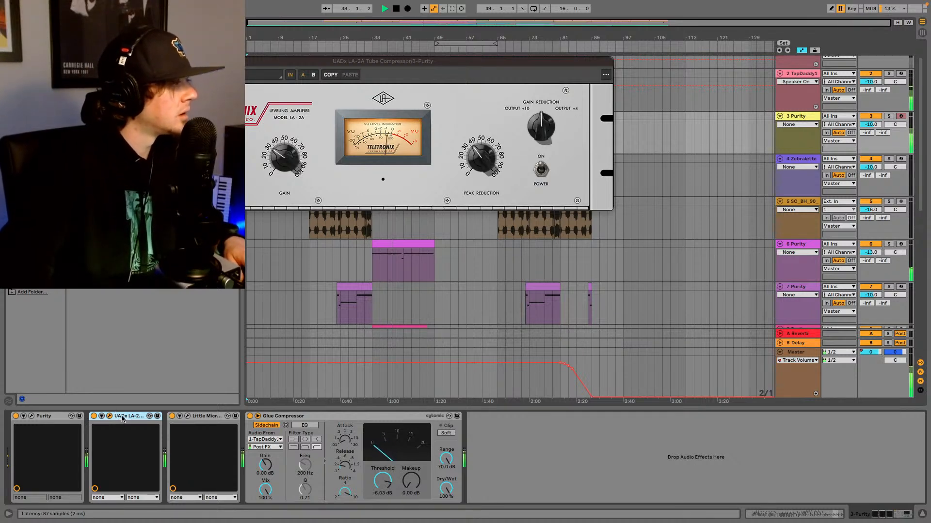
pyautogui.moveTo(123, 419); pyautogui.dragTo(233, 426)
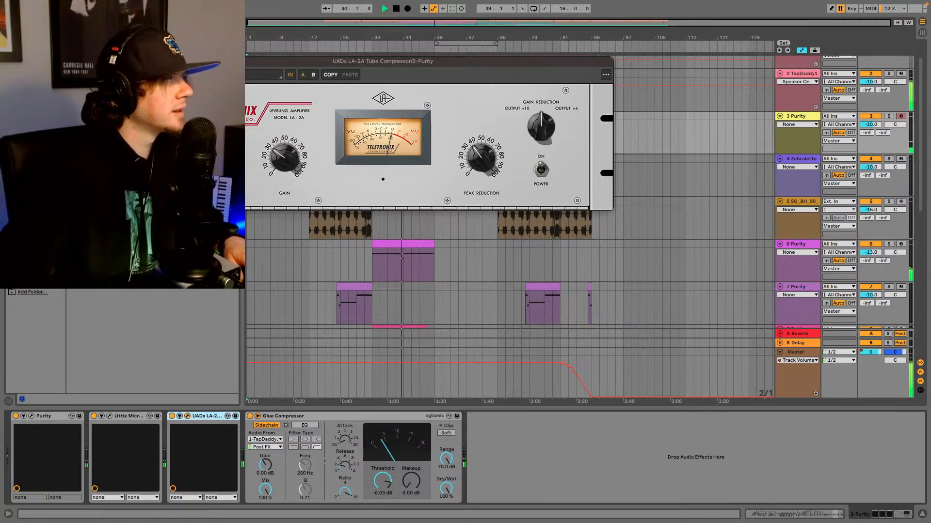
# Step: Close the LA-2A plugin window and set Purity track 3's volume to -11.0 dB
pyautogui.click(157, 61)
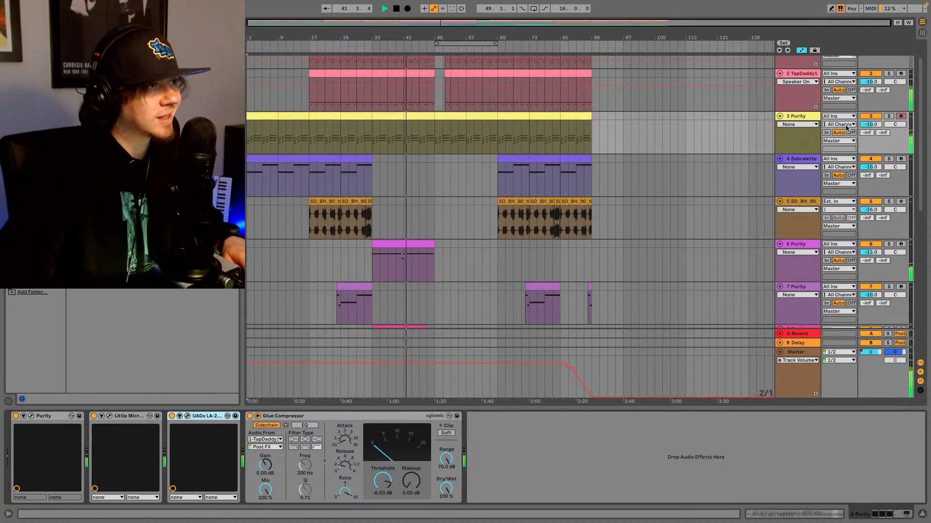
pyautogui.moveTo(871, 127); pyautogui.dragTo(872, 133)
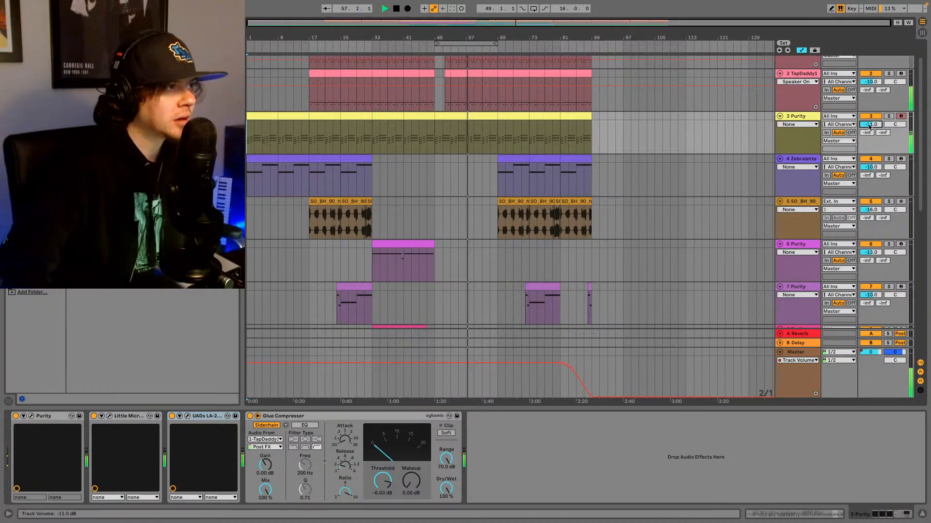
# Step: Add the SuperPlate reverb after the KENNY BEATS SNARE 27 sampler in the drum rack on TapDaddy track 2
pyautogui.scroll(2, 732, 184)
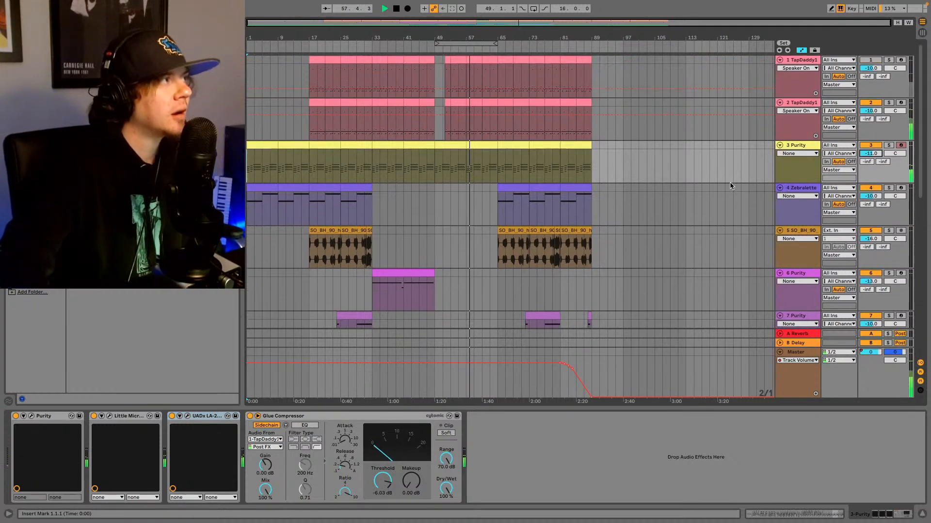
pyautogui.click(797, 103)
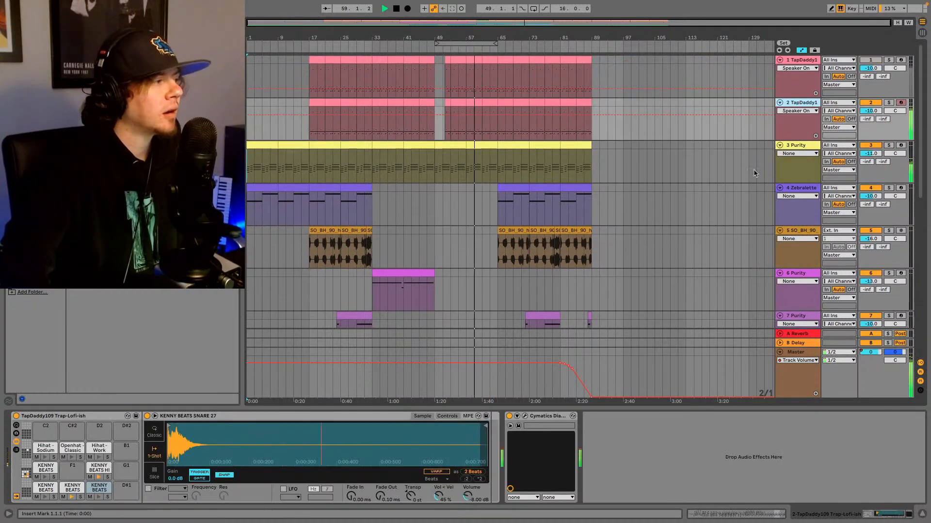
pyautogui.click(62, 479)
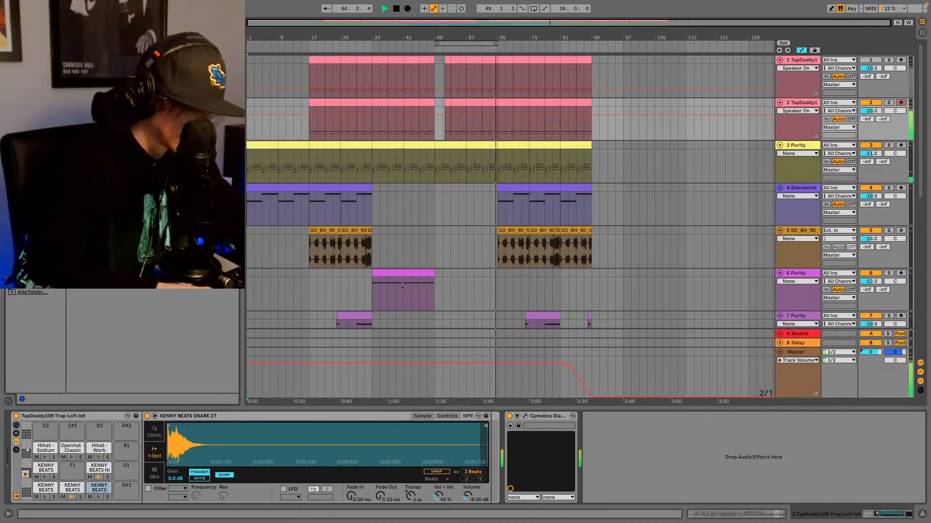
pyautogui.press('BackSpace')
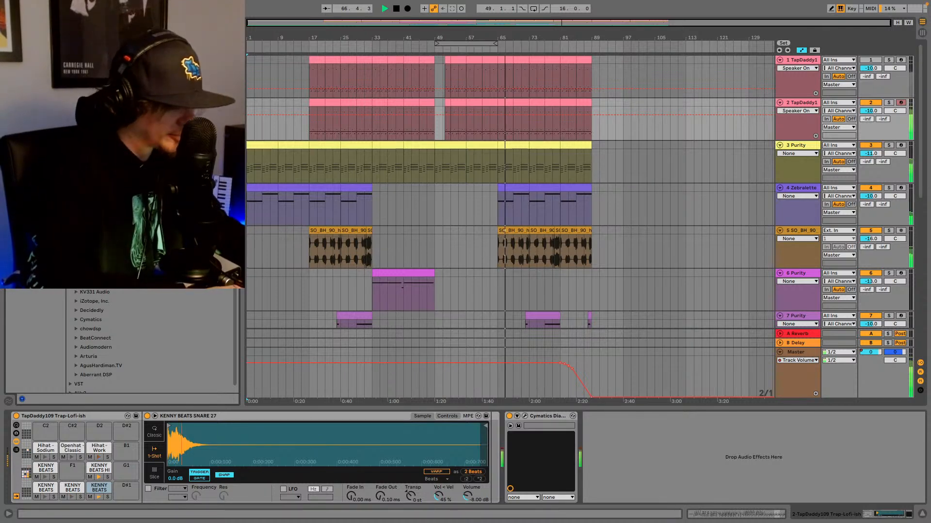
pyautogui.write('s')
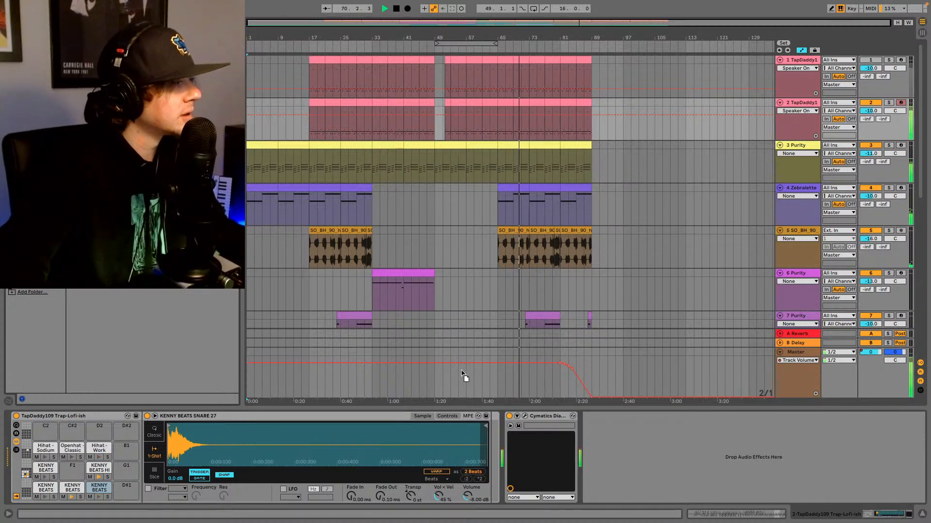
pyautogui.moveTo(462, 371); pyautogui.dragTo(487, 439)
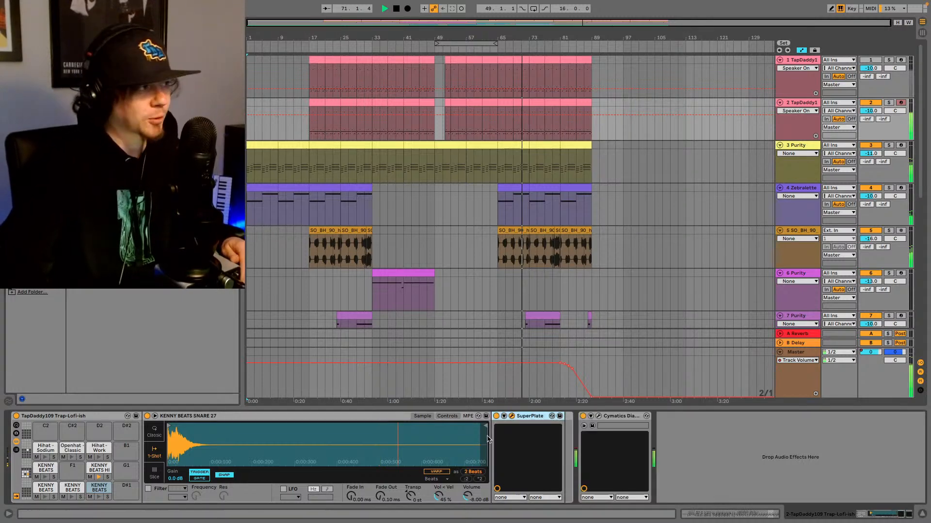
# Step: Load the 01 Classic 140 Clean preset in the snare's SuperPlate and play the arrangement from bar 17
pyautogui.click(512, 416)
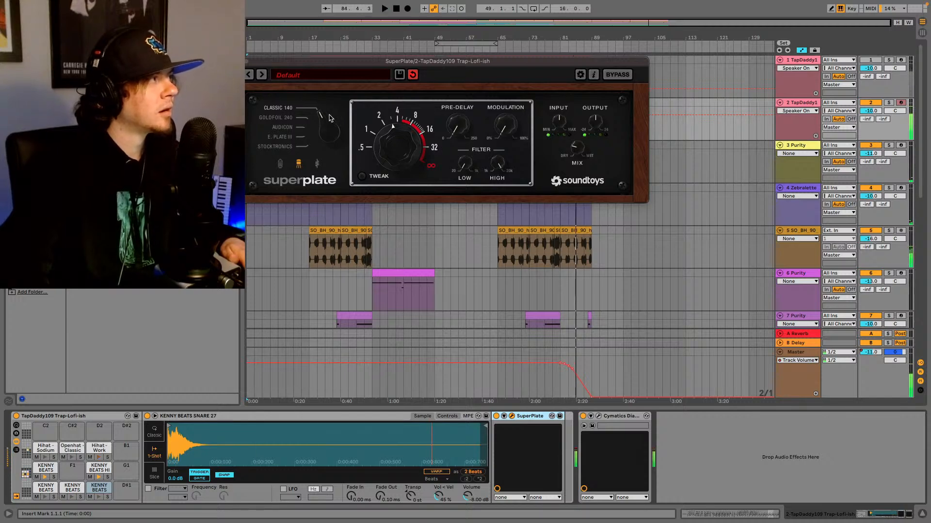
pyautogui.click(261, 75)
pyautogui.press('space')
pyautogui.press('space')
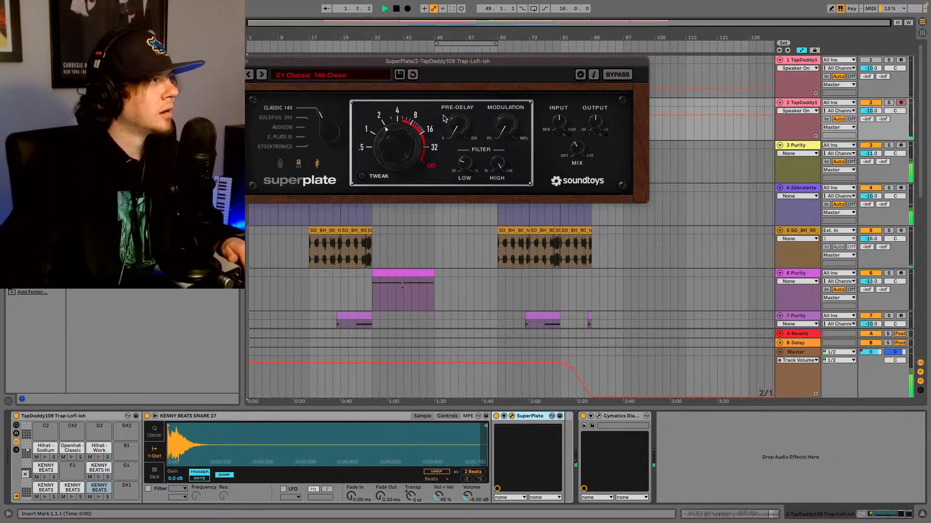
pyautogui.press('space')
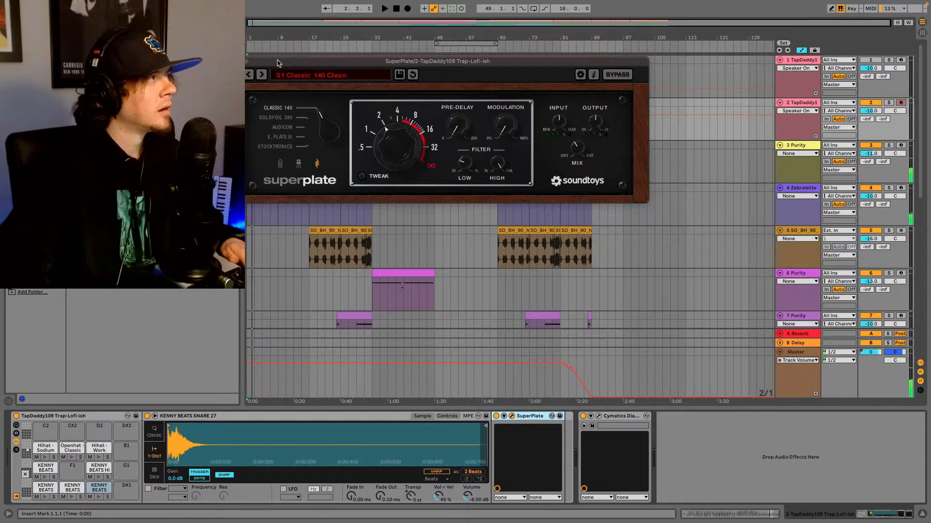
pyautogui.moveTo(278, 62); pyautogui.dragTo(279, 111)
pyautogui.click(313, 72)
pyautogui.press('space')
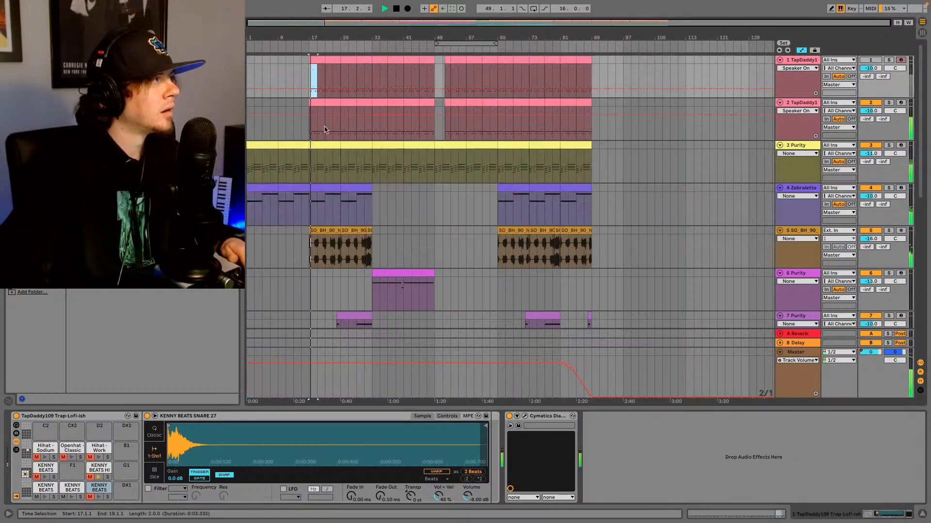
# Step: Lower the wet mix of the snare's SuperPlate and switch its plate model to E. Plate III during playback
pyautogui.click(801, 103)
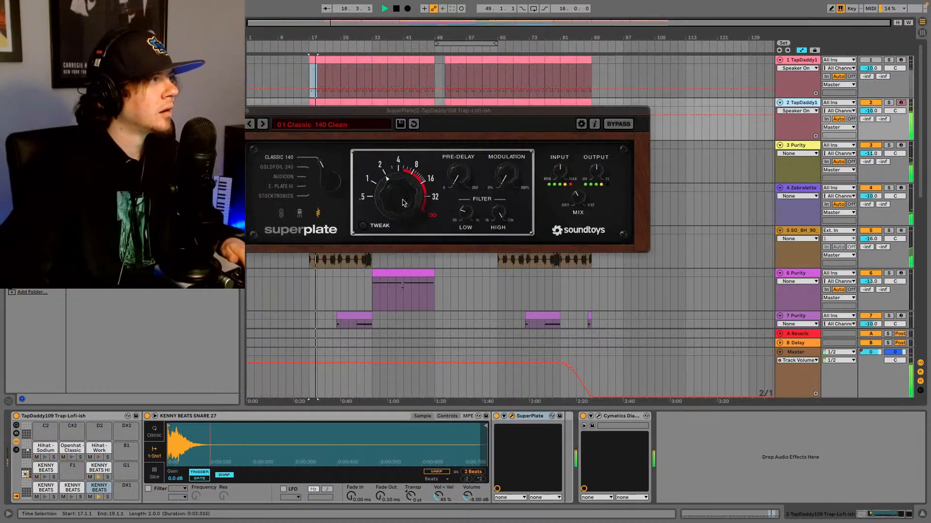
pyautogui.moveTo(580, 205); pyautogui.dragTo(579, 214)
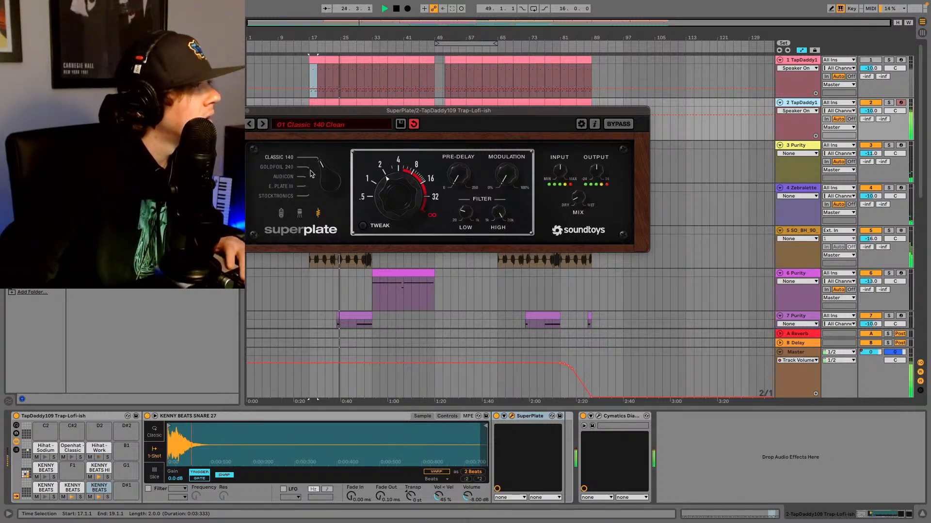
pyautogui.moveTo(328, 177); pyautogui.dragTo(319, 195)
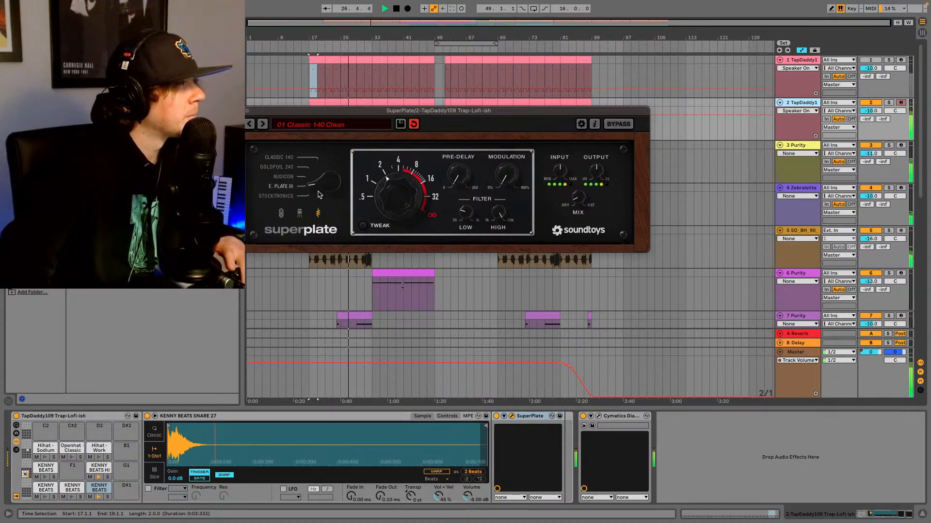
# Step: Load the 03 Classic 140 Stereo Tube preset in the snare's SuperPlate and solo TapDaddy track 2 during playback
pyautogui.click(262, 124)
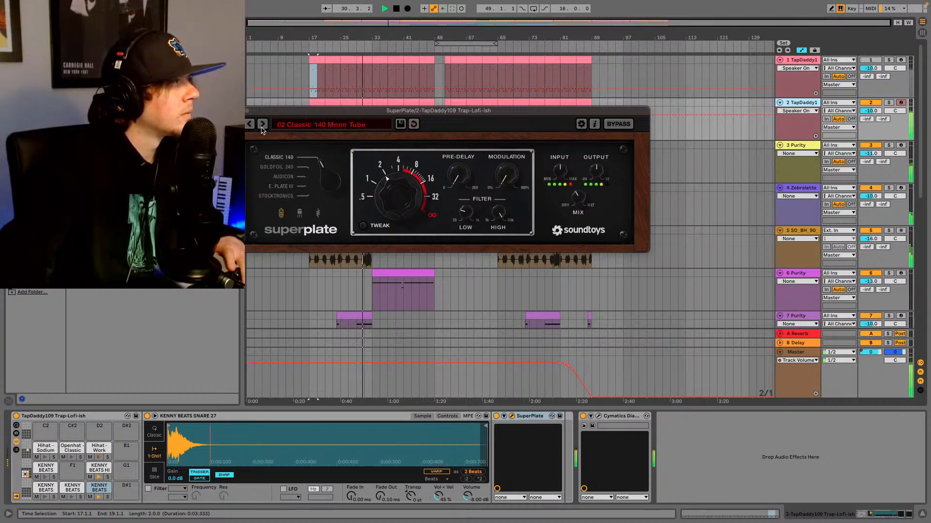
pyautogui.click(262, 124)
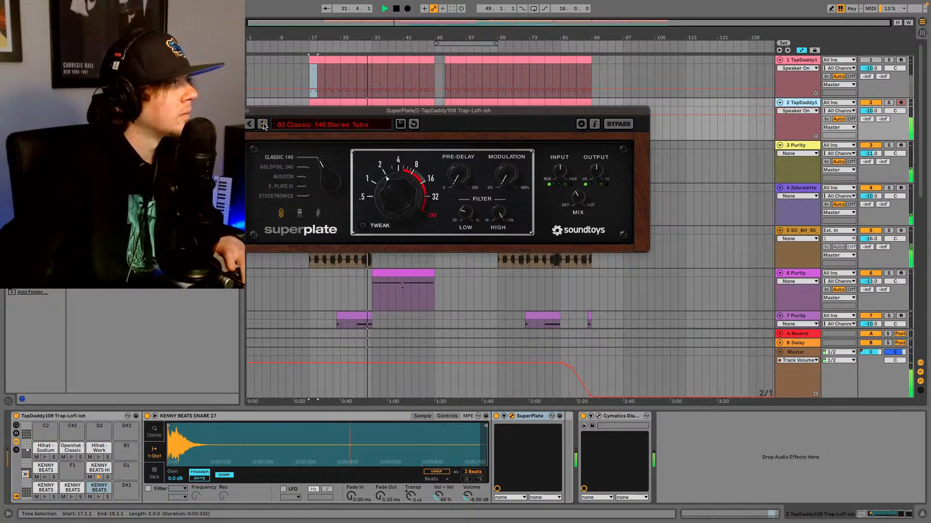
pyautogui.click(890, 103)
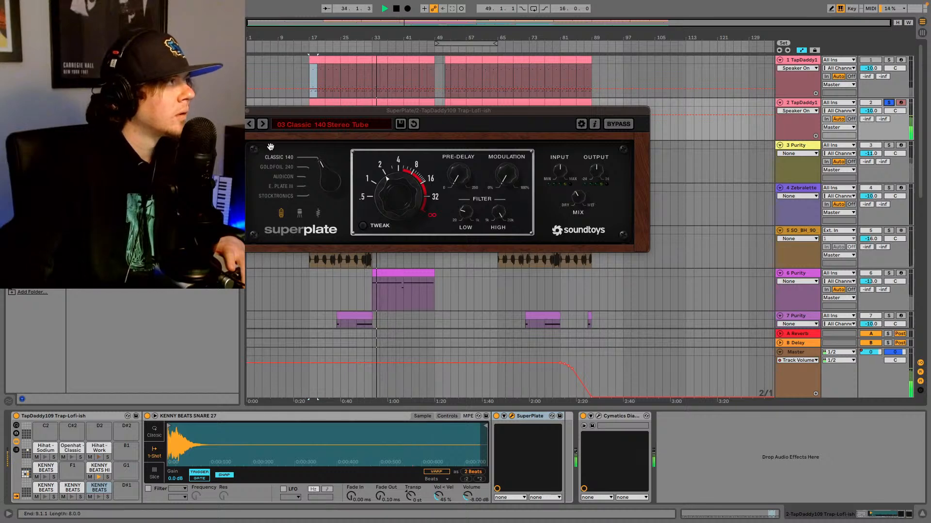
# Step: Audition the snare SuperPlate's other plate models through Stocktronics, return it to Classic 140, replay, and close the plugin window
pyautogui.click(582, 198)
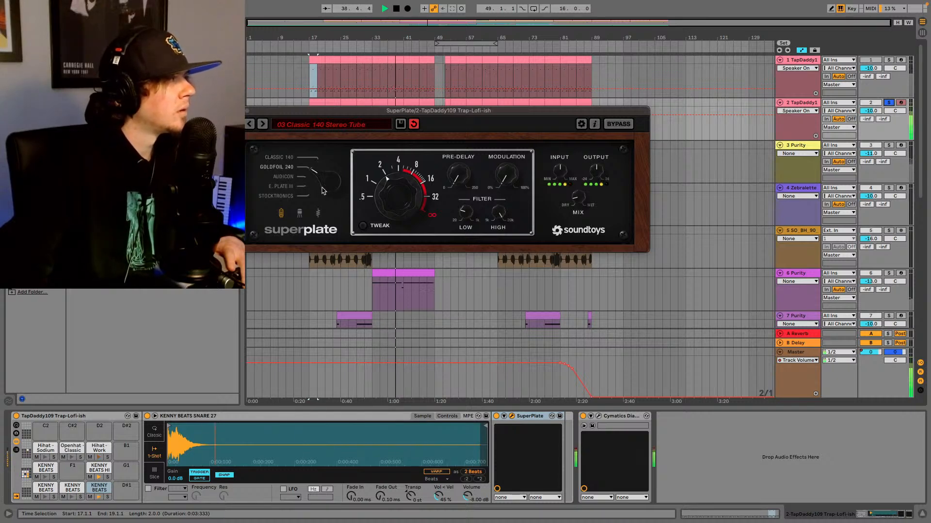
pyautogui.moveTo(323, 190); pyautogui.dragTo(324, 185)
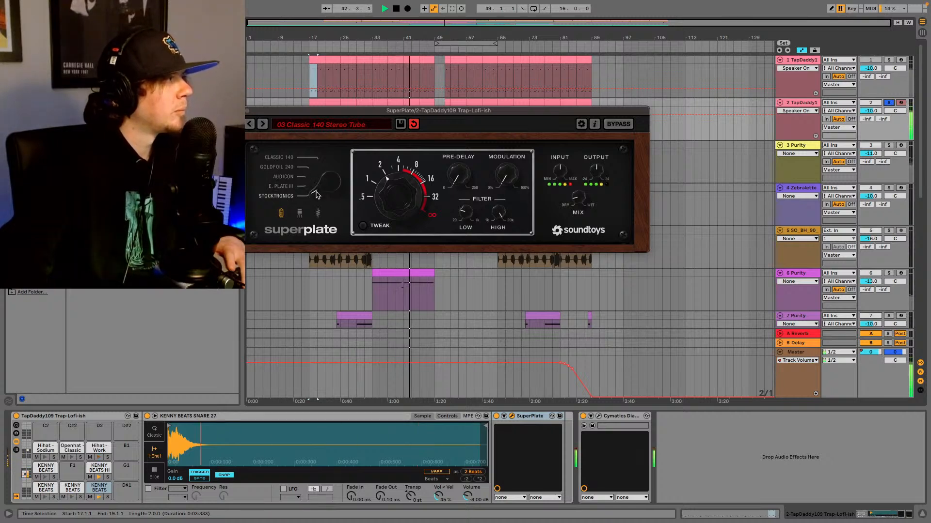
pyautogui.moveTo(317, 196); pyautogui.dragTo(320, 132)
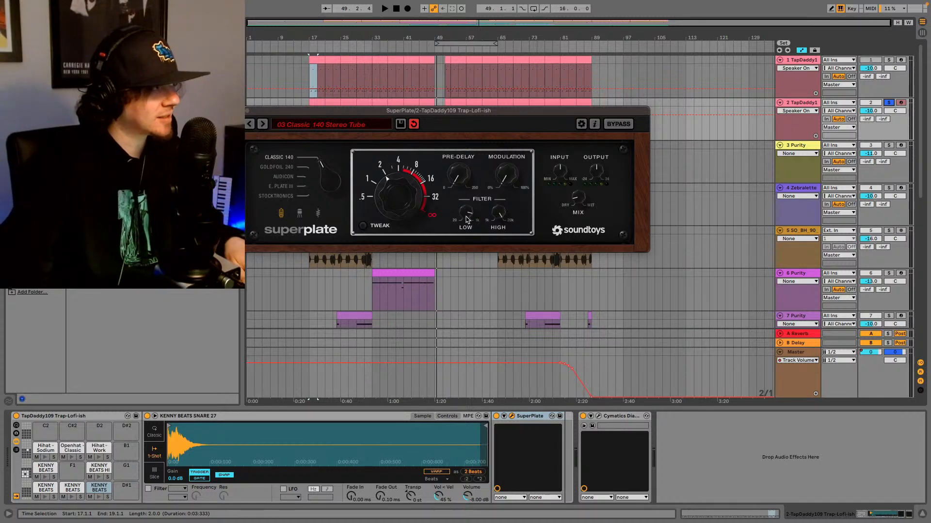
pyautogui.press('space')
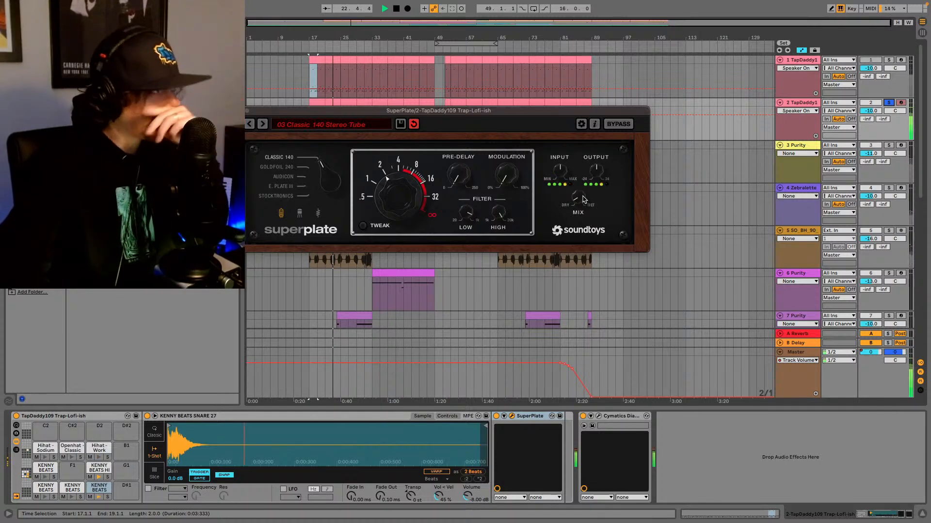
pyautogui.click(232, 110)
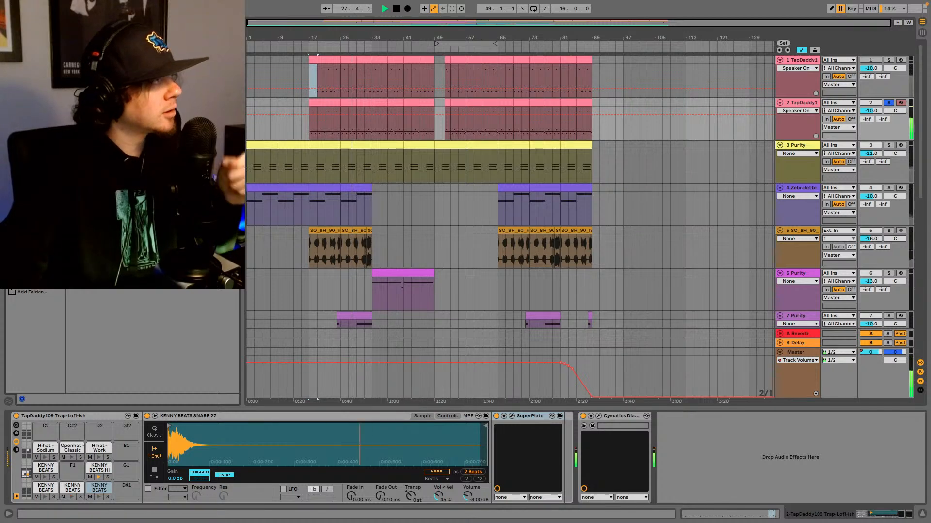
# Step: Add the UADx LA-2A Tube Compressor at the end of TapDaddy track 2's chain, lower its peak reduction, and compare it with bypass
pyautogui.moveTo(111, 60); pyautogui.dragTo(768, 470)
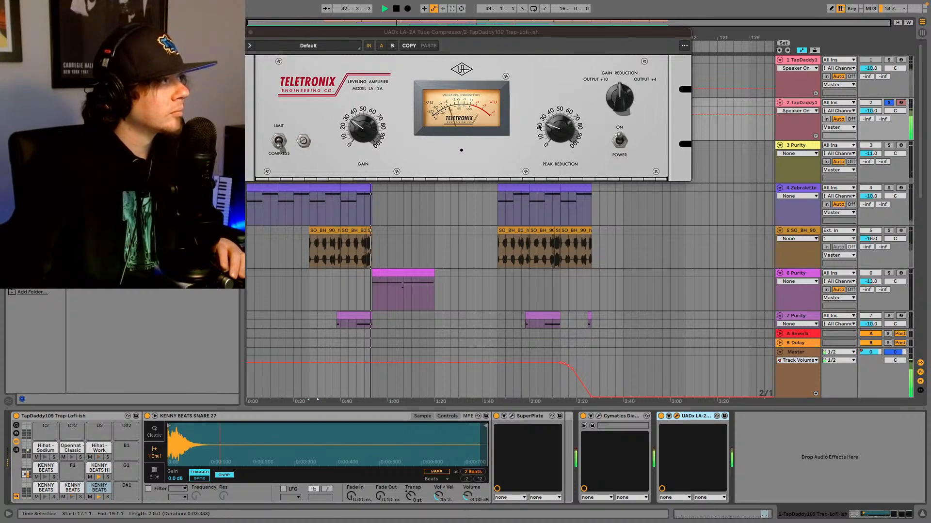
pyautogui.moveTo(372, 130); pyautogui.dragTo(374, 128)
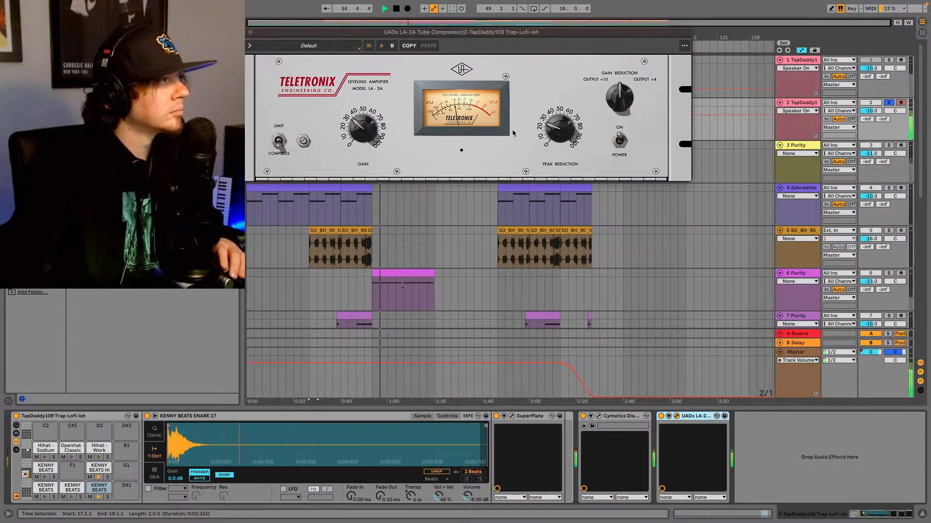
pyautogui.moveTo(565, 120); pyautogui.dragTo(553, 130)
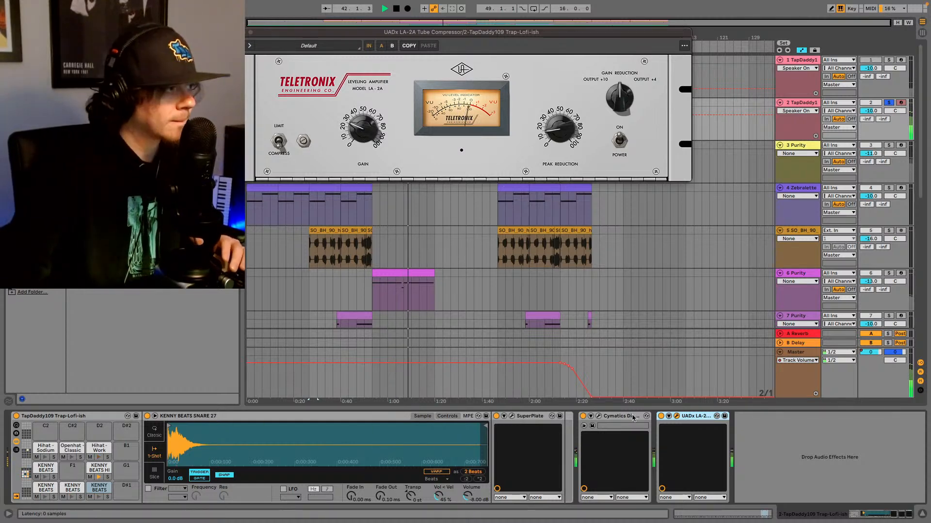
pyautogui.click(661, 416)
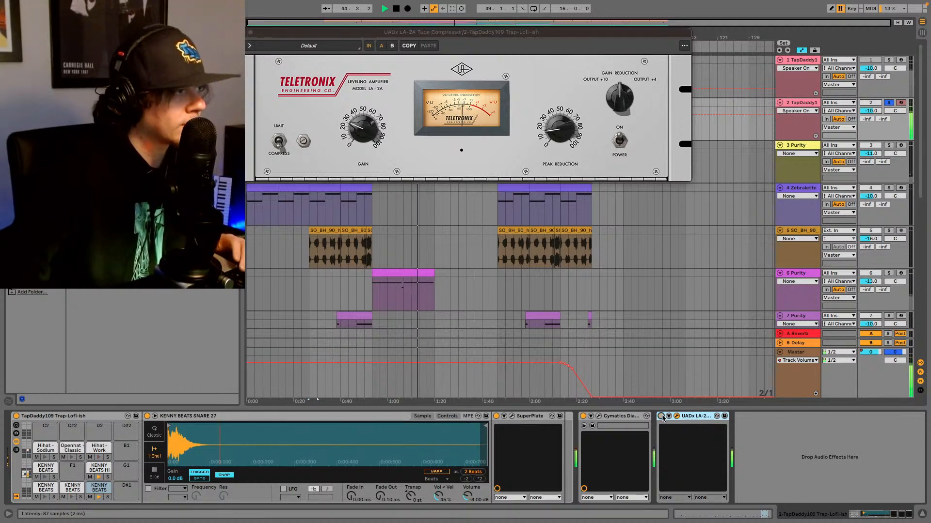
pyautogui.click(661, 417)
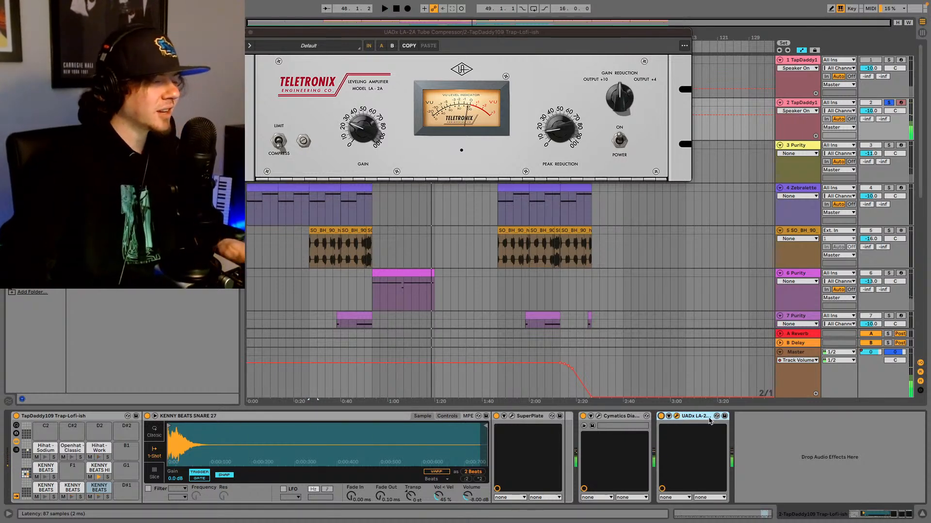
# Step: Move the LA-2A into the snare's chain after SuperPlate and raise its peak reduction slightly while playing from bar 17
pyautogui.moveTo(704, 416); pyautogui.dragTo(575, 422)
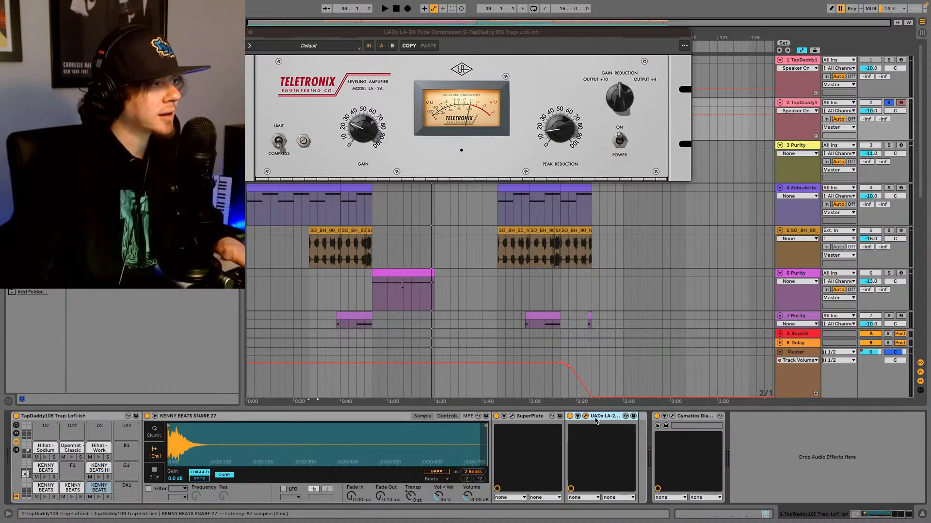
pyautogui.press('space')
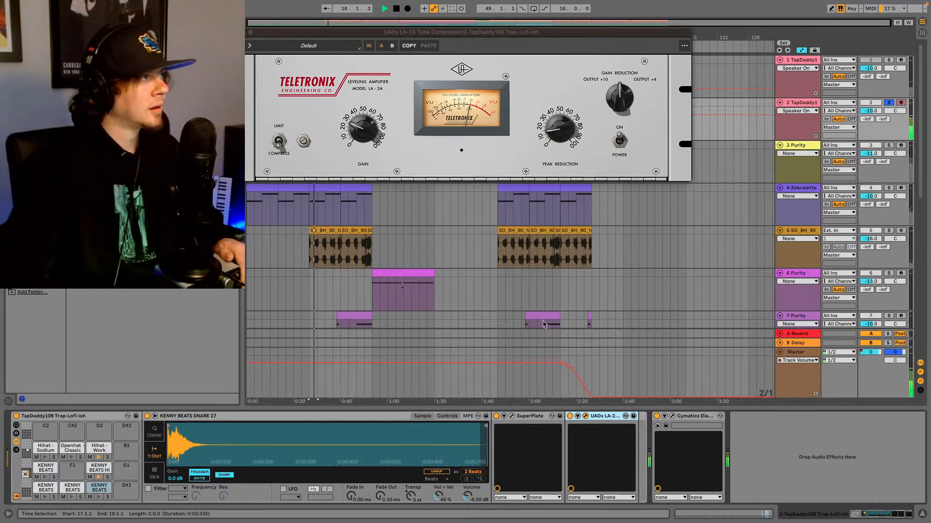
pyautogui.moveTo(556, 128); pyautogui.dragTo(556, 119)
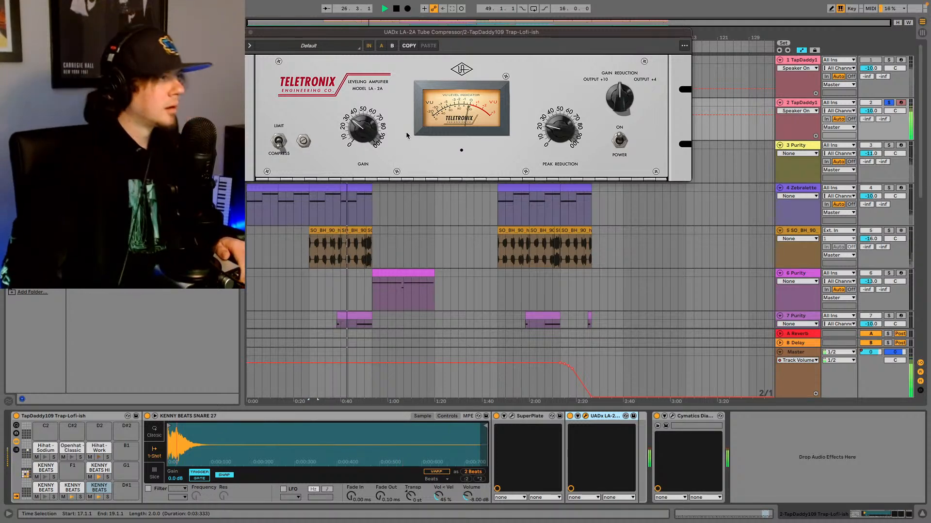
pyautogui.click(572, 418)
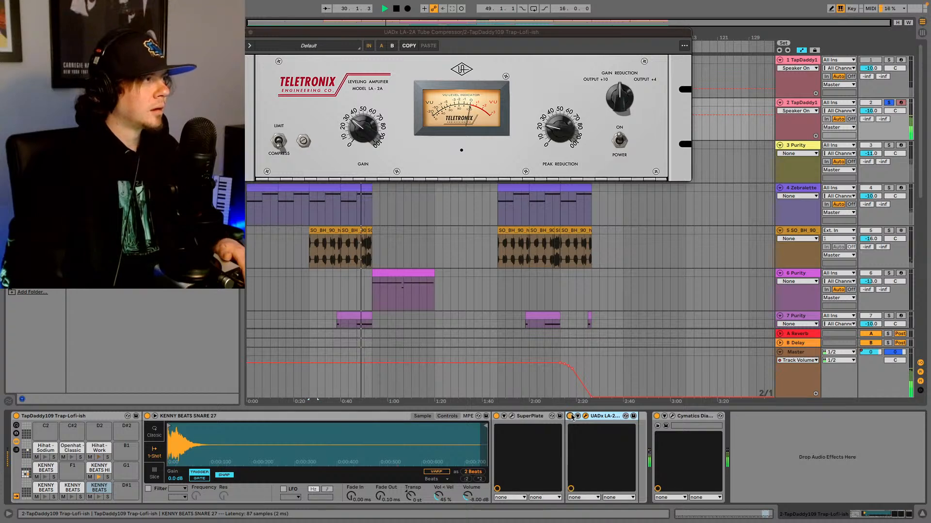
pyautogui.click(474, 120)
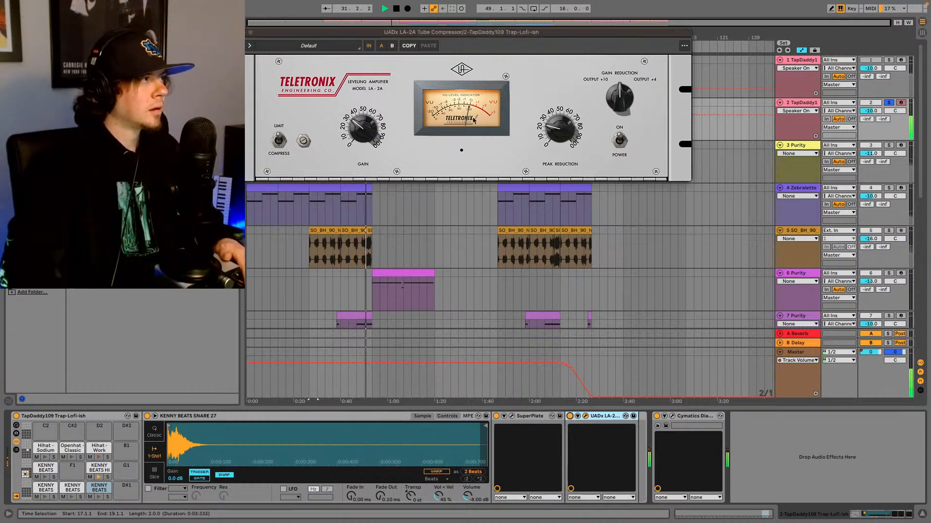
# Step: Switch the snare LA-2A's meter to Output +4, compare the sound with bypass, and hide the plugin window
pyautogui.moveTo(616, 104); pyautogui.dragTo(612, 108)
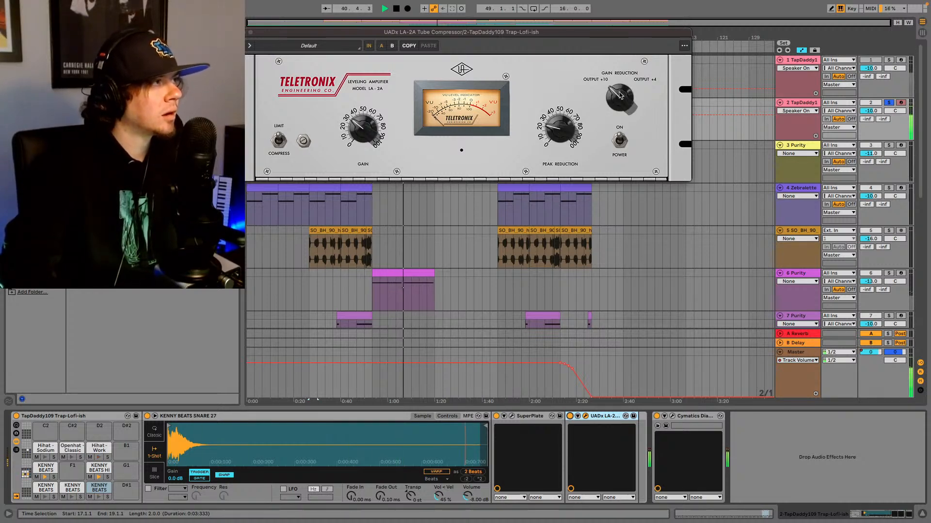
pyautogui.moveTo(618, 99); pyautogui.dragTo(630, 63)
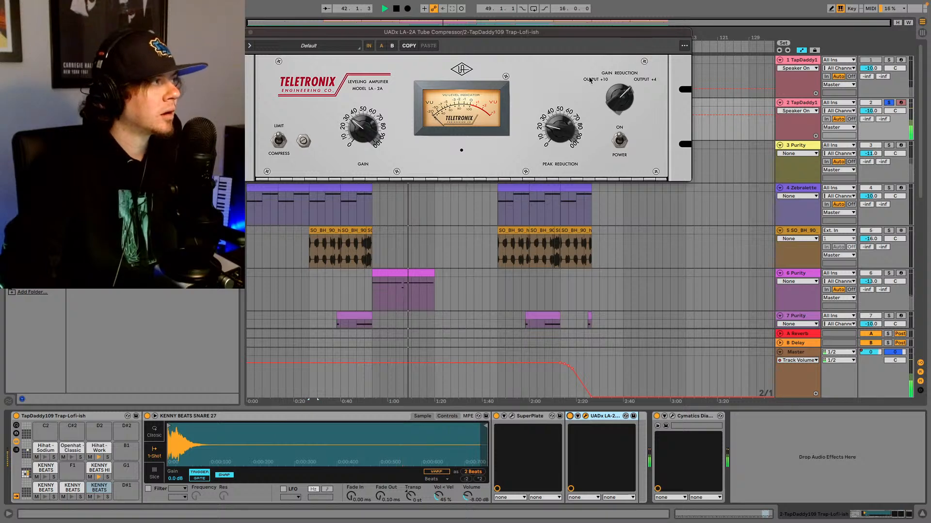
pyautogui.click(570, 417)
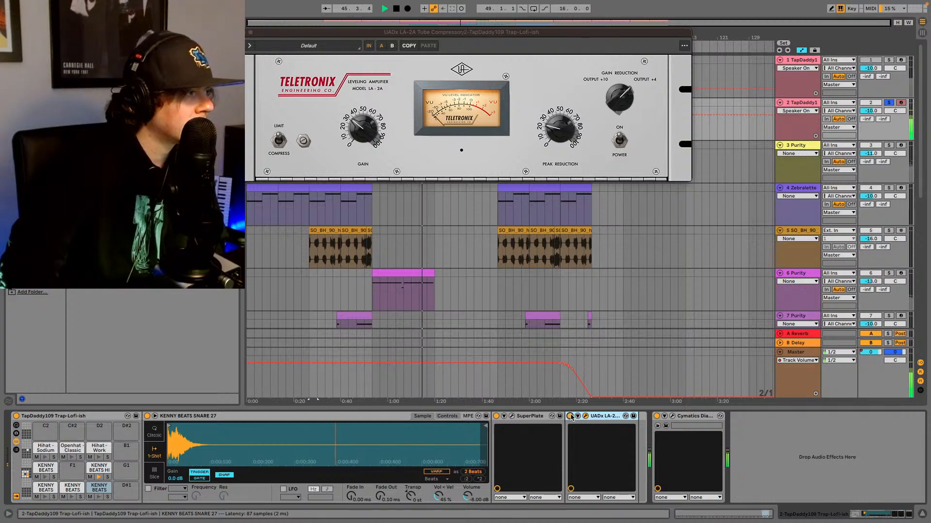
pyautogui.hotkey('ctrl', 'alt', 'p')
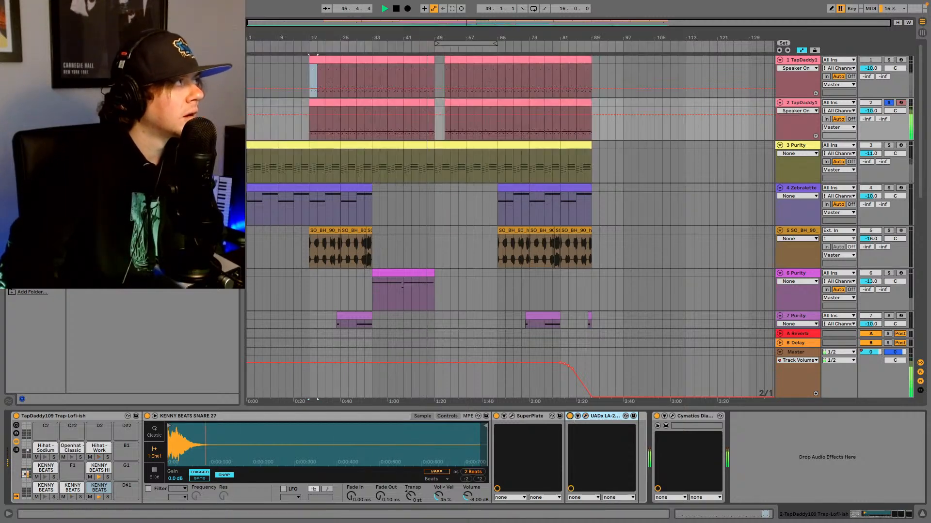
# Step: Unsolo TapDaddy track 2, play the full mix from bar 17, and set that track's volume to -11.0 dB
pyautogui.click(890, 103)
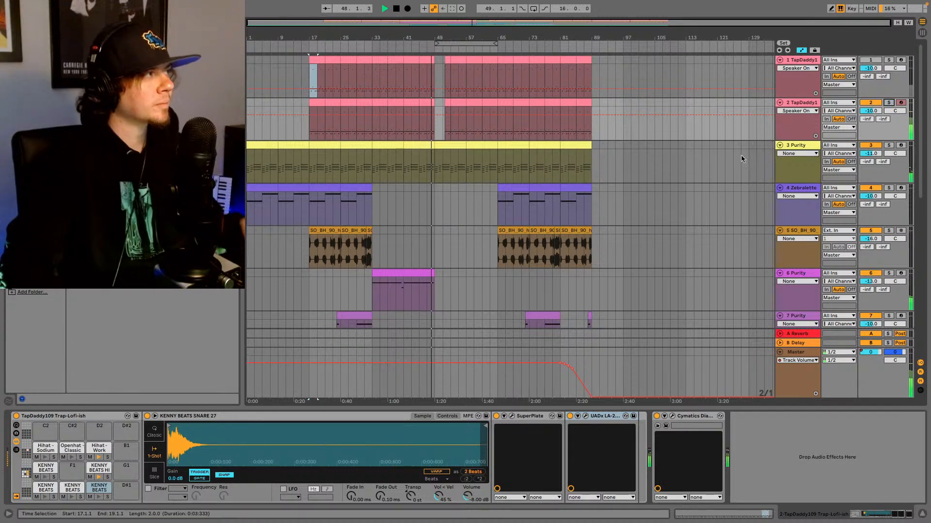
pyautogui.click(311, 127)
pyautogui.press('space')
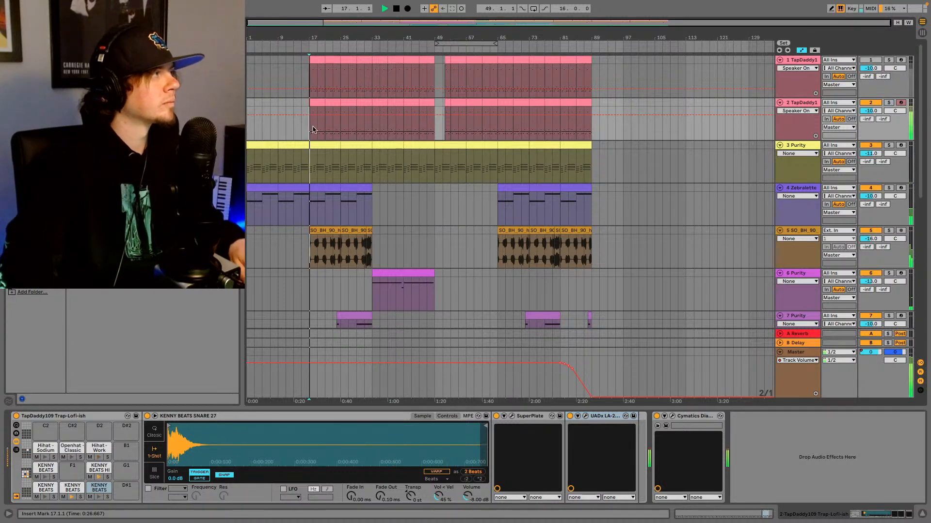
pyautogui.press('space')
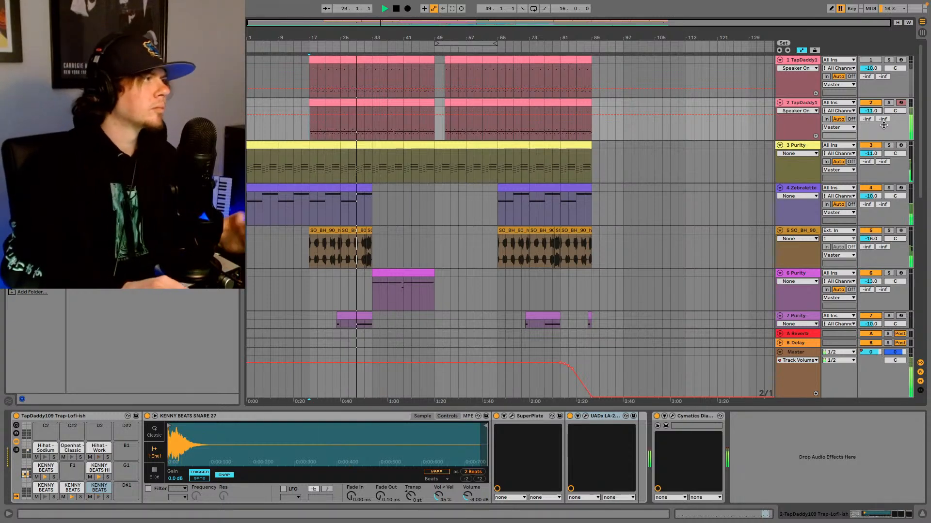
# Step: Play from bar 17 and set the volume of Zebralette track 4 to -9.0 dB and SO_BH_90 track 5 to -15.0 dB
pyautogui.click(807, 147)
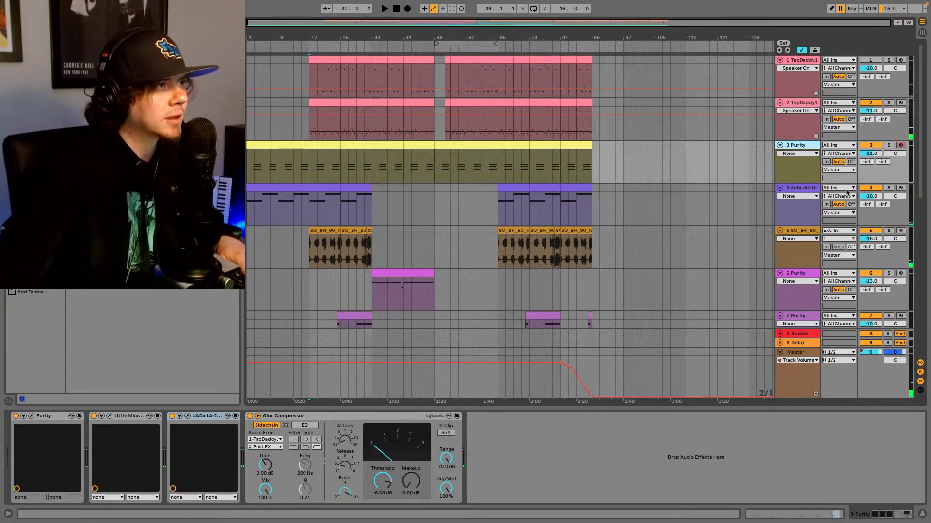
pyautogui.click(309, 208)
pyautogui.scroll(1, 874, 196)
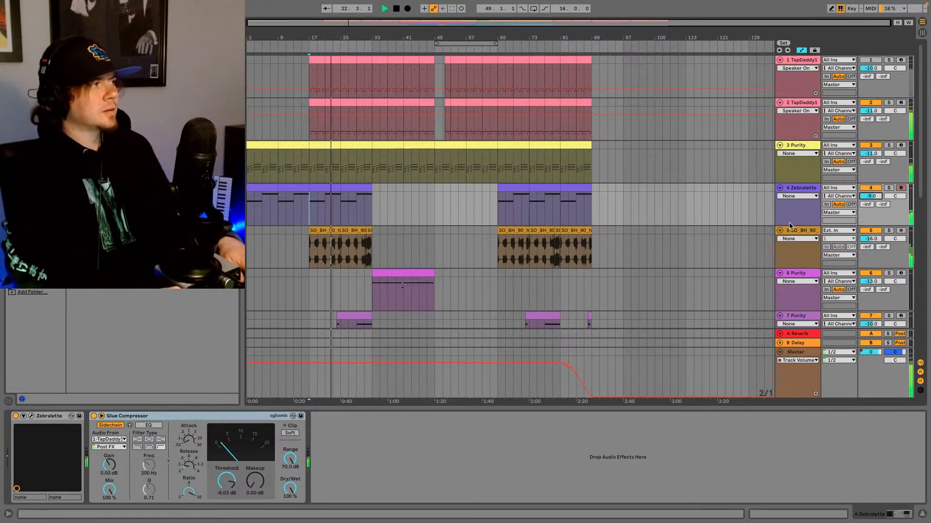
pyautogui.scroll(-1, 791, 224)
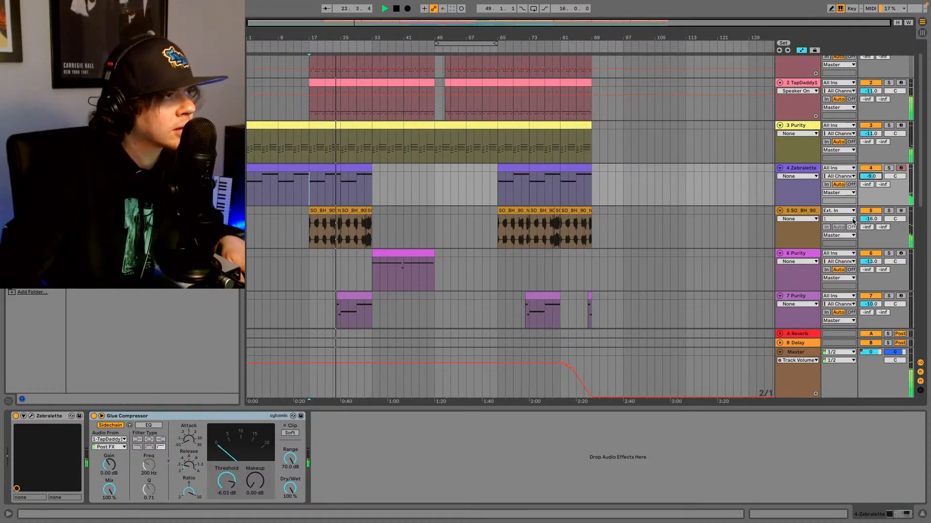
pyautogui.moveTo(878, 219); pyautogui.dragTo(878, 216)
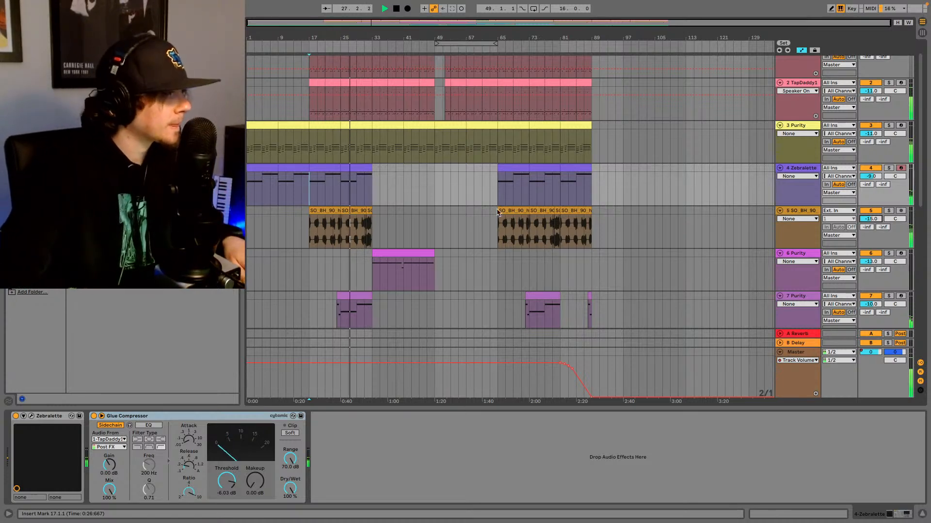
# Step: Set Purity track 7's volume to -9.0 dB during playback and stop the arrangement
pyautogui.scroll(-3, 473, 232)
pyautogui.scroll(-1, 465, 239)
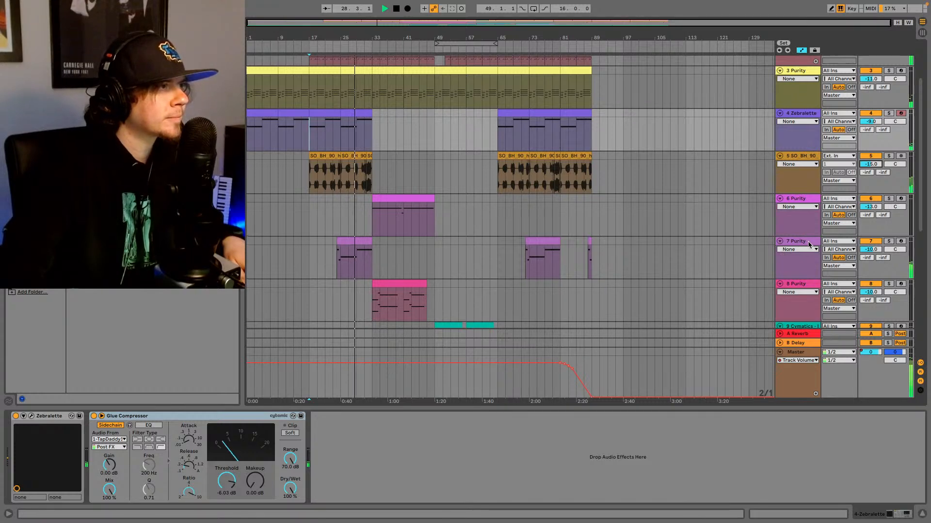
pyautogui.click(809, 242)
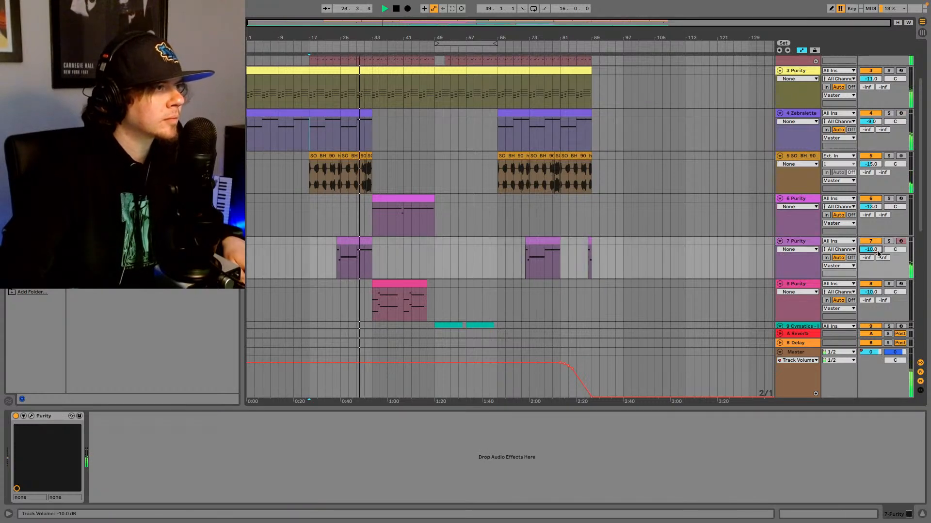
pyautogui.moveTo(877, 251); pyautogui.dragTo(877, 247)
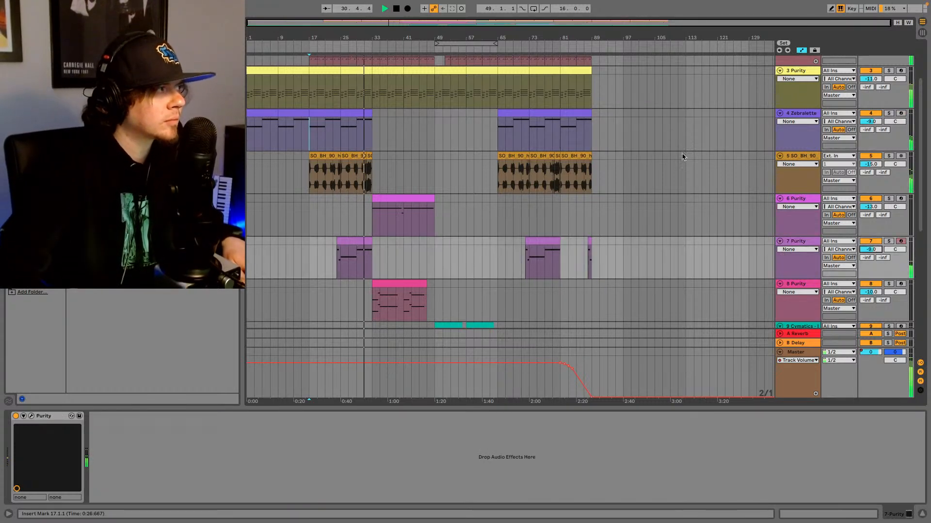
pyautogui.scroll(-1, 700, 218)
pyautogui.press('space')
# Step: Select the first horn clip on SO_BH_90 track 5, starting at bar 17, to show the track's devices
pyautogui.scroll(3, 701, 211)
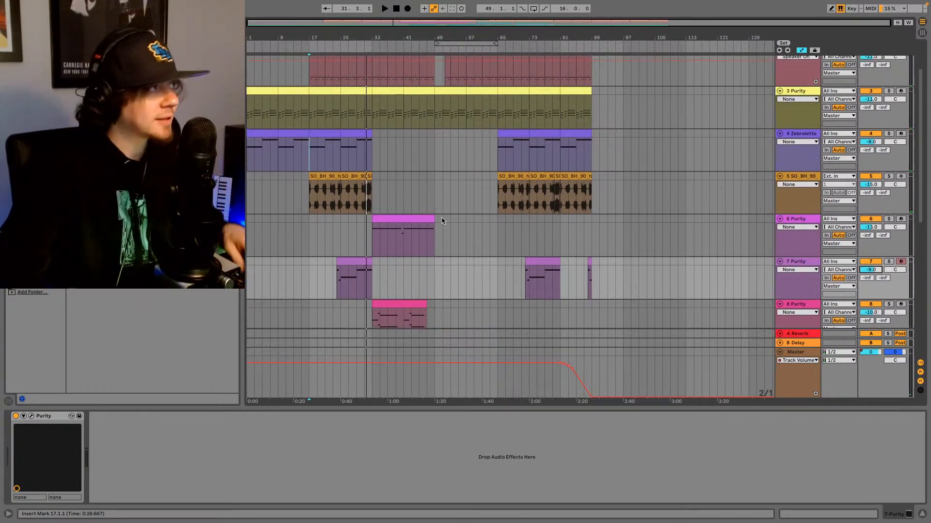
pyautogui.click(309, 151)
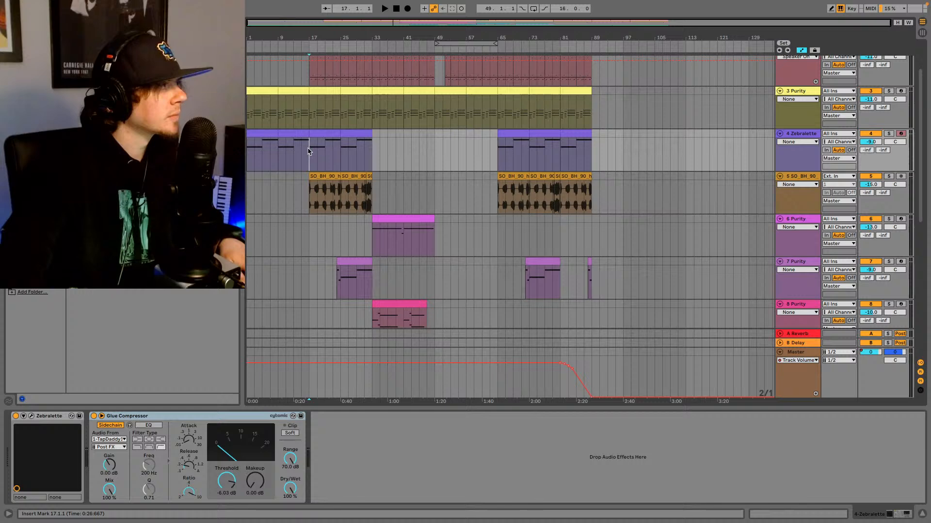
pyautogui.click(323, 176)
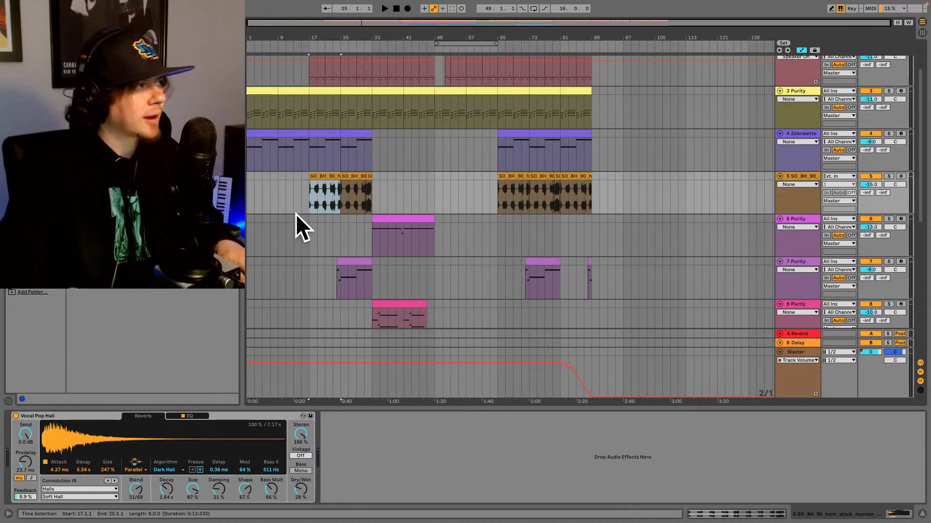
# Step: Play the mix from the start of the arrangement and again from around bar 25 on Purity track 7
pyautogui.click(605, 159)
pyautogui.press('Home')
pyautogui.press('space')
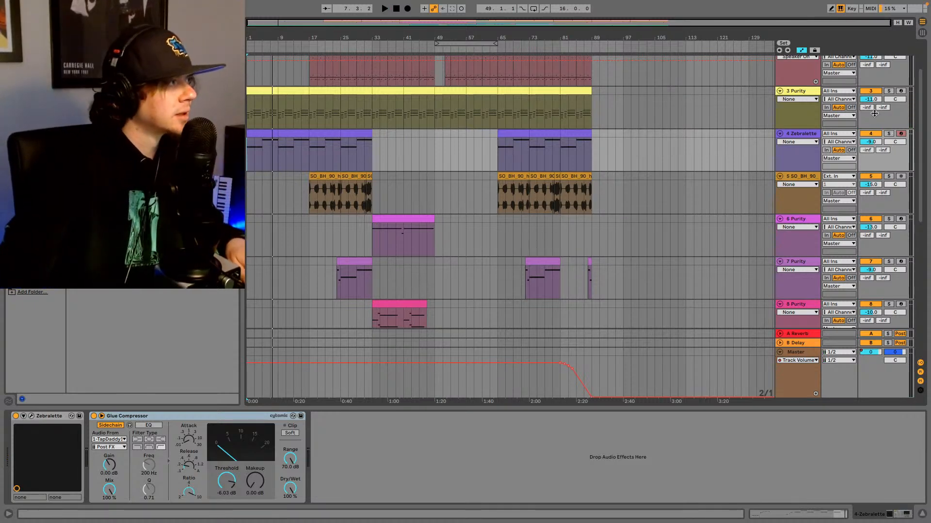
pyautogui.scroll(-1, 448, 281)
pyautogui.scroll(3, 467, 294)
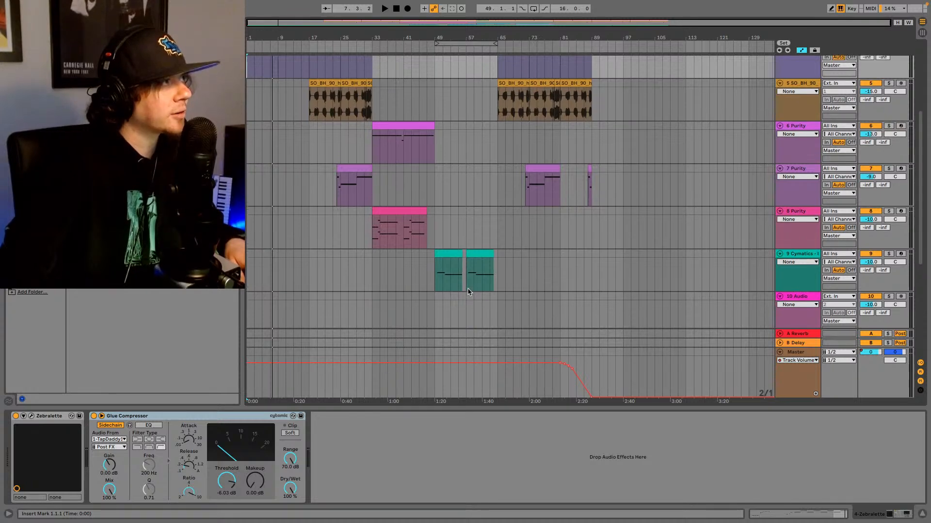
pyautogui.click(338, 226)
pyautogui.press('space')
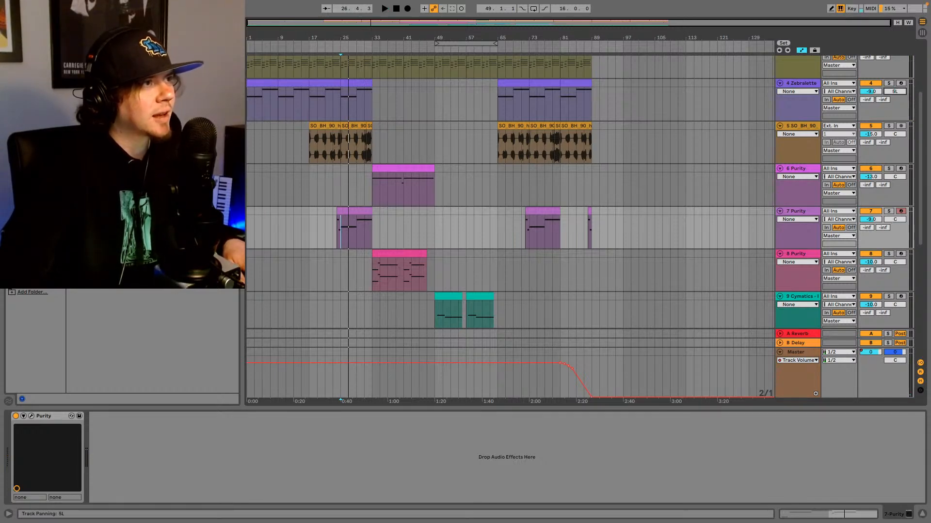
# Step: Pan Zebralette track 4 to 8L and Purity track 7 to 12R, auditioning from bar 1 and bar 23
pyautogui.click(248, 109)
pyautogui.press('space')
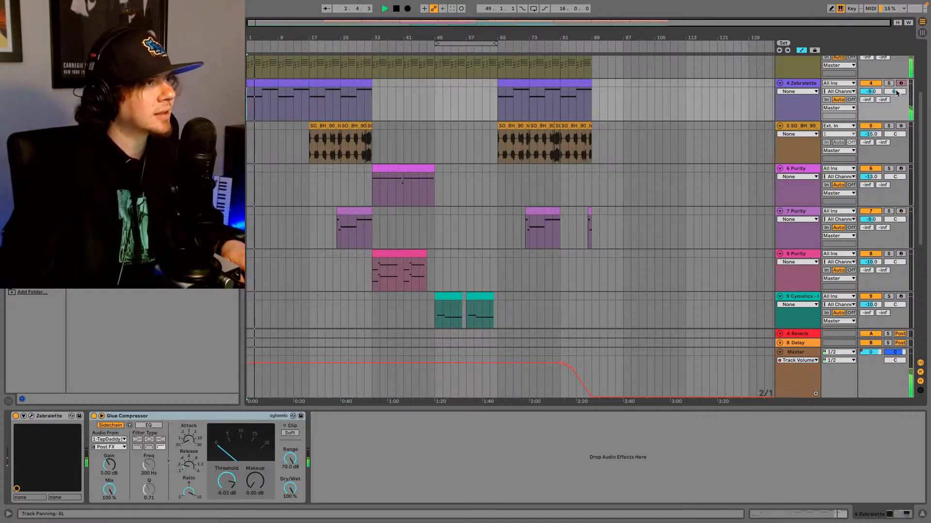
pyautogui.moveTo(896, 92); pyautogui.dragTo(896, 95)
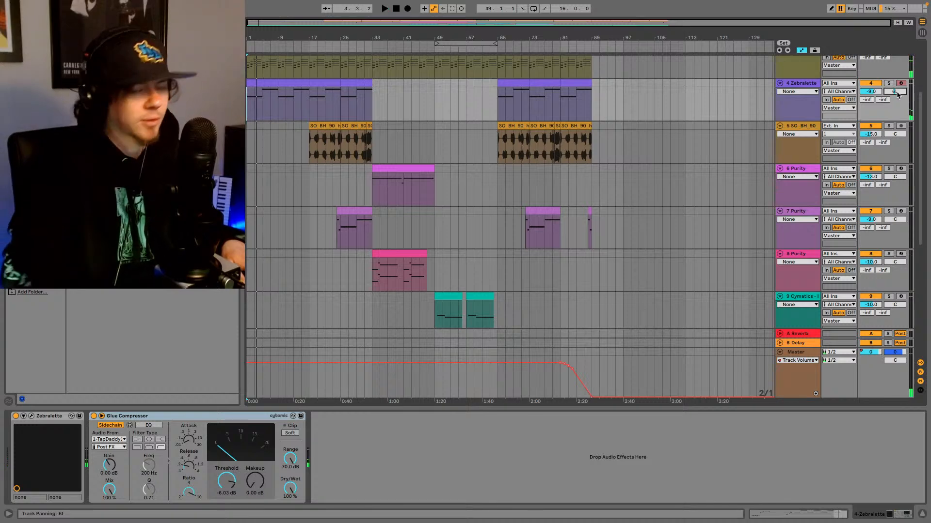
pyautogui.press('space')
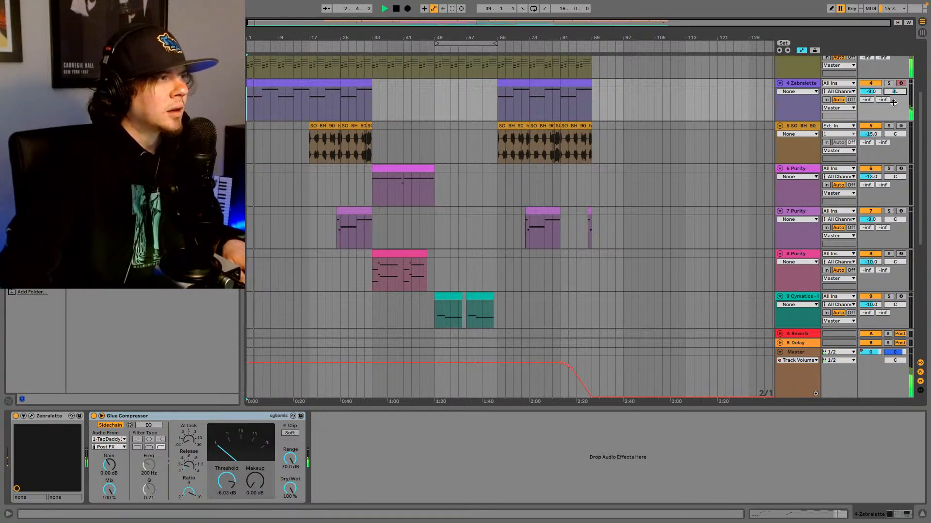
pyautogui.press('space')
pyautogui.click(331, 232)
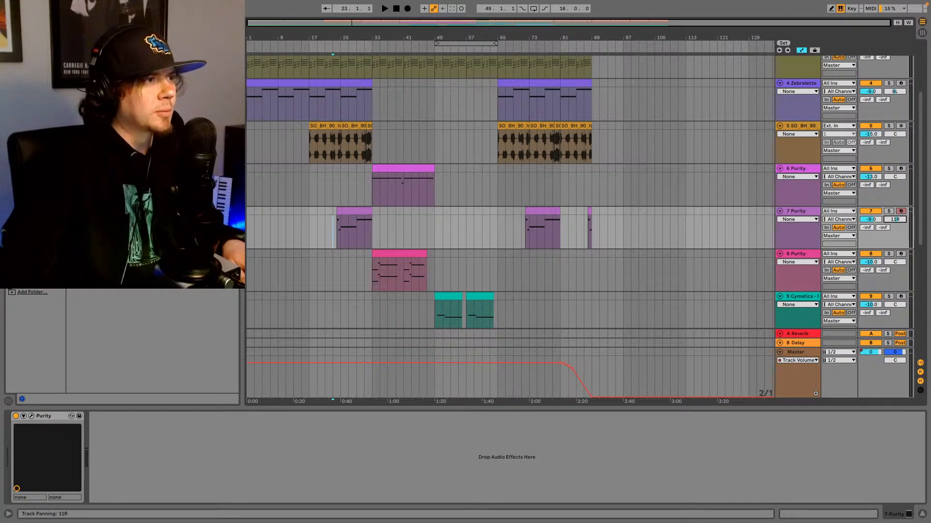
pyautogui.press('space')
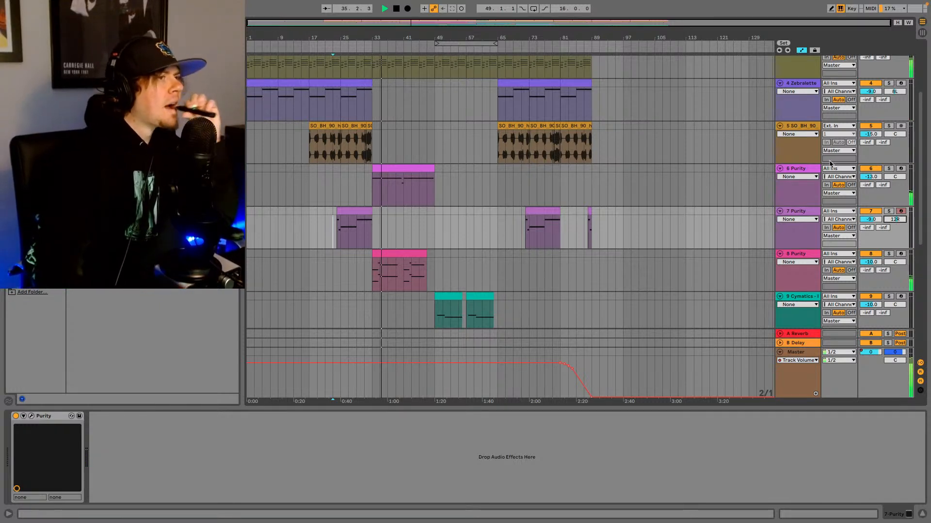
# Step: Select the clip on Purity track 8, solo that track and listen from bar 33
pyautogui.click(798, 256)
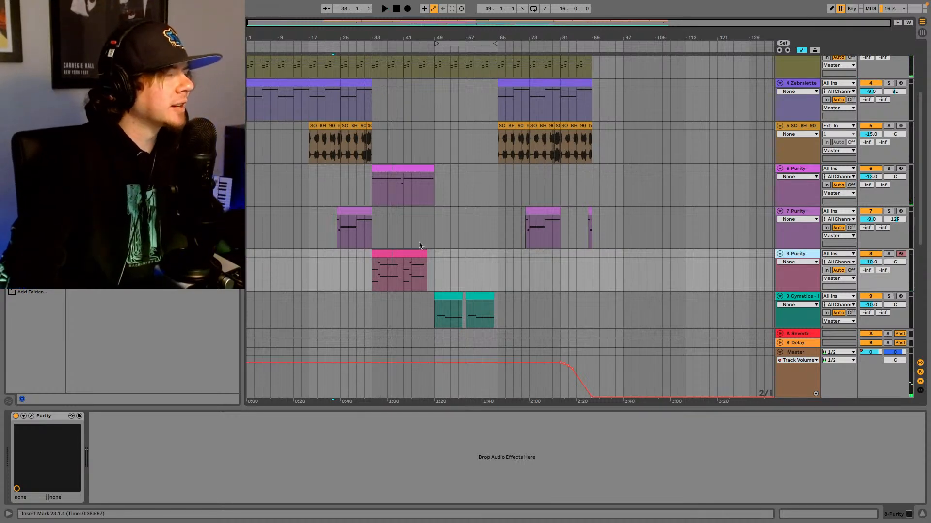
pyautogui.scroll(-3, 420, 245)
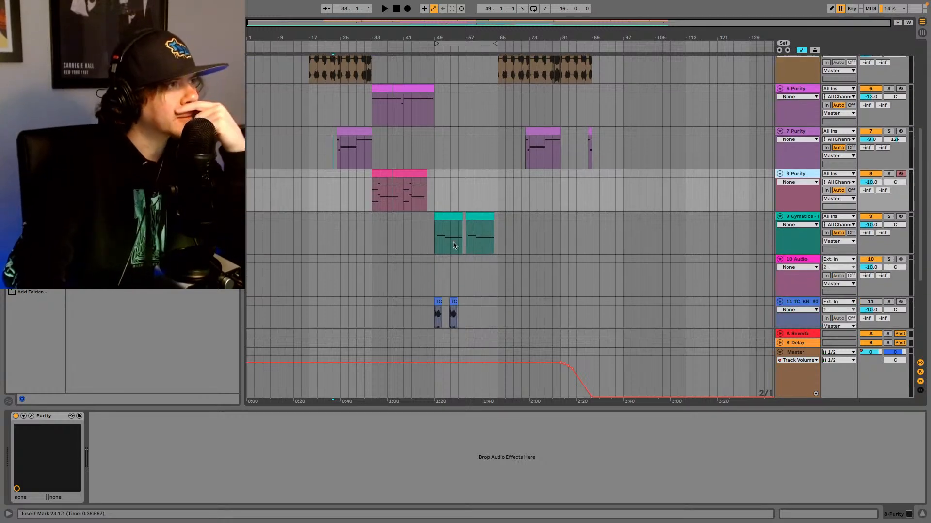
pyautogui.scroll(-1, 454, 245)
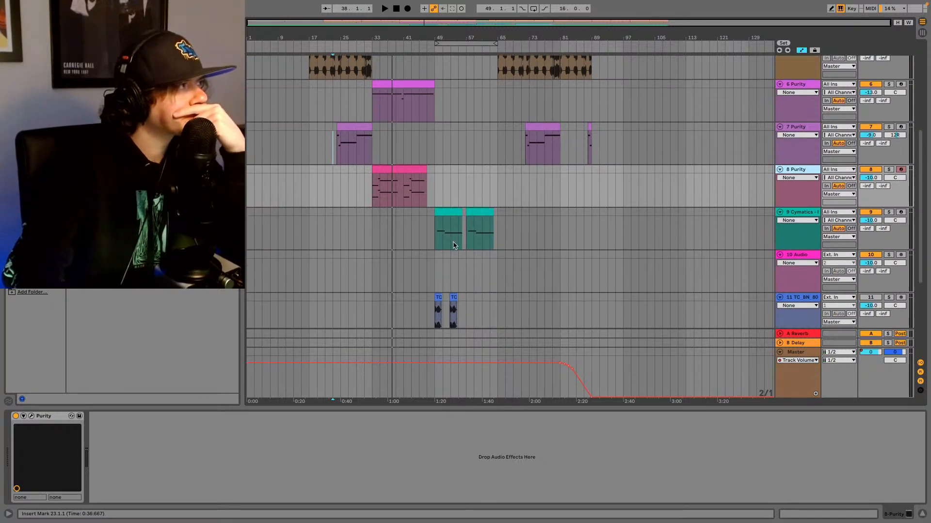
pyautogui.click(413, 168)
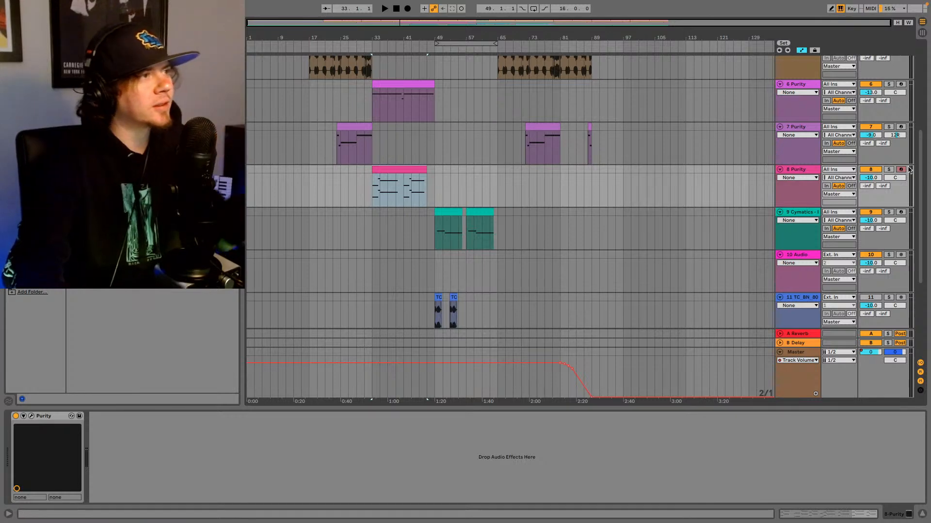
pyautogui.click(889, 170)
pyautogui.press('space')
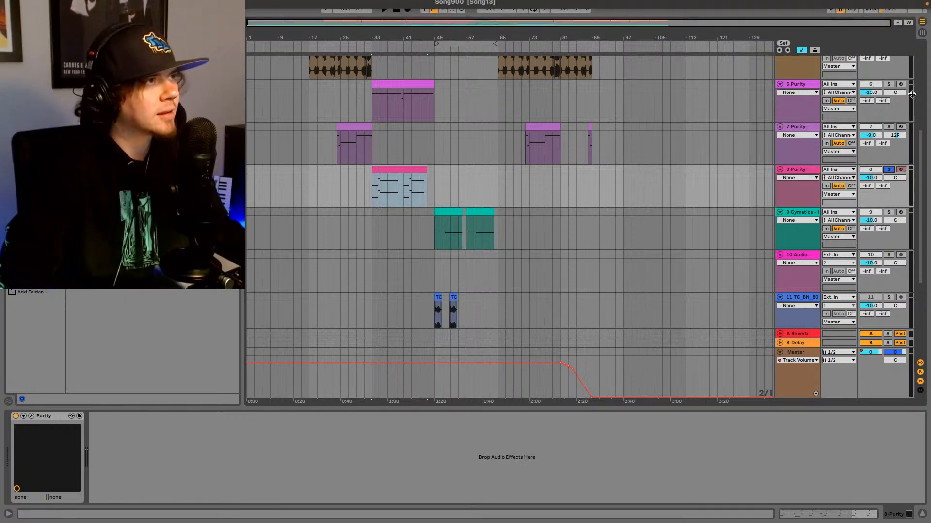
# Step: Solo Purity track 6 instead, listen to it from bar 33, and unsolo it
pyautogui.click(891, 85)
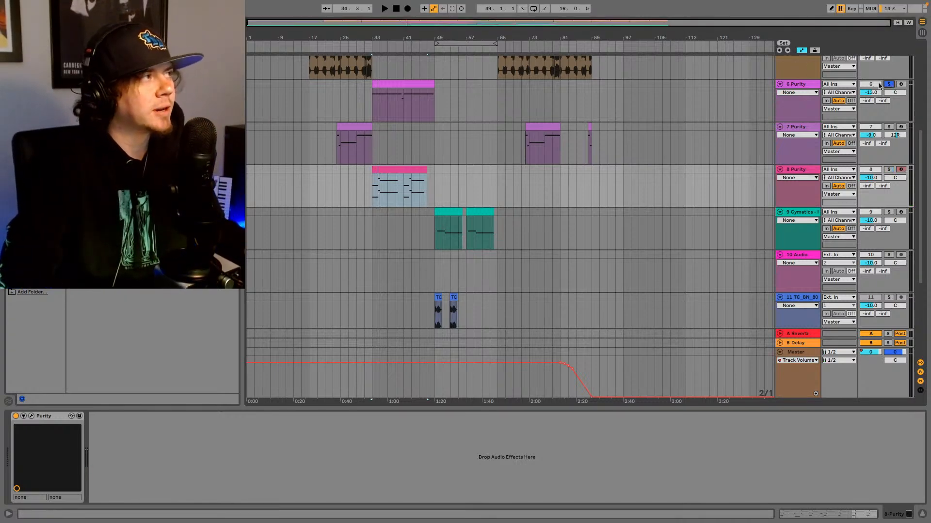
pyautogui.click(373, 97)
pyautogui.press('space')
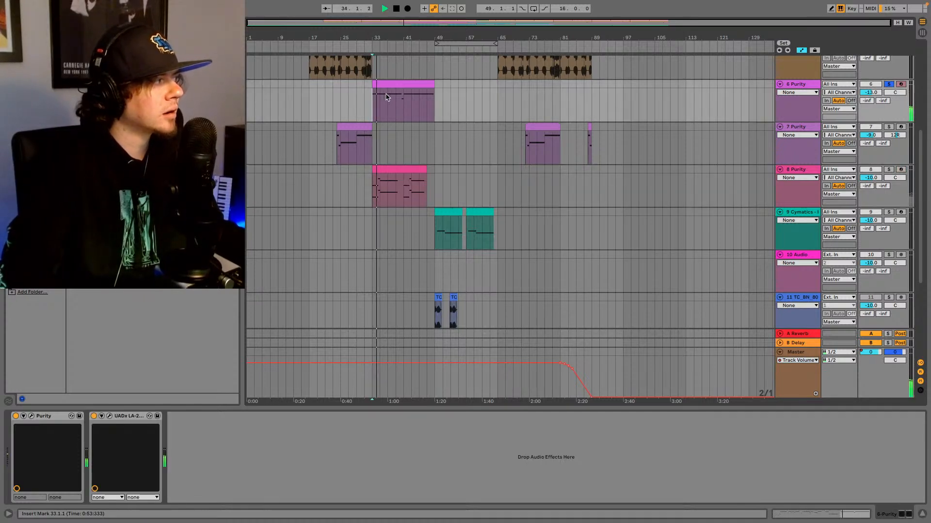
pyautogui.scroll(-1, 417, 117)
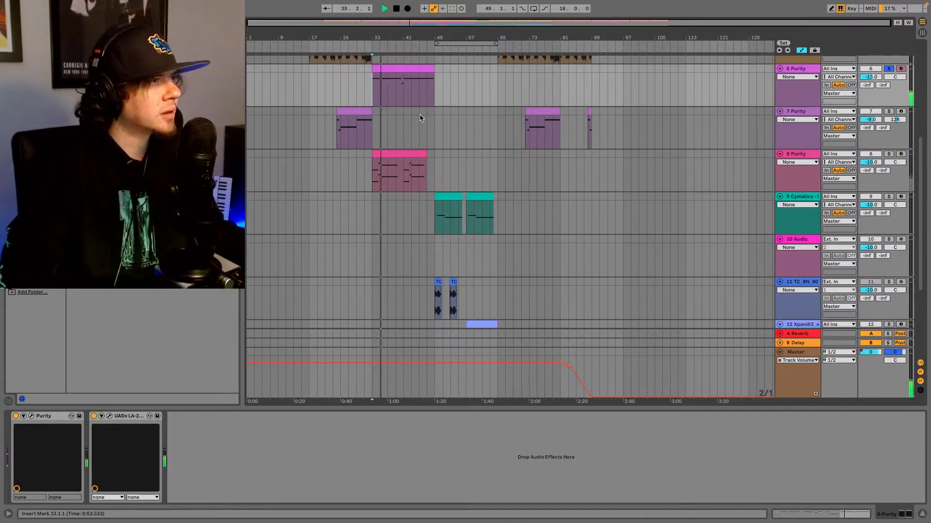
pyautogui.scroll(4, 421, 114)
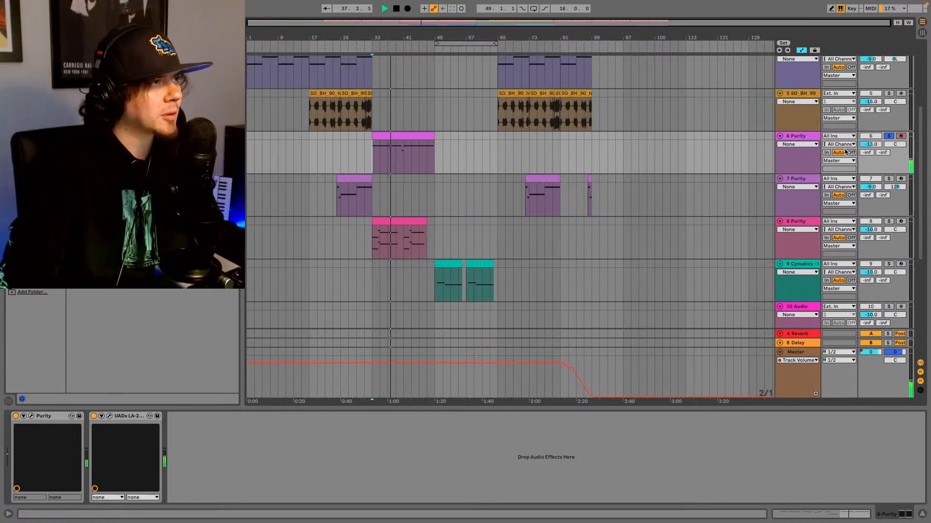
pyautogui.click(890, 137)
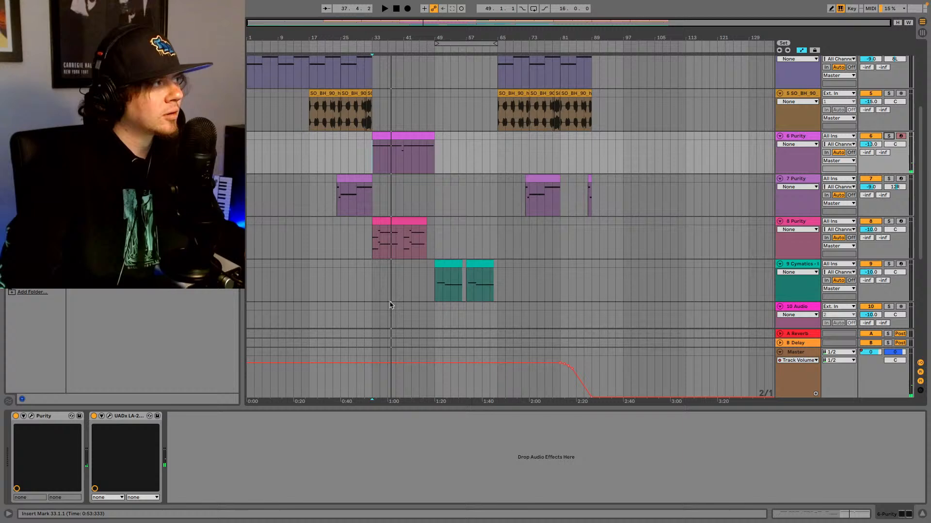
# Step: Add the MicroShift effect to Purity track 8 and play the full mix from bar 33
pyautogui.click(374, 242)
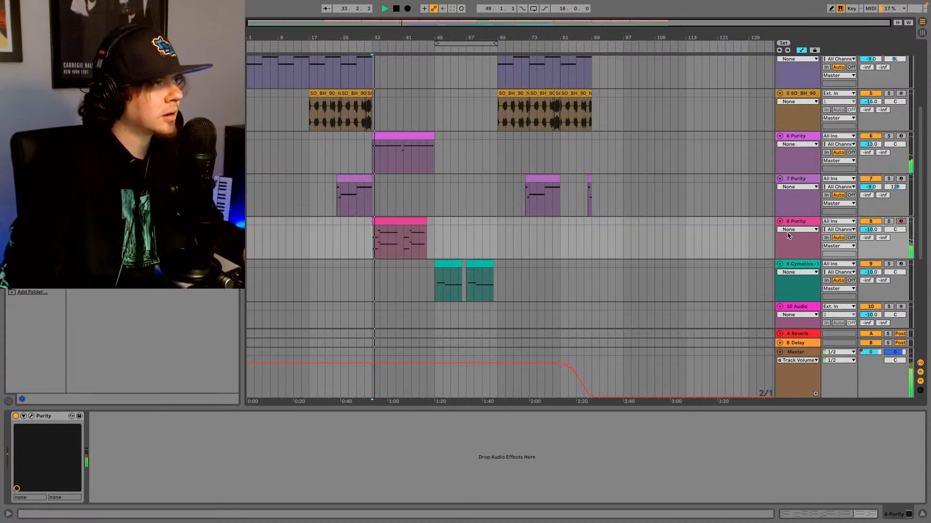
pyautogui.press('space')
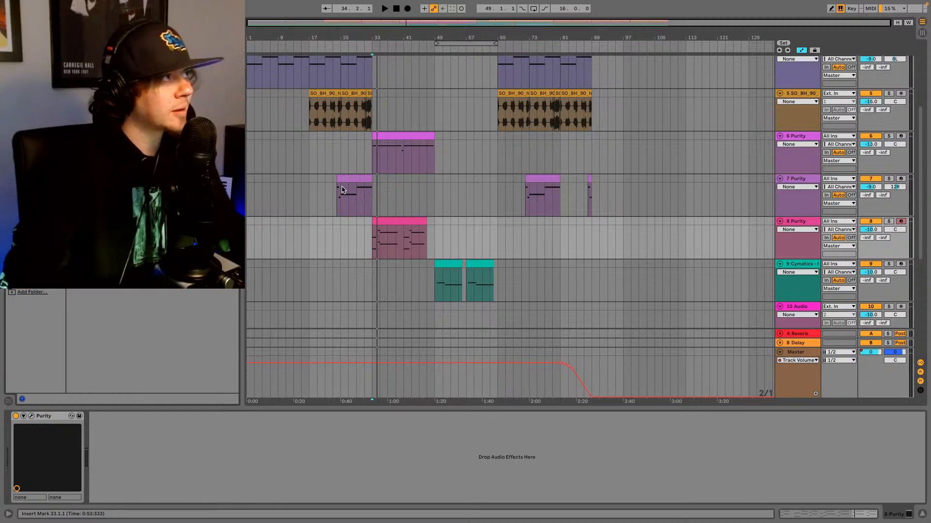
pyautogui.scroll(2, 416, 145)
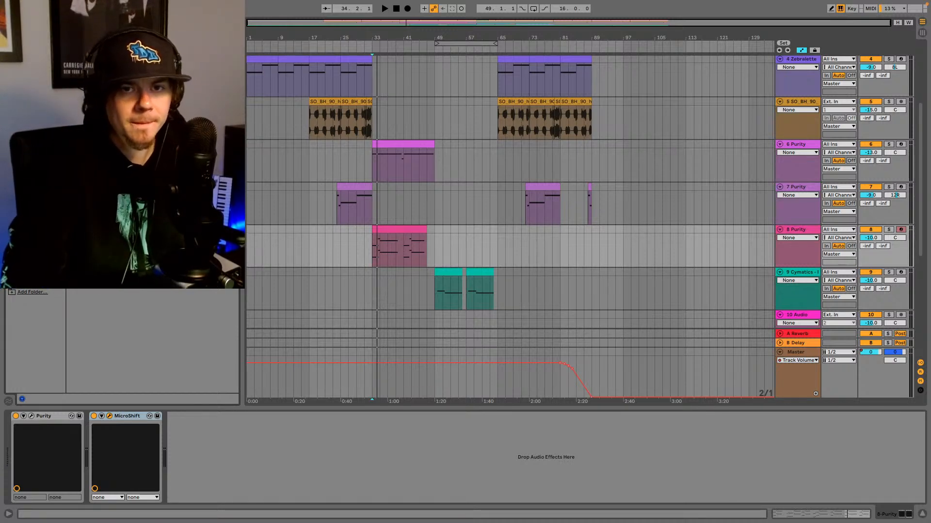
pyautogui.moveTo(656, 95); pyautogui.dragTo(564, 77)
pyautogui.press('space')
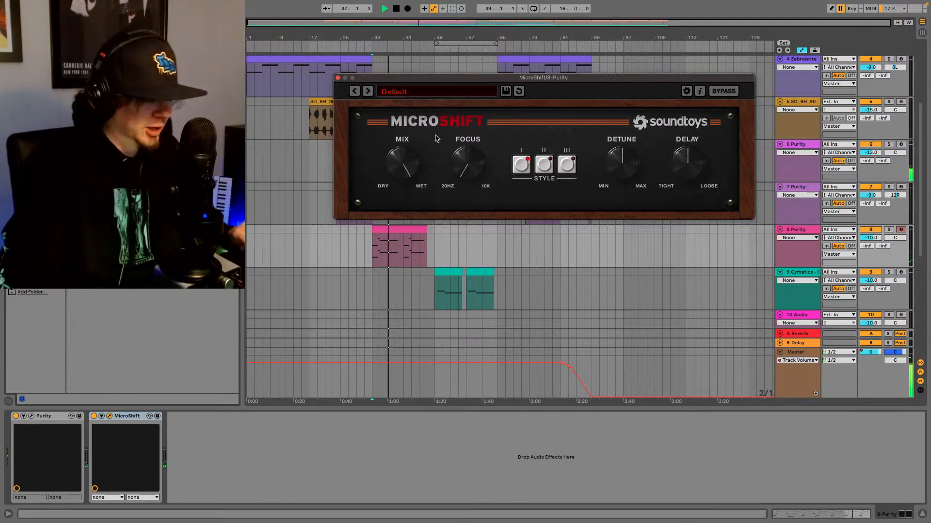
pyautogui.press('space')
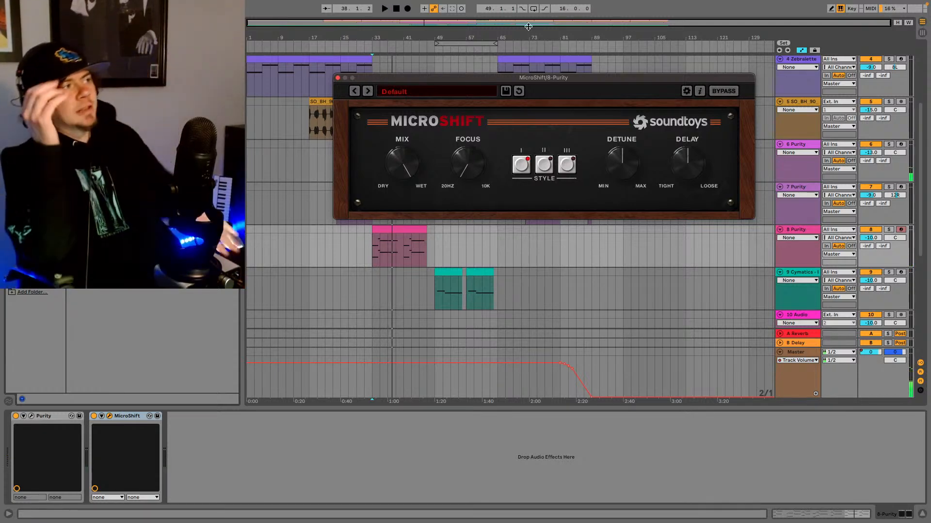
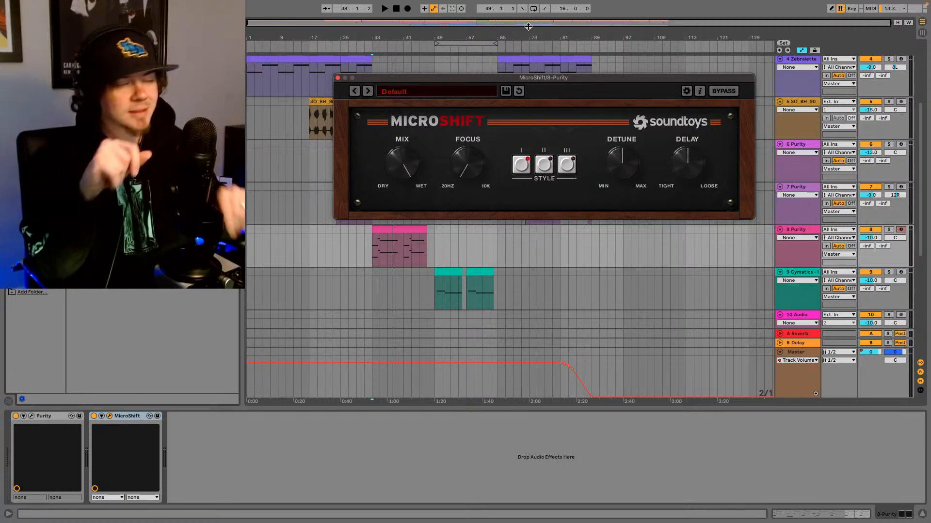
# Step: Audition MicroShift's AcousGtr CleanWide, Air and BGV Thickener presets from bar 33, settle on Double, and close the plugin window
pyautogui.press('space')
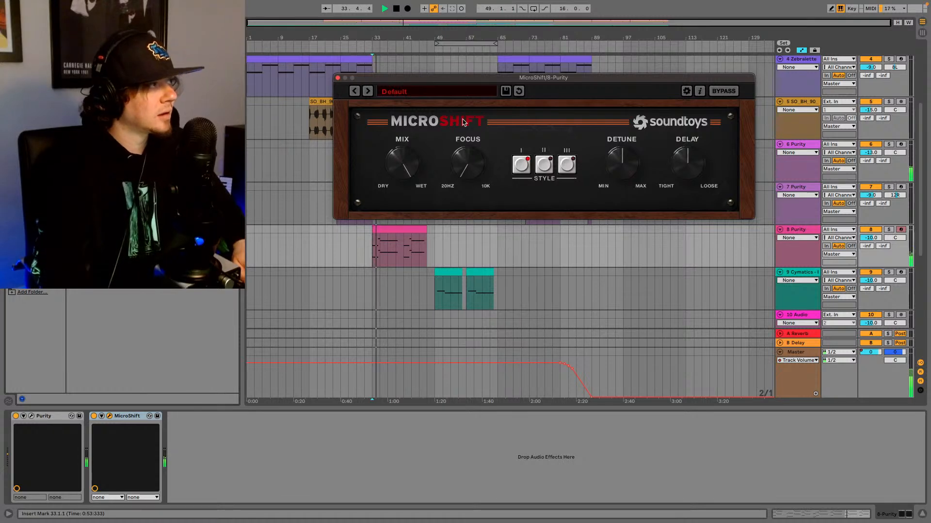
pyautogui.click(367, 91)
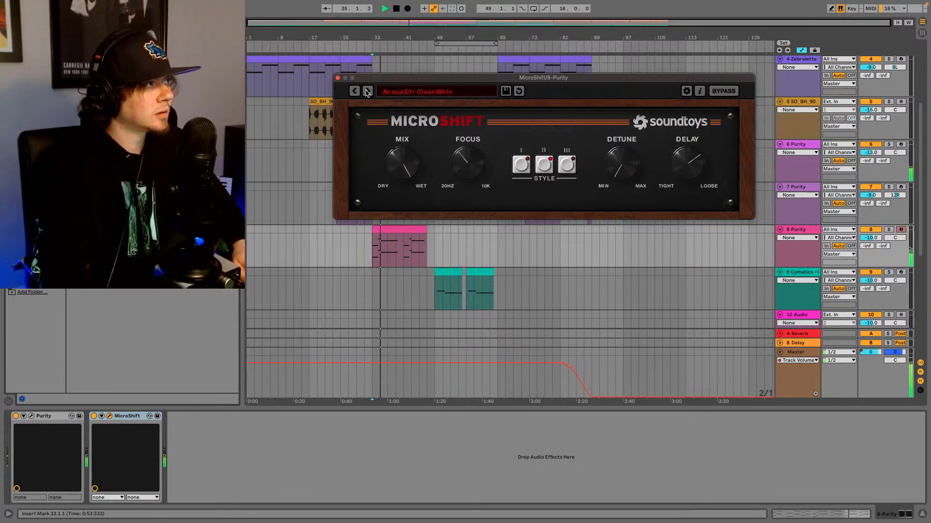
pyautogui.click(367, 91)
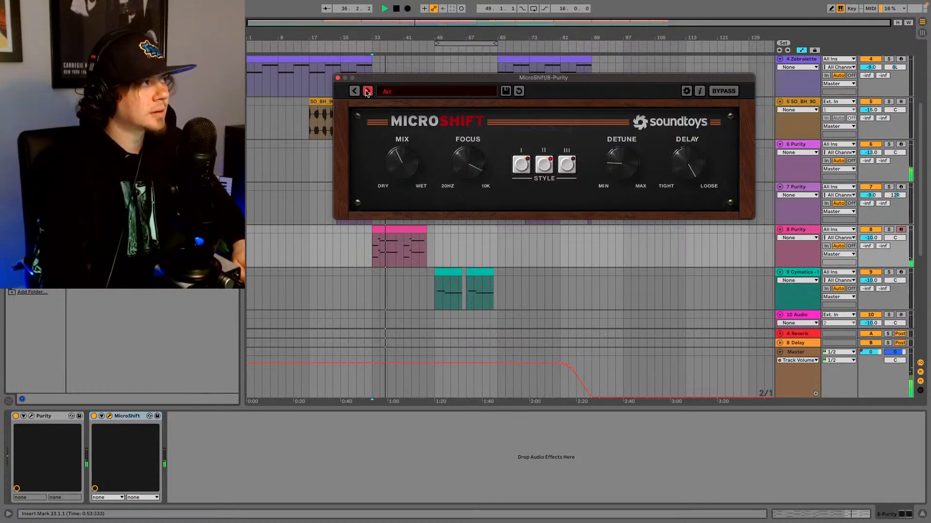
pyautogui.press('space')
pyautogui.press('space')
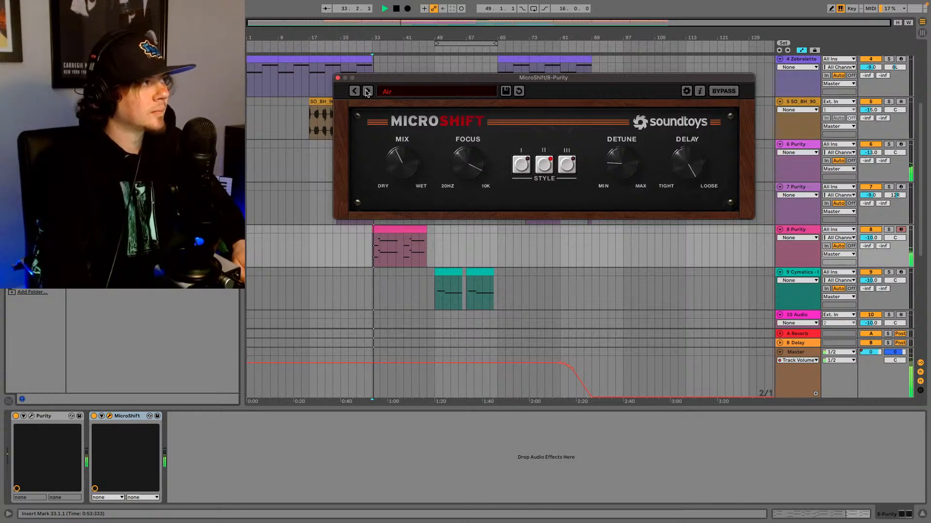
pyautogui.click(367, 91)
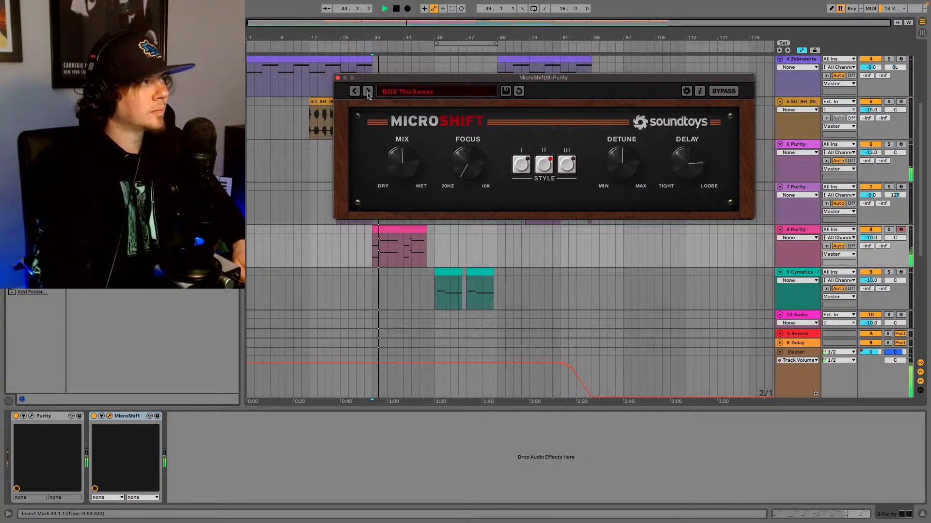
pyautogui.click(367, 91)
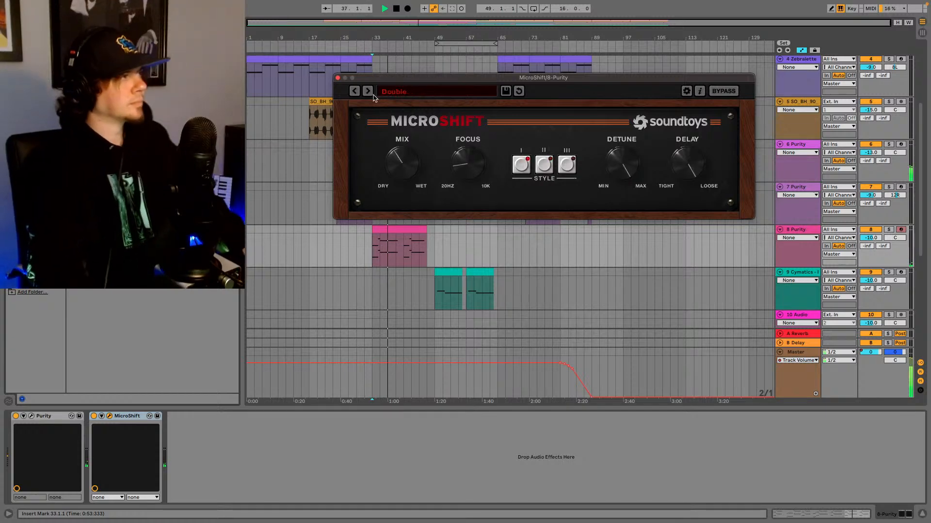
pyautogui.press('space')
pyautogui.press('space')
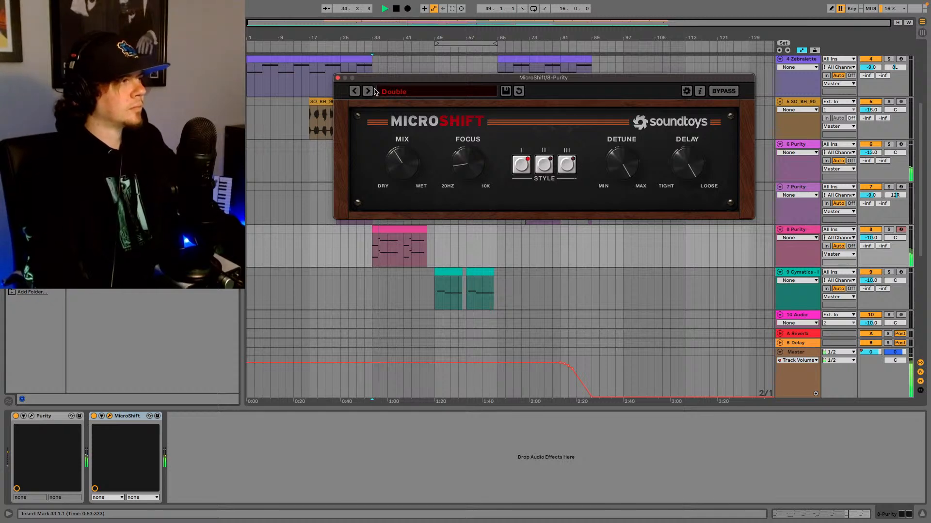
pyautogui.click(338, 78)
# Step: Select Cymatics track 13 at bar 35, stop playback, and pan the track slightly right, about 2R
pyautogui.scroll(3, 402, 206)
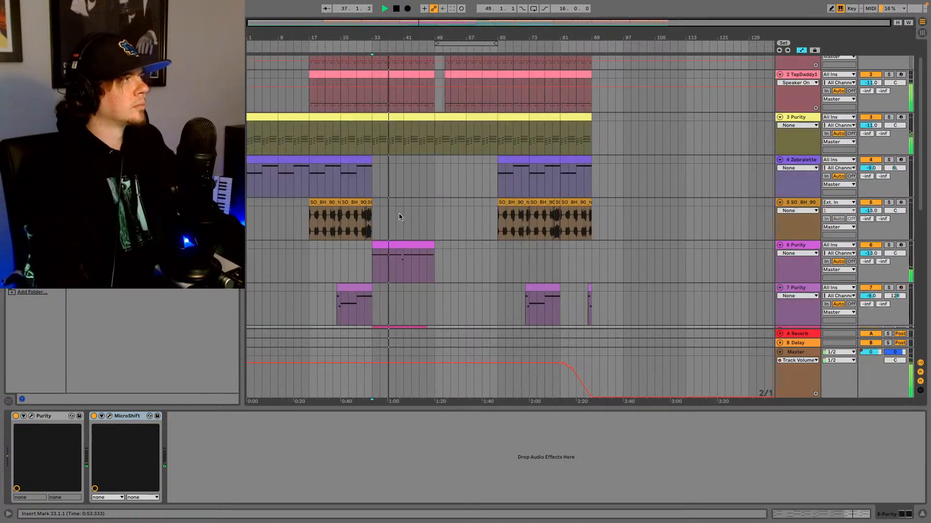
pyautogui.scroll(-8, 395, 213)
pyautogui.click(390, 224)
pyautogui.press('space')
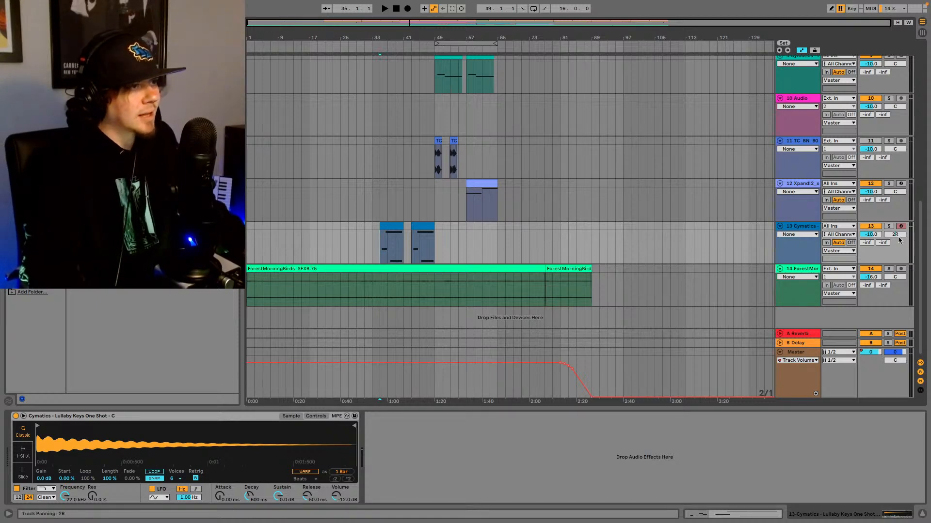
# Step: Play the mix from bar 33, briefly solo and unsolo Purity track 6, and restart playback from bar 33
pyautogui.scroll(4, 577, 118)
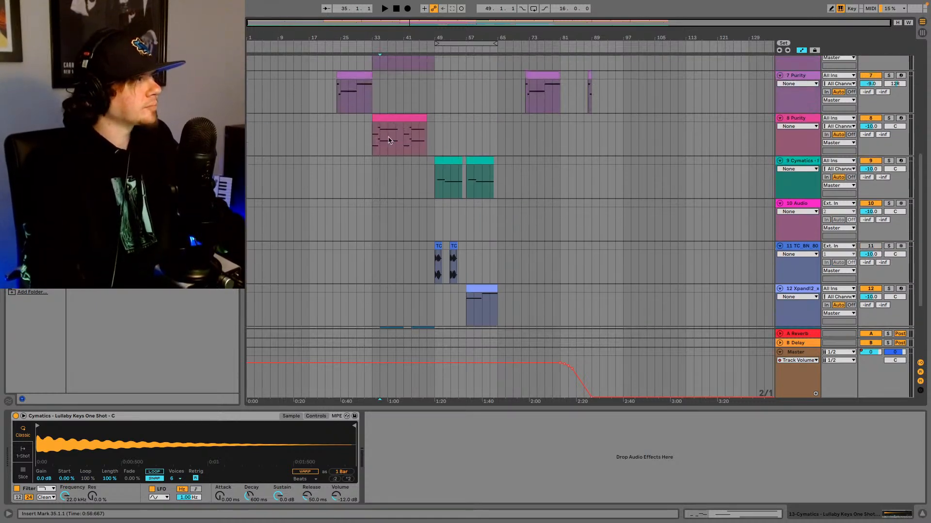
pyautogui.click(372, 139)
pyautogui.press('space')
pyautogui.scroll(-2, 463, 148)
pyautogui.scroll(7, 463, 146)
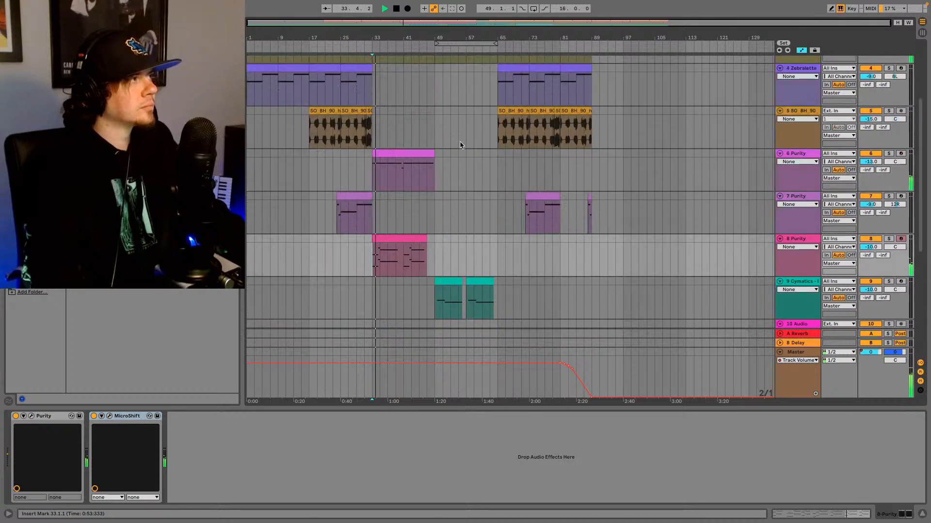
pyautogui.click(888, 153)
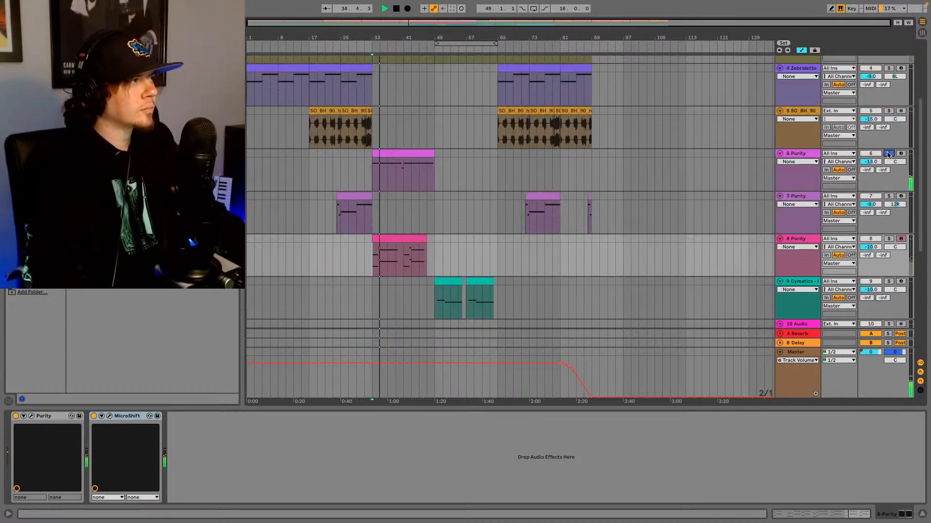
pyautogui.click(889, 153)
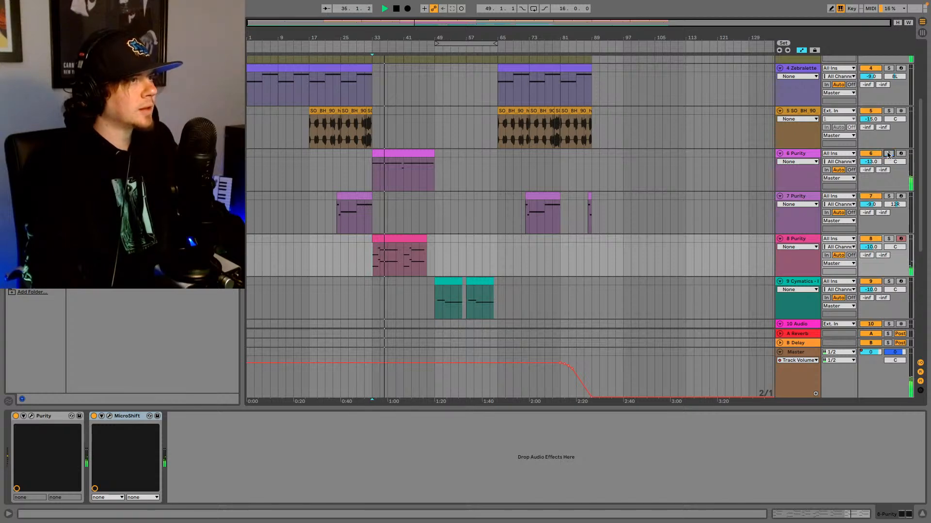
pyautogui.press('space')
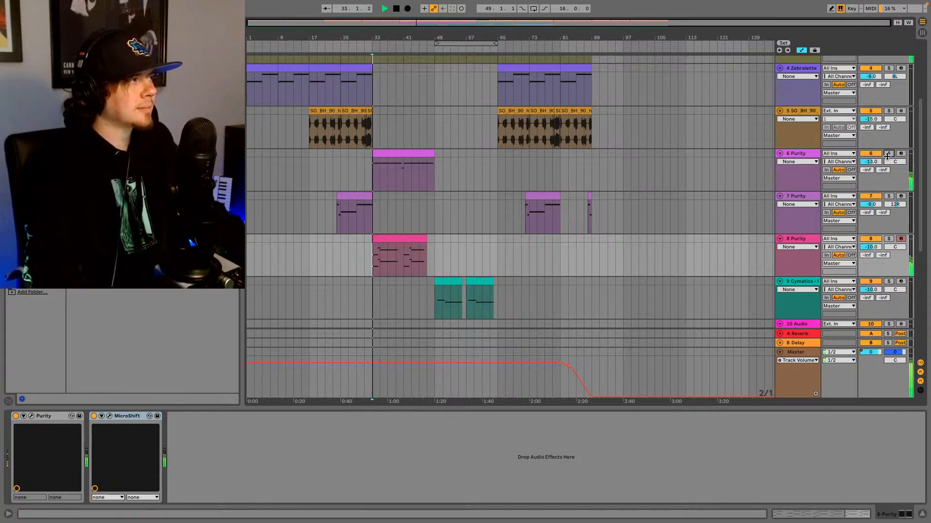
# Step: Pan Cymatics track 13 to 5R, listen to it from bar 35, and stop playback
pyautogui.scroll(-5, 738, 189)
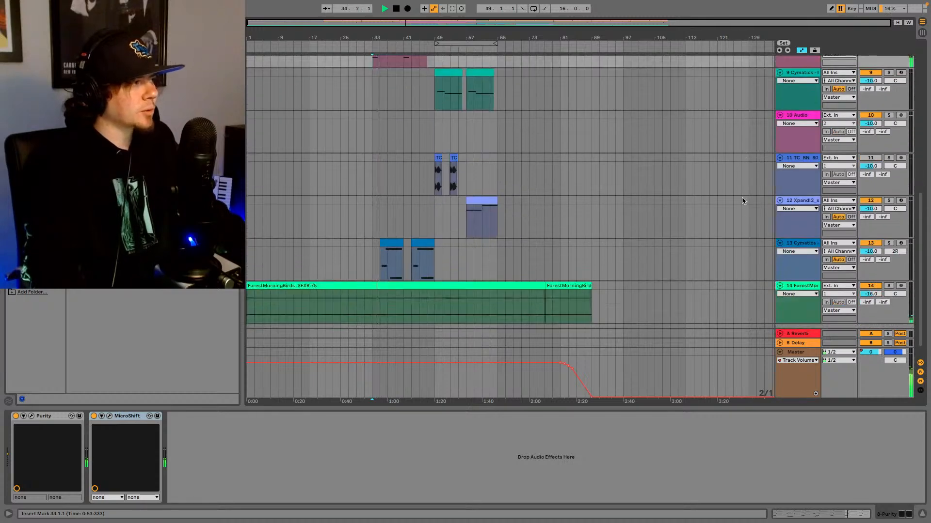
pyautogui.scroll(1, 894, 237)
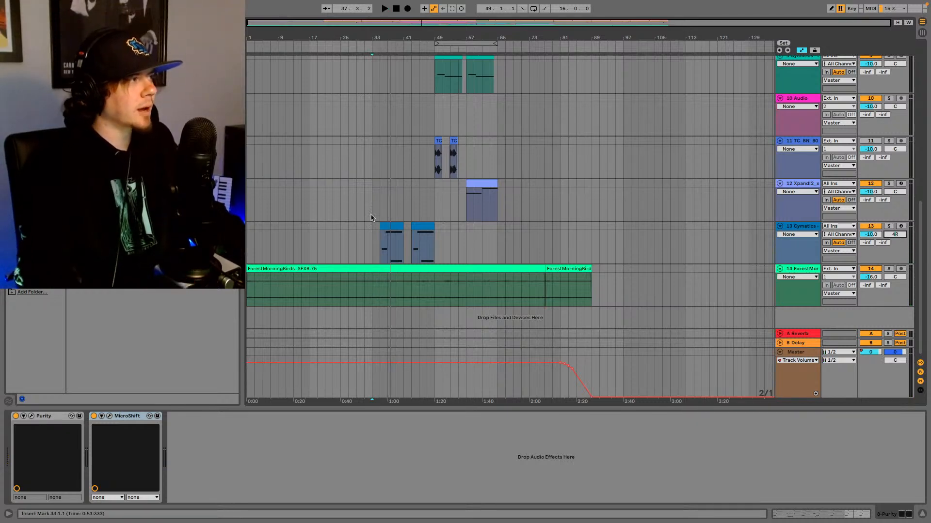
pyautogui.click(388, 225)
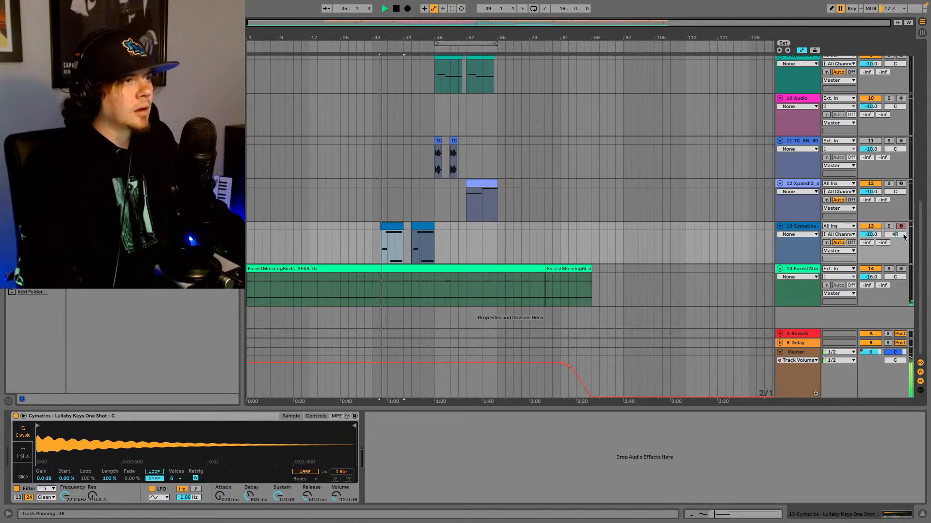
pyautogui.moveTo(900, 235); pyautogui.dragTo(900, 235)
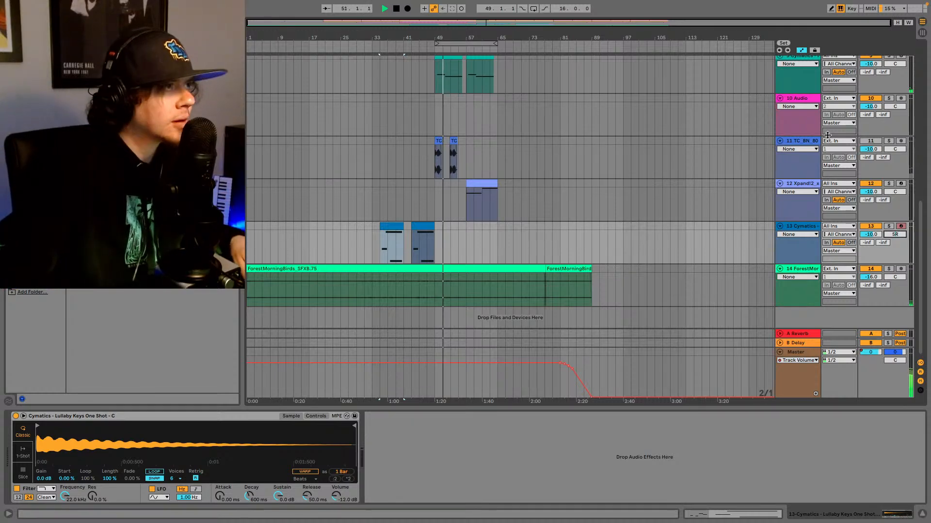
pyautogui.press('space')
# Step: Listen from bar 49 on the muted female vocals track 11, and delete that track
pyautogui.click(433, 164)
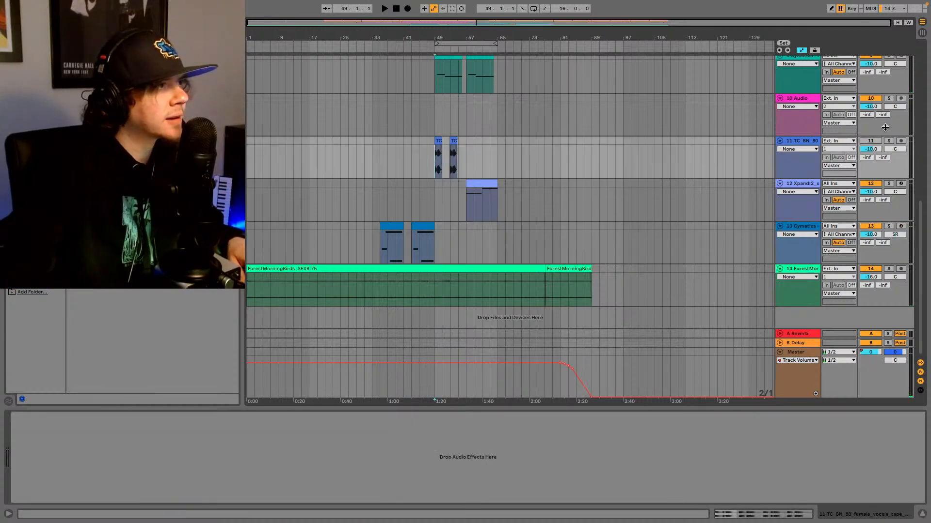
pyautogui.press('space')
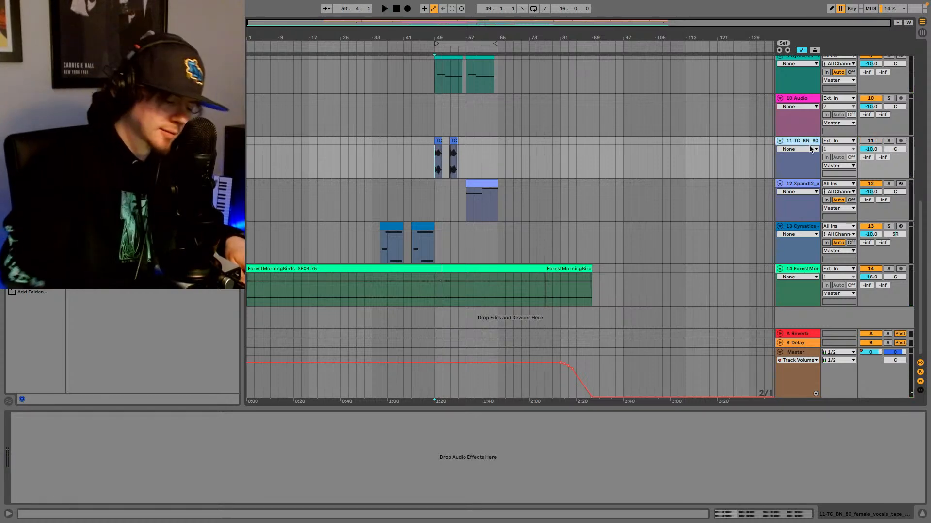
pyautogui.press('Delete')
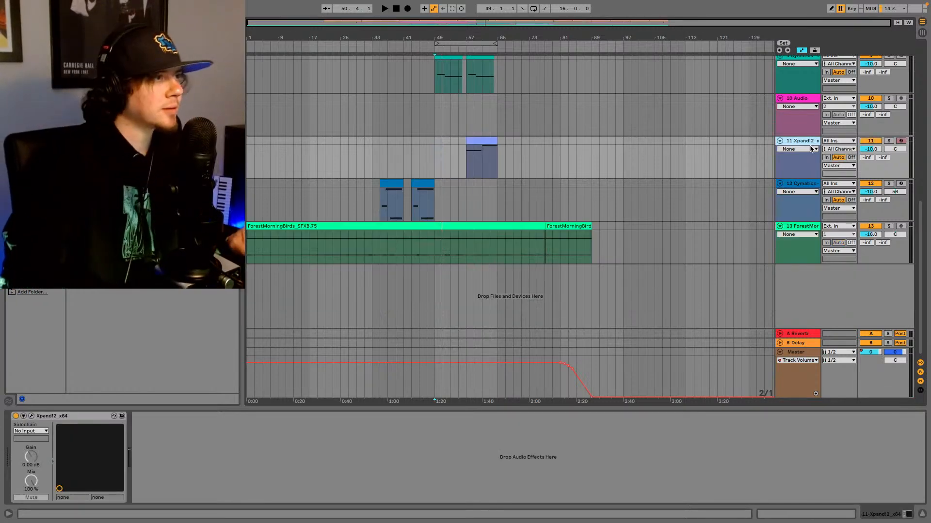
# Step: Play the section from bar 49 and raise the volume of Cymatics INSTR Spring track 9 to -5 dB
pyautogui.scroll(4, 680, 184)
pyautogui.scroll(4, 680, 163)
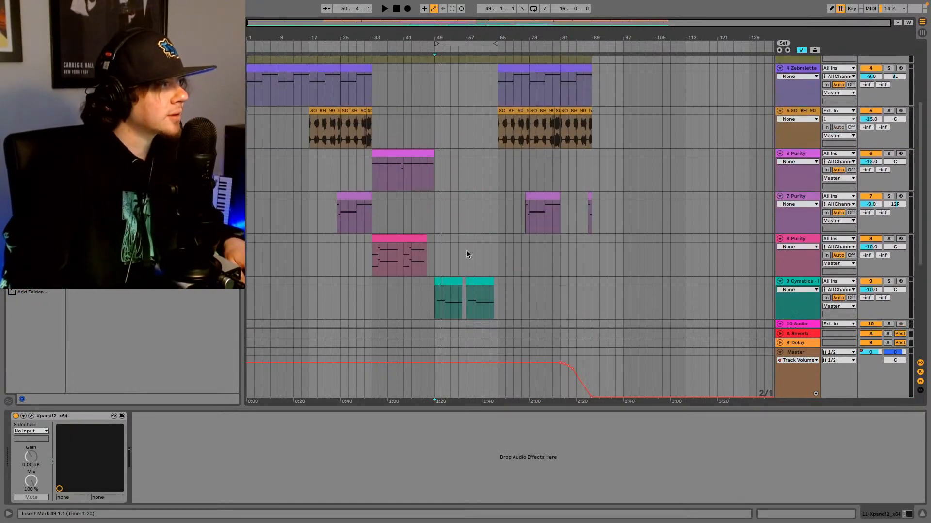
pyautogui.click(450, 253)
pyautogui.press('space')
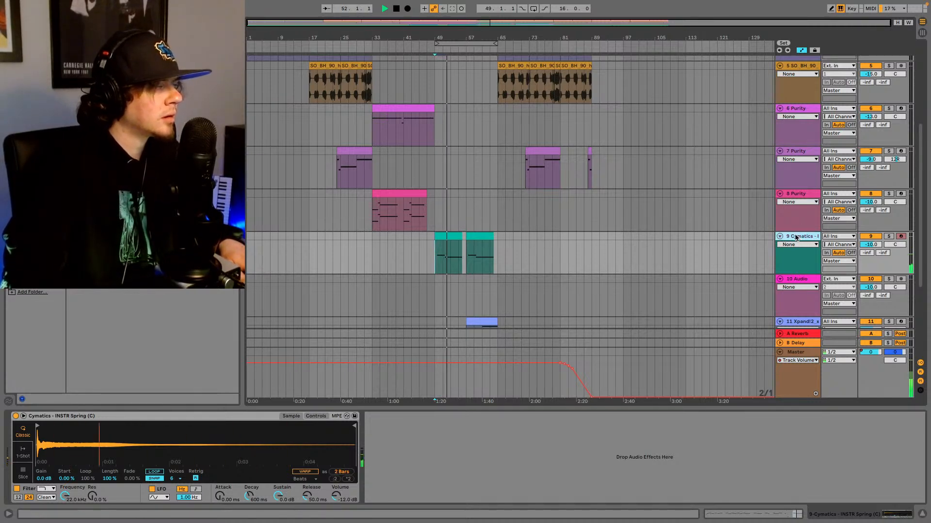
pyautogui.press('space')
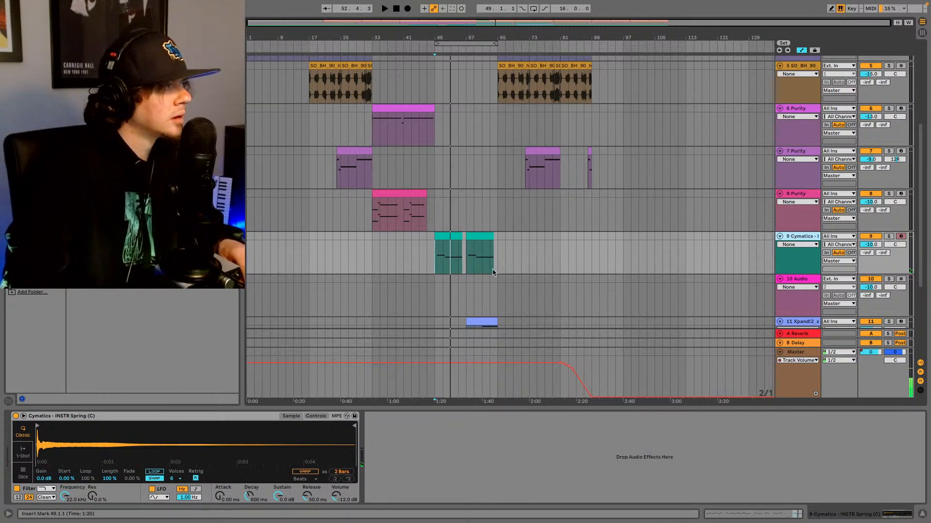
pyautogui.click(442, 236)
pyautogui.press('space')
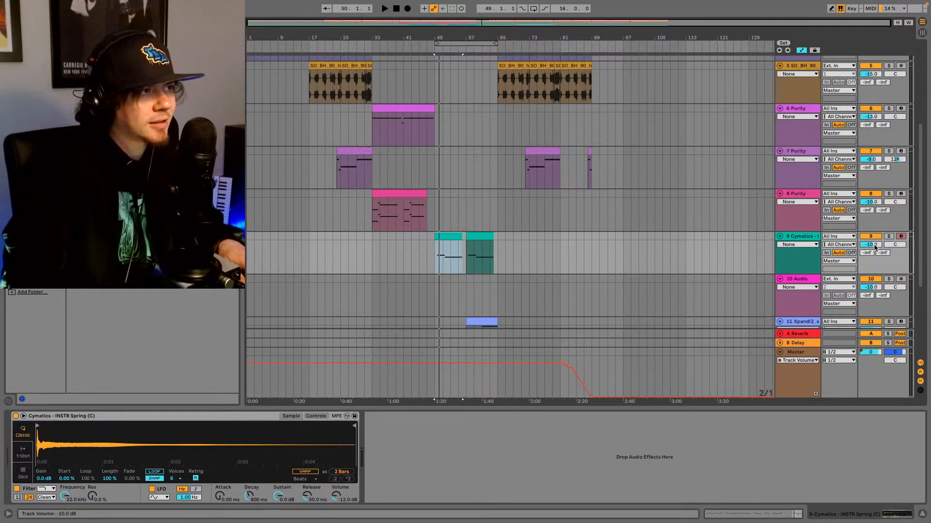
pyautogui.press('space')
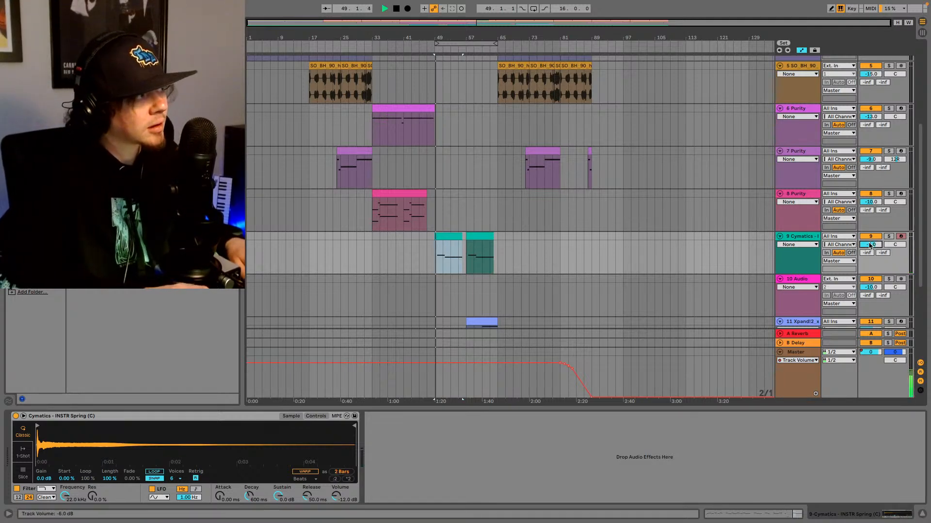
pyautogui.scroll(1, 871, 245)
pyautogui.scroll(1, 870, 246)
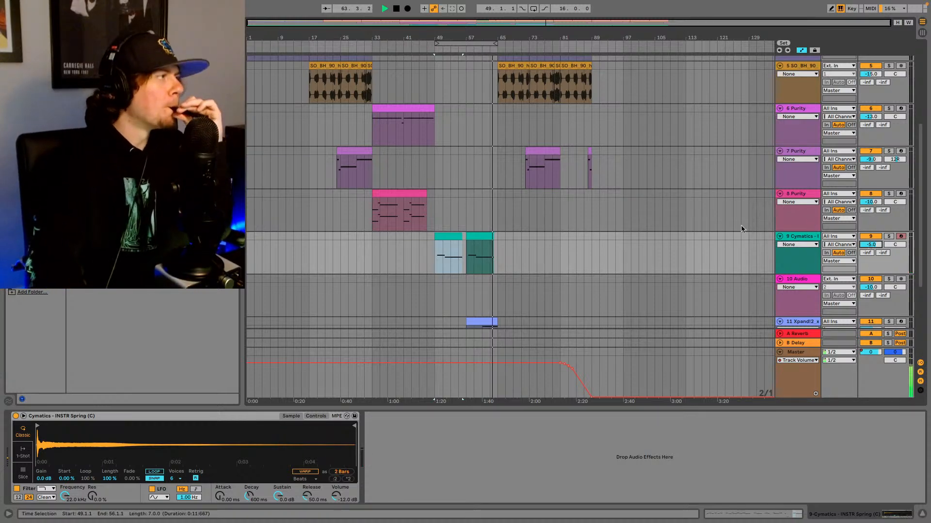
# Step: Set the panning of Zebralette track 4 to 4L while the mix plays on to the end
pyautogui.scroll(3, 595, 184)
pyautogui.scroll(3, 596, 185)
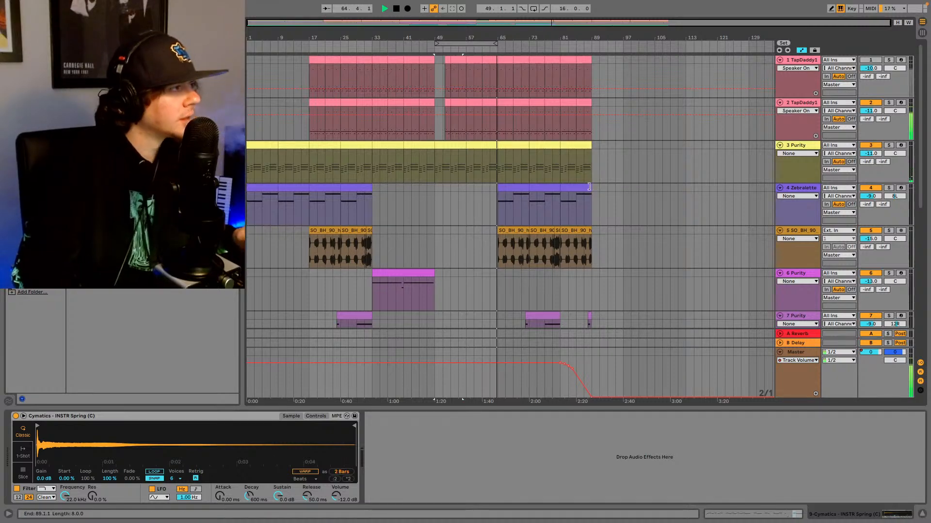
pyautogui.scroll(-6, 568, 236)
pyautogui.scroll(-3, 568, 236)
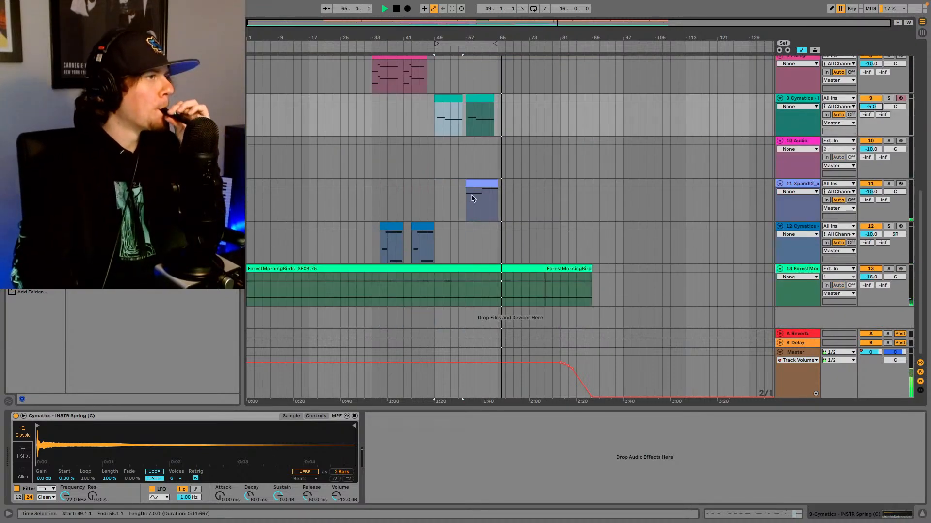
pyautogui.scroll(4, 545, 225)
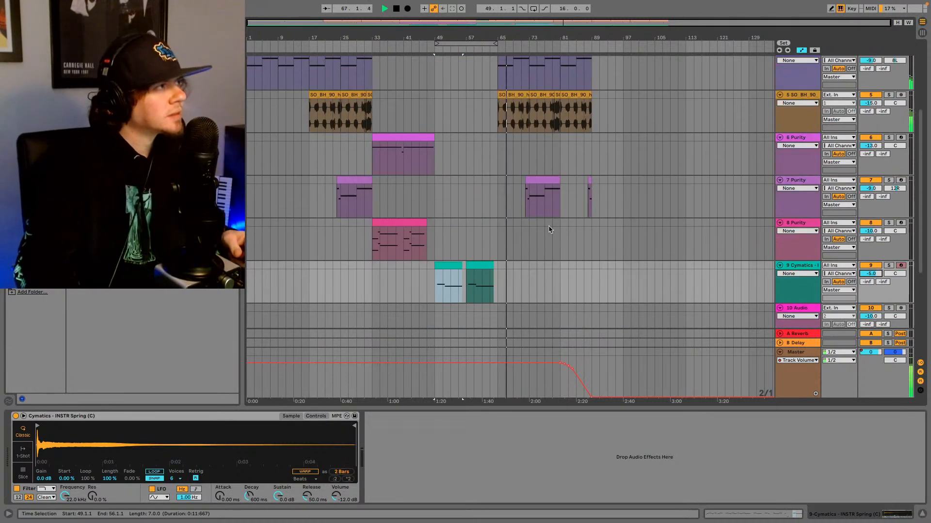
pyautogui.scroll(2, 550, 229)
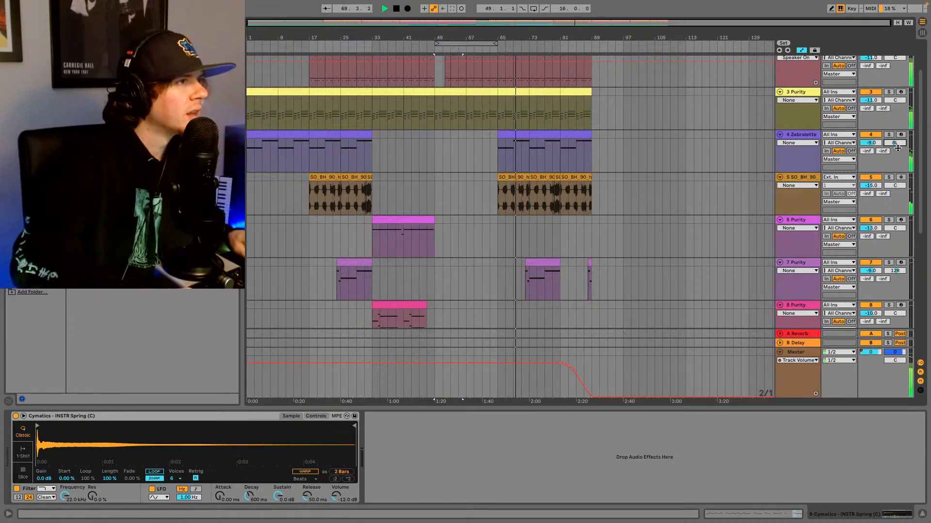
pyautogui.scroll(2, 897, 149)
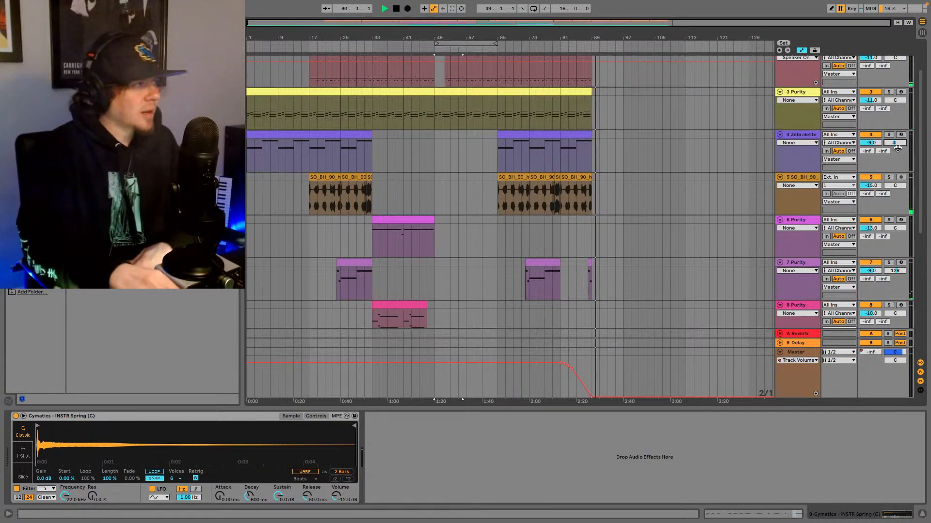
# Step: Play the whole beat from the start, lower TapDaddy track 2 to -12 dB, and stop playback
pyautogui.scroll(-10, 569, 293)
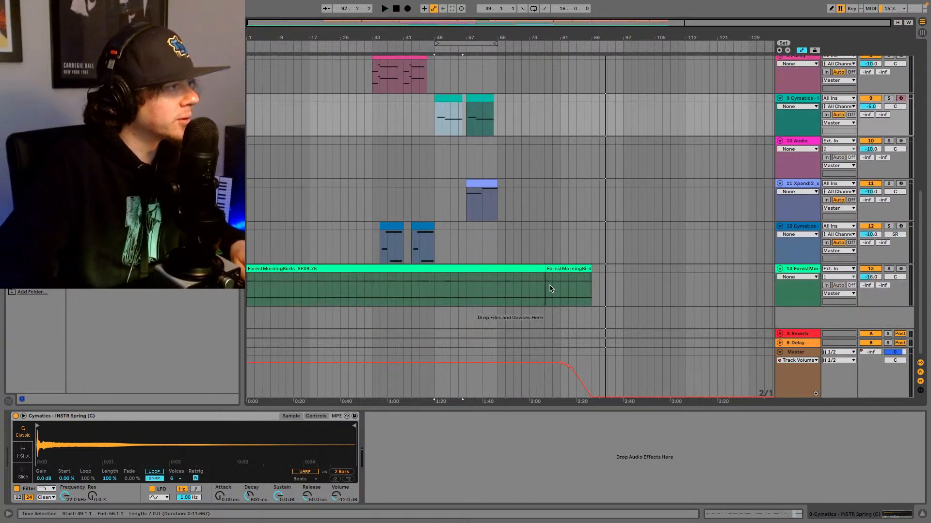
pyautogui.click(779, 50)
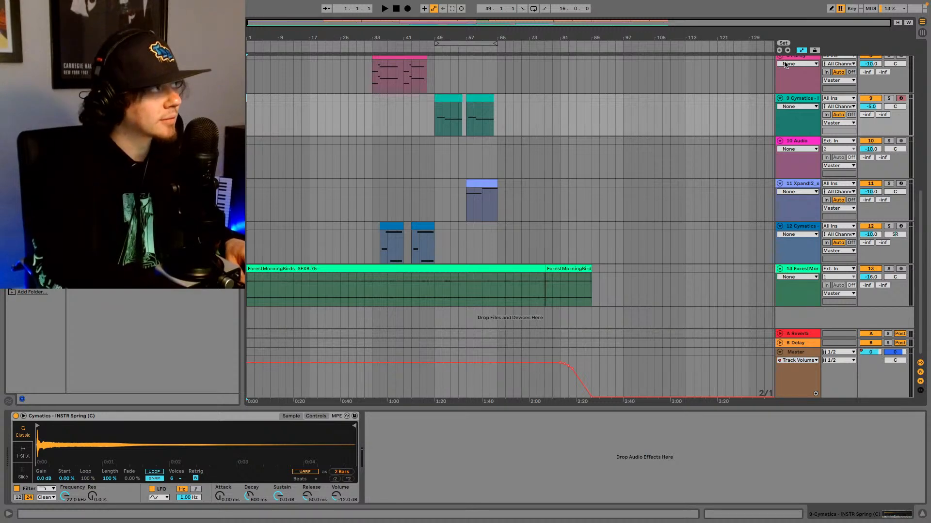
pyautogui.press('space')
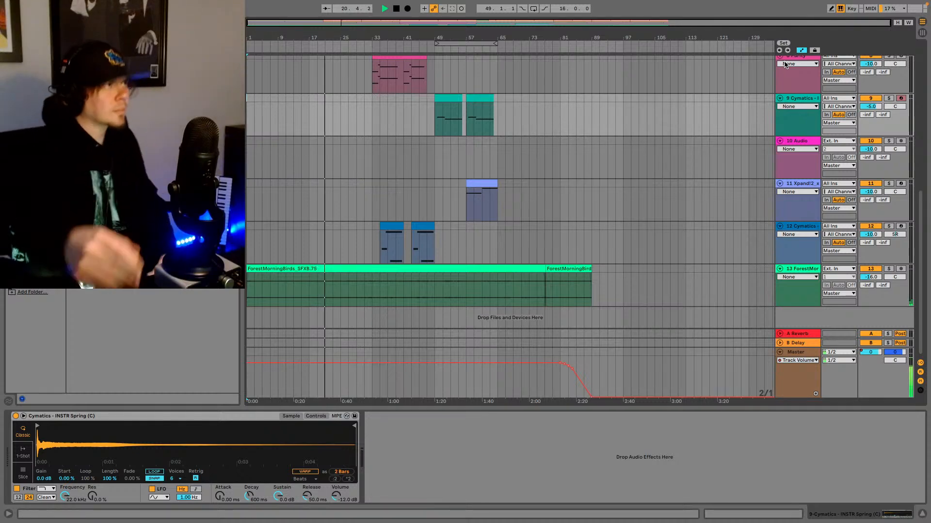
pyautogui.scroll(6, 710, 150)
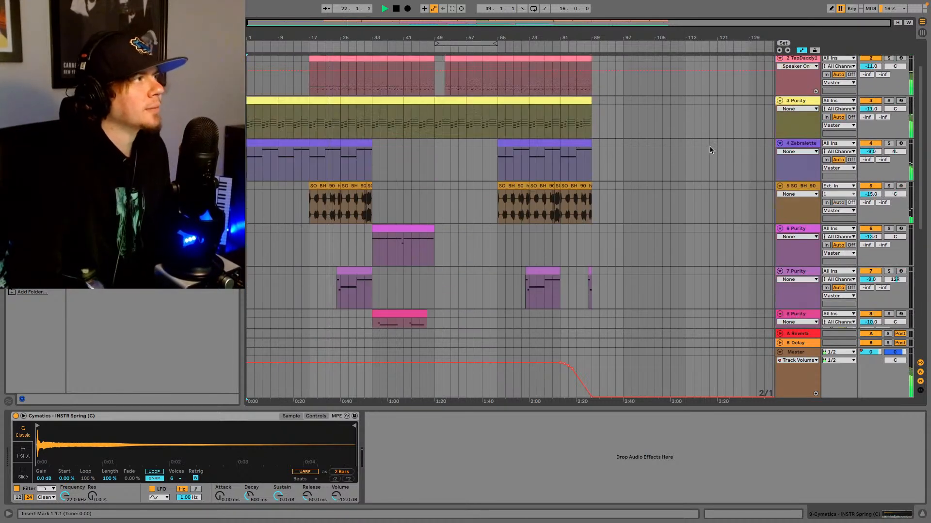
pyautogui.scroll(1, 710, 150)
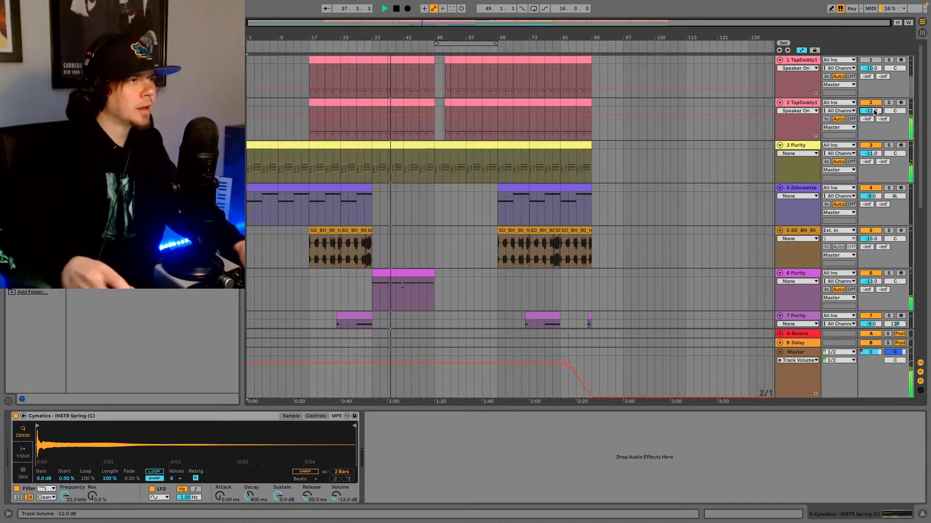
pyautogui.press('space')
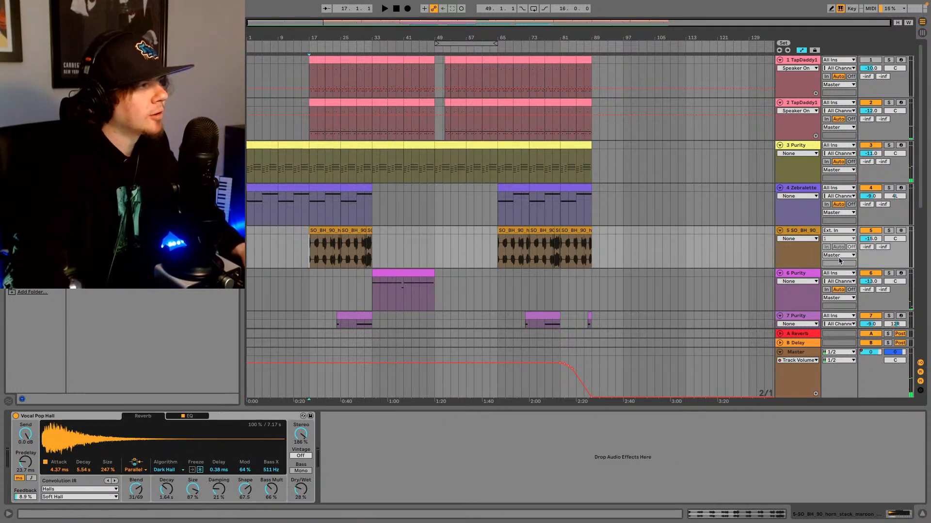
# Step: Raise the SO_BH_90 horn track 5 to -14 dB and listen to the mix from bar 17
pyautogui.click(307, 250)
pyautogui.scroll(1, 868, 241)
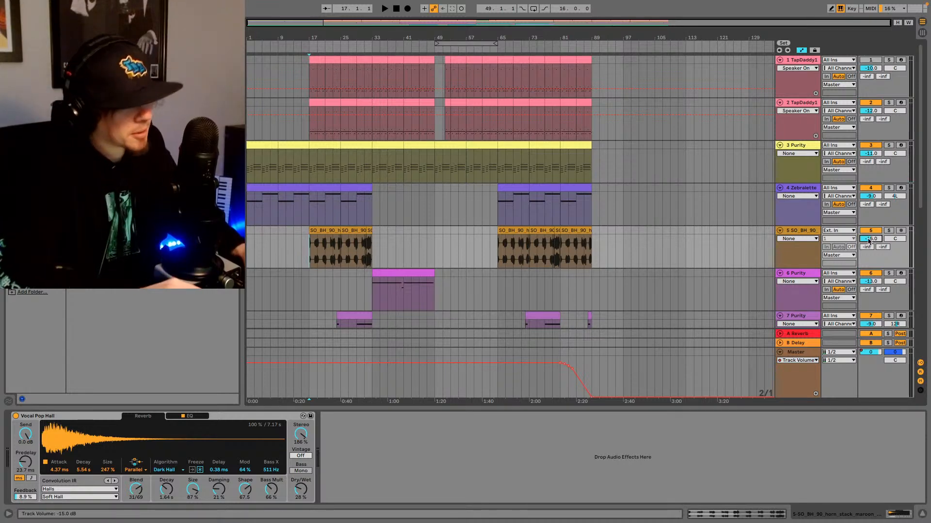
pyautogui.press('space')
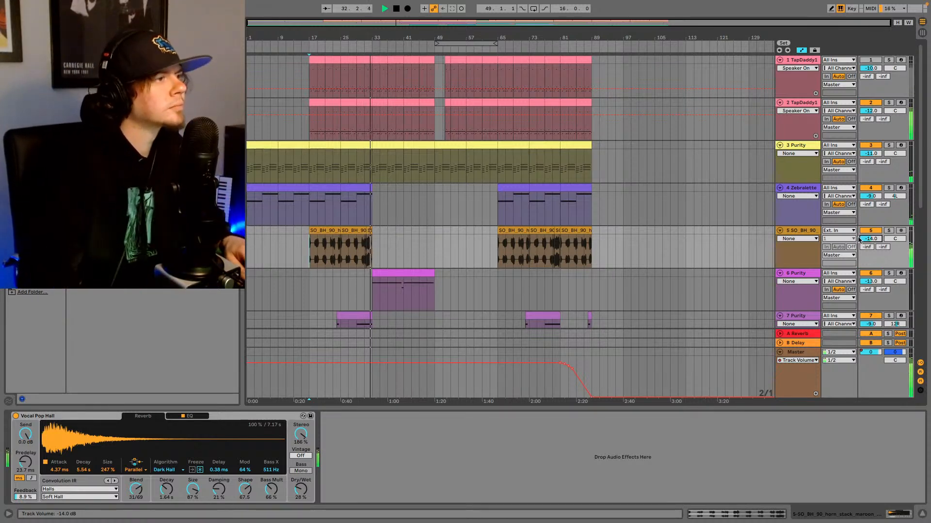
# Step: Set the volume of track 7 Purity to -10 dB and play the arrangement to hear the balance
pyautogui.scroll(-2, 737, 259)
pyautogui.scroll(-1, 722, 259)
pyautogui.scroll(-1, 499, 277)
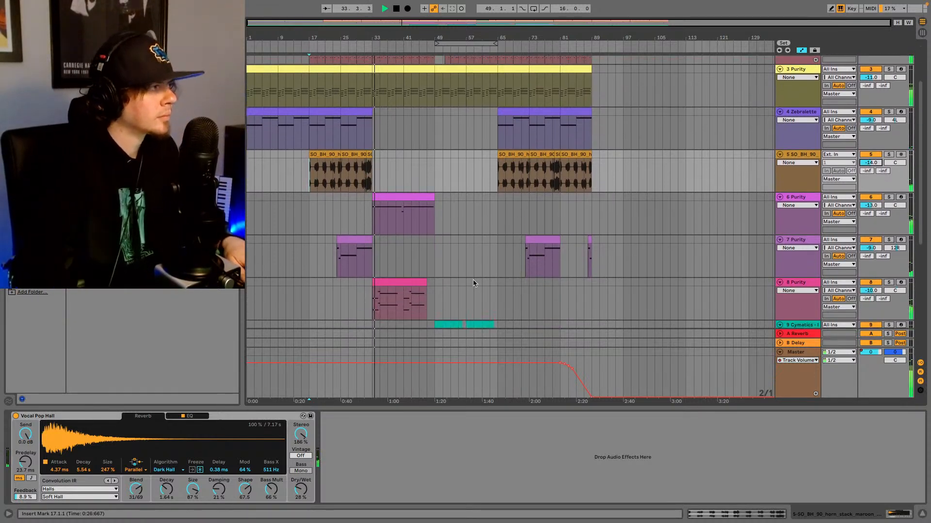
pyautogui.scroll(-1, 421, 267)
pyautogui.click(346, 227)
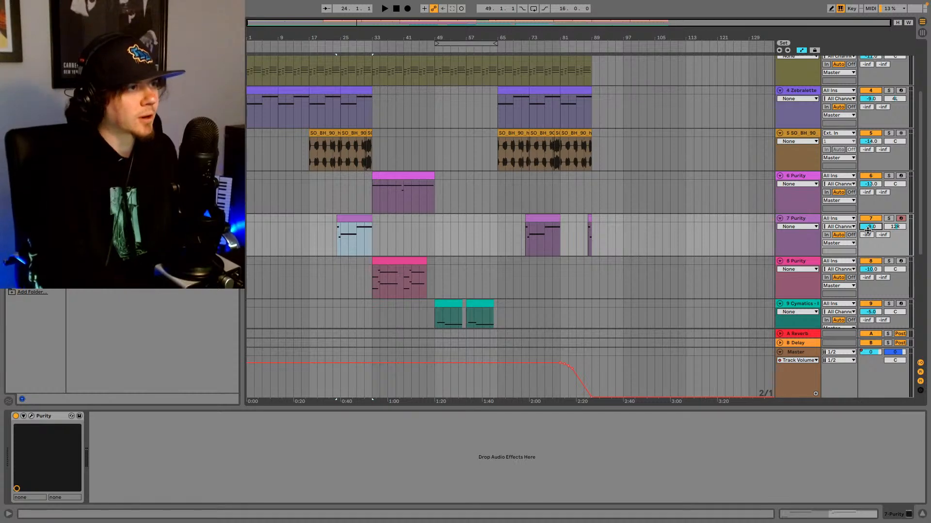
pyautogui.scroll(-1, 868, 230)
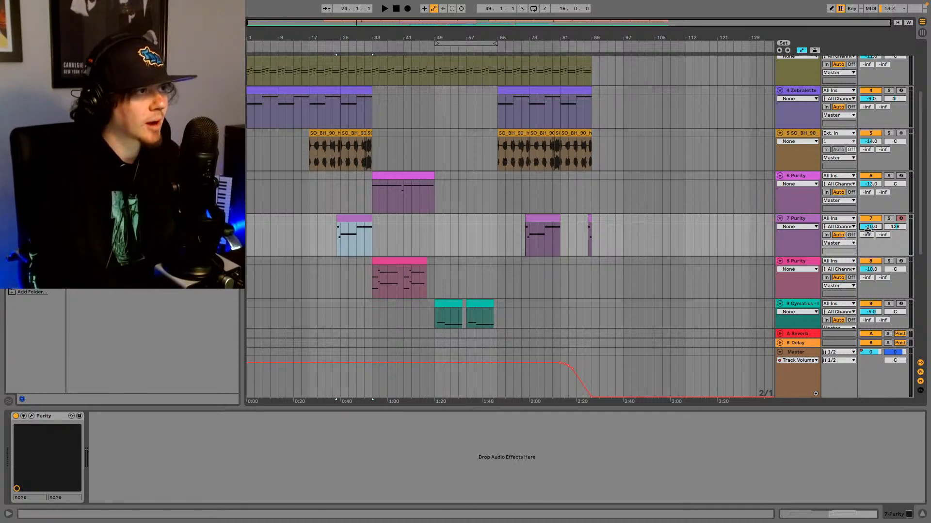
pyautogui.press('space')
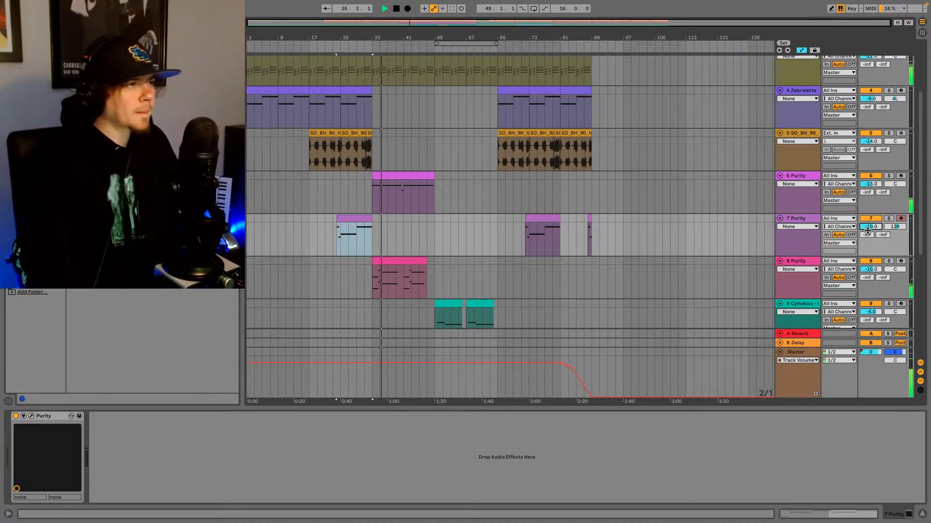
# Step: Add the UADx LA-2A Tube Compressor after MicroShift on track 8 Purity
pyautogui.click(795, 262)
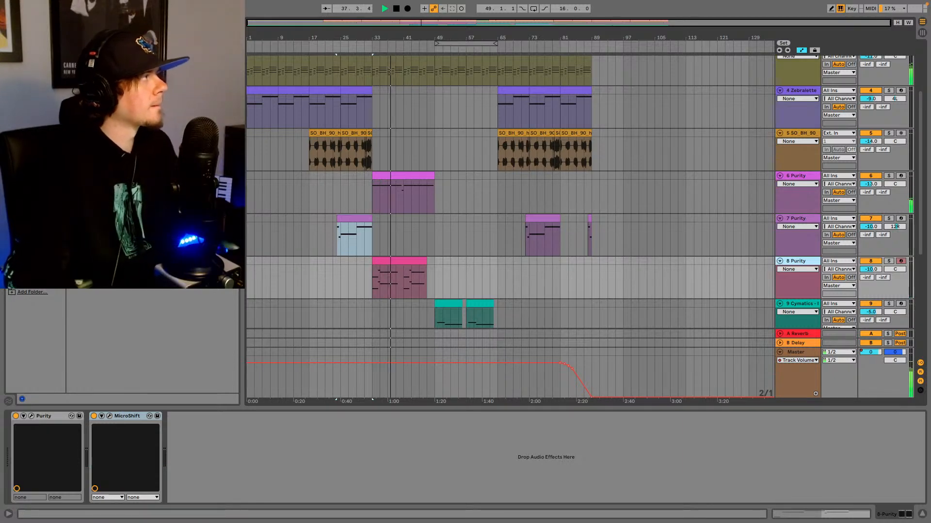
pyautogui.press('space')
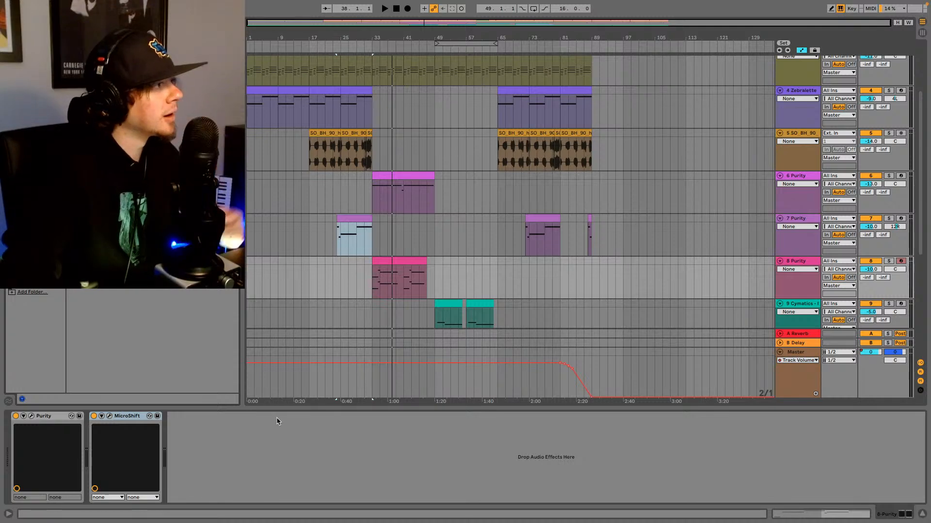
pyautogui.moveTo(230, 380); pyautogui.dragTo(265, 459)
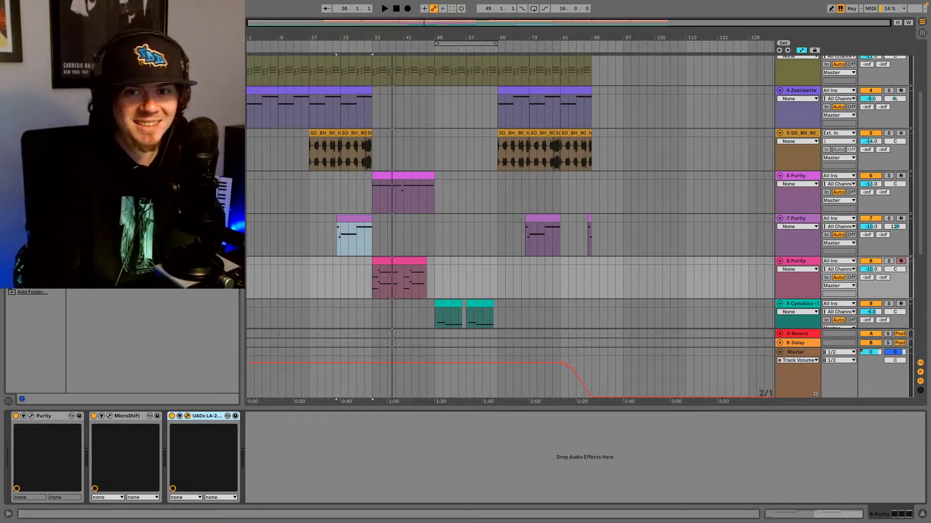
# Step: Raise the LA-2A's Peak Reduction to about 60 on track 8 while playing the section from bar 33
pyautogui.click(372, 283)
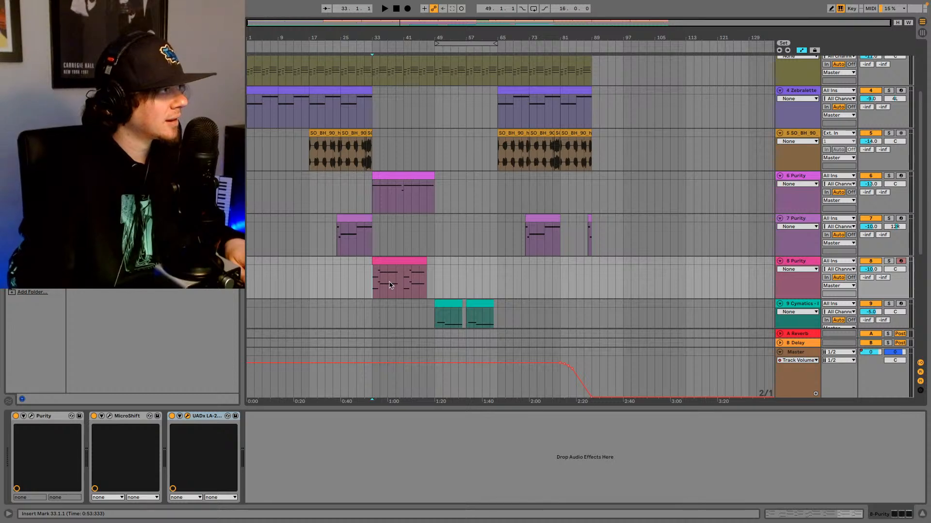
pyautogui.press('space')
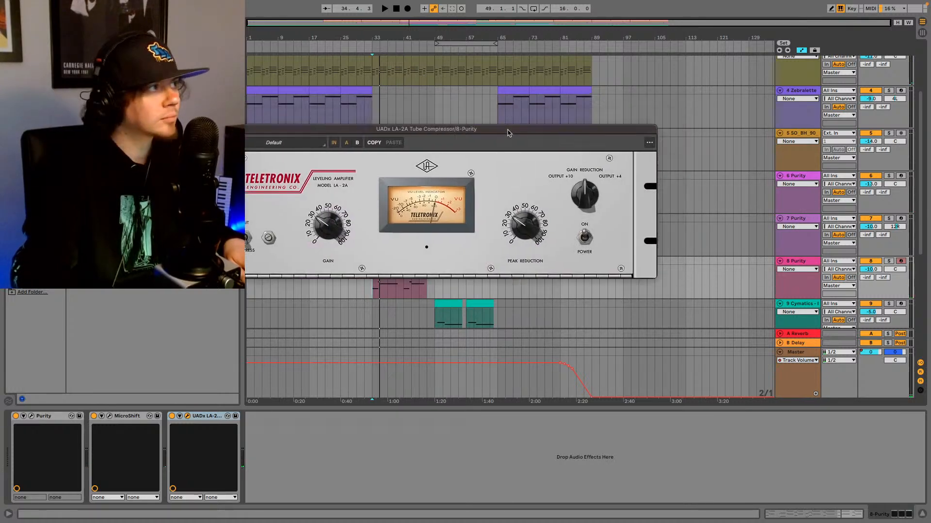
pyautogui.moveTo(509, 131); pyautogui.dragTo(632, 135)
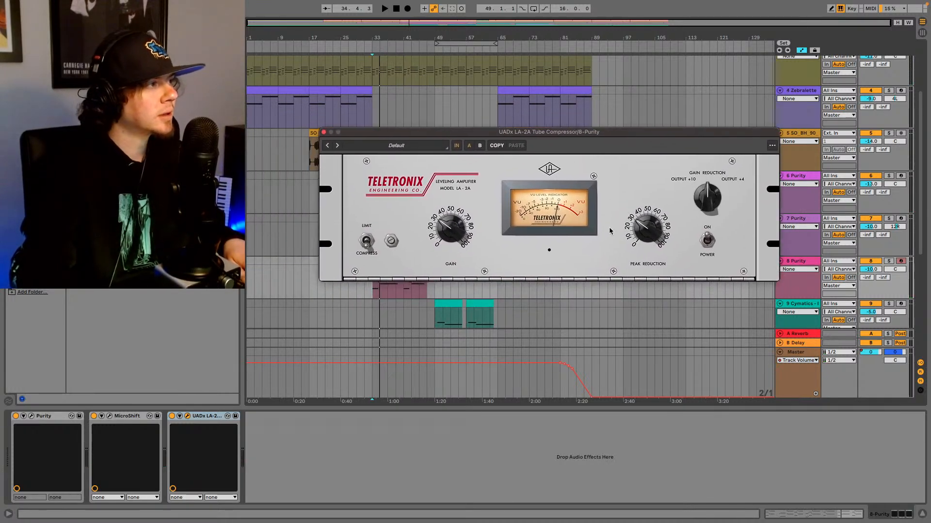
pyautogui.press('space')
pyautogui.moveTo(654, 229)
pyautogui.mouseDown()
pyautogui.moveTo(661, 212)
pyautogui.moveTo(649, 227)
pyautogui.mouseUp()
pyautogui.press('space')
pyautogui.press('space')
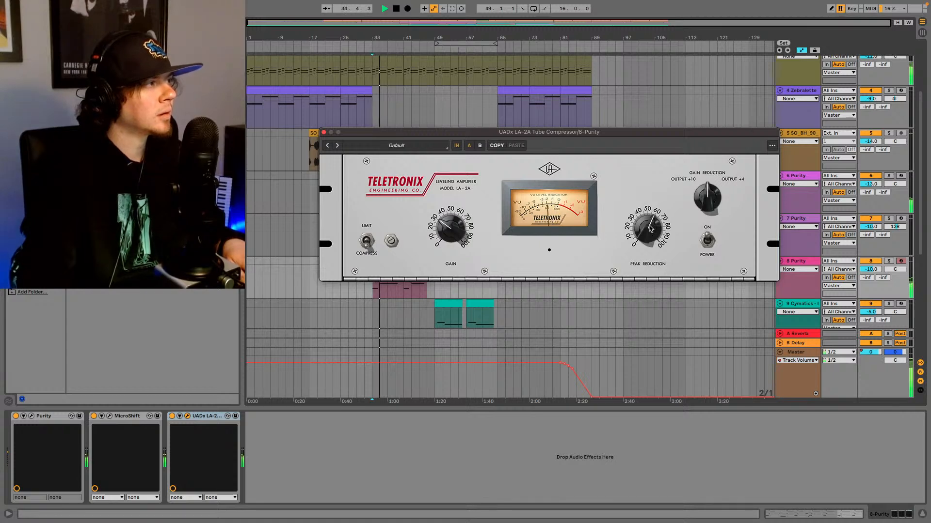
# Step: Compare track 8 with the LA-2A bypassed and enabled during playback from bar 33, leave it enabled and close the plug-in window
pyautogui.press('space')
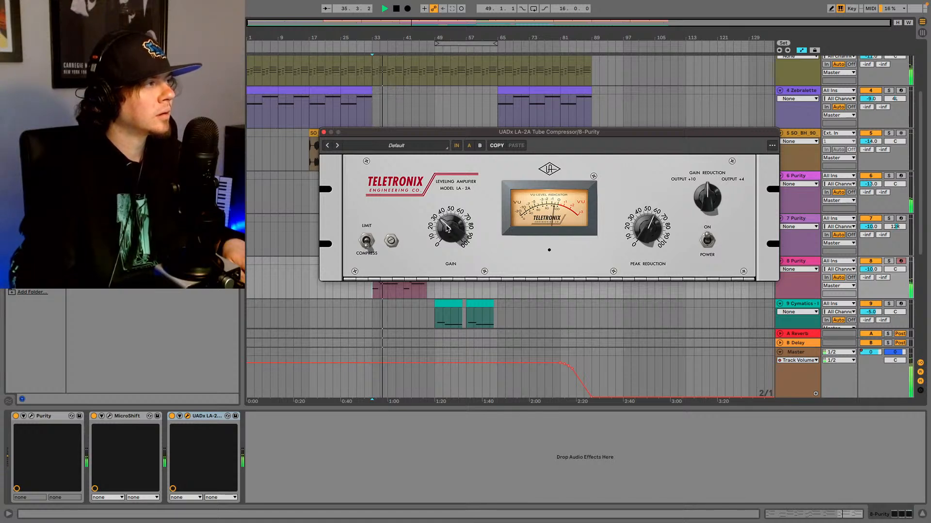
pyautogui.press('space')
pyautogui.press('space')
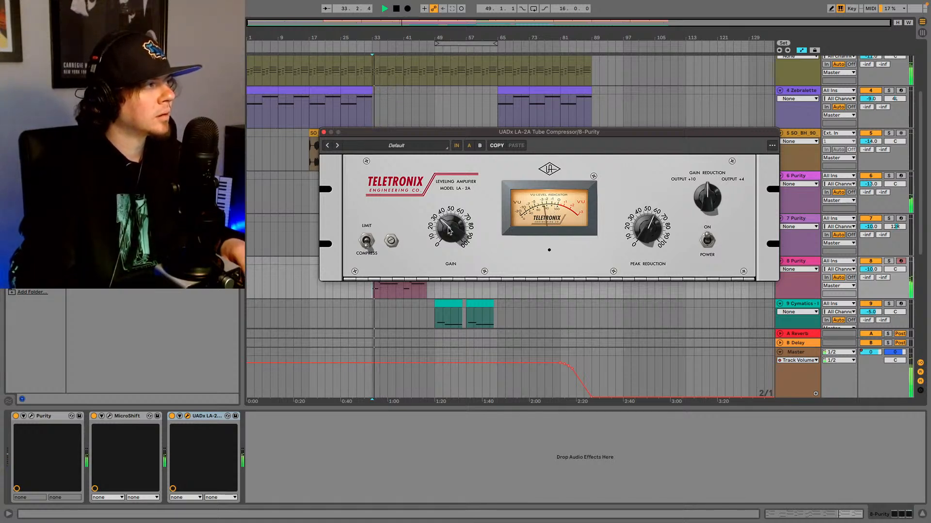
pyautogui.click(172, 416)
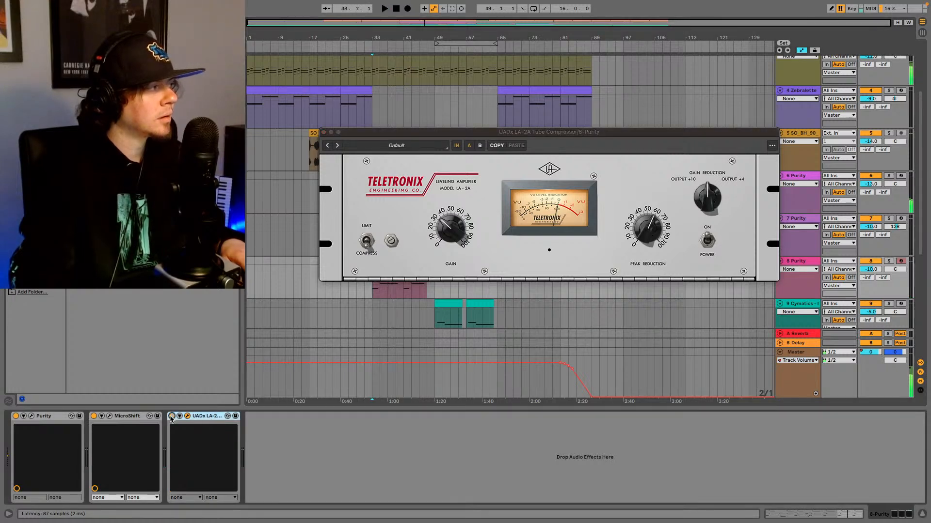
pyautogui.press('space')
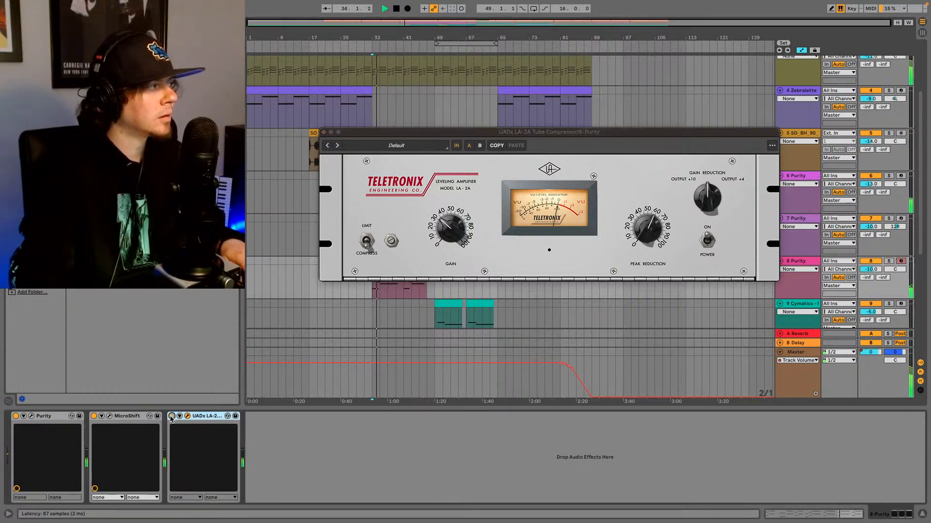
pyautogui.click(171, 417)
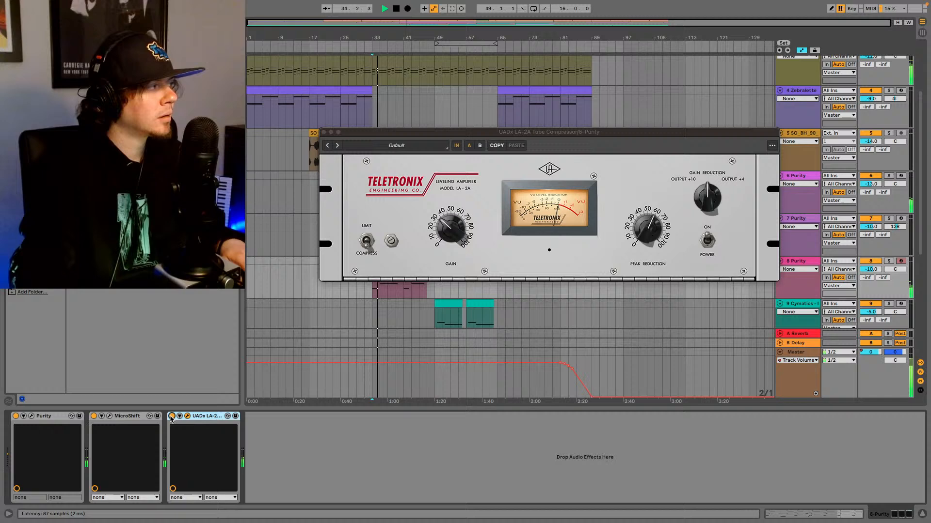
pyautogui.click(324, 132)
pyautogui.press('space')
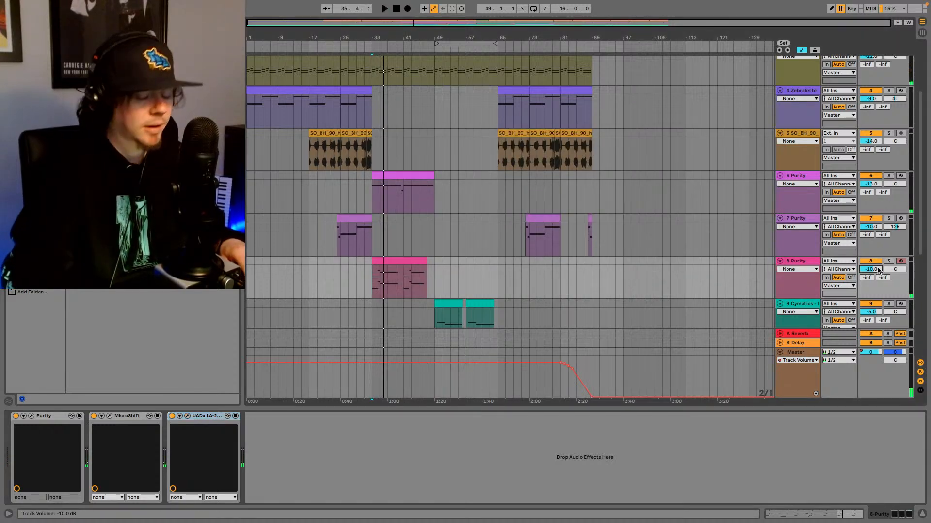
# Step: Lower the volume of track 8 Purity to -16 dB while listening from bar 33
pyautogui.press('space')
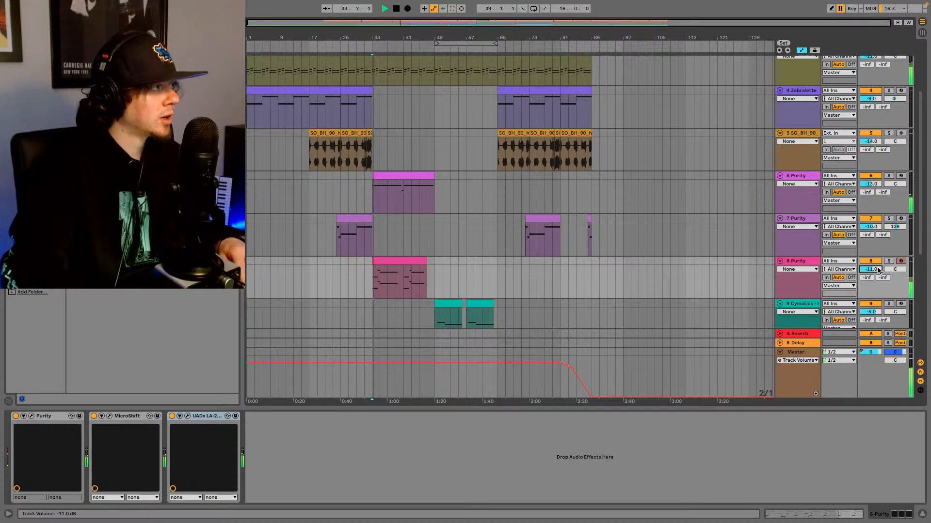
pyautogui.scroll(-1, 879, 270)
pyautogui.scroll(-1, 879, 270)
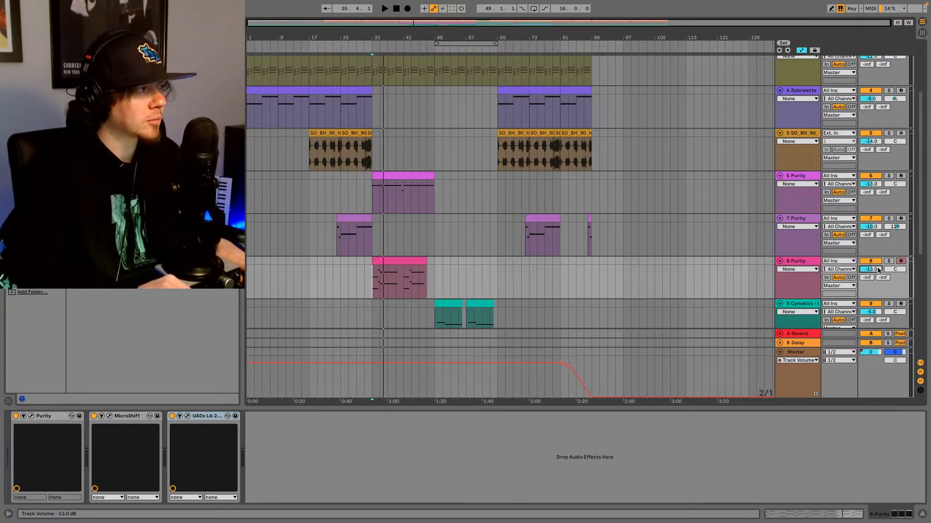
pyautogui.press('space')
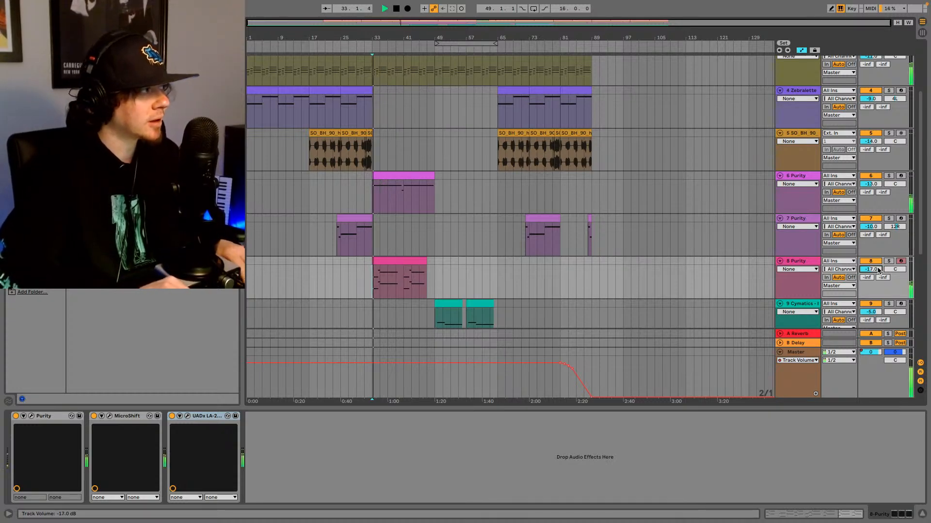
pyautogui.scroll(1, 878, 270)
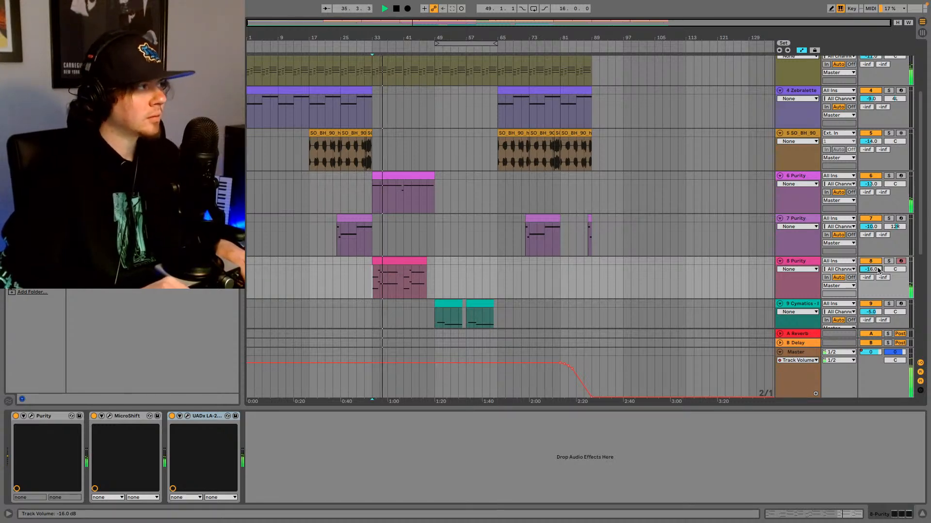
# Step: Set the volume of track 6 Purity to -11 dB during playback
pyautogui.click(797, 177)
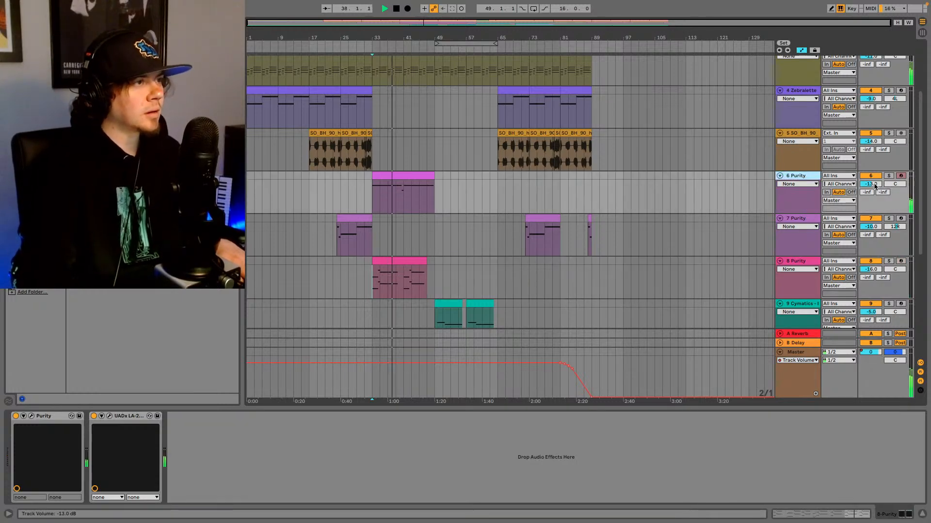
pyautogui.scroll(1, 874, 185)
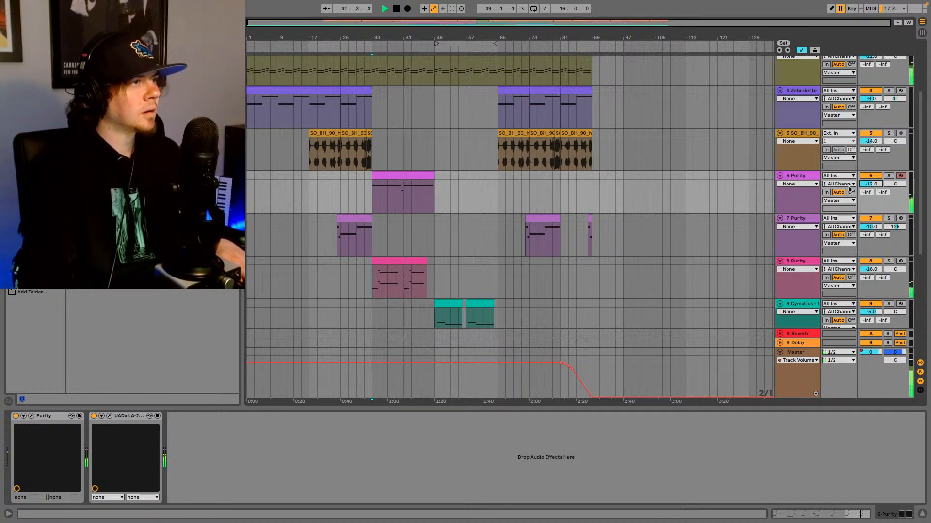
pyautogui.moveTo(871, 186); pyautogui.dragTo(870, 188)
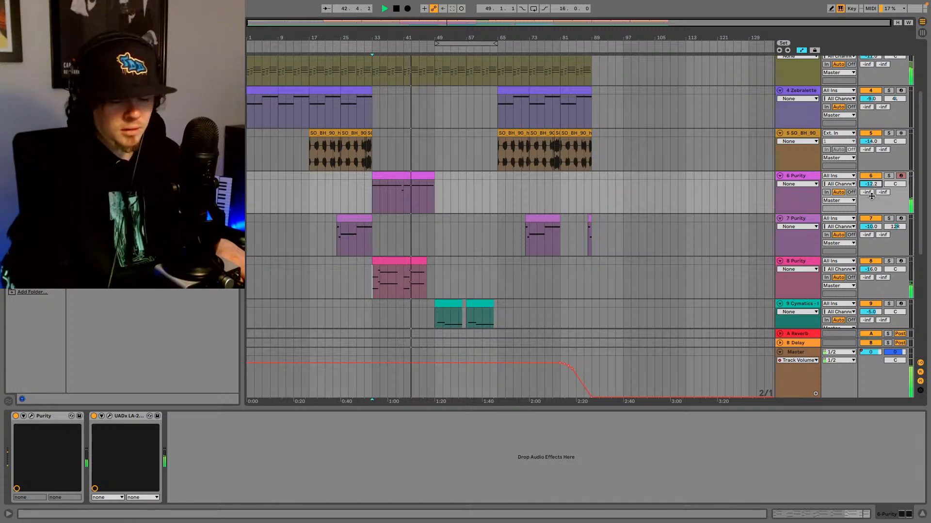
pyautogui.write('-11')
pyautogui.press('Return')
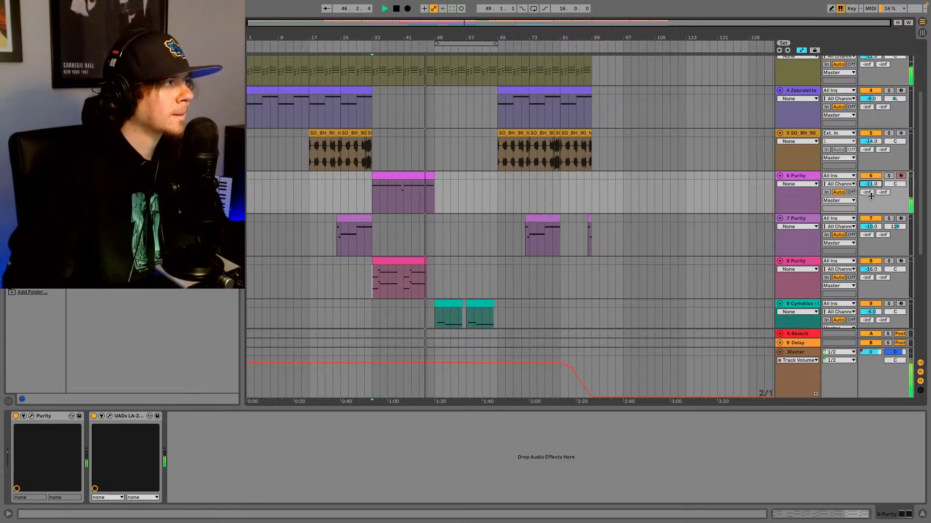
# Step: Set the volume of track 12 Cymatics to -9 dB and audition it from bar 33
pyautogui.scroll(-5, 692, 185)
pyautogui.scroll(-1, 691, 184)
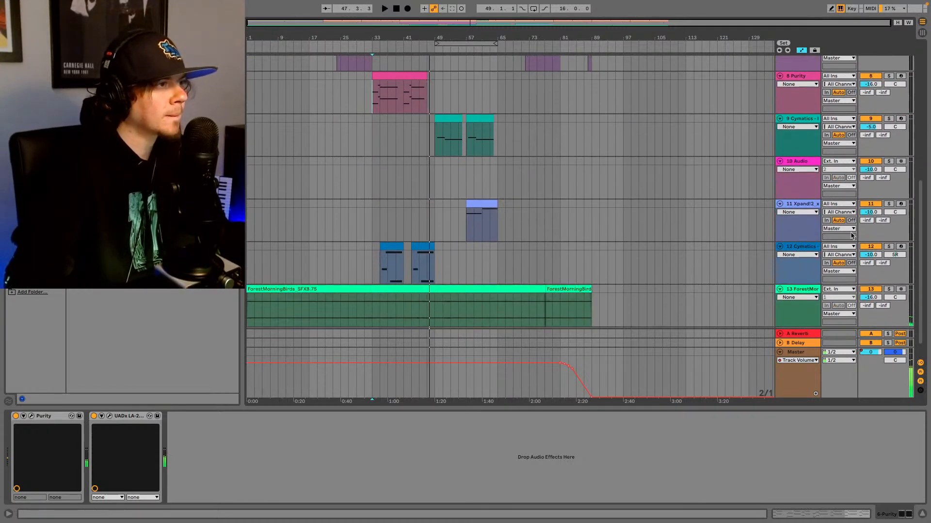
pyautogui.press('Up')
pyautogui.press('space')
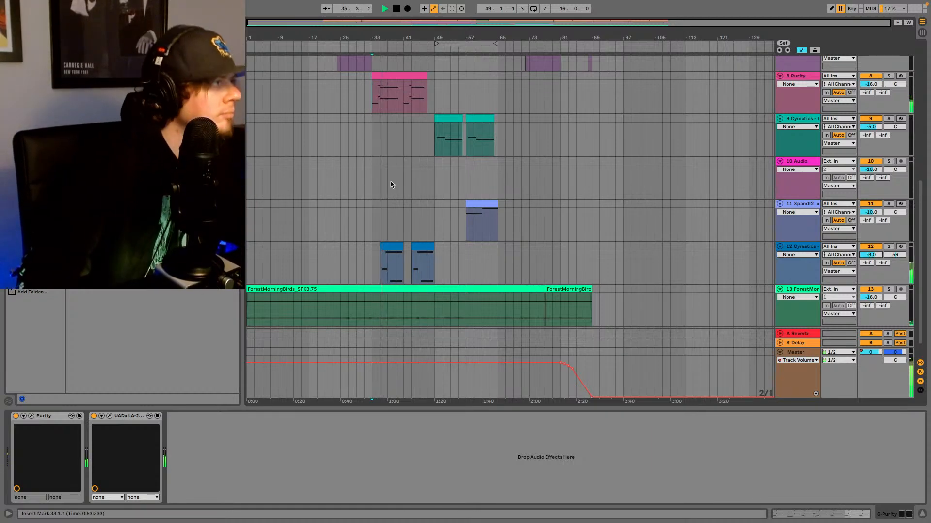
pyautogui.press('Down')
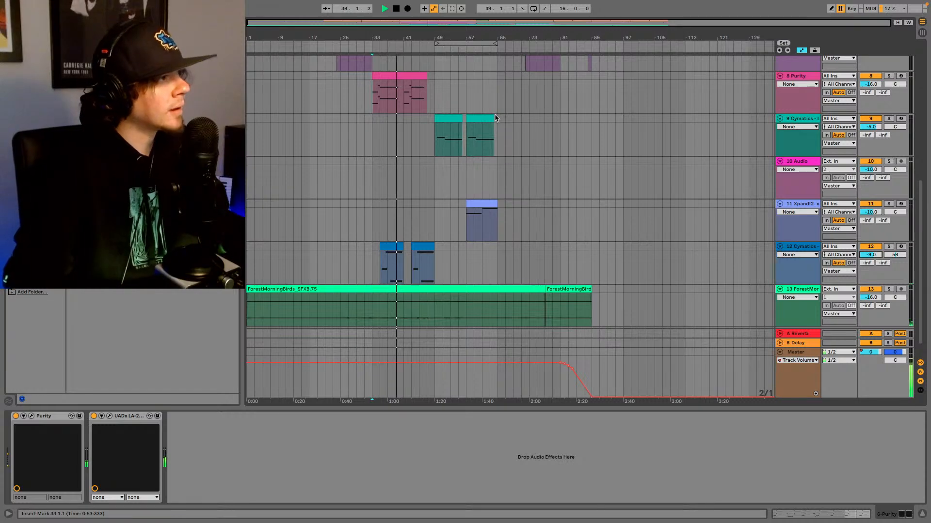
pyautogui.press('space')
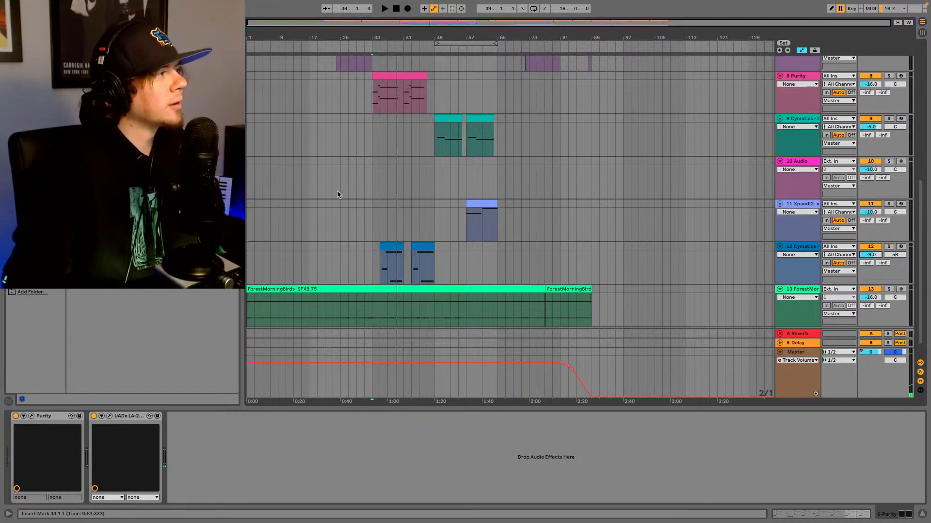
# Step: Add the Lively Resonant reverb preset after the Lullaby Keys instrument on track 12 Cymatics
pyautogui.click(391, 246)
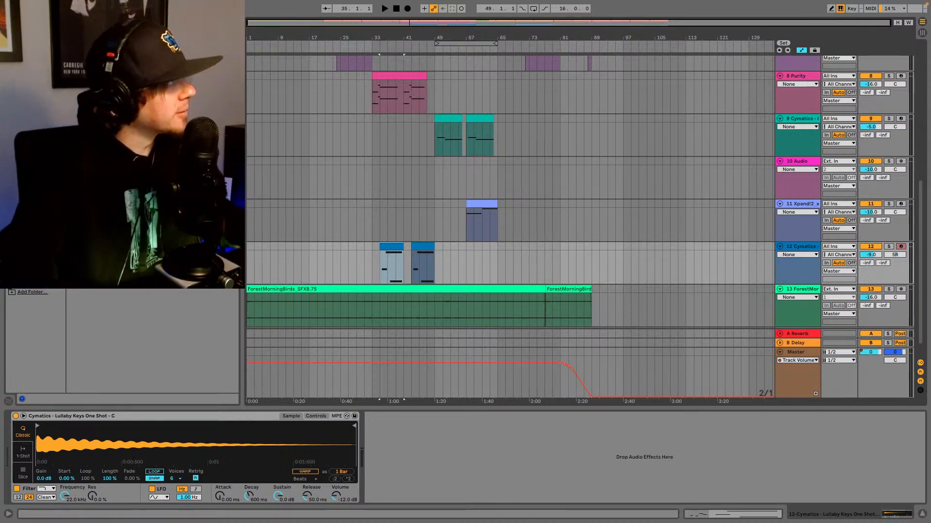
pyautogui.press('a')
pyautogui.press('v')
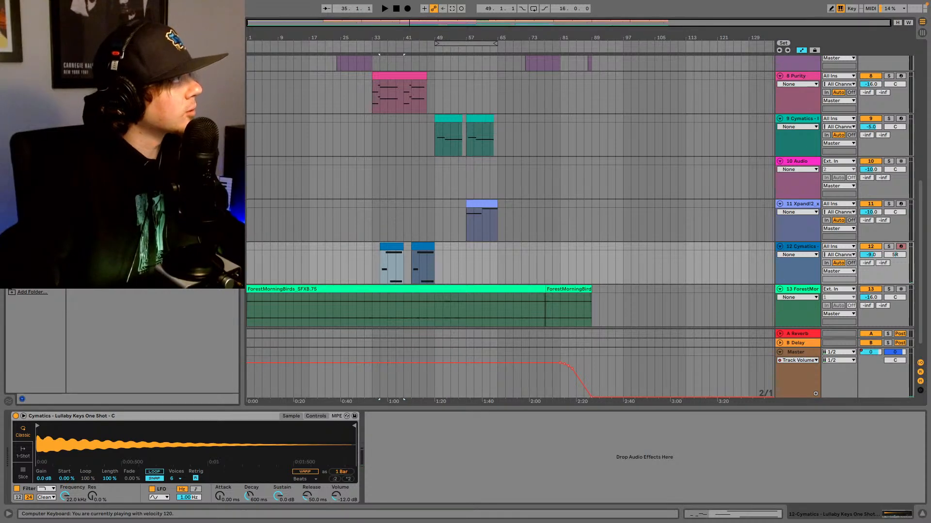
pyautogui.click(34, 187)
pyautogui.press('super+f')
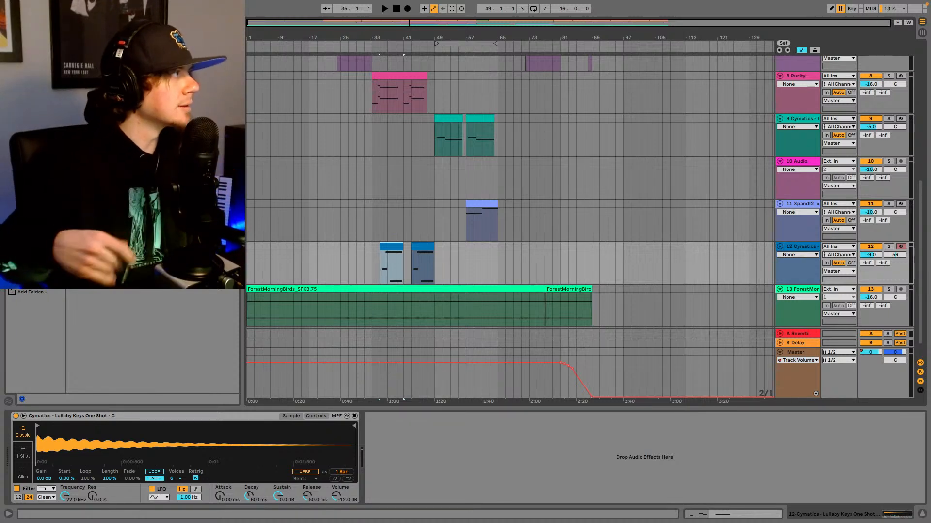
pyautogui.moveTo(223, 264); pyautogui.dragTo(432, 440)
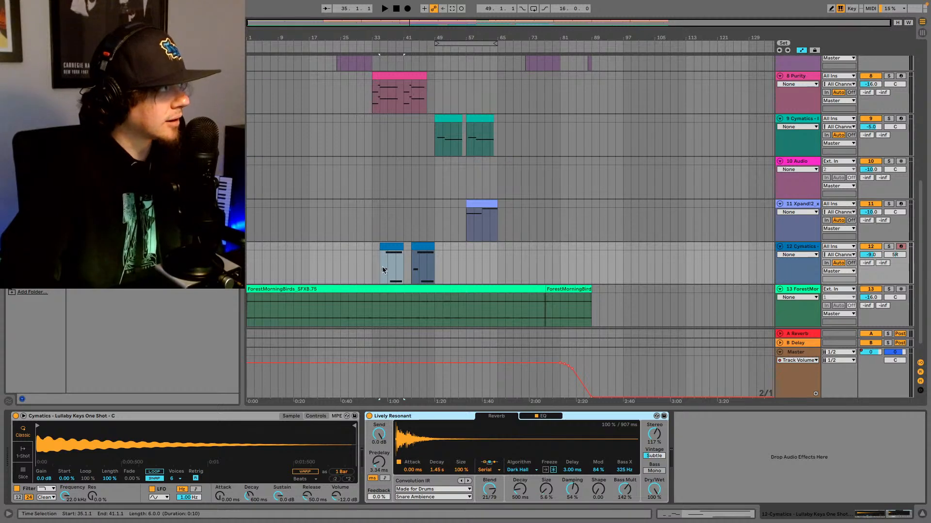
# Step: Set the Lively Resonant reverb's Dry/Wet to 41% and solo track 12 to audition it
pyautogui.press('space')
pyautogui.moveTo(655, 493)
pyautogui.mouseDown()
pyautogui.moveTo(654, 522)
pyautogui.moveTo(655, 494)
pyautogui.mouseUp()
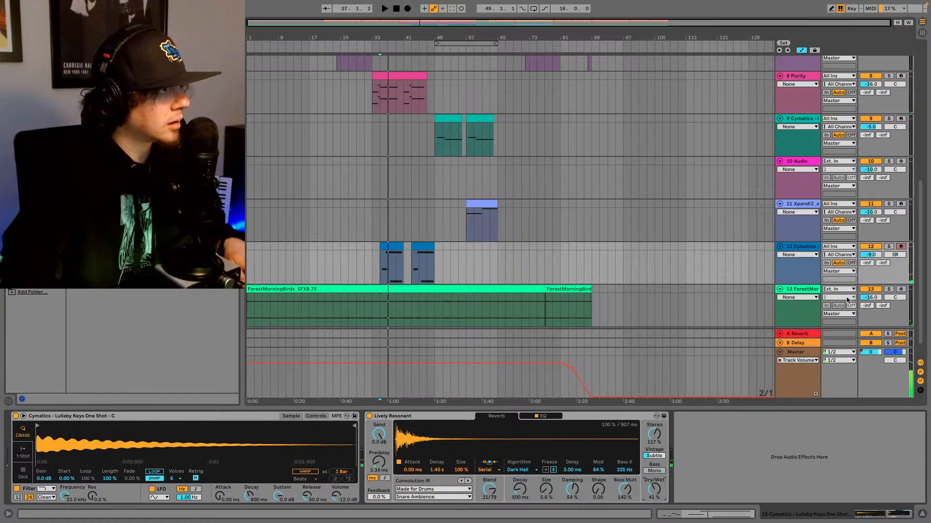
pyautogui.click(889, 247)
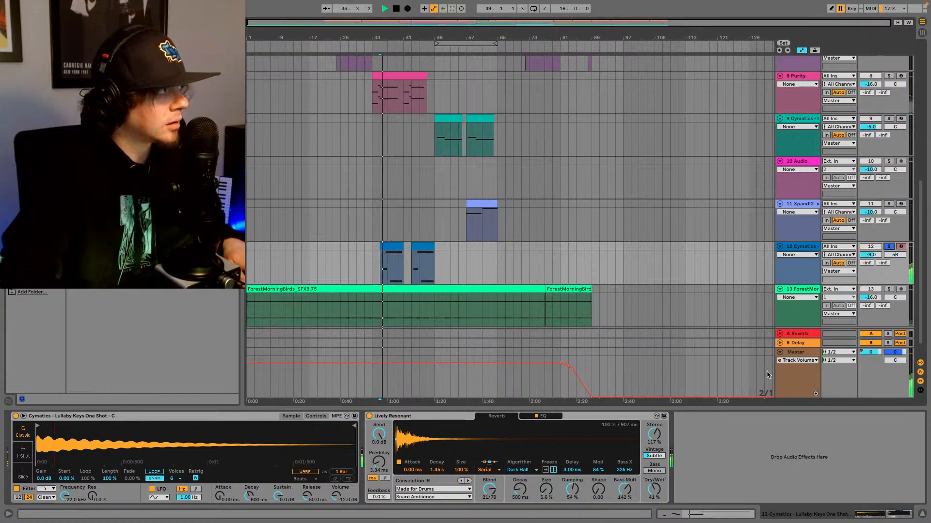
# Step: Compare track 12 with the Lively Resonant reverb bypassed and enabled during solo playback
pyautogui.click(369, 416)
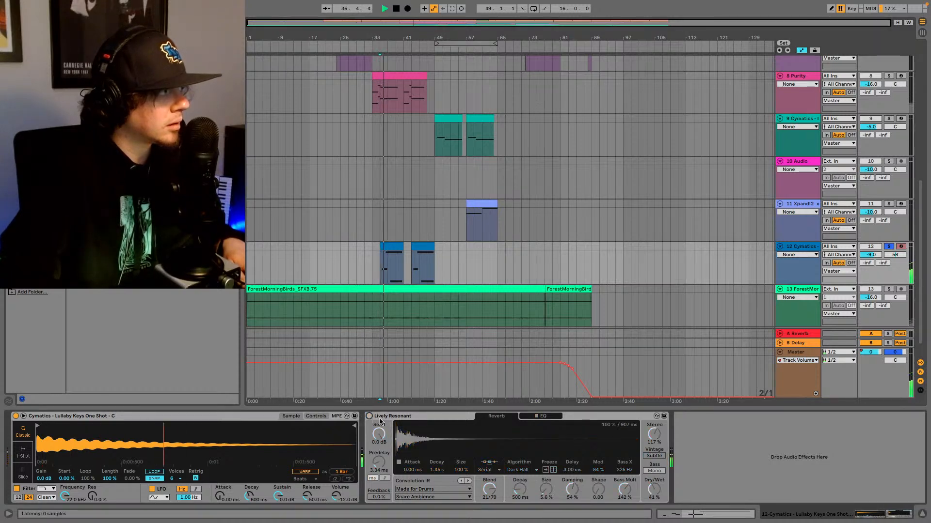
pyautogui.click(368, 416)
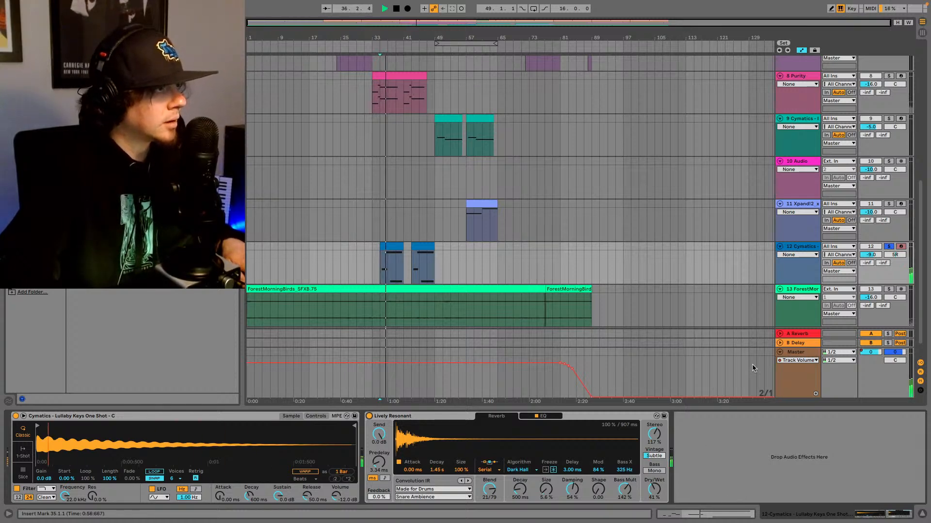
pyautogui.press('space')
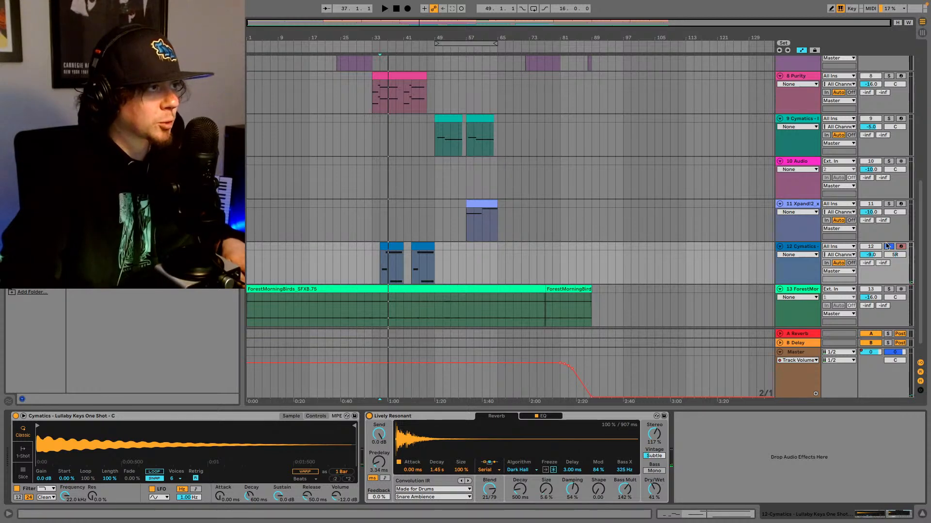
# Step: Play back the arrangement with all tracks, and audition the opening from bar 1 through the drum entrance at bar 17
pyautogui.press('space')
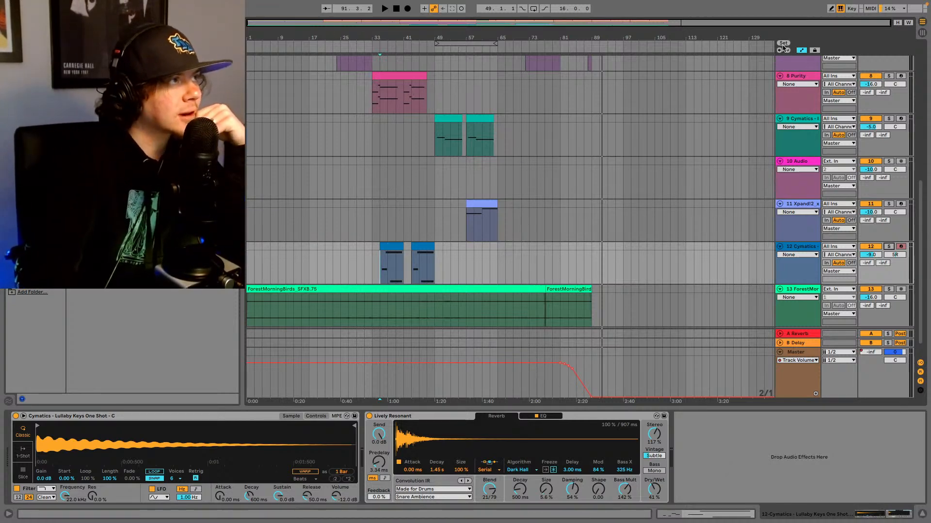
pyautogui.press('Home')
pyautogui.scroll(10, 670, 226)
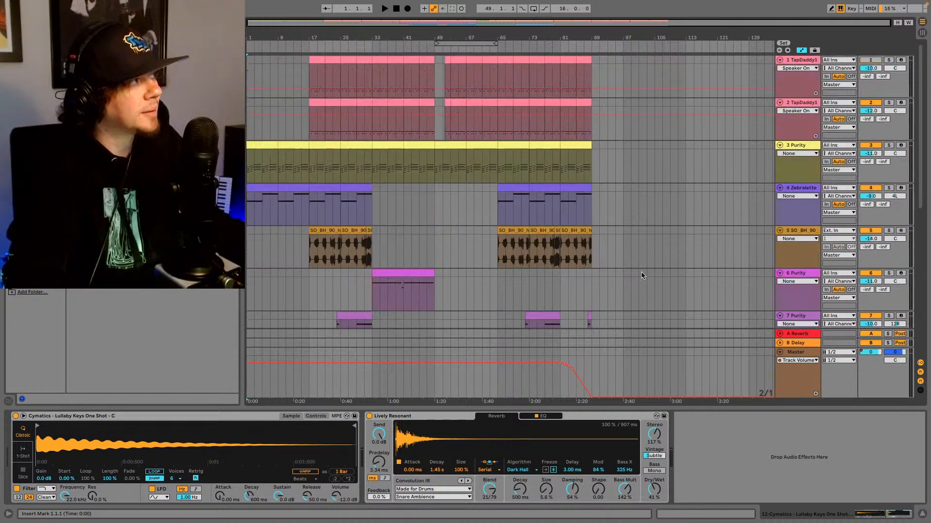
pyautogui.press('space')
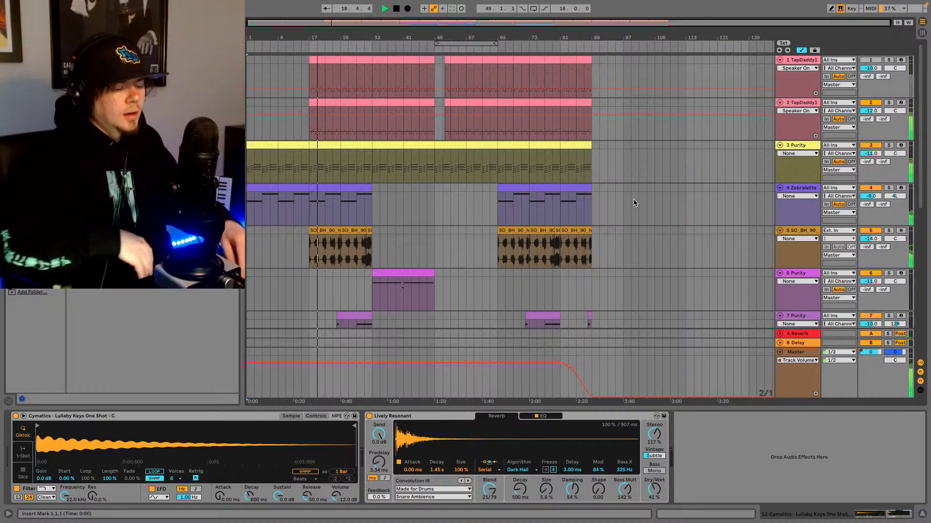
pyautogui.press('space')
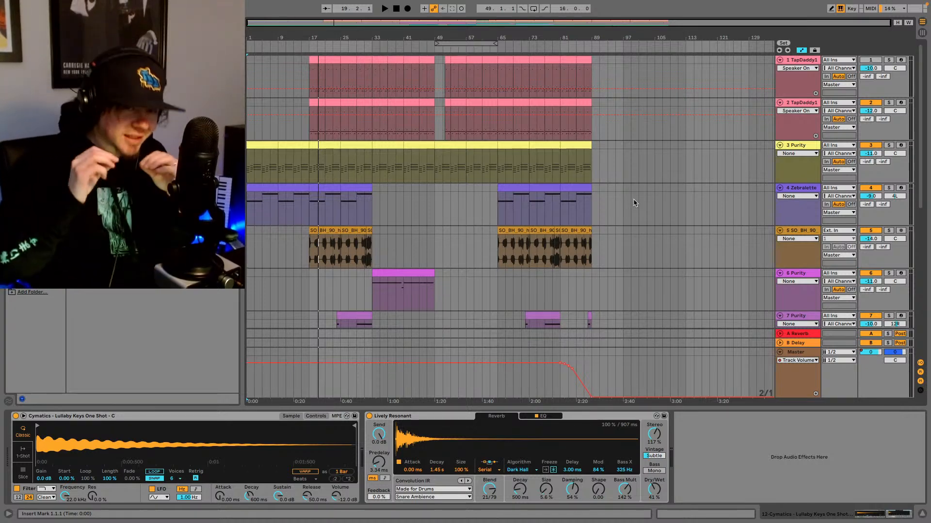
# Step: Add a new audio track below the ForestMorningBirds track 13
pyautogui.scroll(-10, 627, 197)
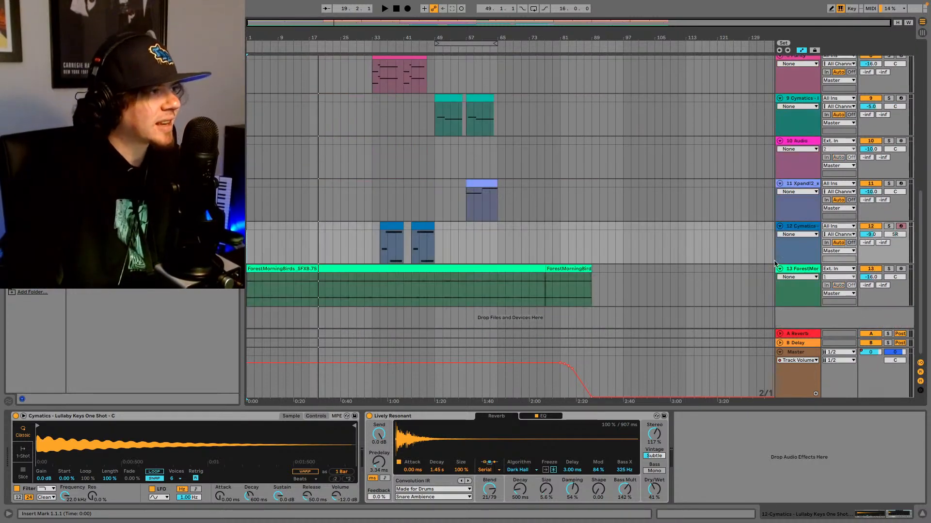
pyautogui.click(799, 270)
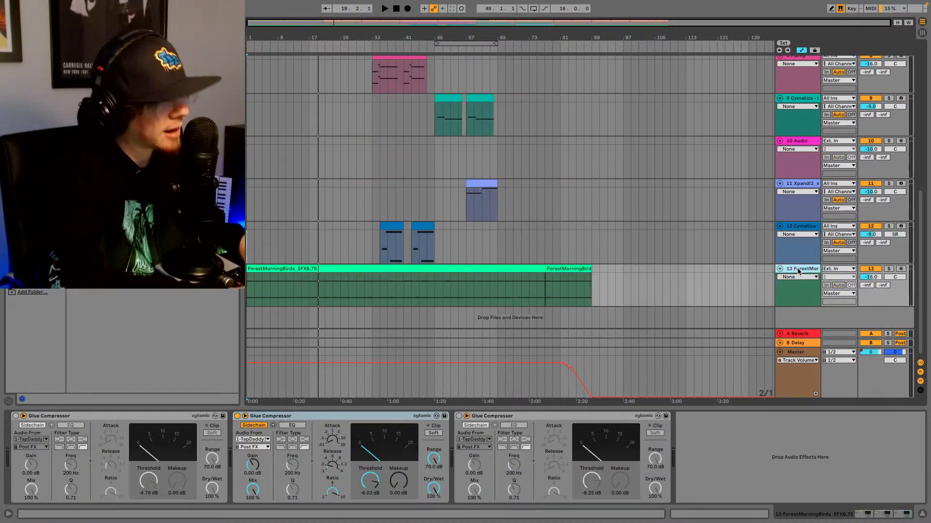
pyautogui.hotkey('ctrl', 't')
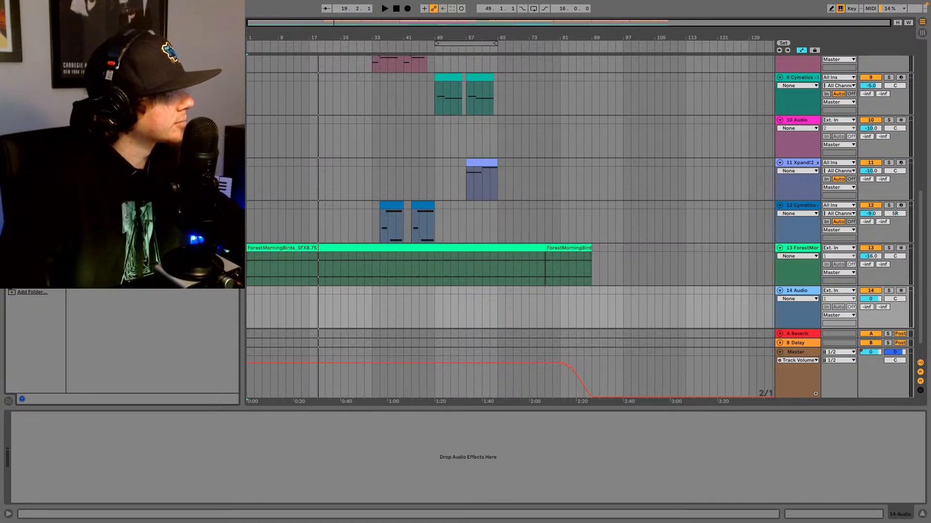
# Step: Place the Cymatics - Conditions - 101 BPM B Min Riser FX sample on track 14 at bar 7
pyautogui.scroll(-2, 326, 191)
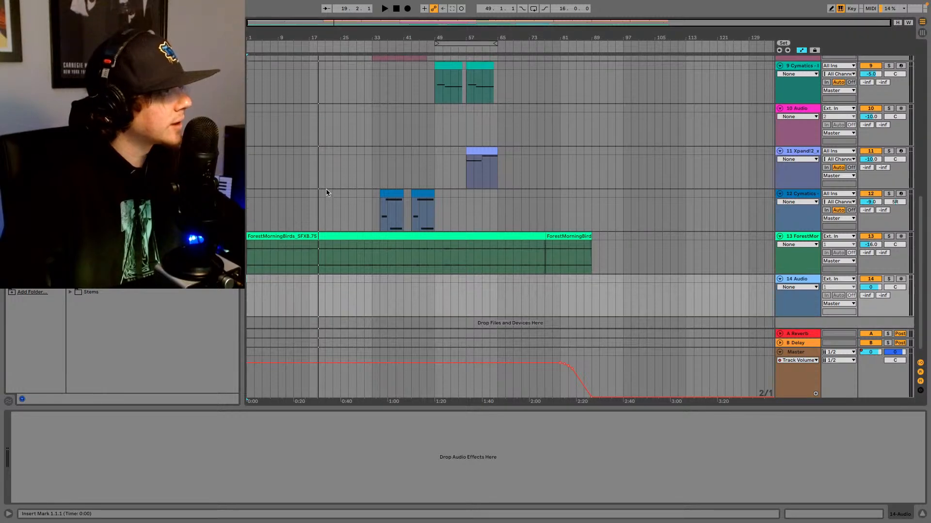
pyautogui.click(90, 283)
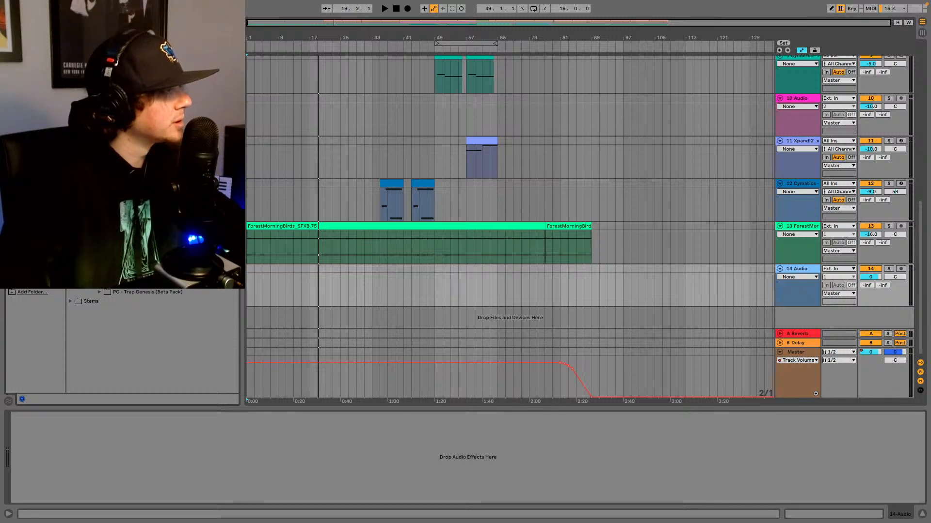
pyautogui.moveTo(297, 286); pyautogui.dragTo(282, 271)
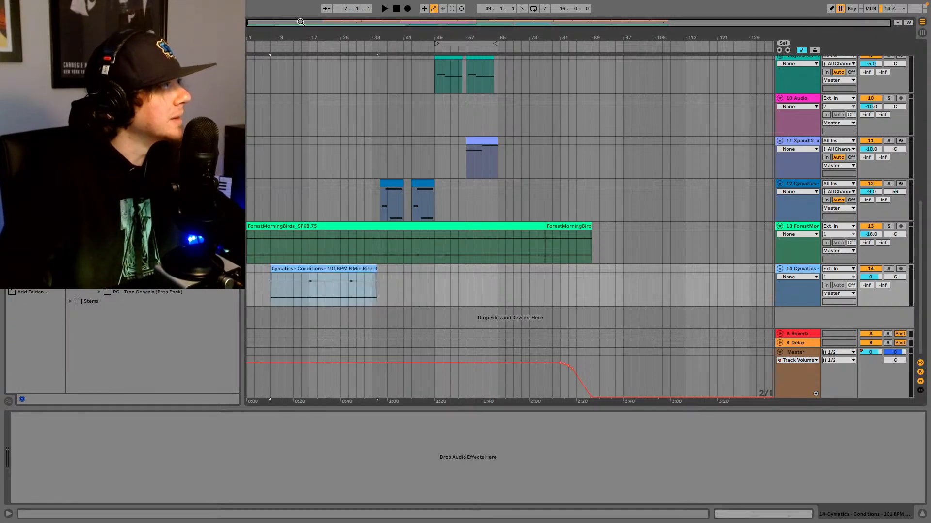
# Step: Turn off warping for the riser clip on track 14 and move its start to 1.3.1
pyautogui.moveTo(300, 22); pyautogui.dragTo(449, 170)
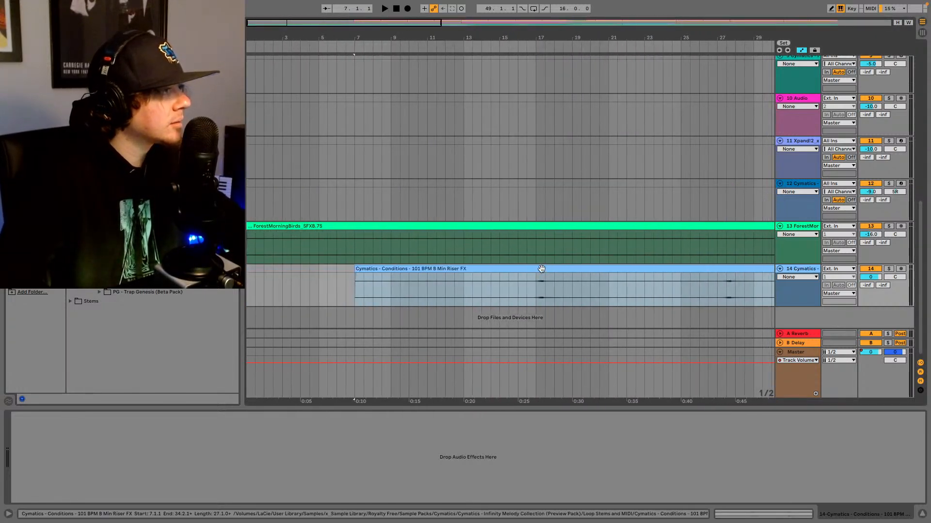
pyautogui.moveTo(542, 269); pyautogui.dragTo(533, 270)
pyautogui.click(746, 512)
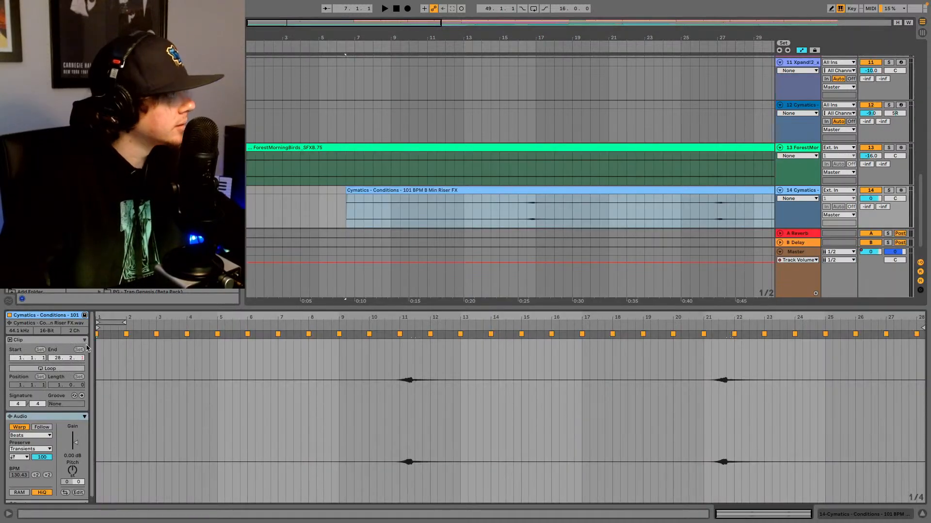
pyautogui.click(19, 427)
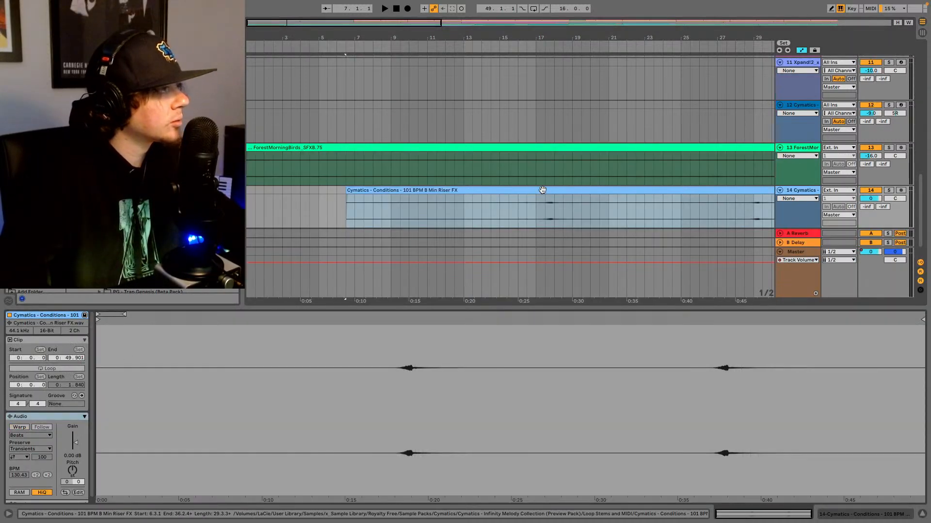
pyautogui.moveTo(542, 190); pyautogui.dragTo(452, 193)
# Step: Split the riser clip at 16.3.1 and delete the part after the split
pyautogui.click(528, 216)
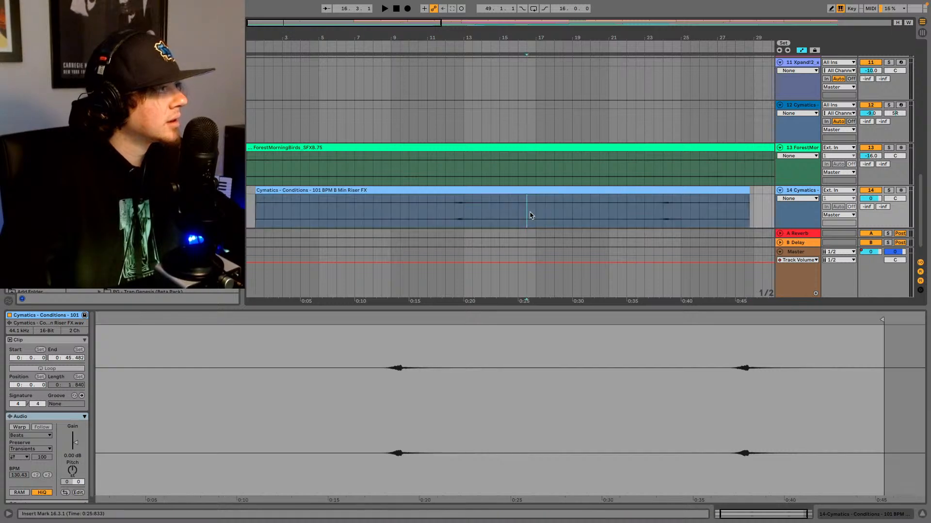
pyautogui.hotkey('ctrl', 'e')
pyautogui.click(566, 194)
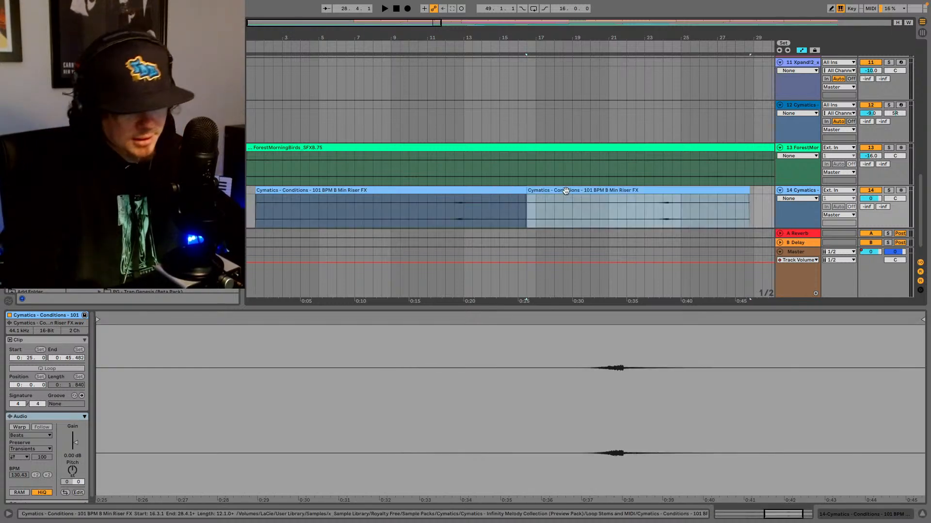
pyautogui.press('Delete')
# Step: Split the riser clip at 11.3.1, delete the part before it, and trim the remaining clip's end to 14.1.1
pyautogui.click(442, 218)
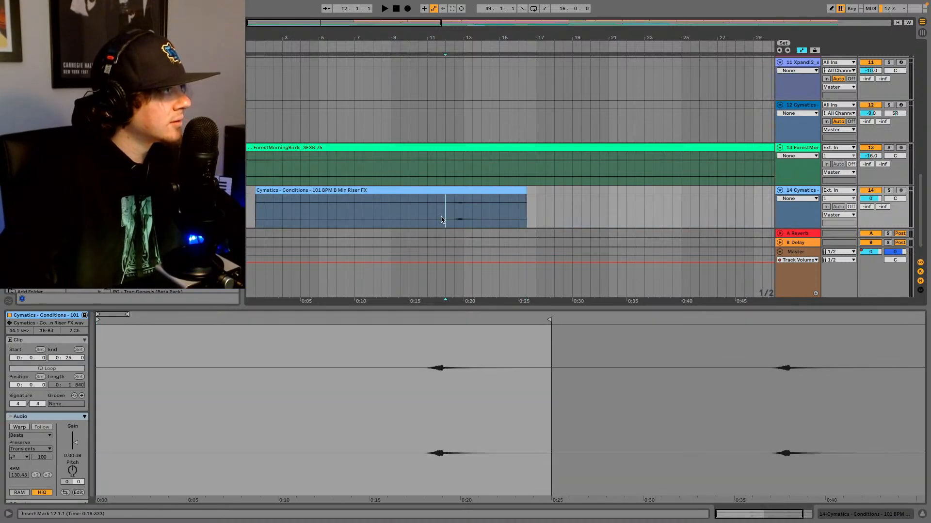
pyautogui.hotkey('ctrl', 'e')
pyautogui.click(435, 190)
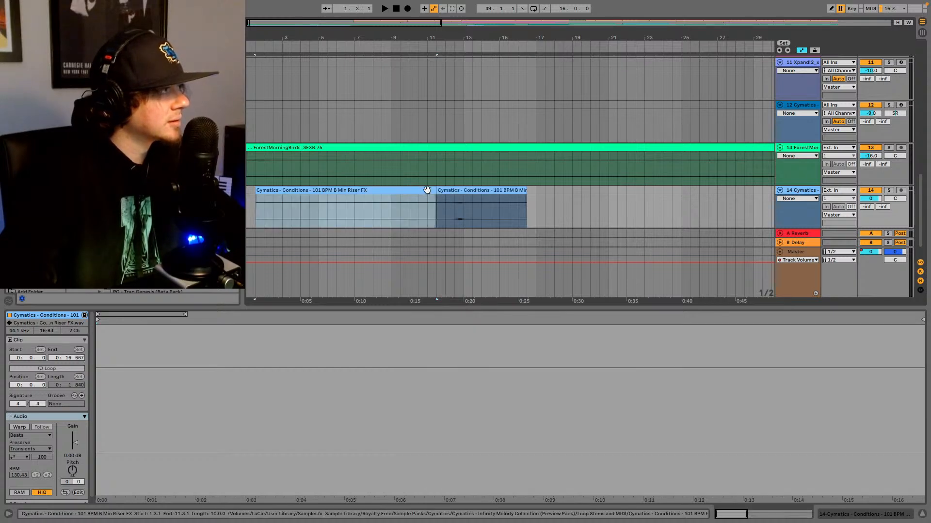
pyautogui.press('Delete')
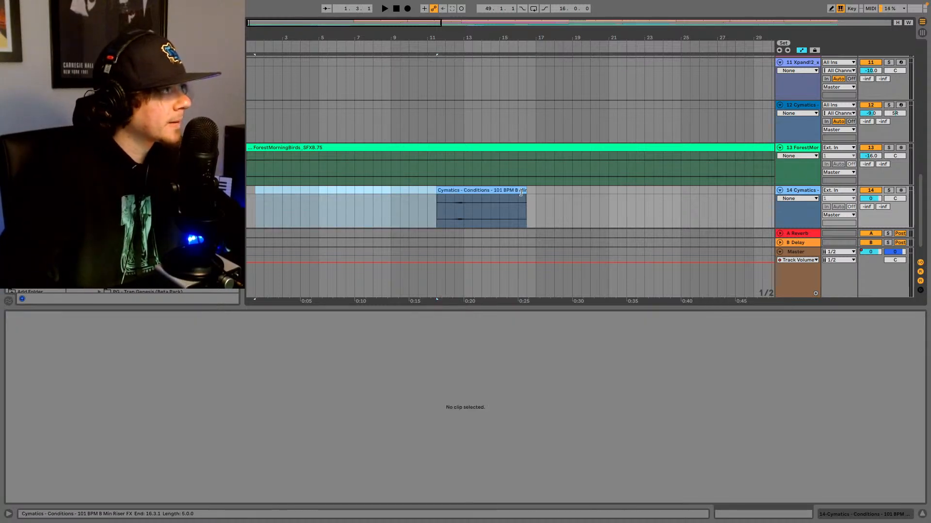
pyautogui.moveTo(526, 194); pyautogui.dragTo(482, 195)
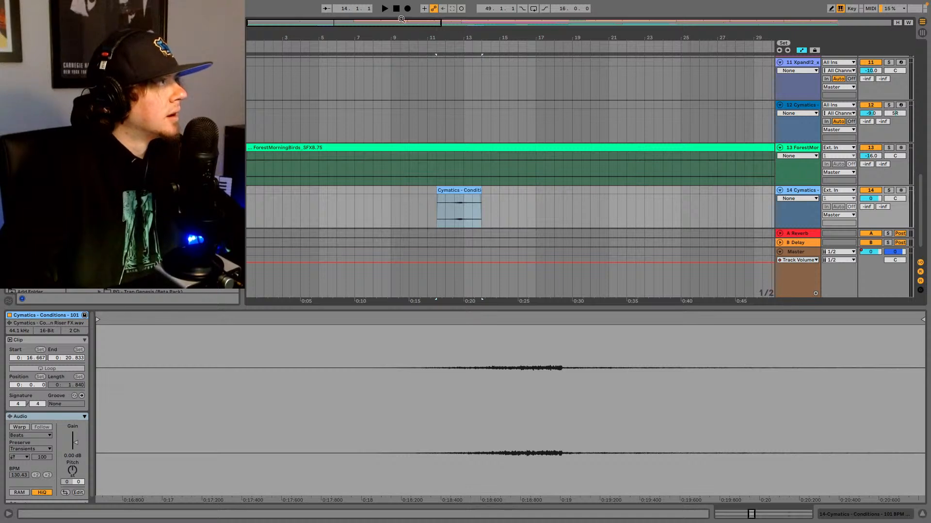
# Step: Play the riser clip from bar 13 to audition the end of its swell
pyautogui.moveTo(401, 18); pyautogui.dragTo(395, 93)
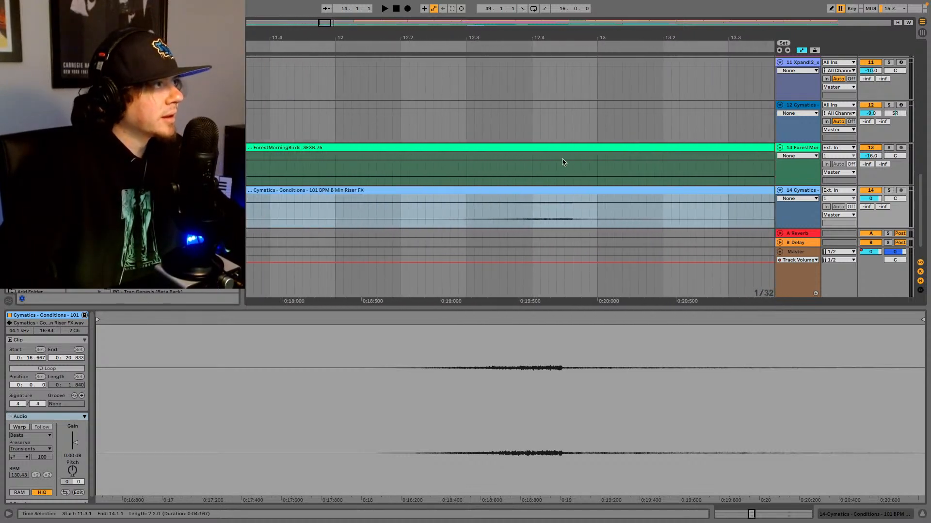
pyautogui.click(594, 164)
pyautogui.press('space')
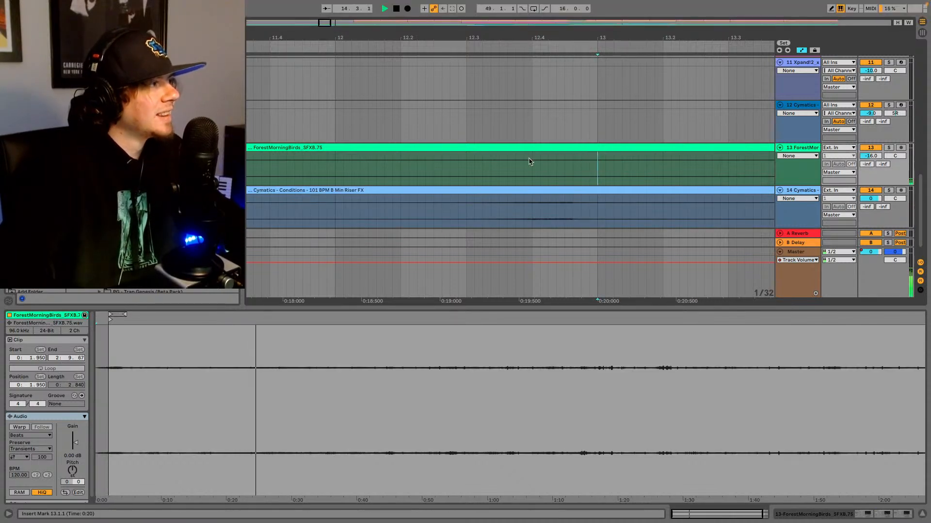
pyautogui.moveTo(325, 27); pyautogui.dragTo(357, 26)
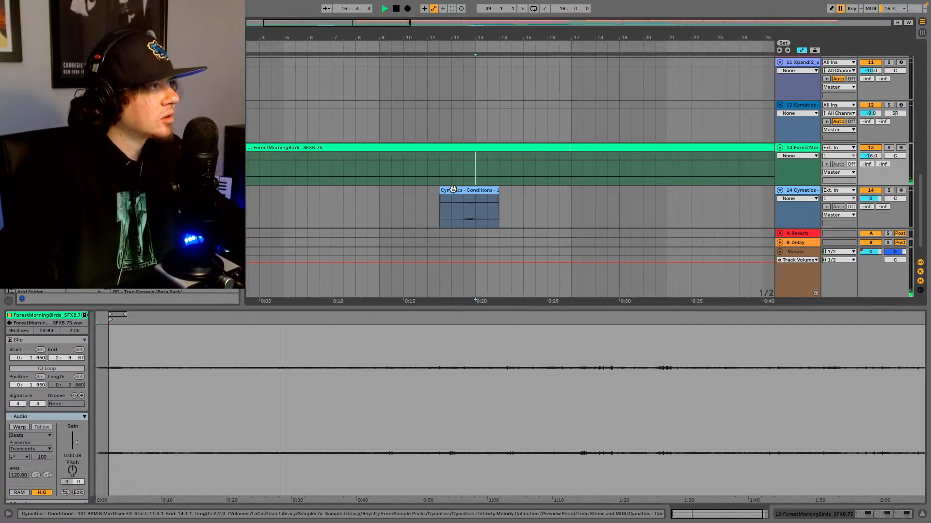
pyautogui.press('space')
# Step: Move the riser clip on track 14 to start around 15.3, aligning its swell with bar 17
pyautogui.moveTo(470, 191); pyautogui.dragTo(565, 196)
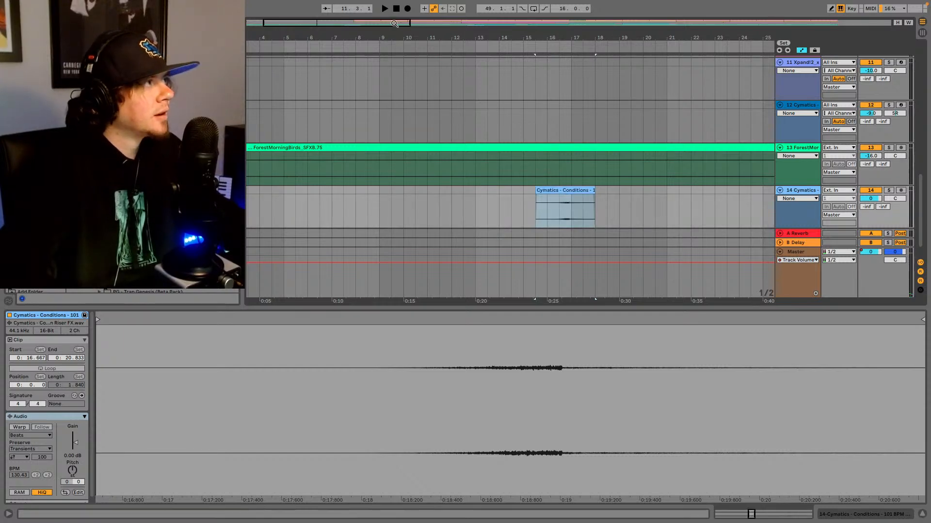
pyautogui.moveTo(394, 23); pyautogui.dragTo(354, 112)
pyautogui.click(625, 201)
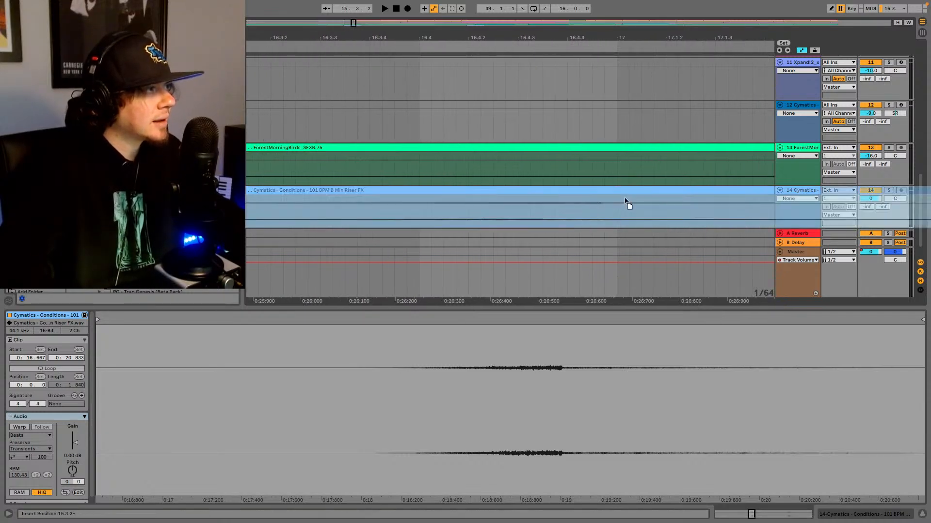
pyautogui.click(628, 214)
pyautogui.click(579, 225)
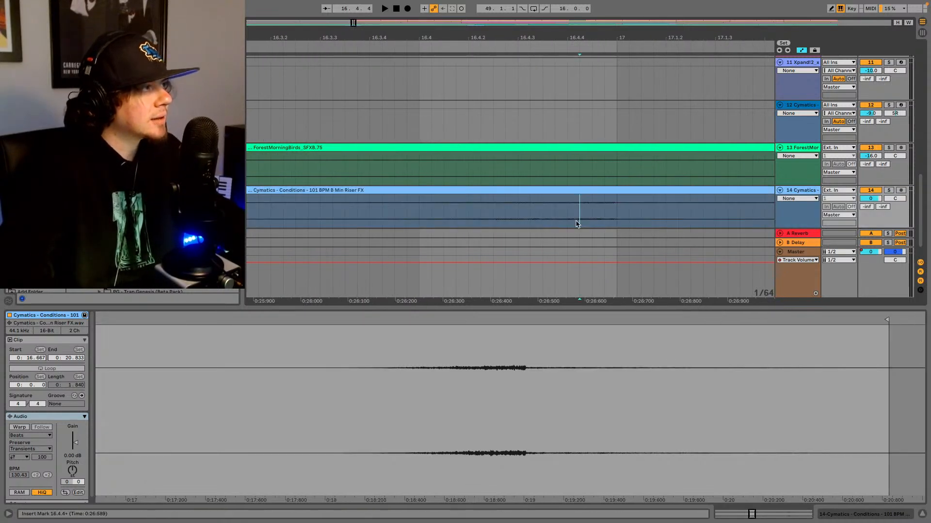
# Step: Audition the riser from about bar 15 and set the volume of track 14 to -7 dB
pyautogui.moveTo(354, 23); pyautogui.dragTo(353, 2)
pyautogui.click(473, 218)
pyautogui.press('space')
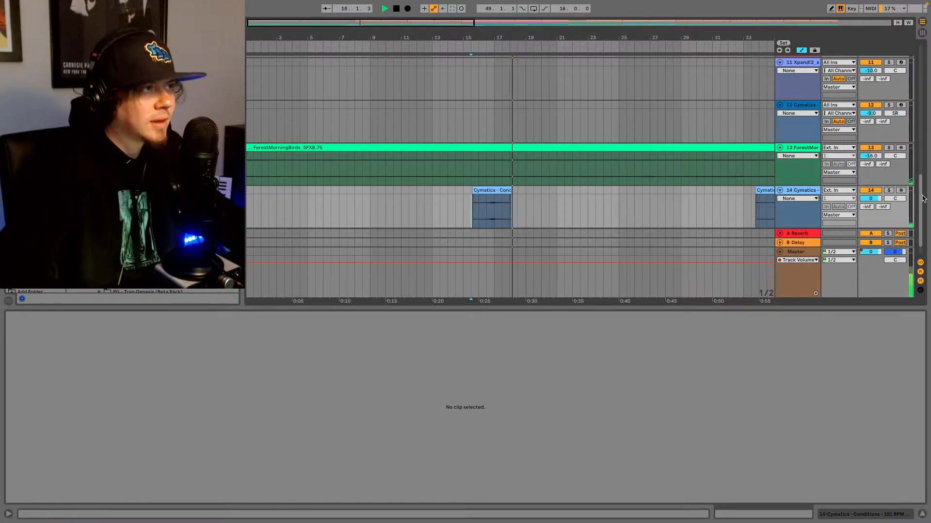
pyautogui.press('space')
pyautogui.moveTo(876, 200); pyautogui.dragTo(876, 202)
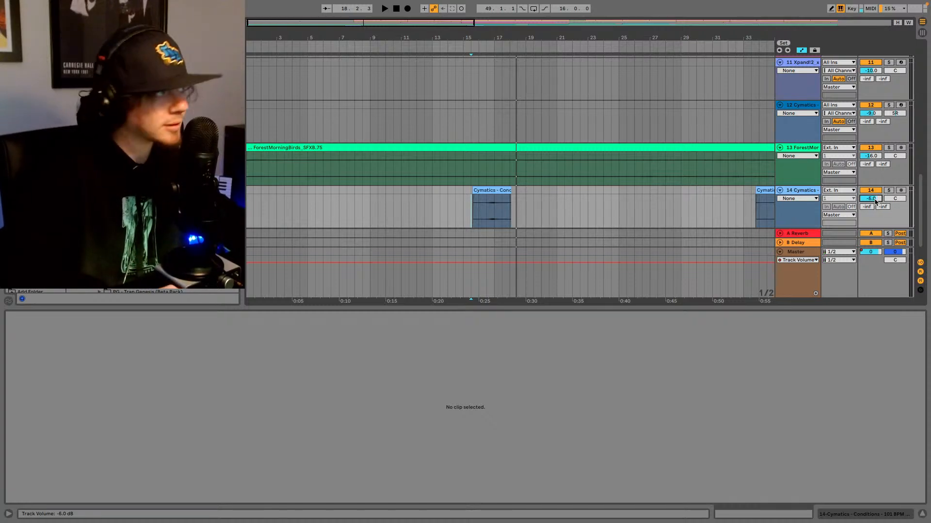
pyautogui.press('space')
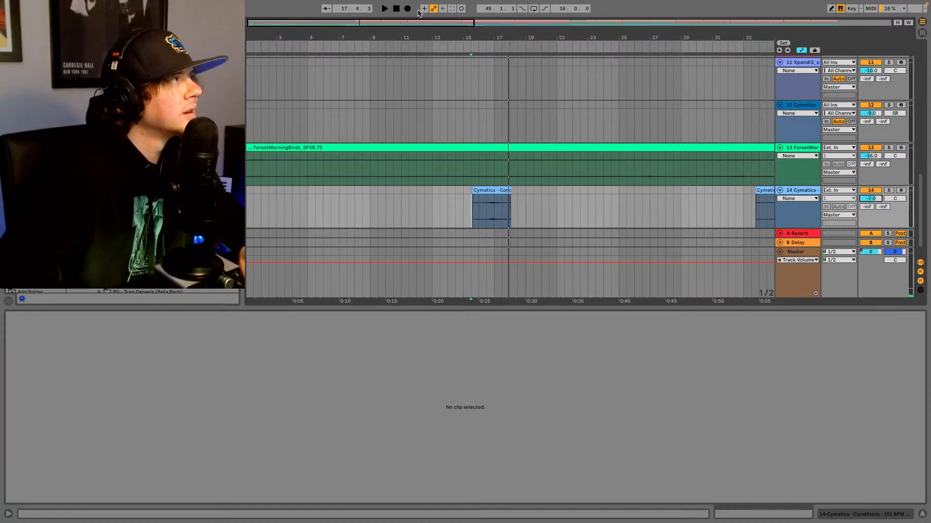
# Step: Delete the second riser clip near bar 33 on track 14
pyautogui.moveTo(432, 24); pyautogui.dragTo(434, 11)
pyautogui.moveTo(655, 117); pyautogui.dragTo(642, 167)
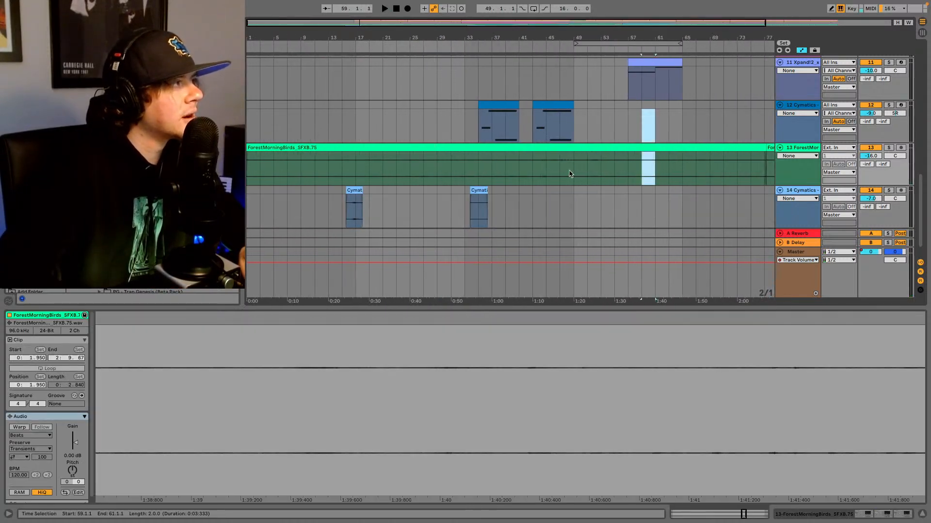
pyautogui.click(473, 193)
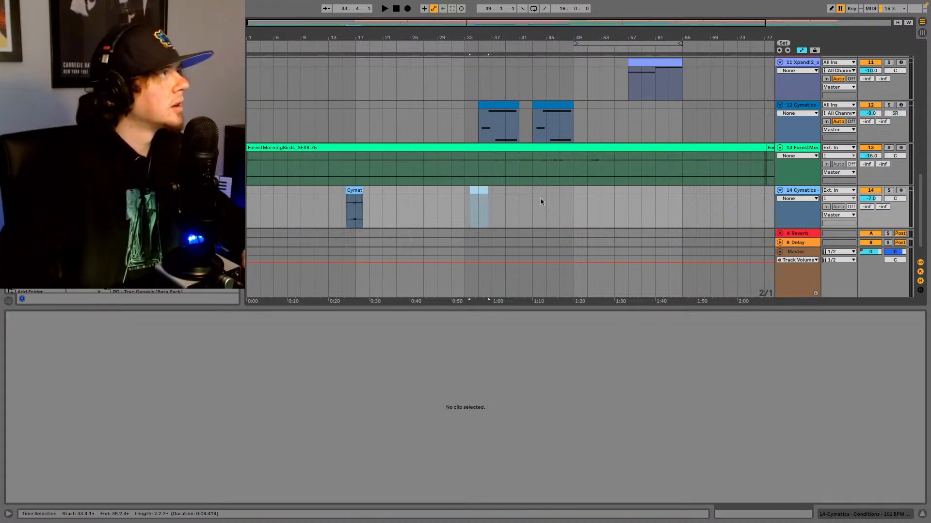
# Step: Play the arrangement from about bar 49 and look over the tracks down to the riser on track 14
pyautogui.moveTo(434, 23); pyautogui.dragTo(436, 11)
pyautogui.scroll(4, 487, 148)
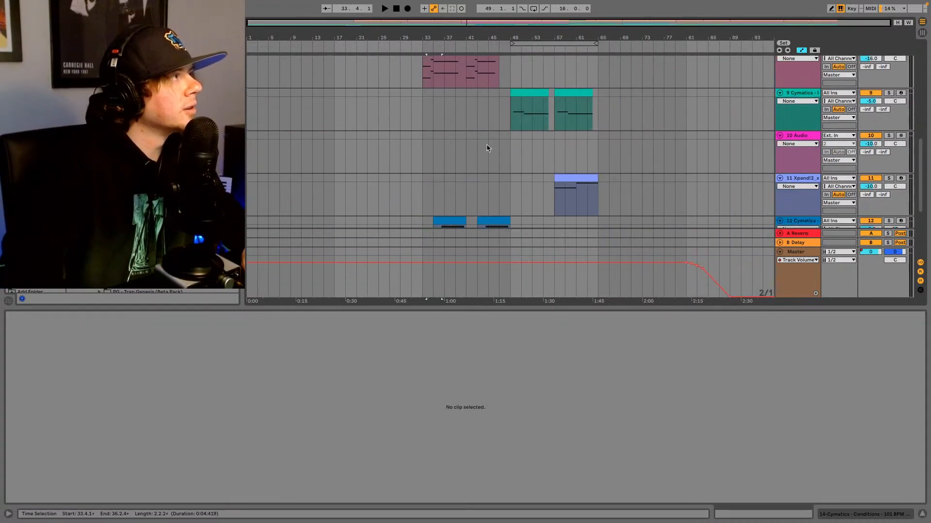
pyautogui.scroll(5, 487, 148)
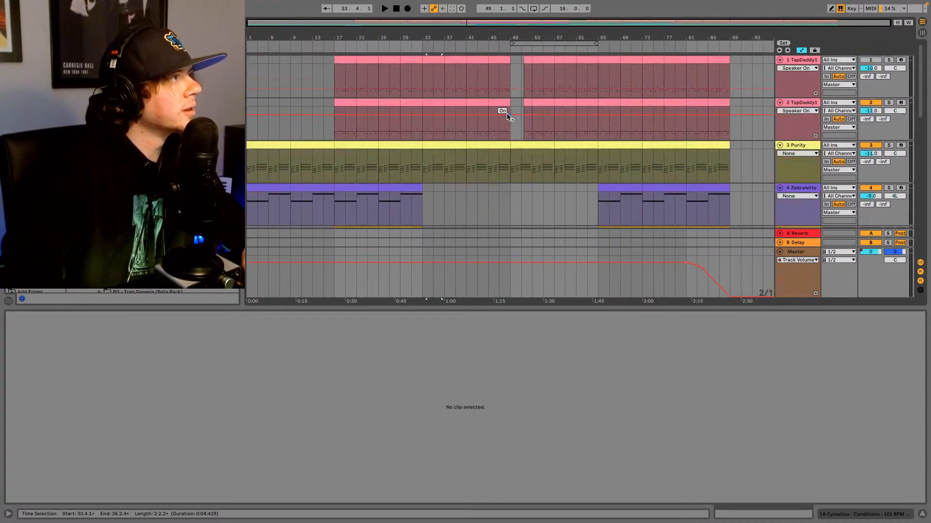
pyautogui.click(507, 48)
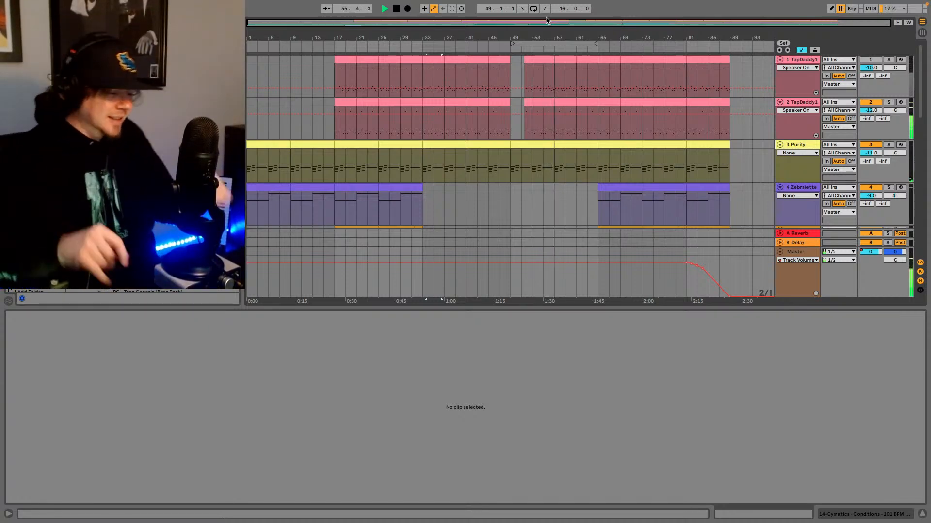
pyautogui.scroll(-6, 652, 127)
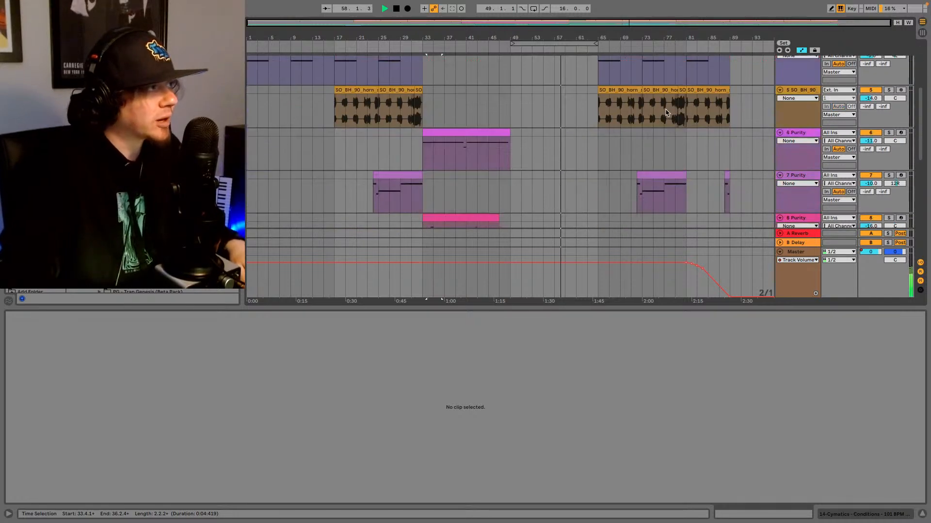
pyautogui.scroll(-4, 663, 114)
pyautogui.scroll(-2, 533, 151)
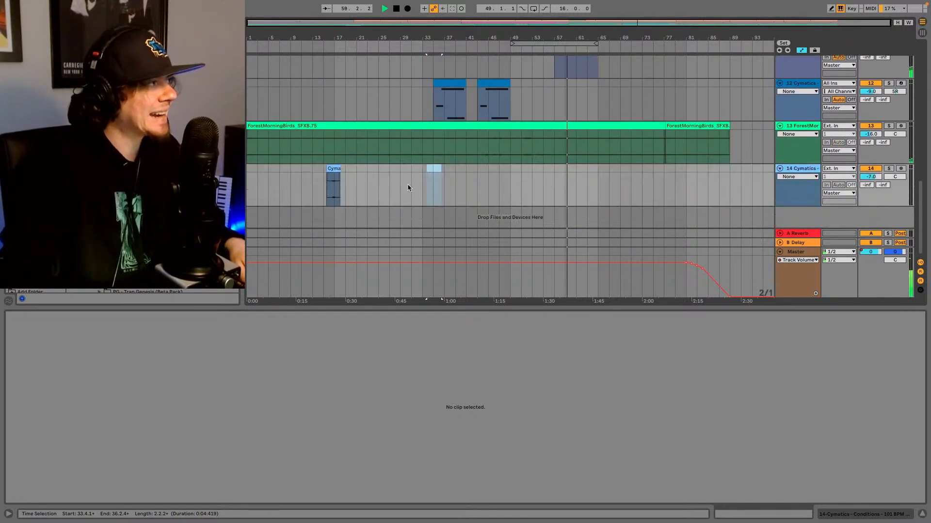
# Step: Audition the riser on track 14 from bar 15 through the drum entry at bar 17, with the lower detail area reduced in height
pyautogui.click(327, 183)
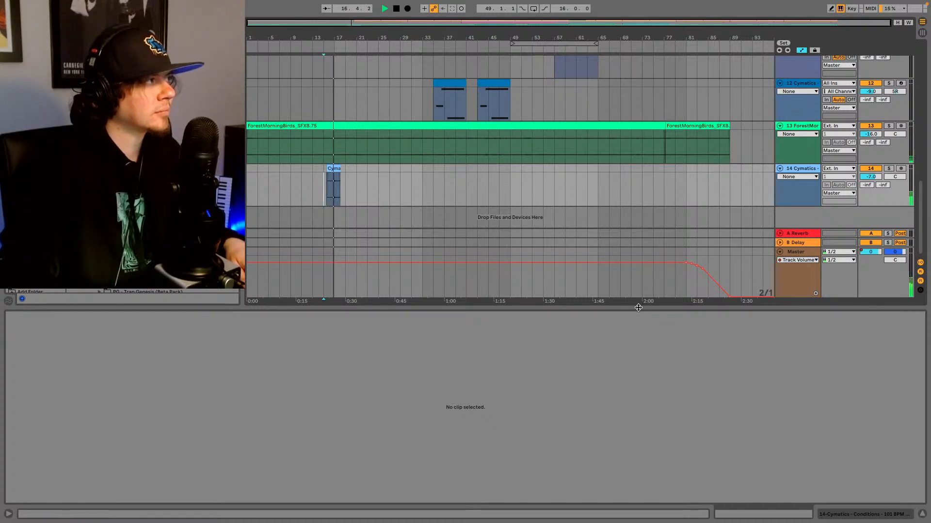
pyautogui.moveTo(636, 305); pyautogui.dragTo(630, 392)
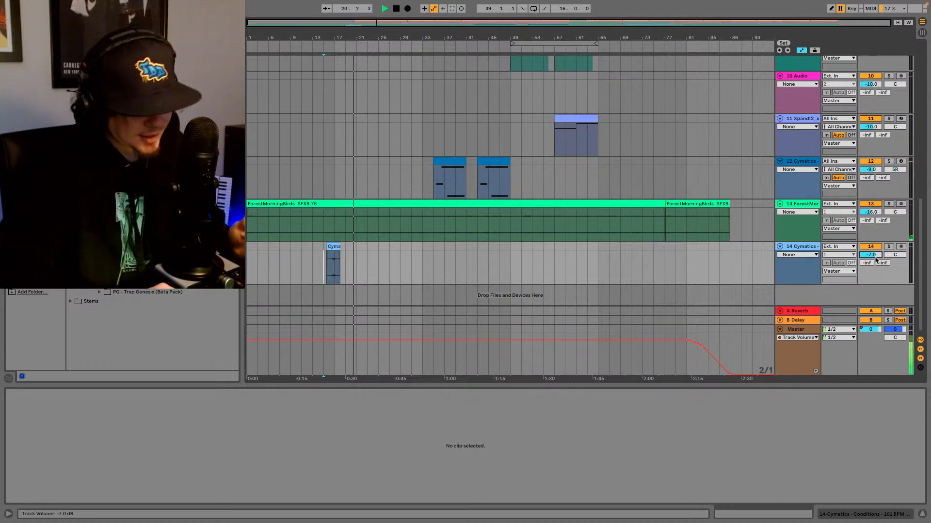
pyautogui.press('space')
pyautogui.press('space')
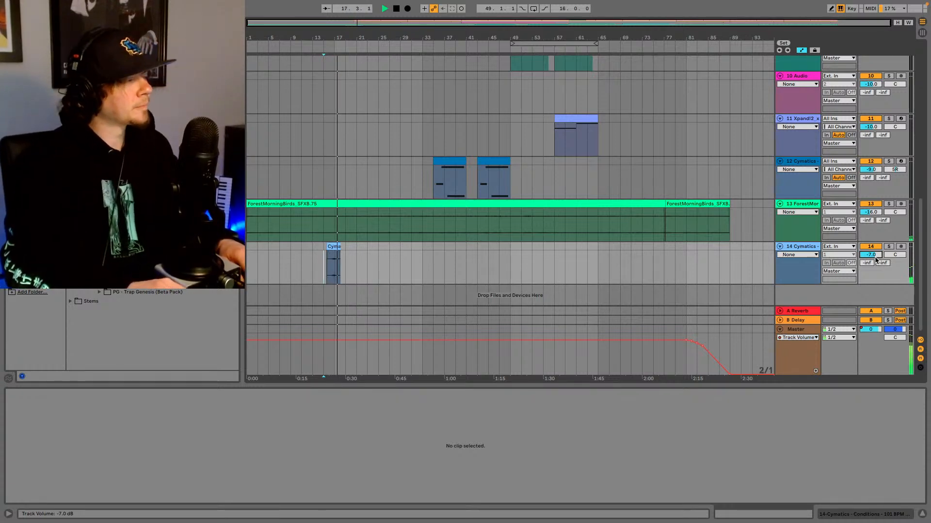
pyautogui.press('space')
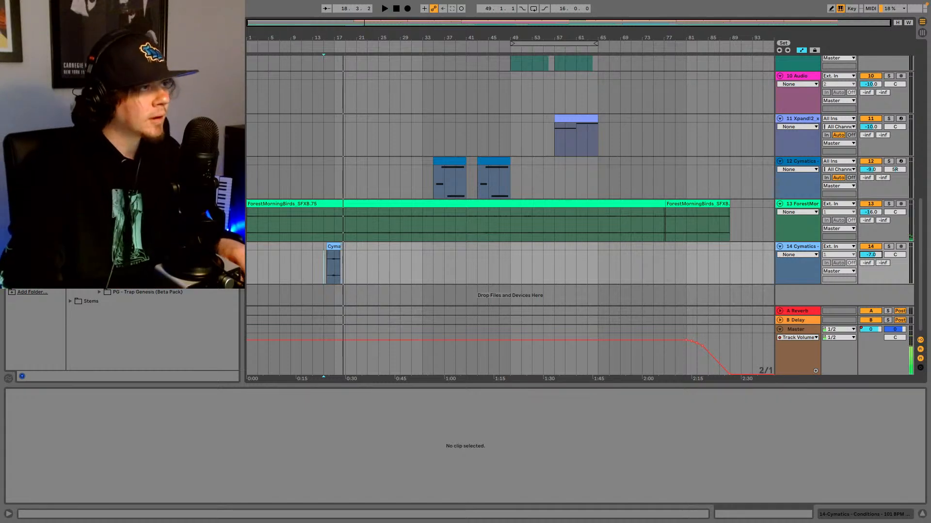
# Step: Copy the sidechained Glue Compressor with the -6.03 dB threshold from the ForestMorningBirds track onto riser track 14
pyautogui.click(808, 208)
pyautogui.click(835, 515)
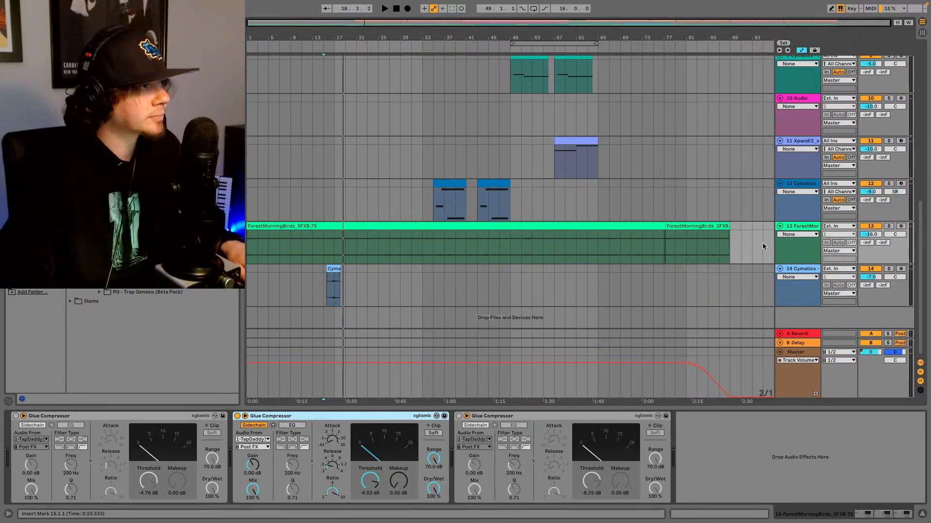
pyautogui.click(800, 270)
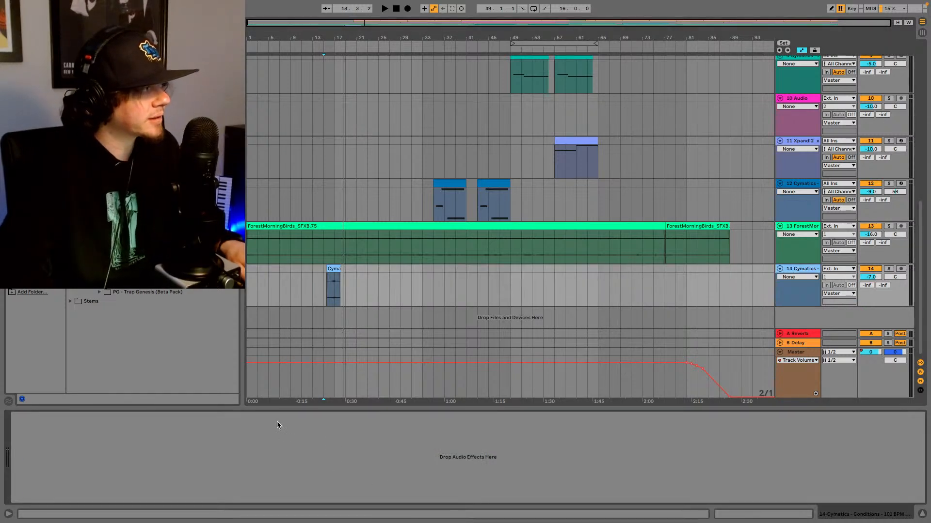
pyautogui.hotkey('ctrl', 'v')
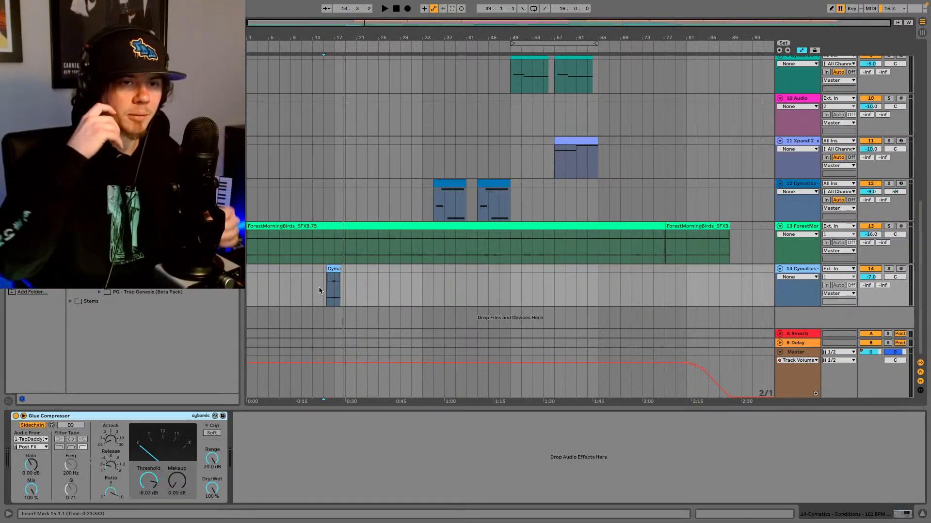
# Step: Play from bar 15 and set the volume of the ForestMorningBirds track to -15 dB
pyautogui.press('space')
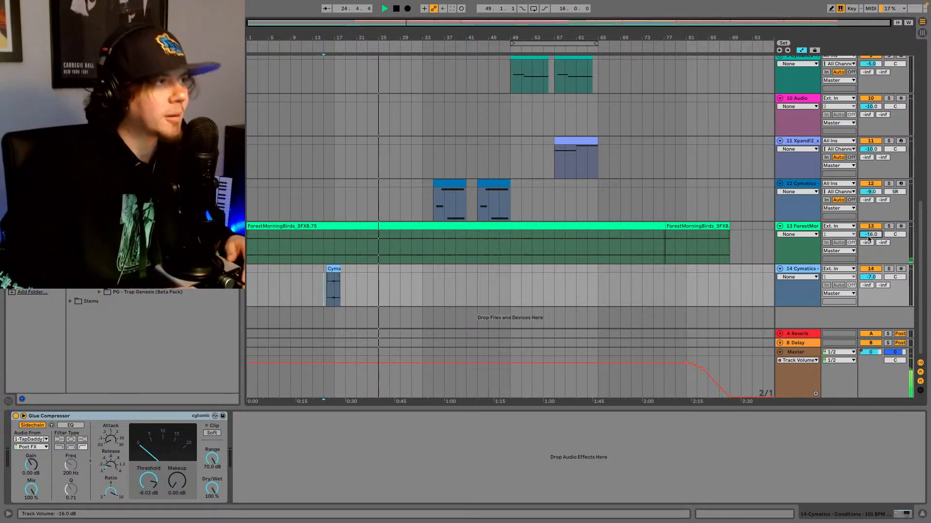
pyautogui.scroll(2, 869, 237)
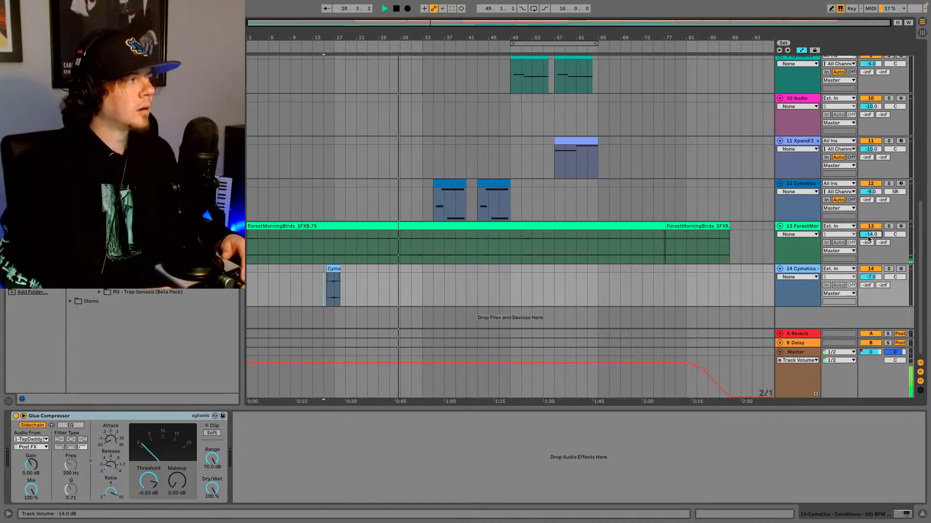
pyautogui.scroll(-2, 869, 238)
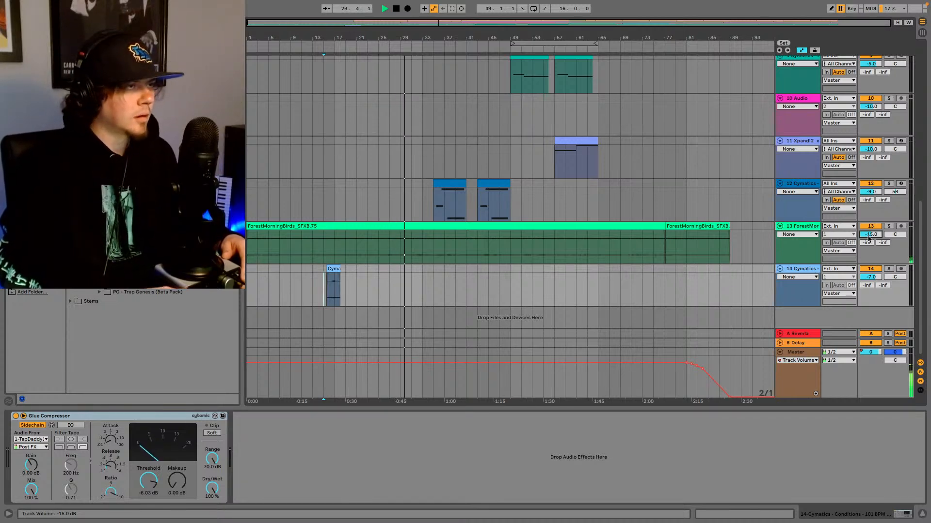
pyautogui.scroll(2, 869, 238)
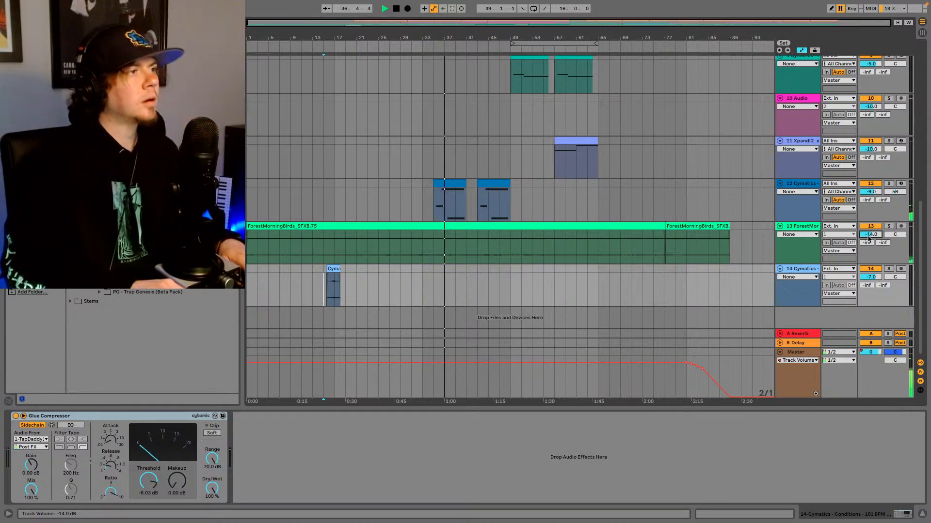
pyautogui.scroll(-1, 869, 237)
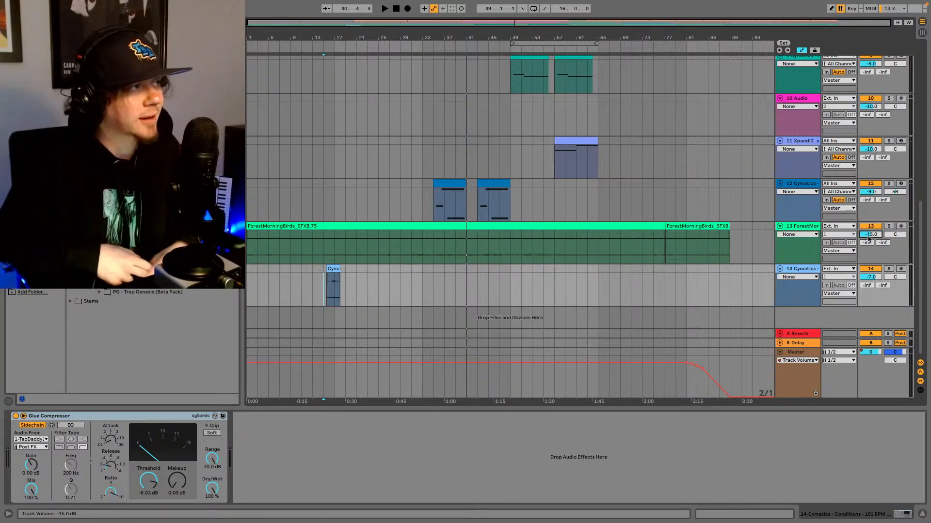
# Step: Try the KENNY BEATS SNARE 27 pad on track 2 at -7 dB while playing from bar 15
pyautogui.press('space')
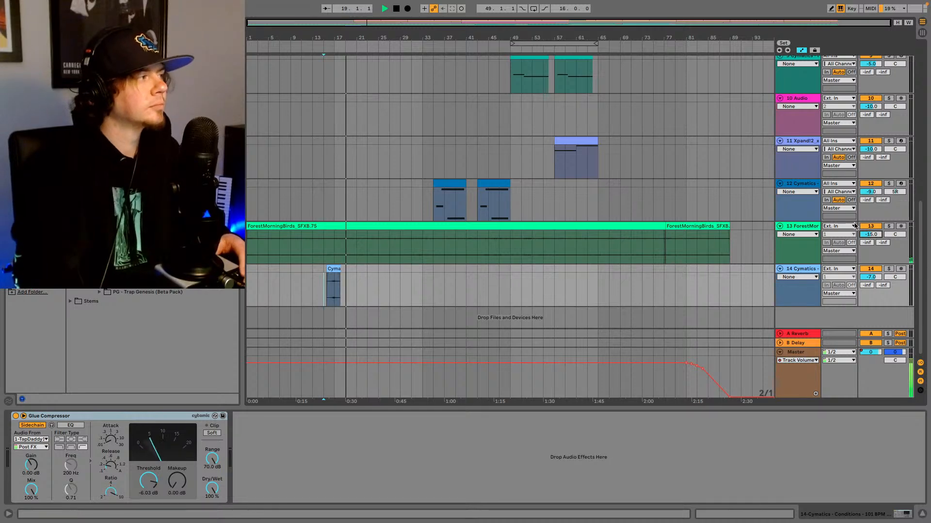
pyautogui.scroll(2, 659, 215)
pyautogui.scroll(15, 660, 203)
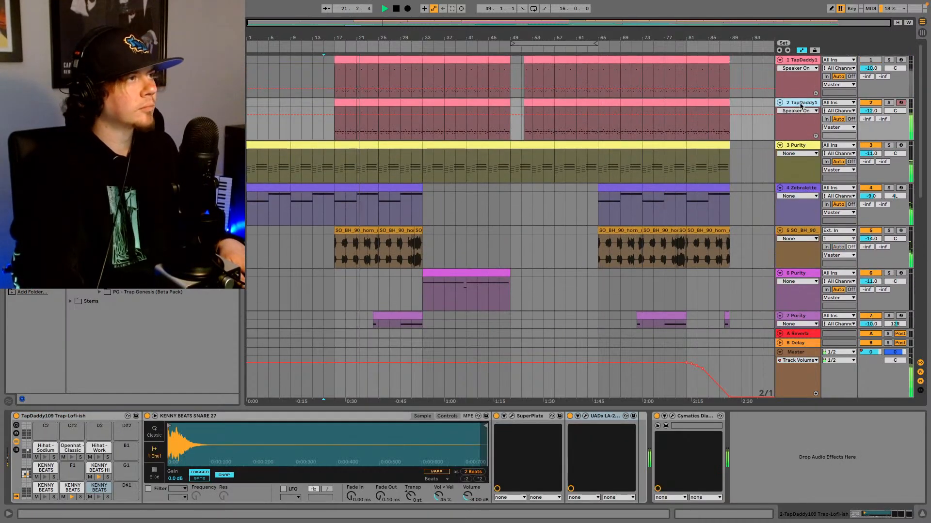
pyautogui.click(797, 125)
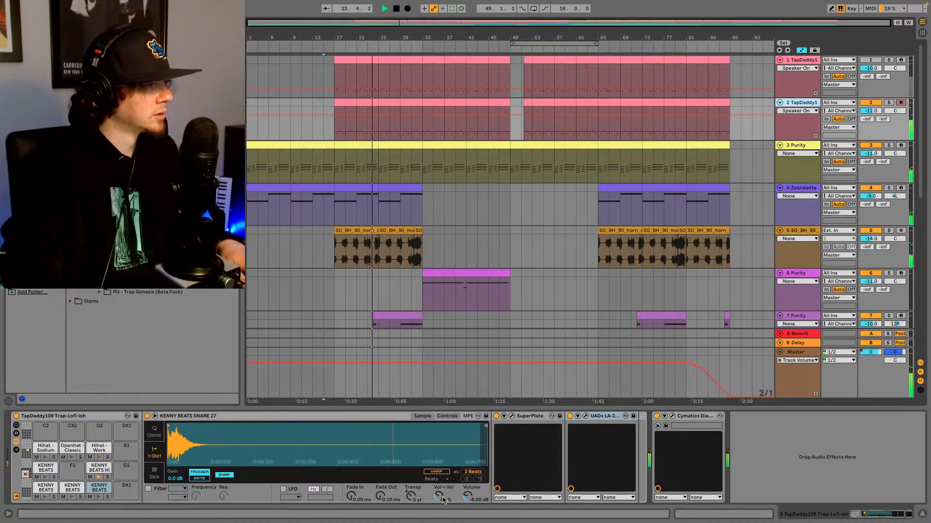
pyautogui.click(102, 489)
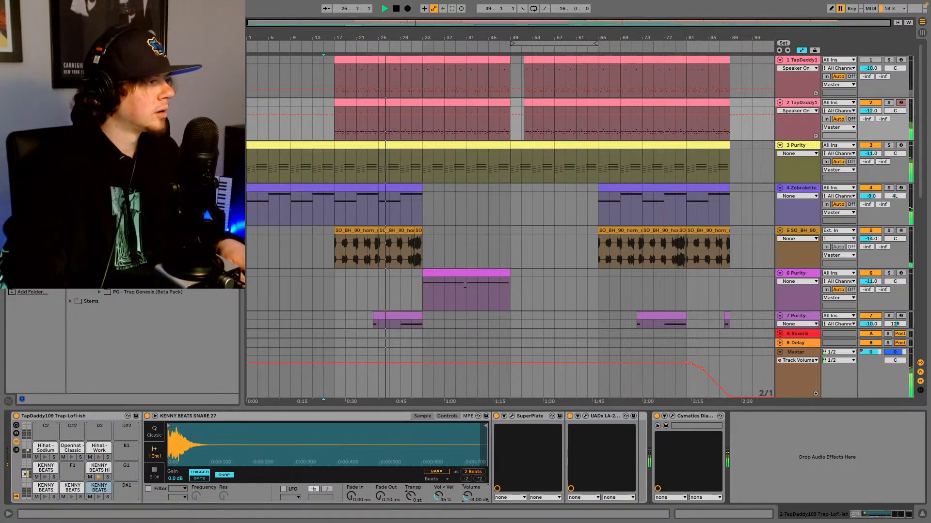
pyautogui.moveTo(467, 496); pyautogui.dragTo(467, 493)
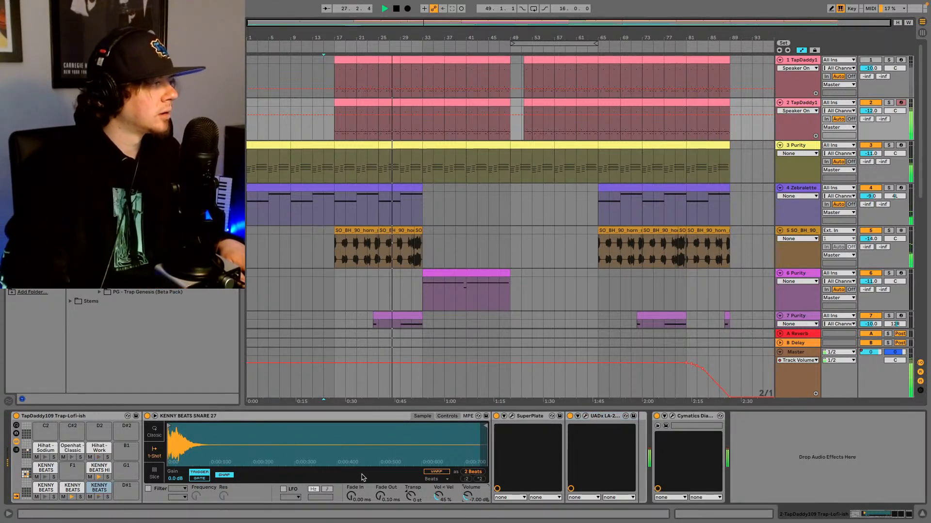
pyautogui.click(101, 478)
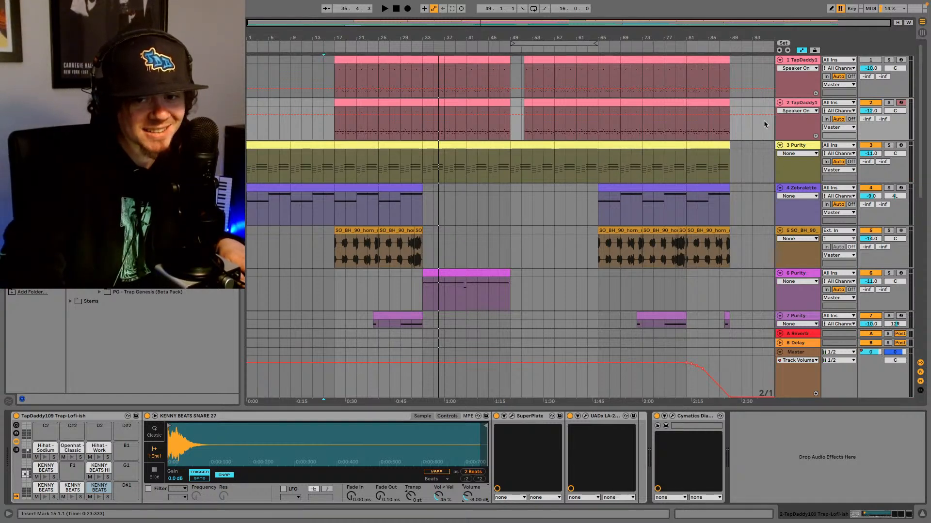
# Step: Play the song from bar 1 to check the overall mix
pyautogui.press('space')
pyautogui.press('space')
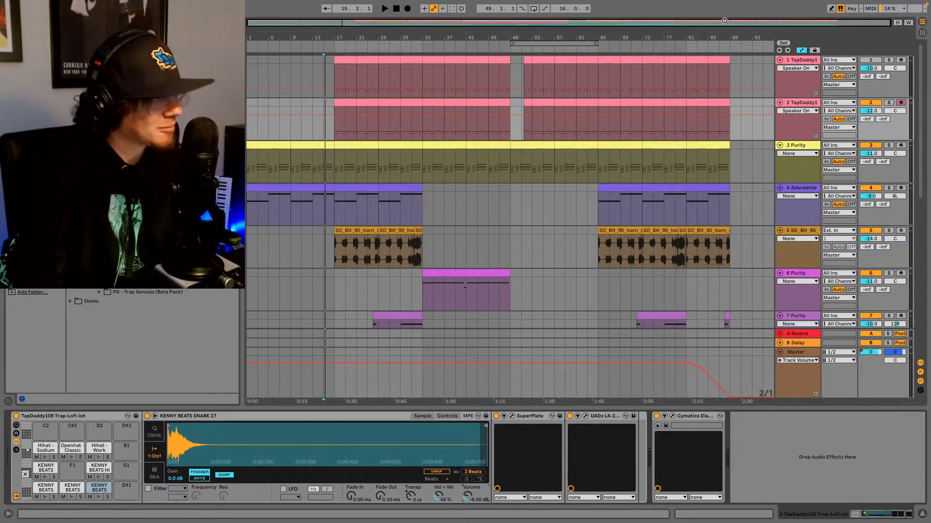
pyautogui.click(334, 180)
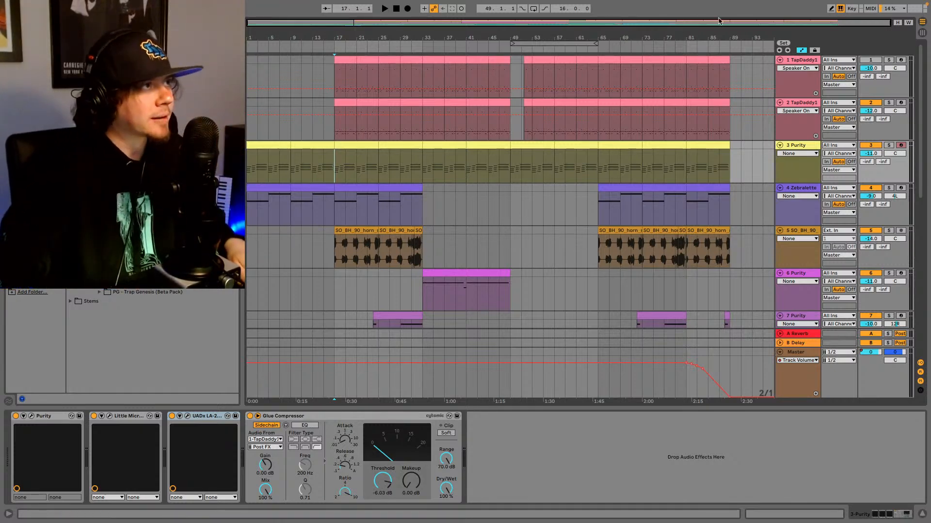
pyautogui.click(779, 50)
pyautogui.press('space')
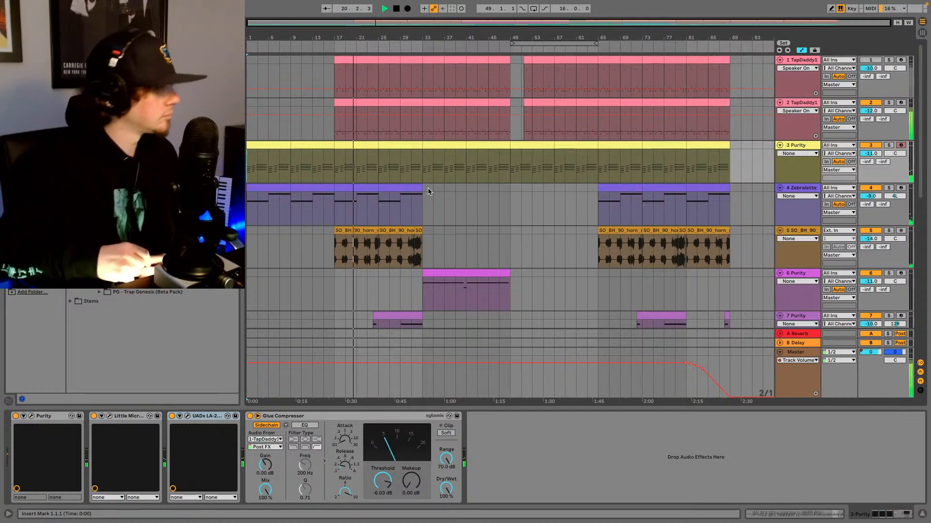
# Step: Add an EQ Eight directly after the sampler of the KENNY BEATS SNARE 27 pad on track 2
pyautogui.click(802, 102)
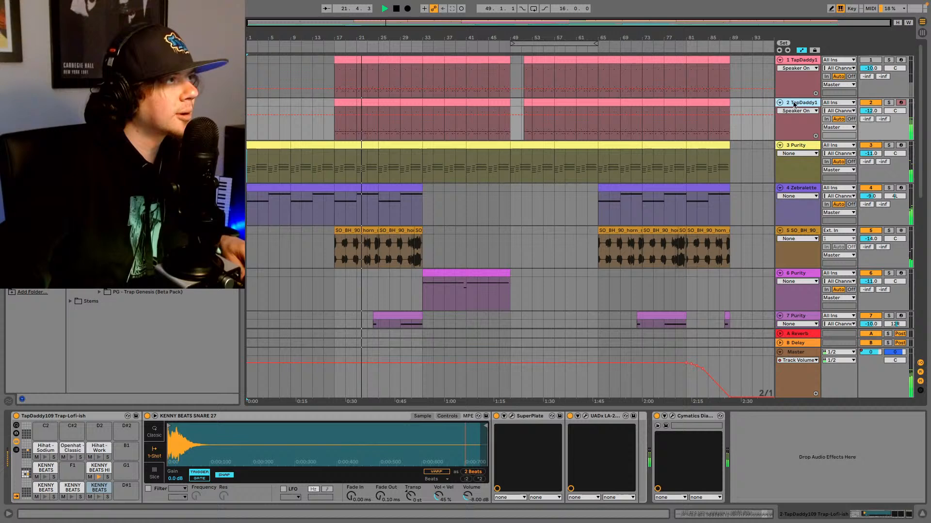
pyautogui.click(102, 488)
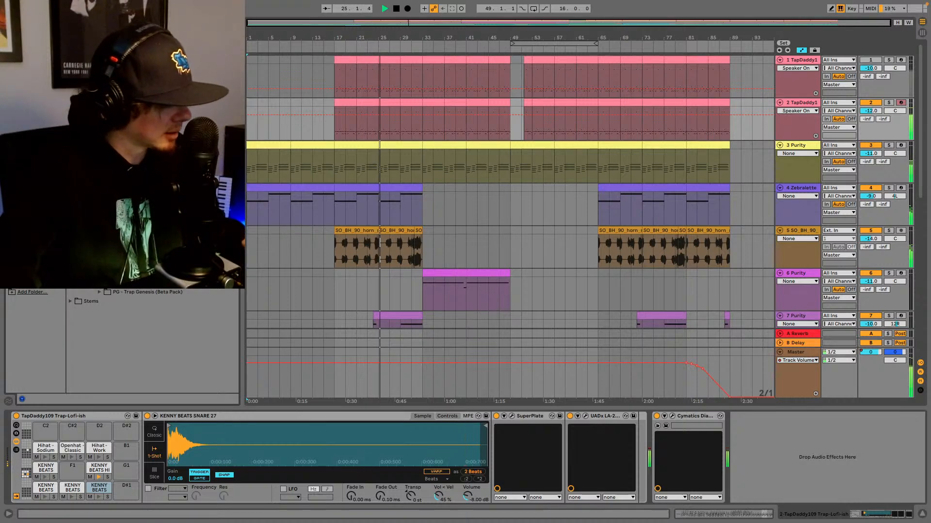
pyautogui.click(233, 23)
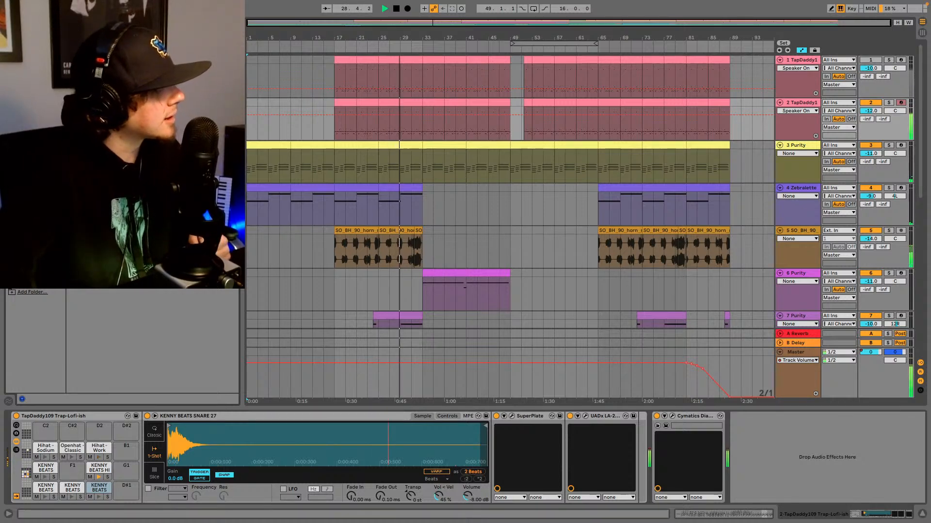
pyautogui.moveTo(121, 145); pyautogui.dragTo(496, 439)
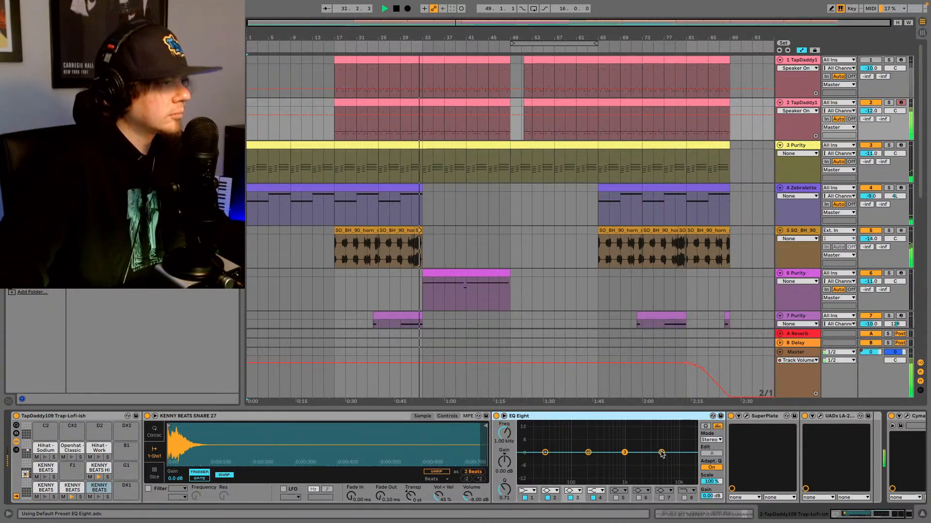
# Step: Boost band 3 of the snare's EQ Eight by about 2.85 dB at about 1.47 kHz while auditioning from bar 17
pyautogui.press('space')
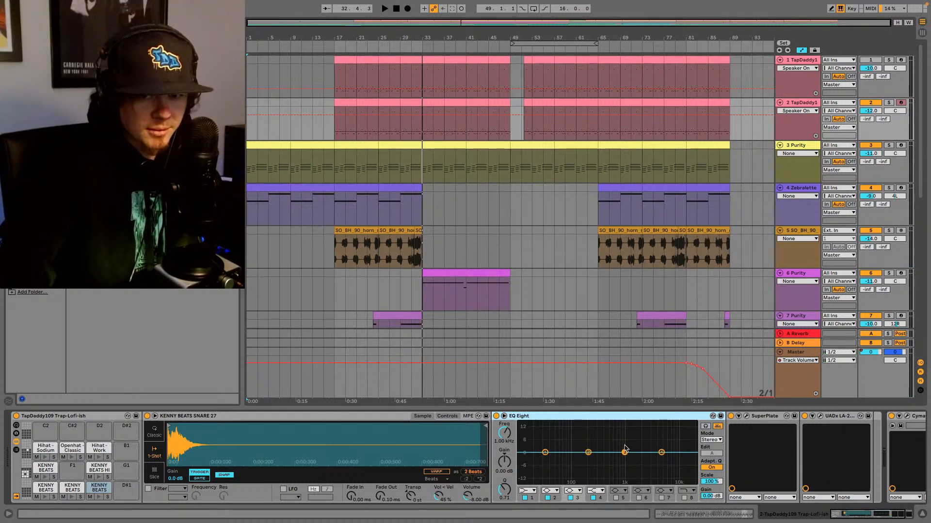
pyautogui.moveTo(625, 453)
pyautogui.mouseDown()
pyautogui.moveTo(589, 431)
pyautogui.moveTo(640, 430)
pyautogui.moveTo(631, 435)
pyautogui.mouseUp()
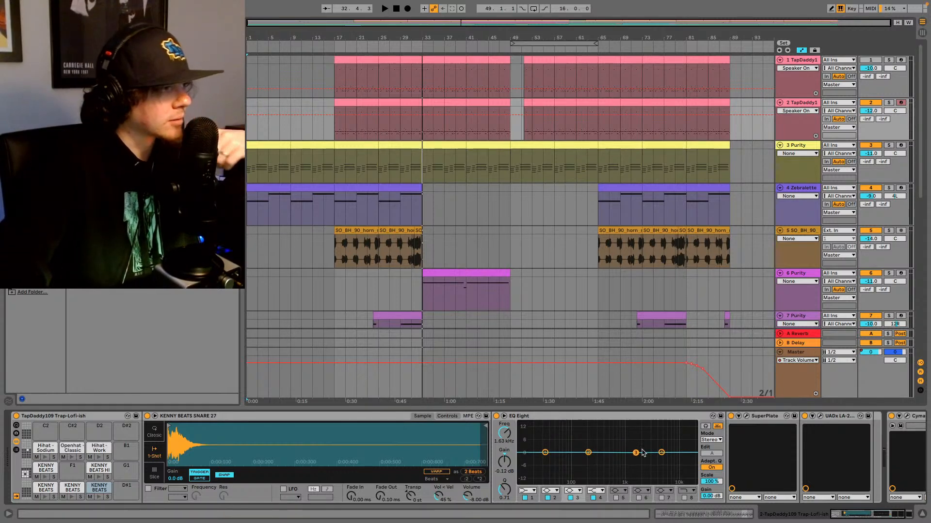
pyautogui.moveTo(636, 452); pyautogui.dragTo(621, 439)
pyautogui.press('space')
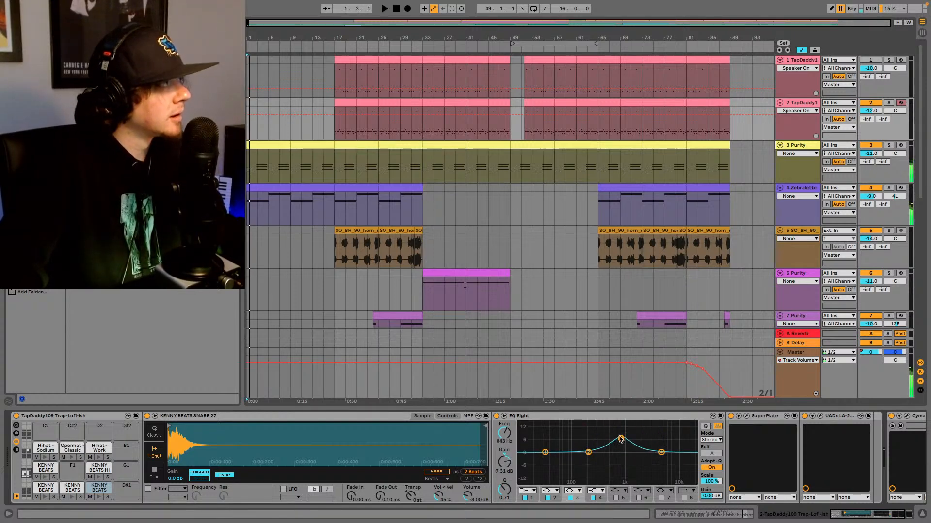
pyautogui.click(335, 132)
pyautogui.press('space')
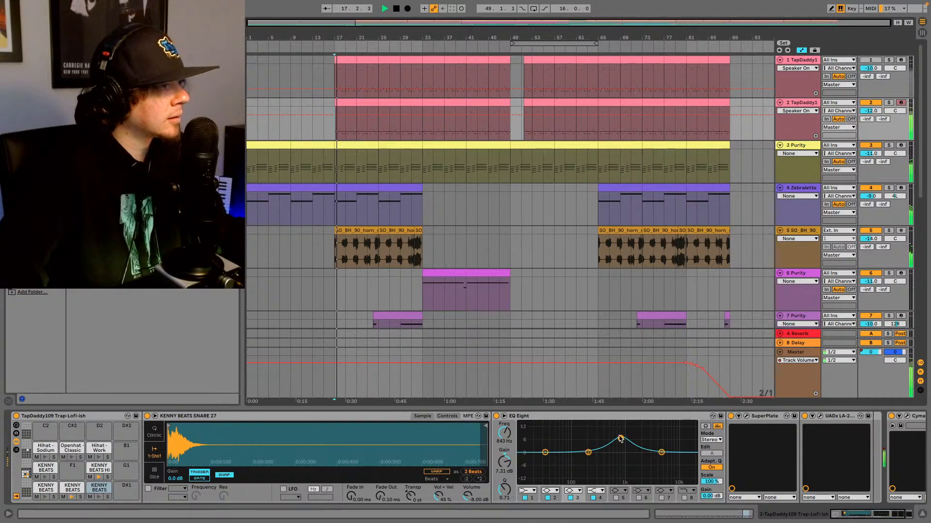
pyautogui.moveTo(621, 439)
pyautogui.mouseDown()
pyautogui.moveTo(638, 434)
pyautogui.moveTo(602, 438)
pyautogui.moveTo(638, 439)
pyautogui.moveTo(636, 455)
pyautogui.mouseUp()
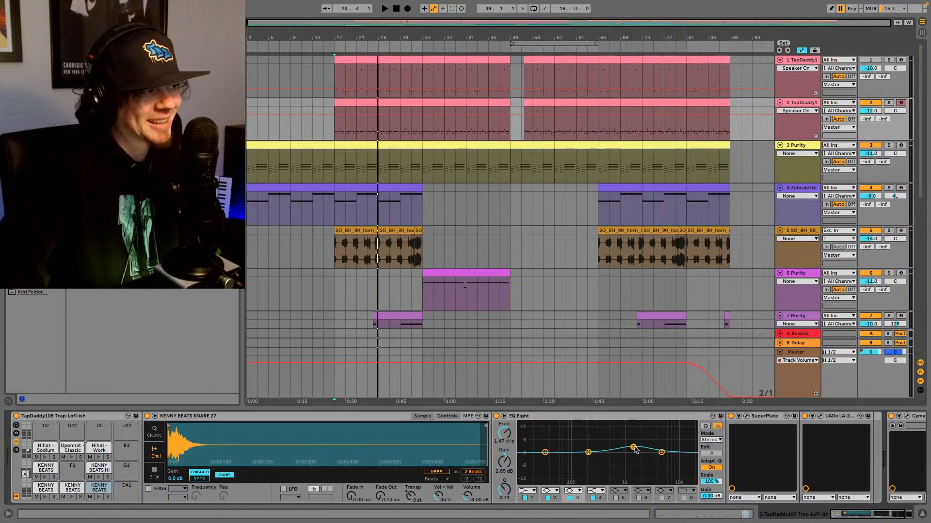
# Step: Boost band 3 of the snare's EQ Eight to about 4.83 dB at 2.06 kHz, then compare with the EQ bypassed and active
pyautogui.moveTo(634, 431); pyautogui.dragTo(636, 442)
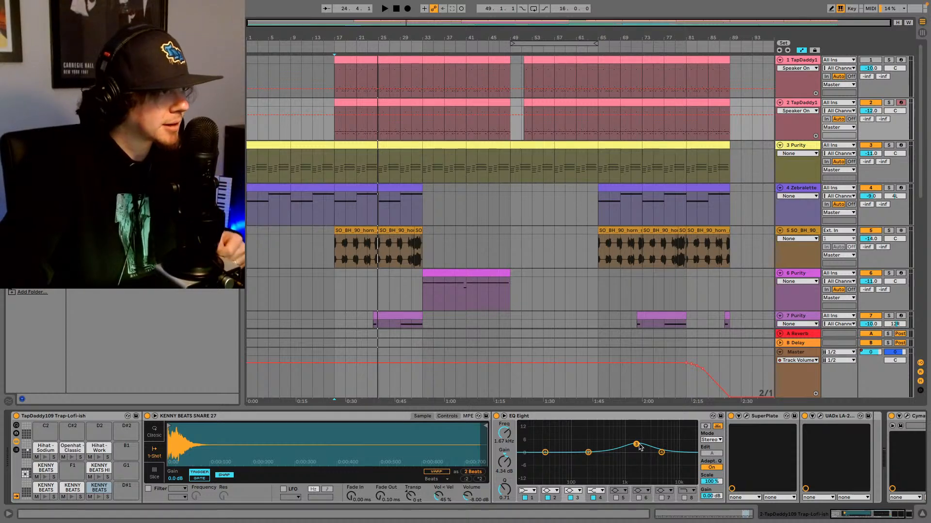
pyautogui.moveTo(643, 423); pyautogui.dragTo(633, 437)
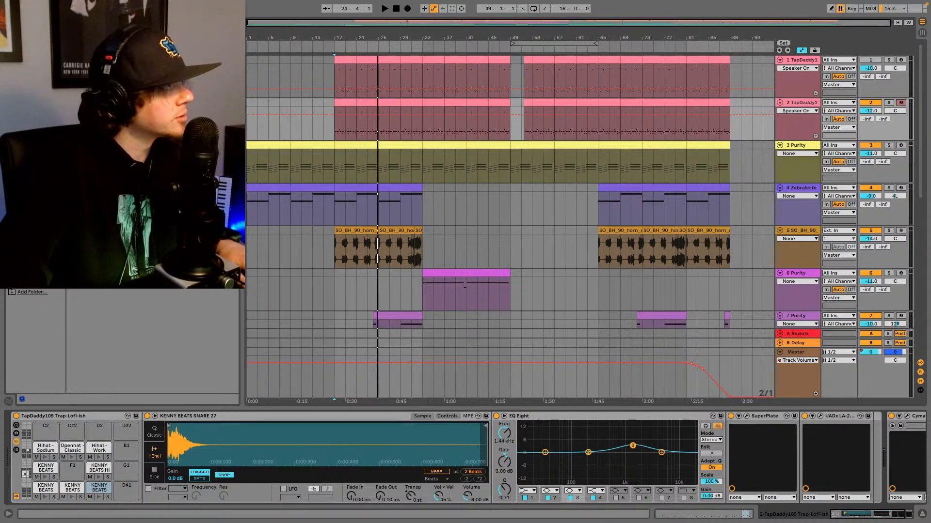
pyautogui.press('space')
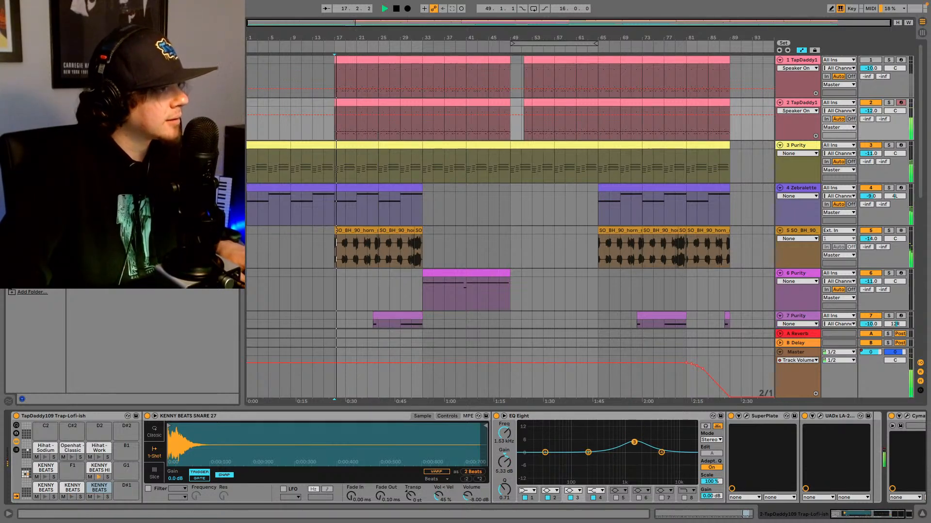
pyautogui.moveTo(635, 442); pyautogui.dragTo(641, 443)
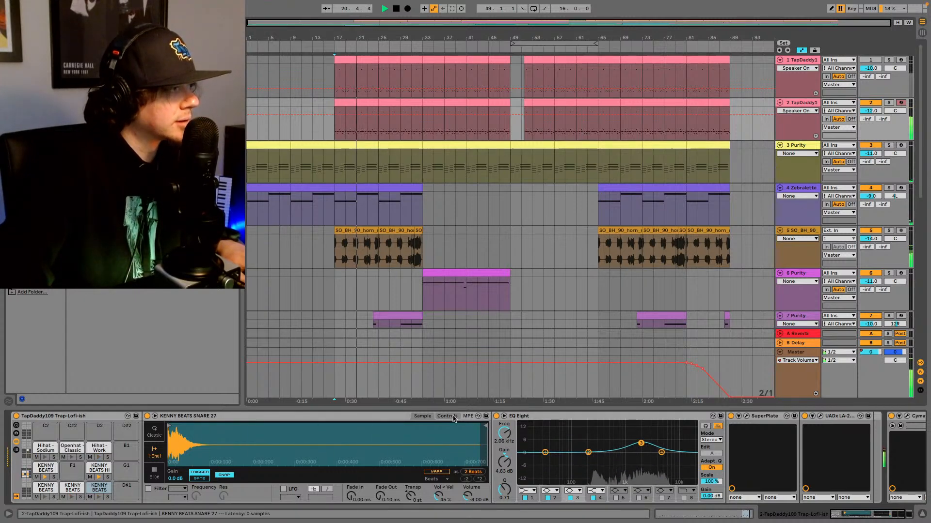
pyautogui.click(495, 417)
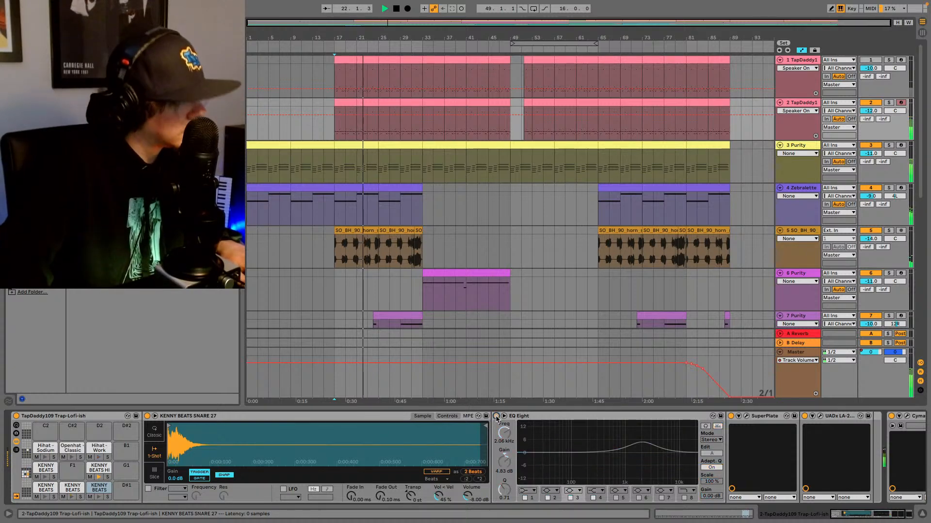
pyautogui.click(496, 417)
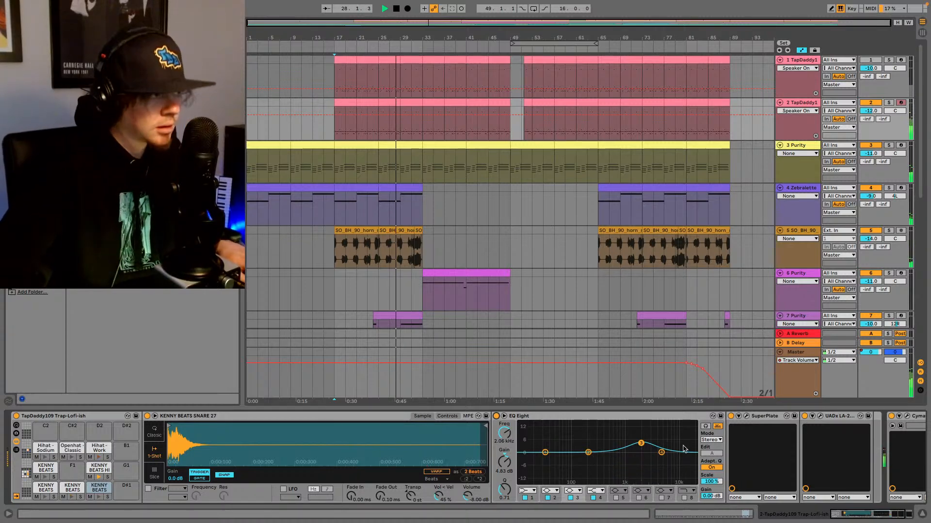
# Step: Lower the snare EQ Eight's output gain to -2 dB and shift band 3 to about 2.20 kHz
pyautogui.moveTo(718, 500); pyautogui.dragTo(718, 505)
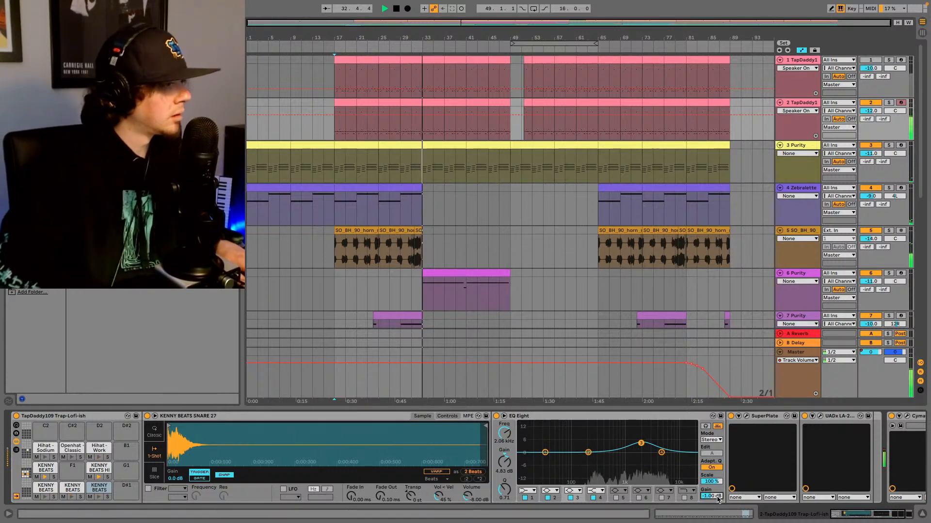
pyautogui.scroll(-1, 718, 500)
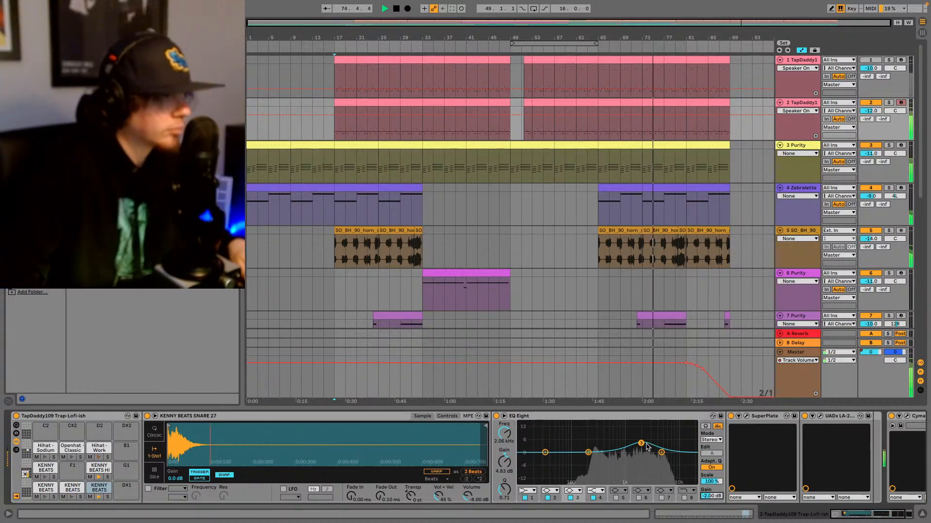
pyautogui.moveTo(650, 443)
pyautogui.mouseDown()
pyautogui.moveTo(626, 443)
pyautogui.moveTo(643, 443)
pyautogui.mouseUp()
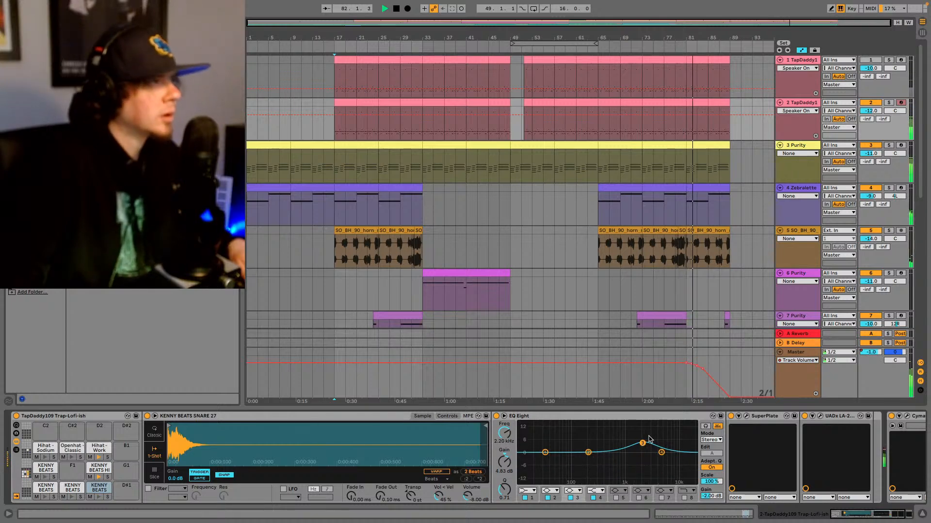
# Step: Listen to the mix briefly from bar 17, then play it from bar 1 through about bar 43
pyautogui.click(326, 142)
pyautogui.press('space')
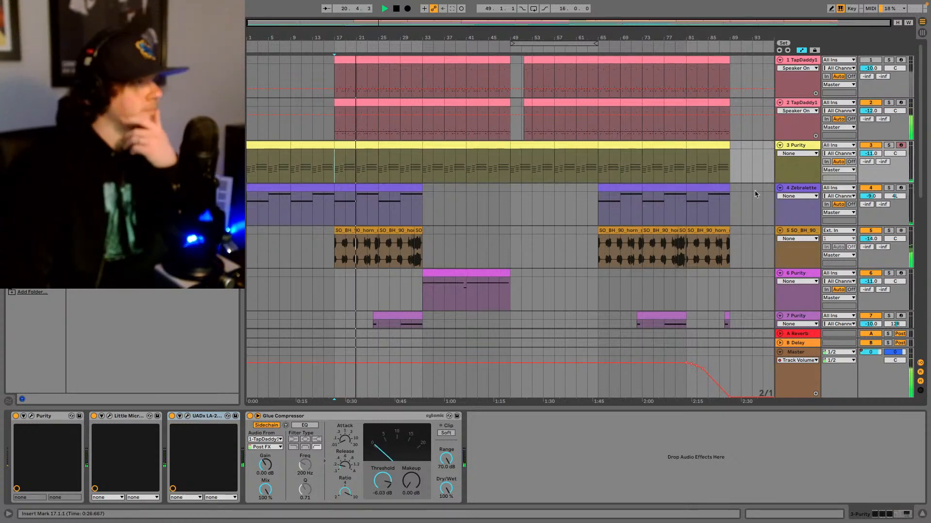
pyautogui.scroll(-3, 727, 207)
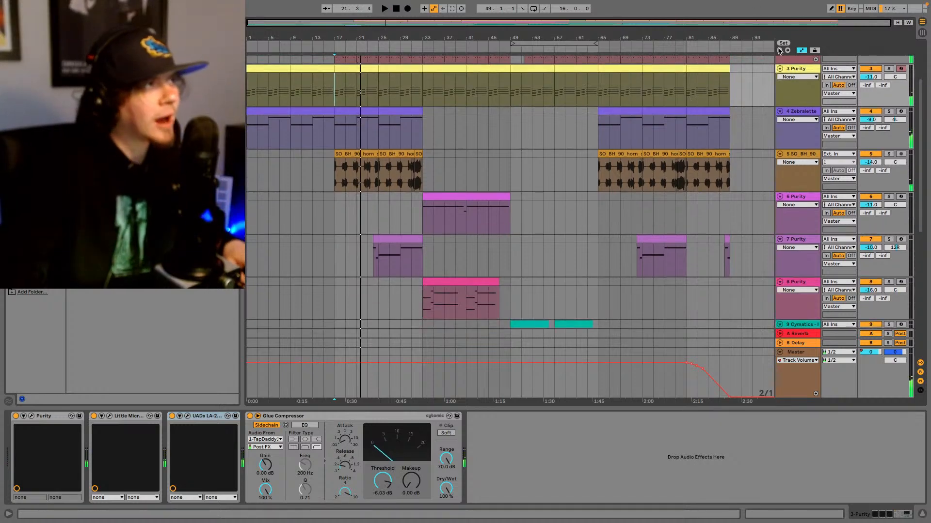
pyautogui.click(779, 51)
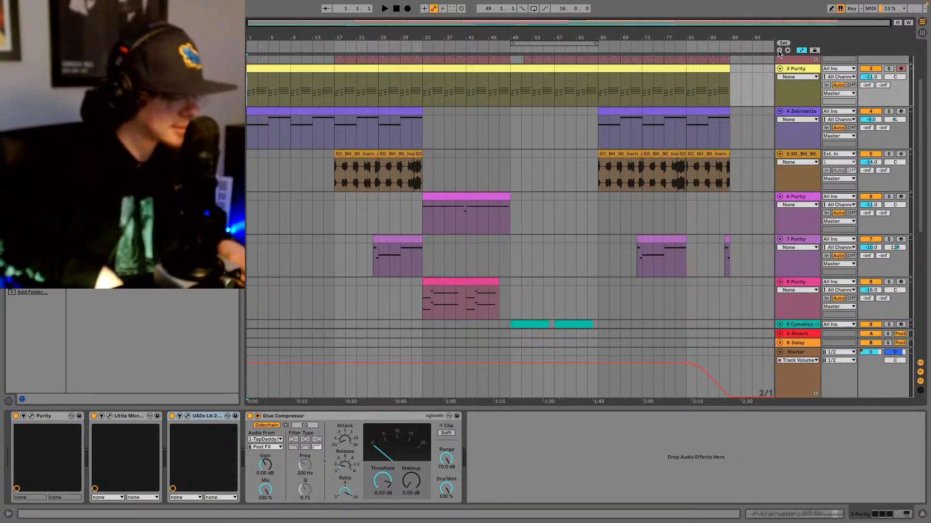
pyautogui.press('space')
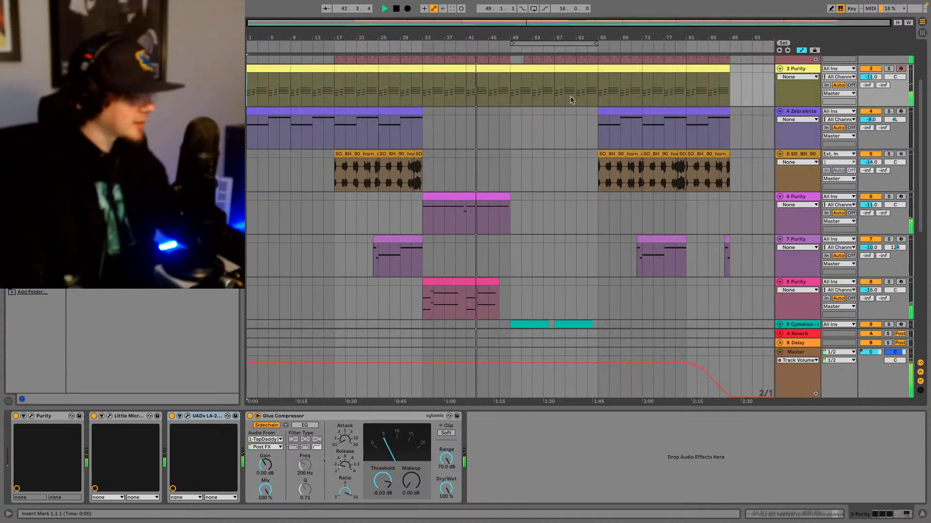
pyautogui.press('space')
# Step: Play track 2 from bar 33 and bring its UADx LA-2A compressor window into view
pyautogui.scroll(4, 519, 96)
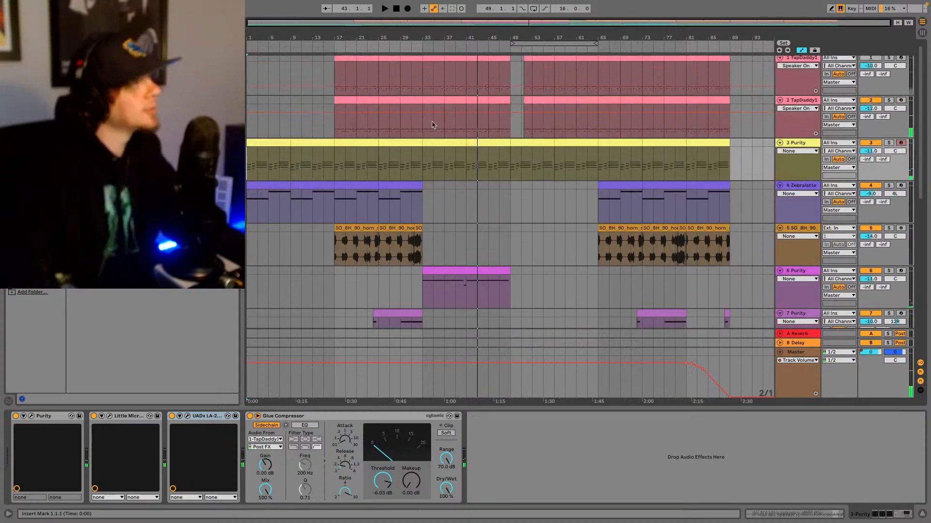
pyautogui.click(424, 140)
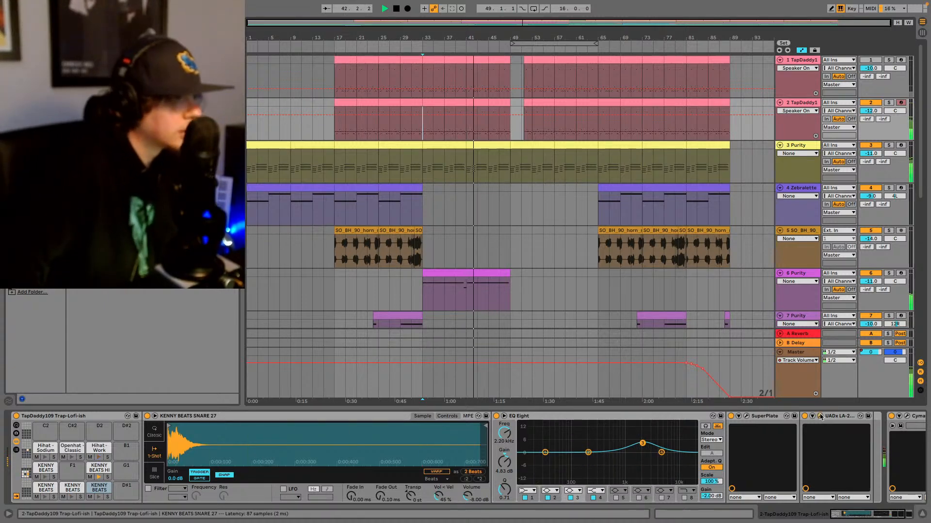
pyautogui.moveTo(930, 133); pyautogui.dragTo(546, 136)
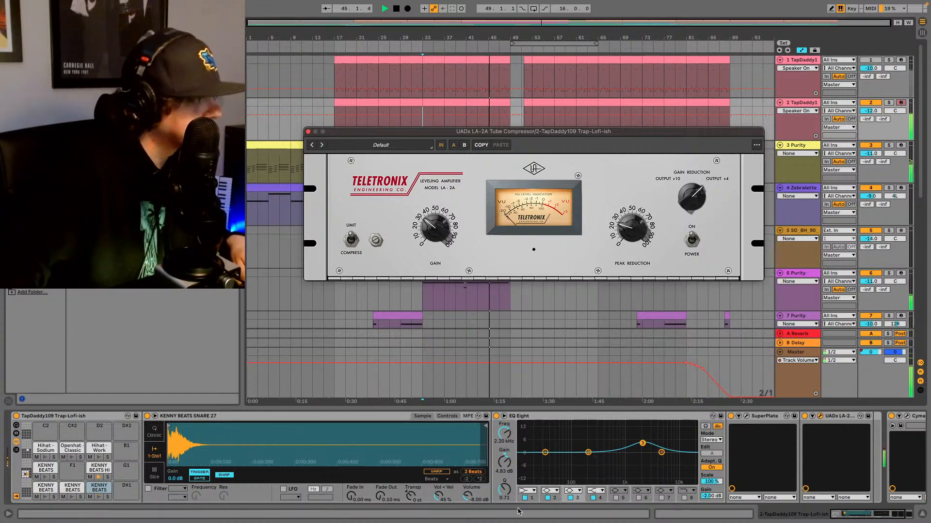
# Step: Try KENNY BEATS SNARE 27 volumes between -7 and -9 dB during playback from bar 33, settling on -9 dB
pyautogui.moveTo(472, 501); pyautogui.dragTo(488, 503)
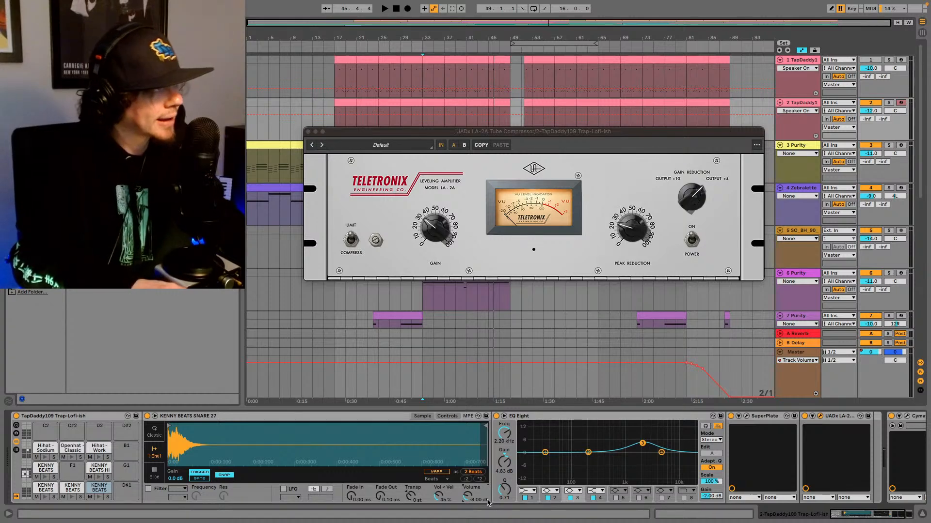
pyautogui.press('space')
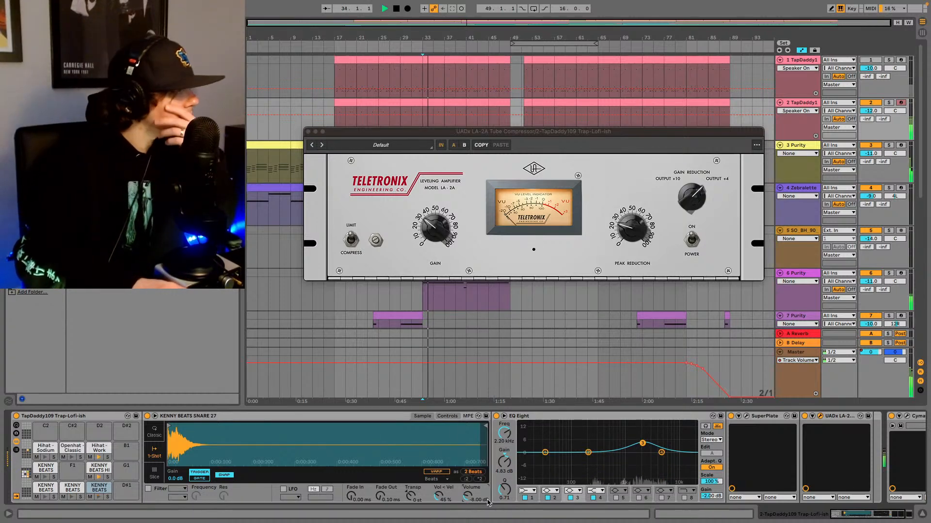
pyautogui.press('Down')
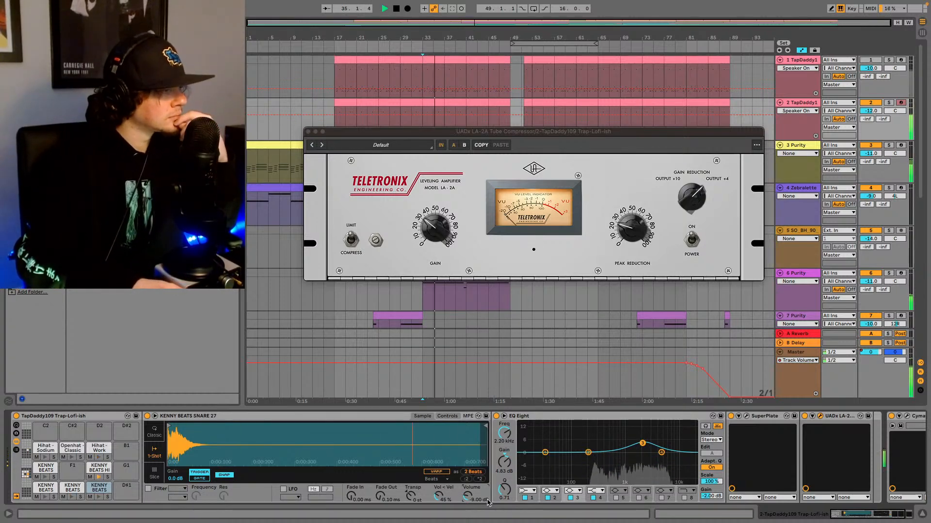
pyautogui.press('Up')
pyautogui.press('Up')
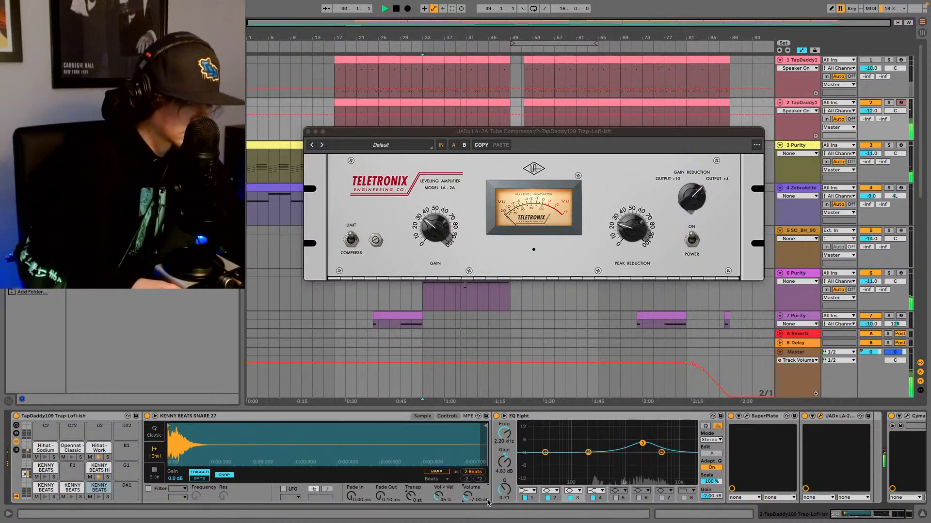
pyautogui.scroll(-1, 488, 502)
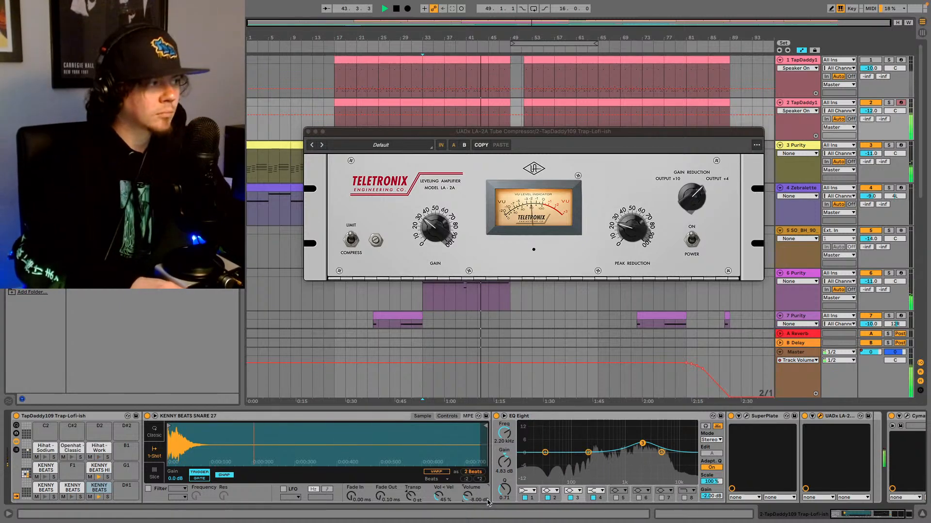
pyautogui.scroll(-1, 487, 503)
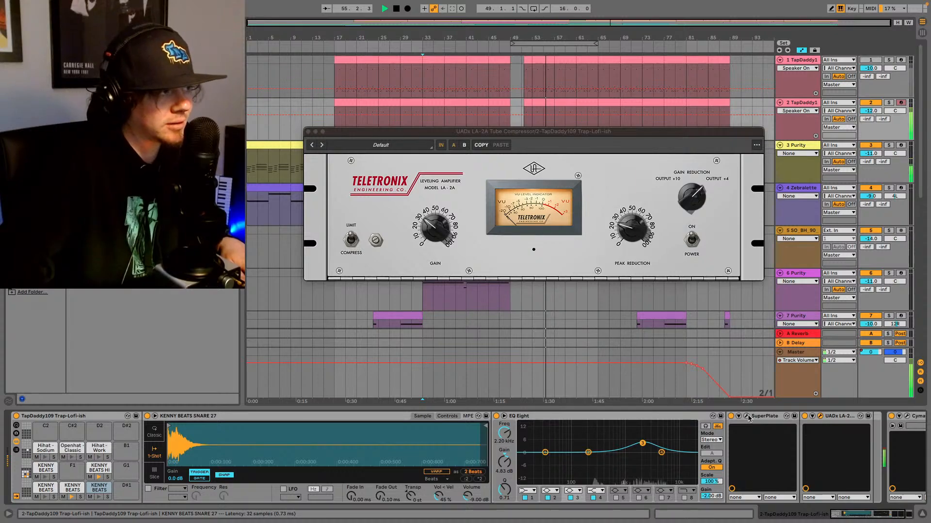
pyautogui.press('space')
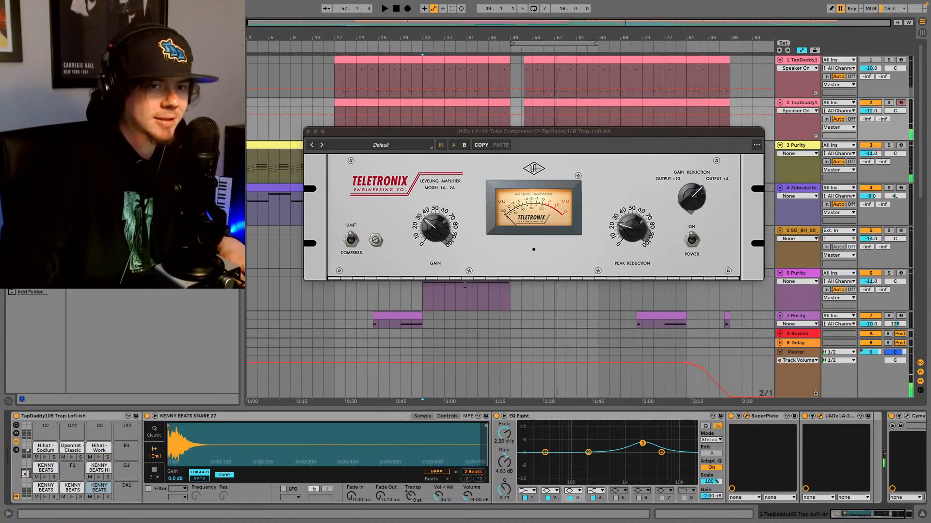
# Step: Inspect the SuperPlate reverb settings on track 2 during playback from bar 33, then close the SuperPlate and LA-2A windows
pyautogui.moveTo(22, 106); pyautogui.dragTo(369, 82)
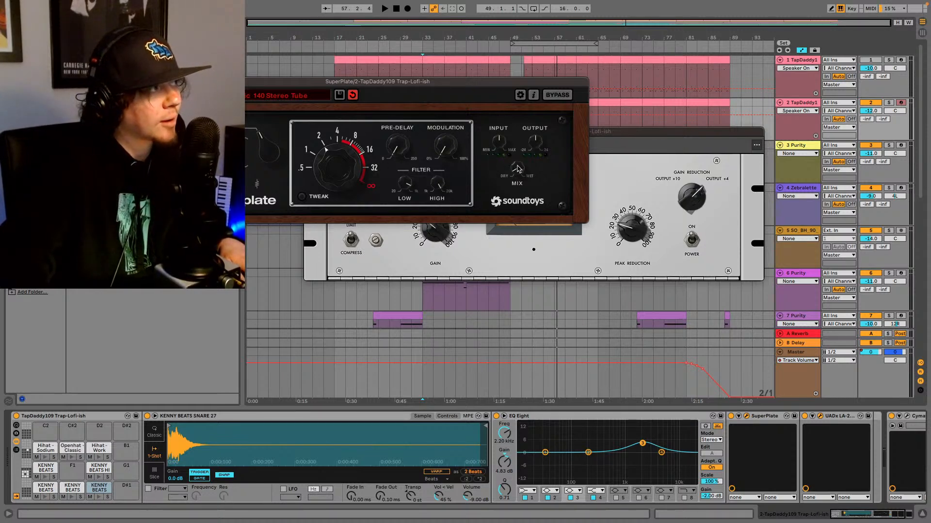
pyautogui.press('space')
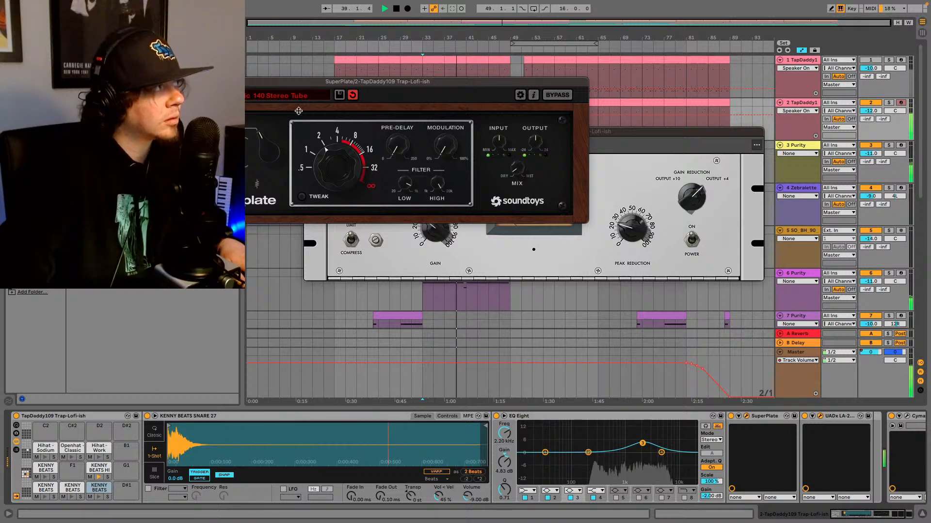
pyautogui.click(172, 81)
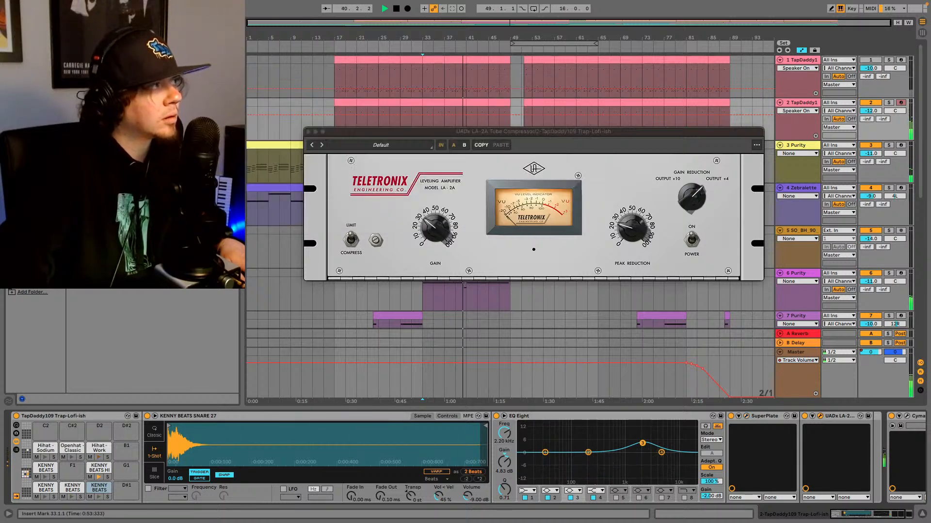
pyautogui.press('space')
pyautogui.click(308, 131)
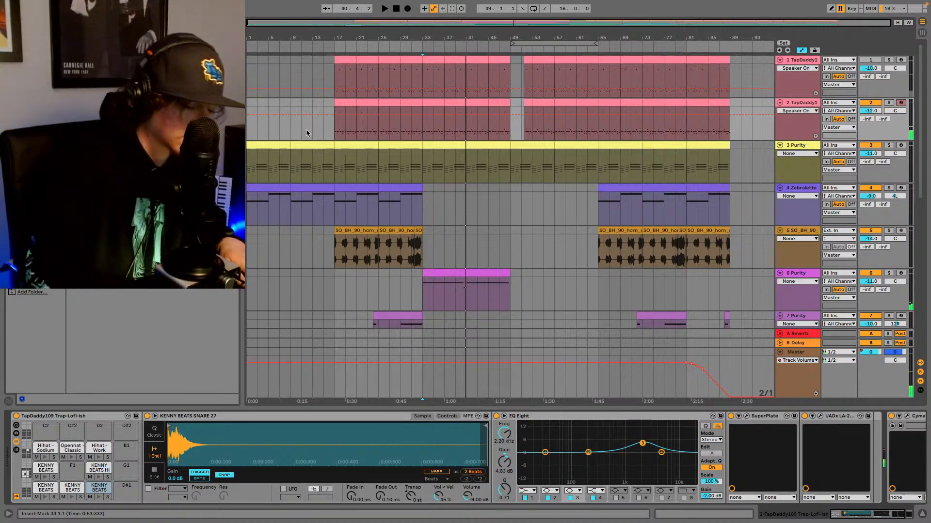
# Step: Play from bar 33 with track 2 soloed for a while, then unsolo it and stop playback
pyautogui.press('space')
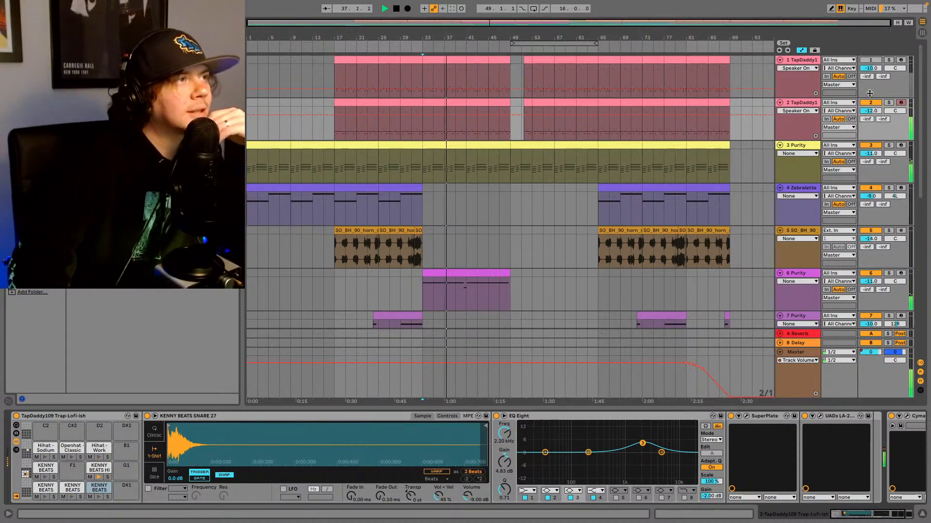
pyautogui.click(889, 103)
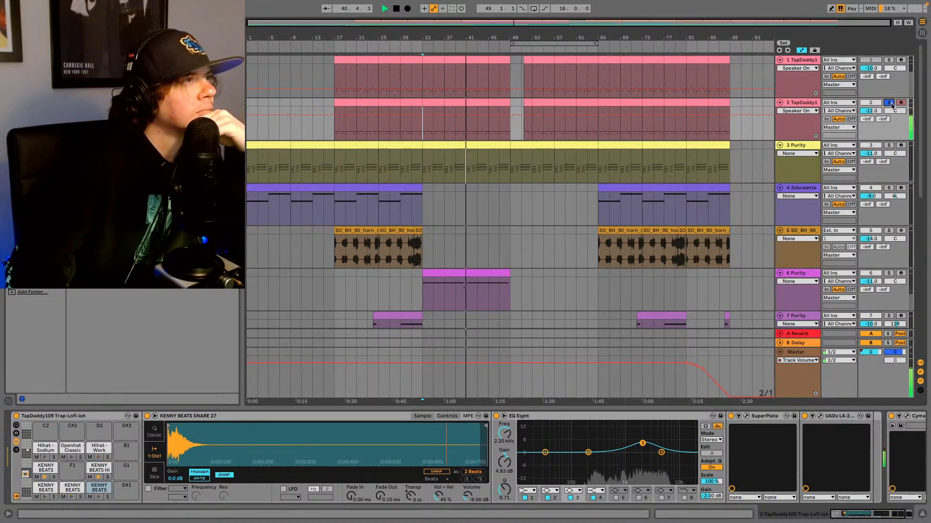
pyautogui.click(890, 103)
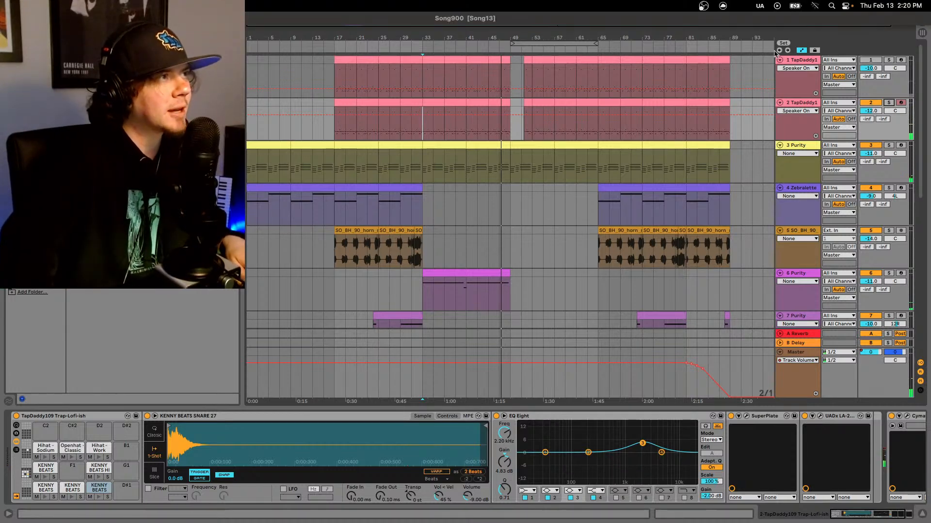
pyautogui.press('space')
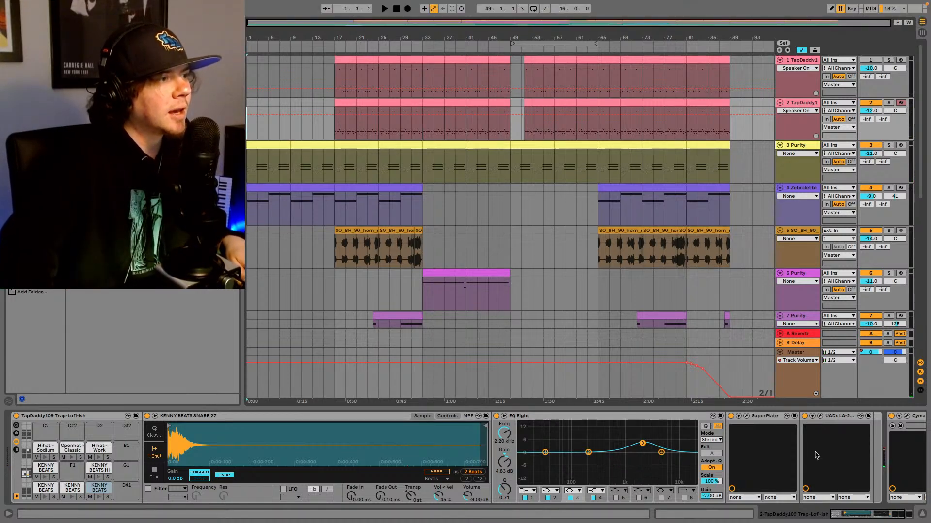
# Step: Add the Youlean Loudness Meter 2 plug-in to the Master track, then close its window
pyautogui.click(802, 354)
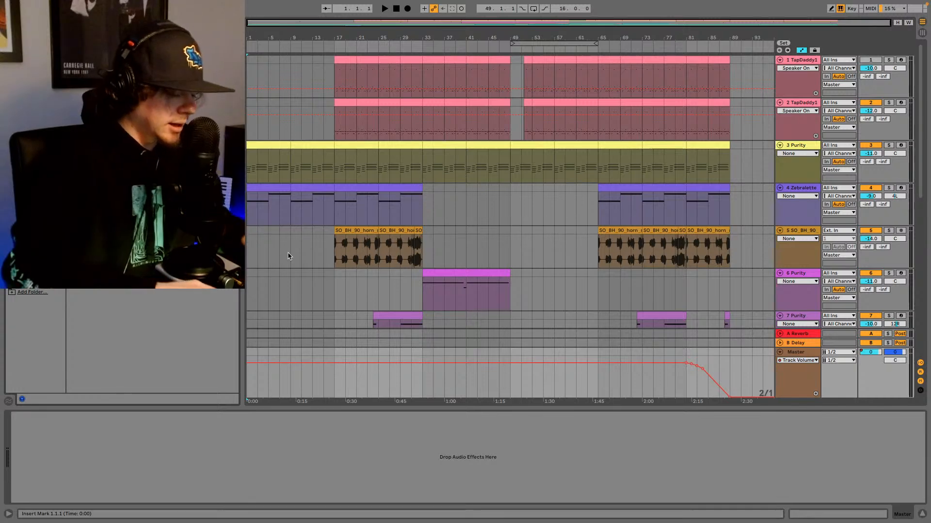
pyautogui.click(36, 165)
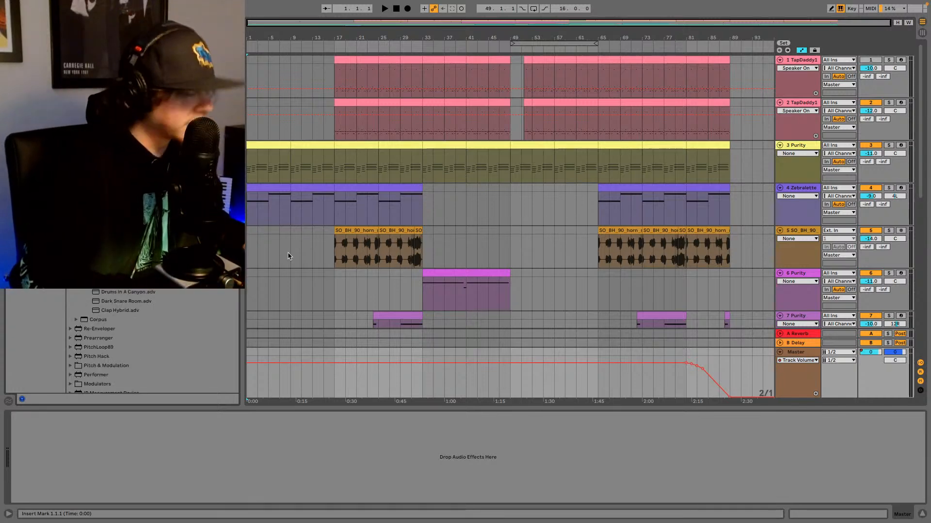
pyautogui.press('super+f')
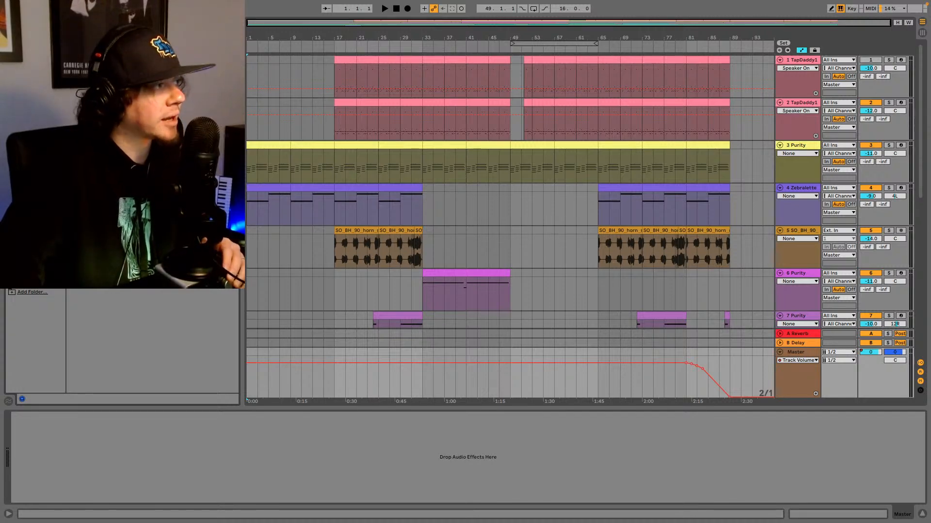
pyautogui.scroll(-10, 651, 281)
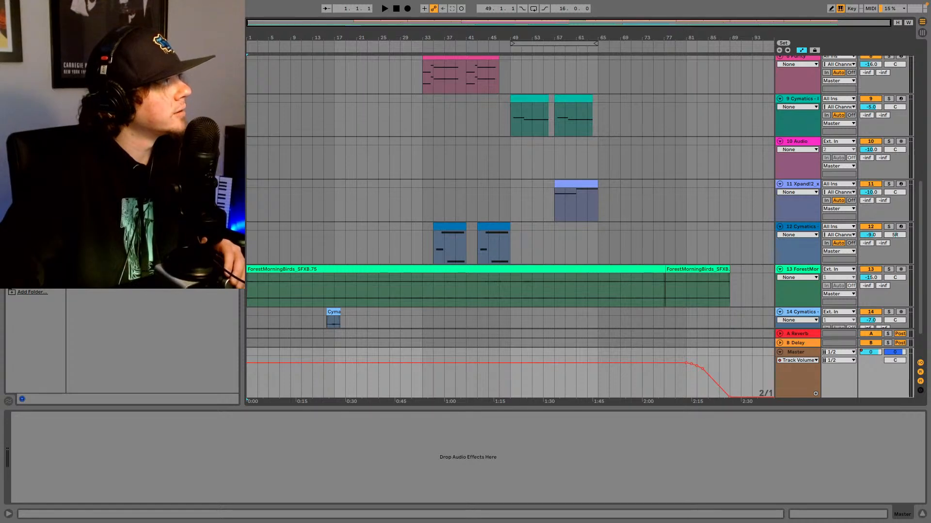
pyautogui.moveTo(228, 271); pyautogui.dragTo(269, 451)
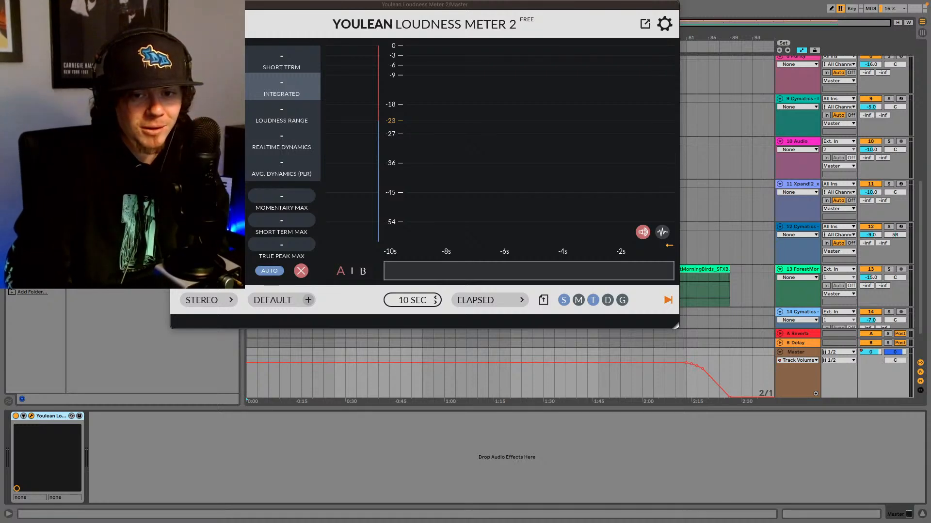
pyautogui.click(177, 4)
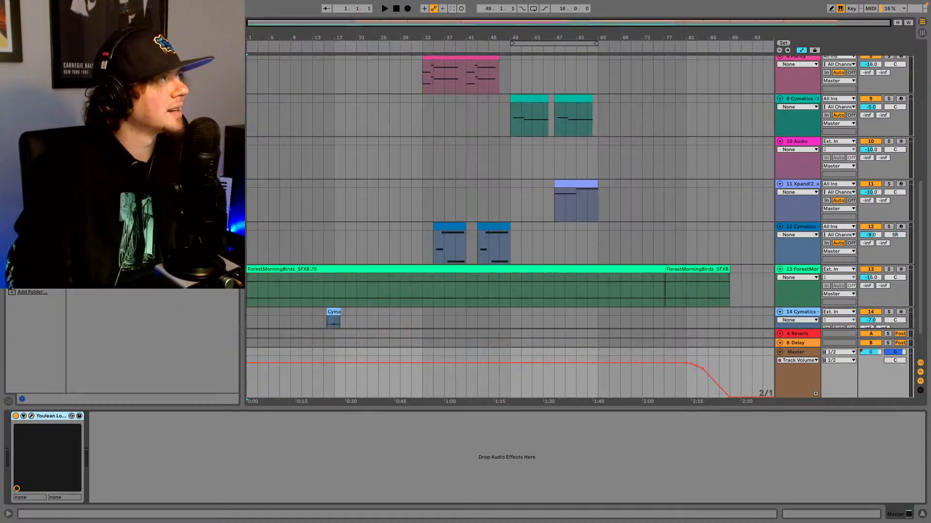
# Step: Play the song from the start in Session View with the Master's Youlean Loudness Meter 2 open to measure its loudness
pyautogui.scroll(-3, 413, 300)
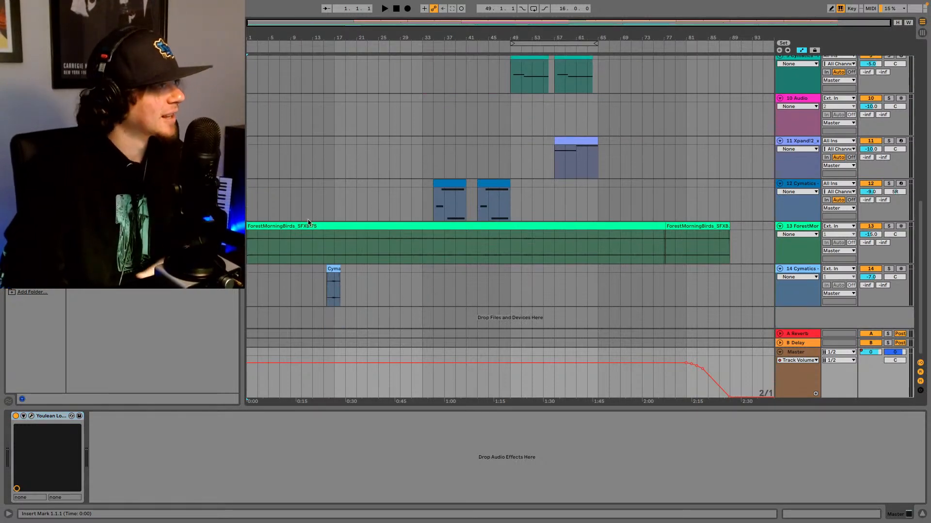
pyautogui.click(323, 240)
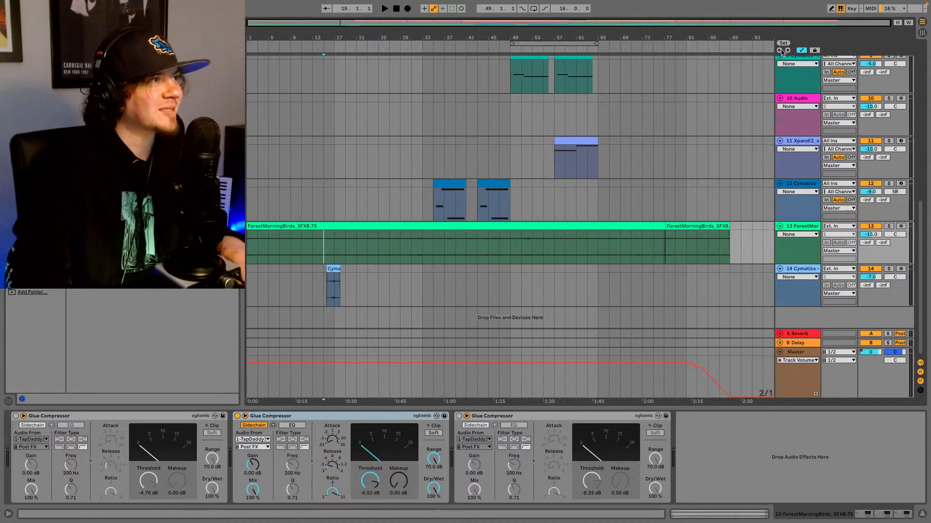
pyautogui.click(805, 354)
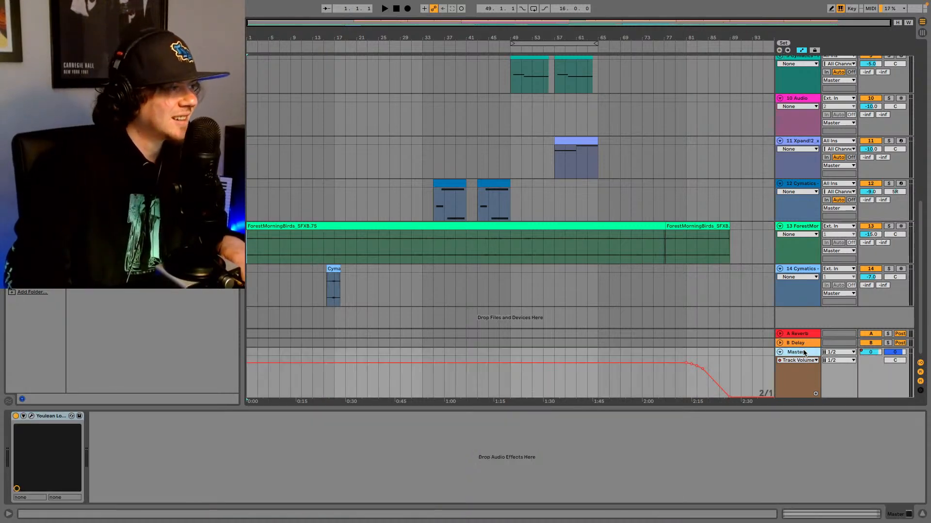
pyautogui.click(34, 418)
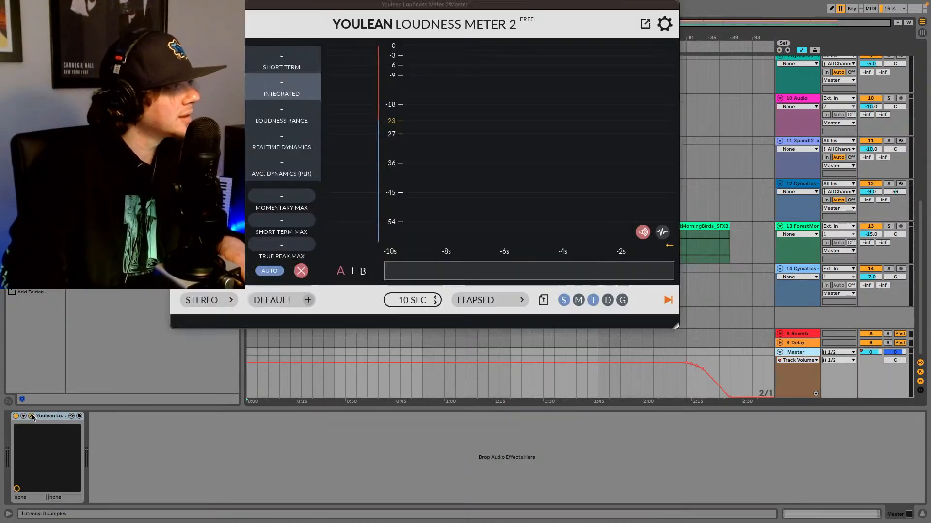
pyautogui.moveTo(582, 45); pyautogui.dragTo(700, 8)
pyautogui.press('space')
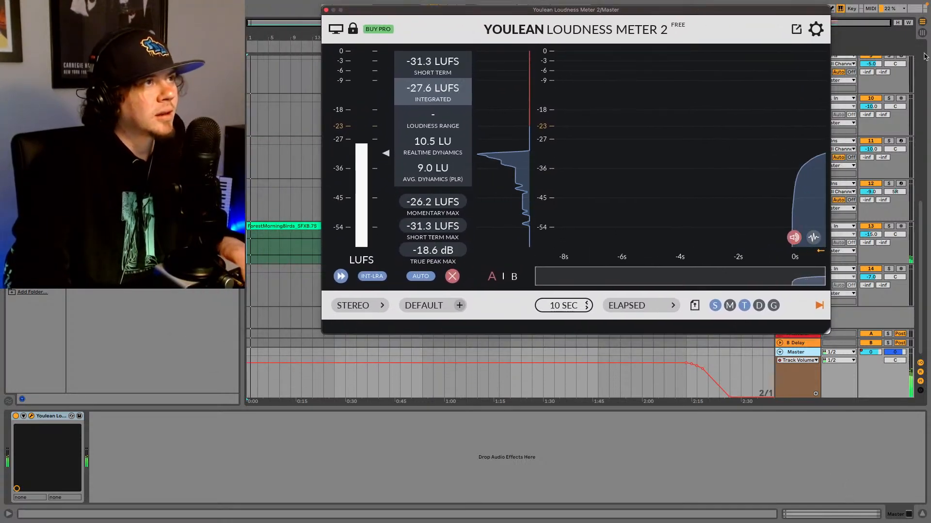
pyautogui.press('Tab')
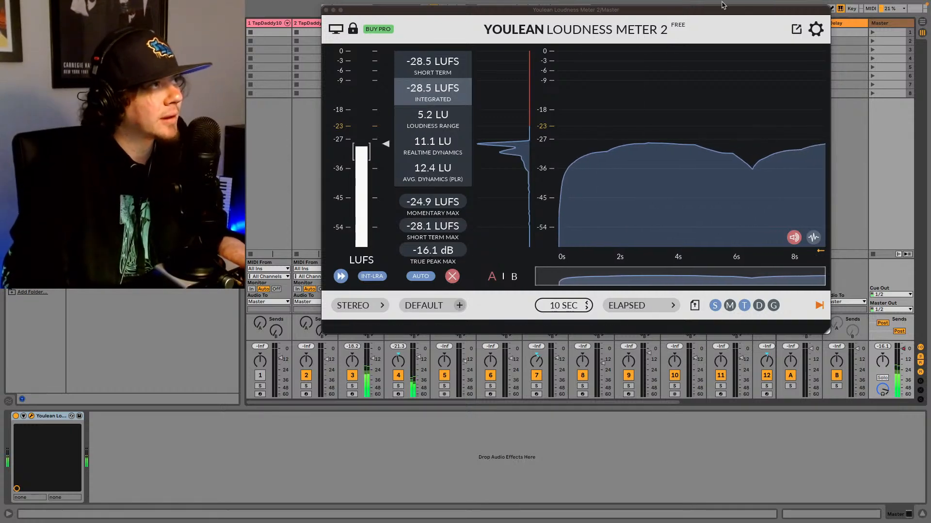
pyautogui.moveTo(720, 11); pyautogui.dragTo(721, 15)
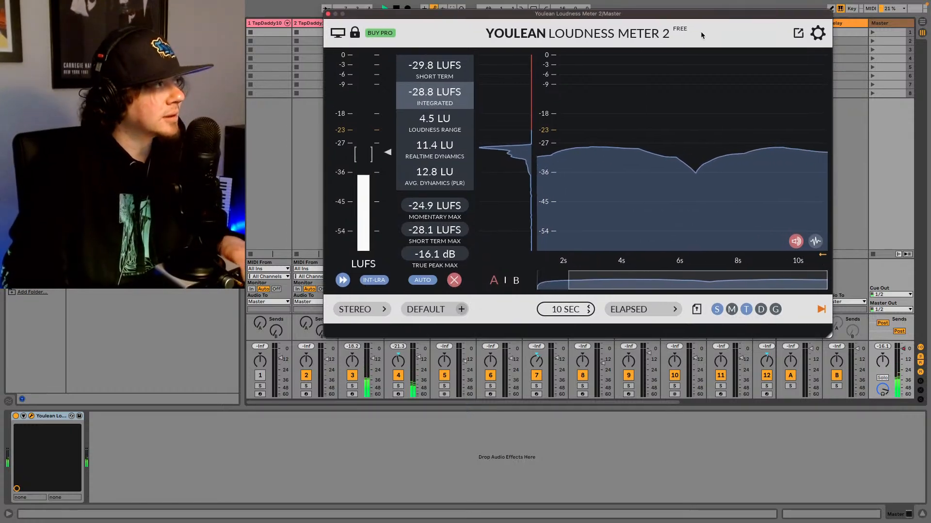
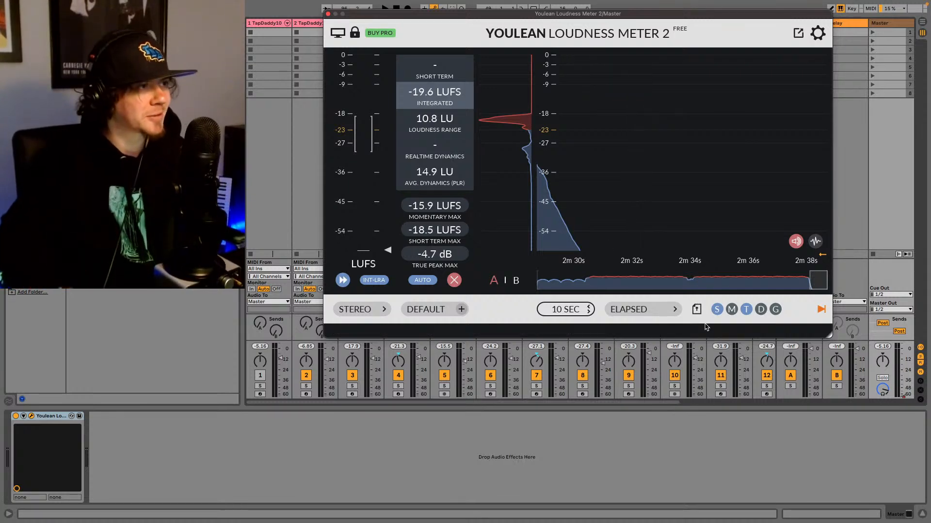
# Step: Close the loudness meter and return to Arrangement View with the play position at bar 1
pyautogui.click(328, 13)
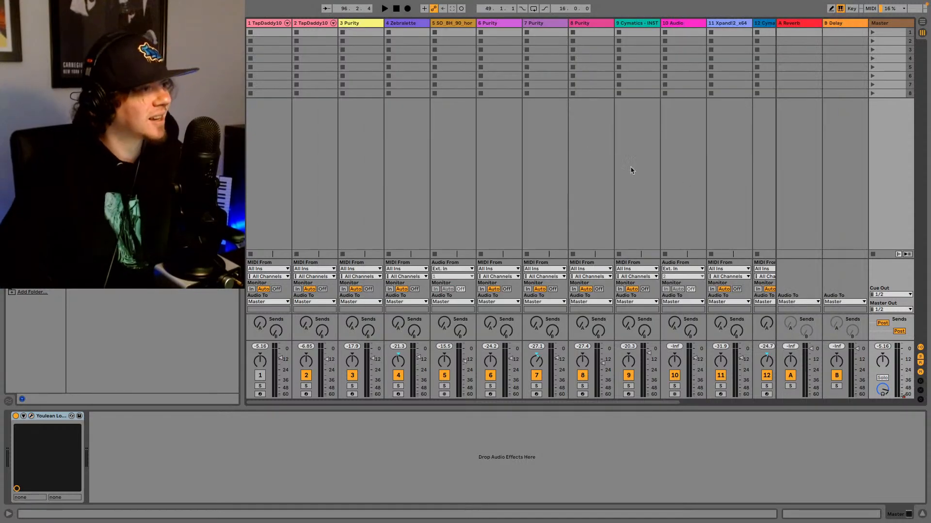
pyautogui.click(923, 22)
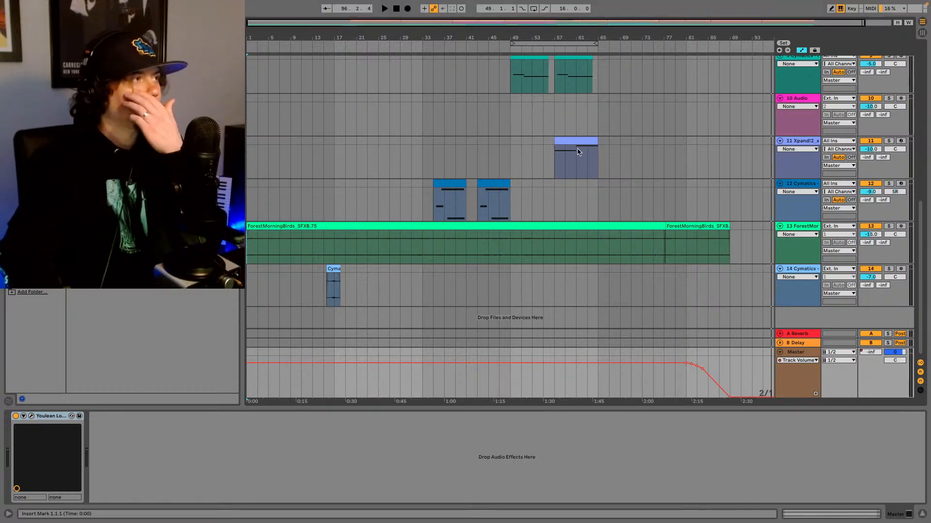
pyautogui.click(778, 50)
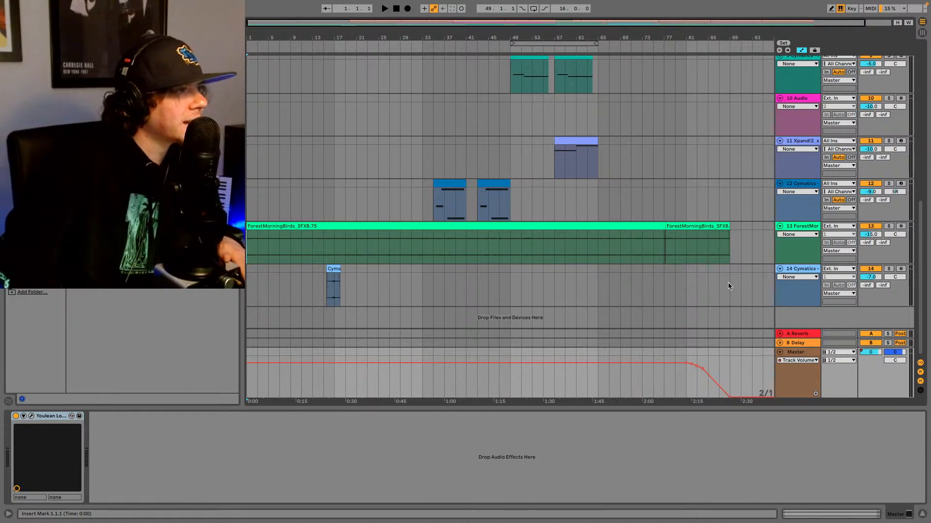
pyautogui.click(807, 270)
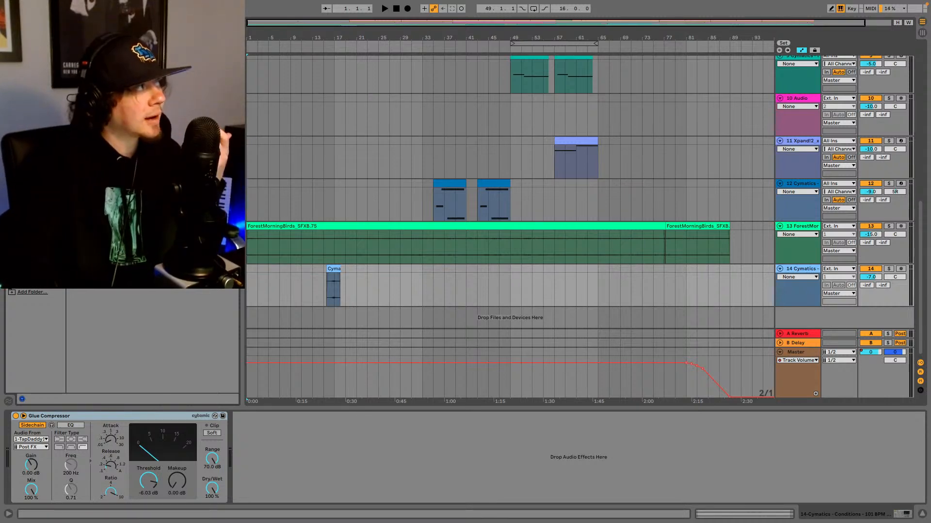
pyautogui.moveTo(53, 2)
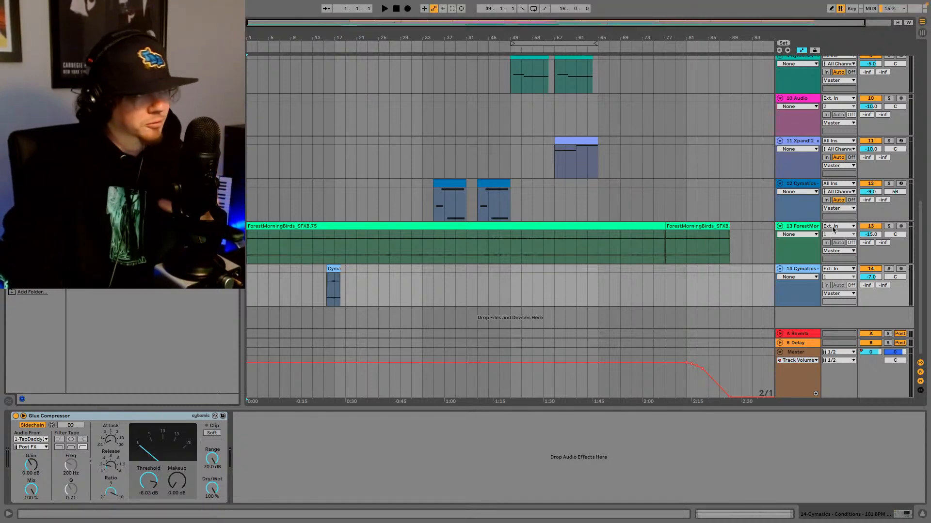
# Step: Insert the Shadow Hills Mastering Compressor after the loudness meter on the Master track and bring up its window
pyautogui.click(808, 351)
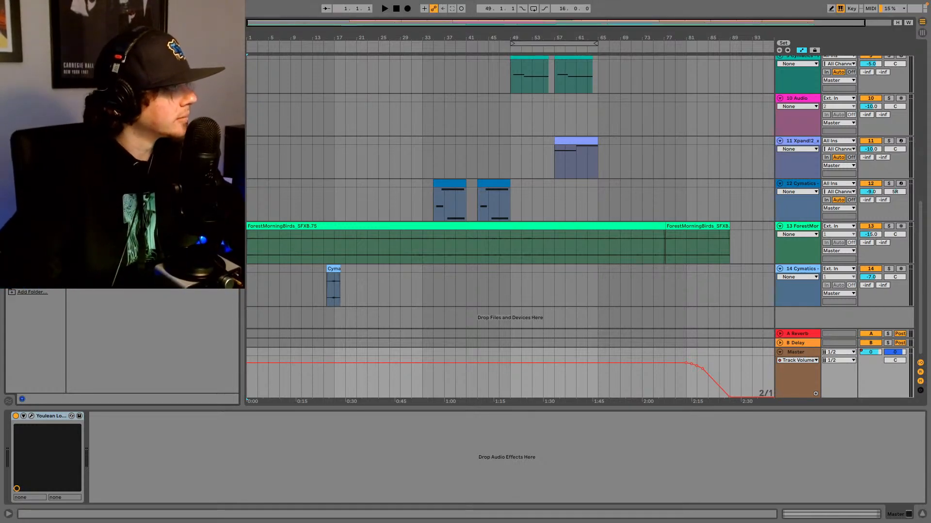
pyautogui.moveTo(122, 242); pyautogui.dragTo(119, 449)
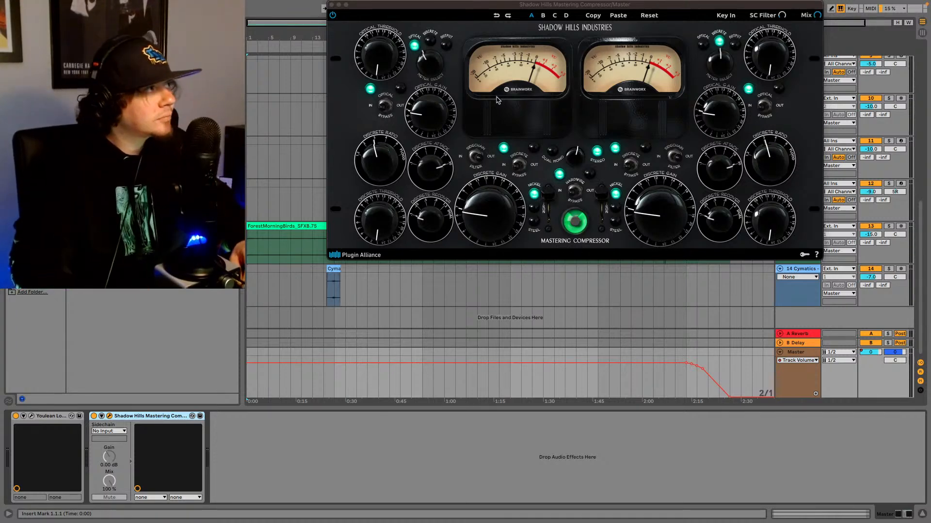
pyautogui.press('space')
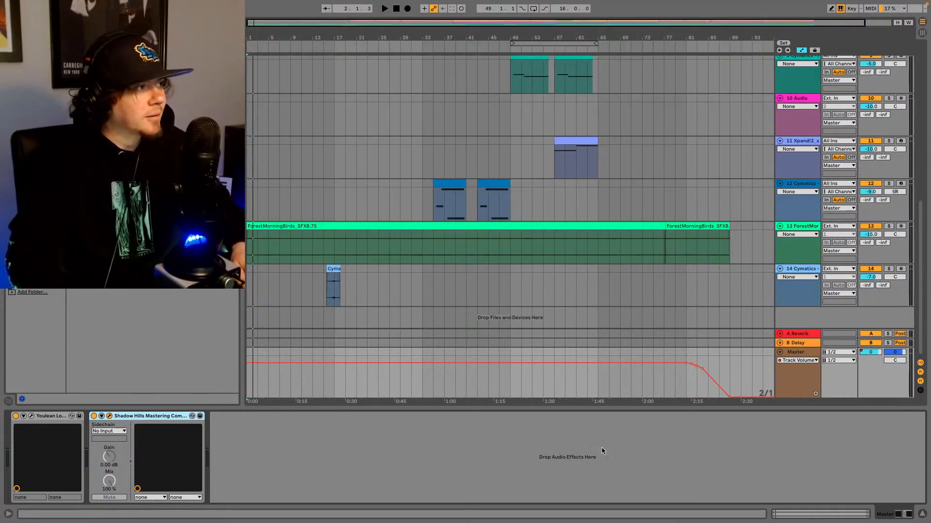
pyautogui.click(581, 472)
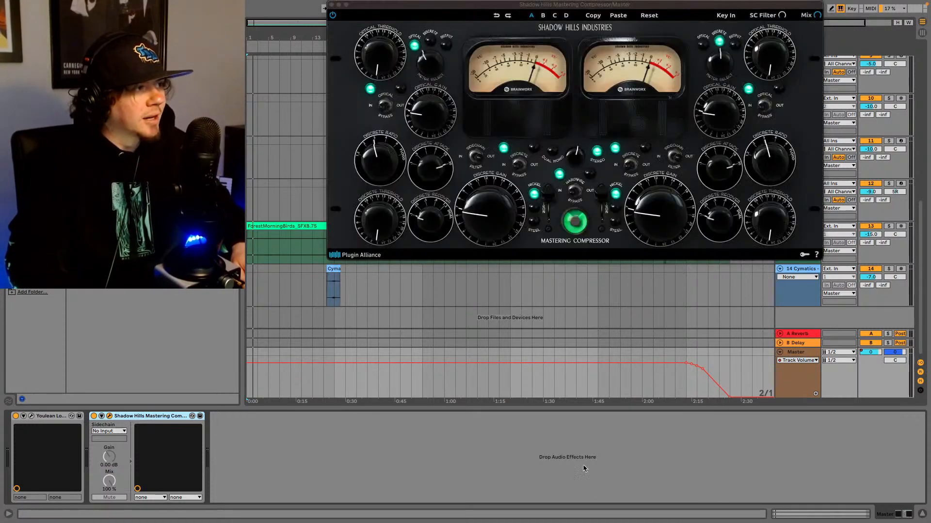
# Step: Compare the Dual Mono and Stereo modes of the Shadow Hills compressor, leaving it on Stereo
pyautogui.click(575, 155)
pyautogui.click(576, 156)
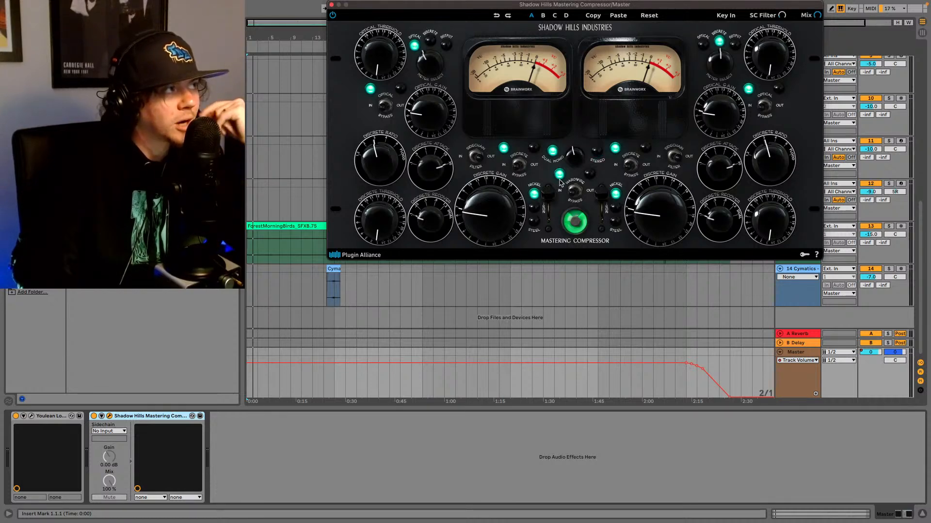
pyautogui.click(575, 155)
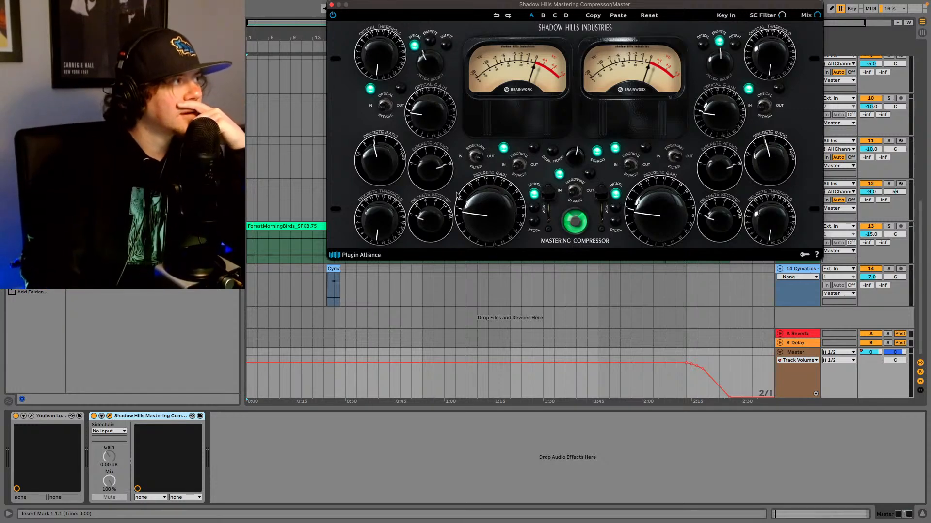
pyautogui.click(575, 153)
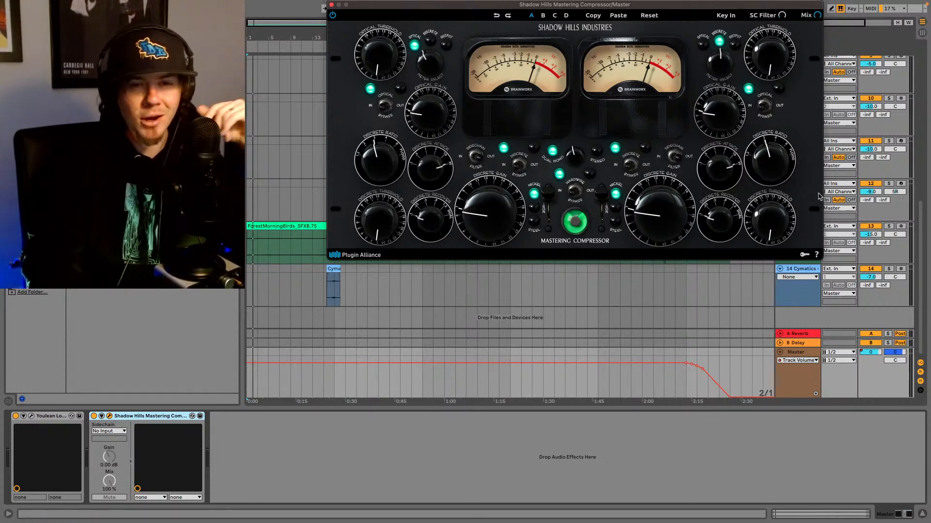
pyautogui.click(576, 159)
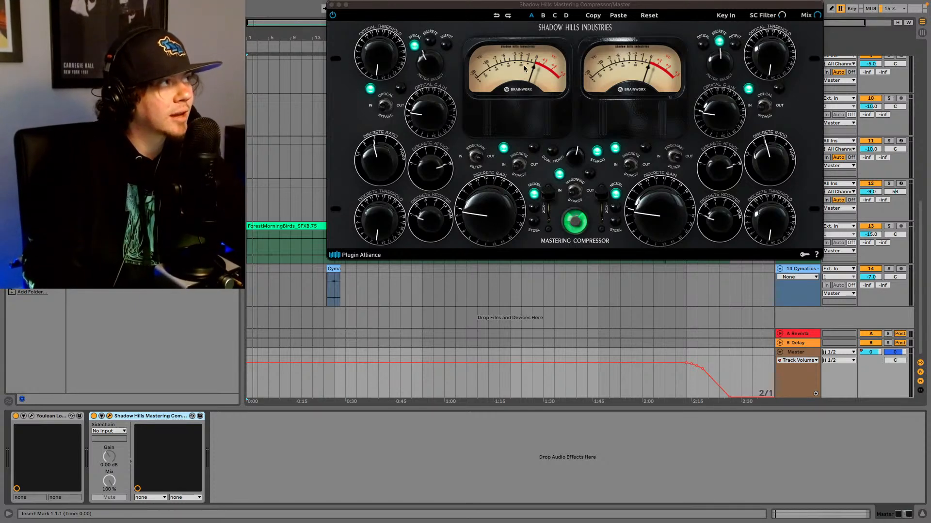
pyautogui.click(489, 72)
pyautogui.click(522, 68)
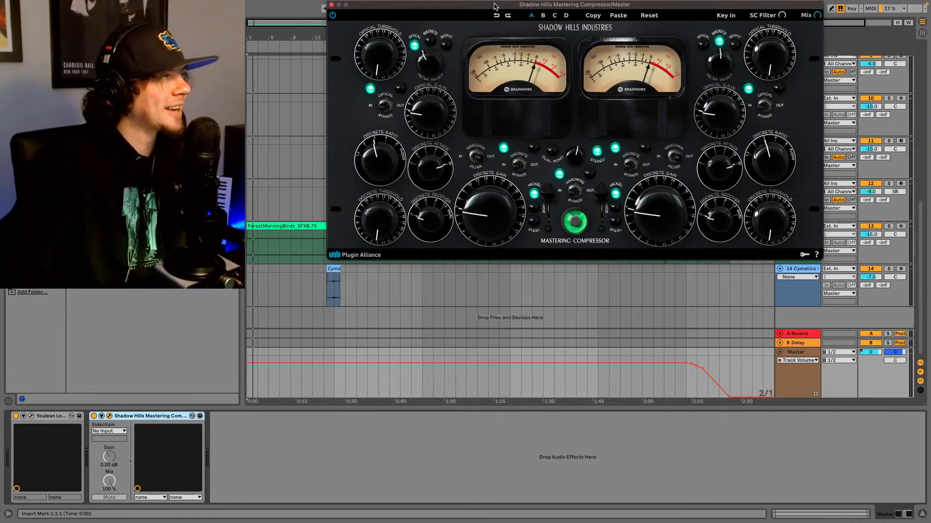
# Step: Start playback from bar 17 and reselect the Master track with its Shadow Hills compressor window in view
pyautogui.moveTo(494, 8); pyautogui.dragTo(507, 67)
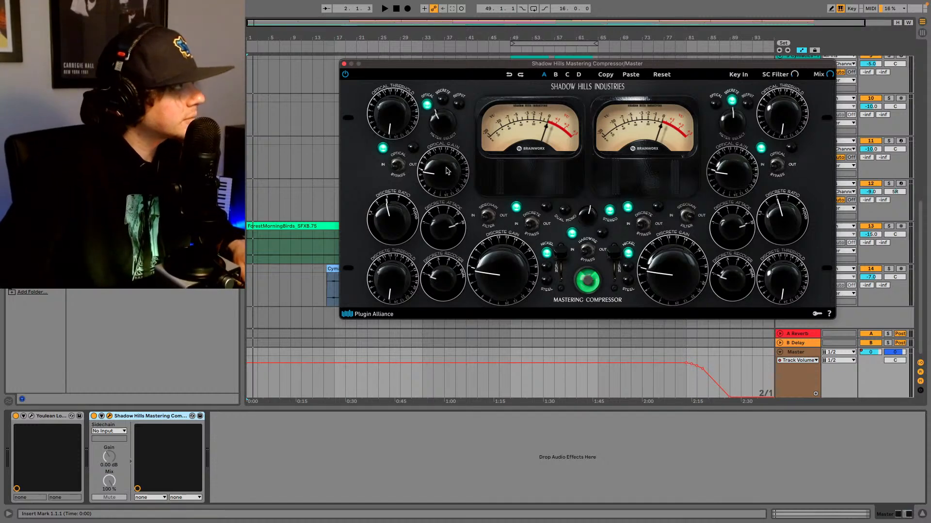
pyautogui.press('space')
pyautogui.moveTo(423, 70); pyautogui.dragTo(490, 68)
pyautogui.click(338, 226)
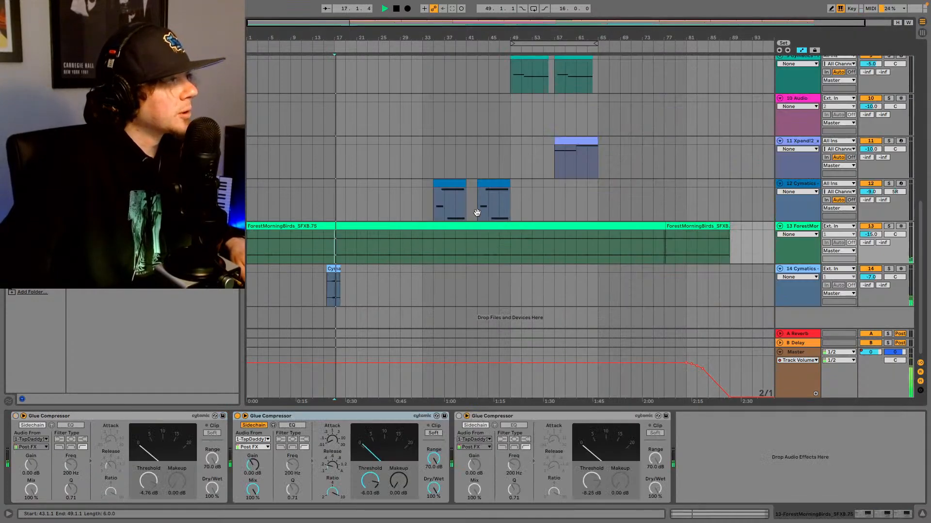
pyautogui.click(806, 355)
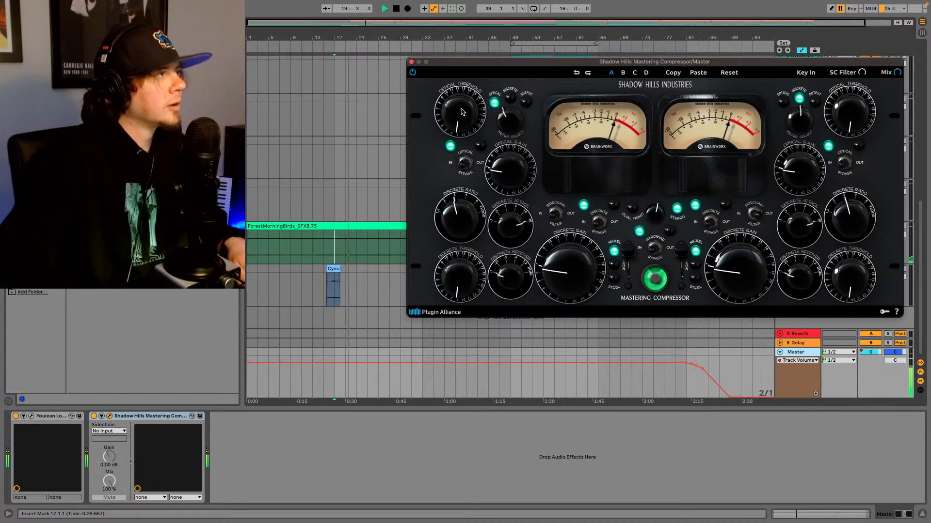
# Step: Raise the first channel's optical threshold, optical gain and discrete threshold on the Shadow Hills compressor, then restart playback from bar 17
pyautogui.moveTo(464, 121); pyautogui.dragTo(463, 72)
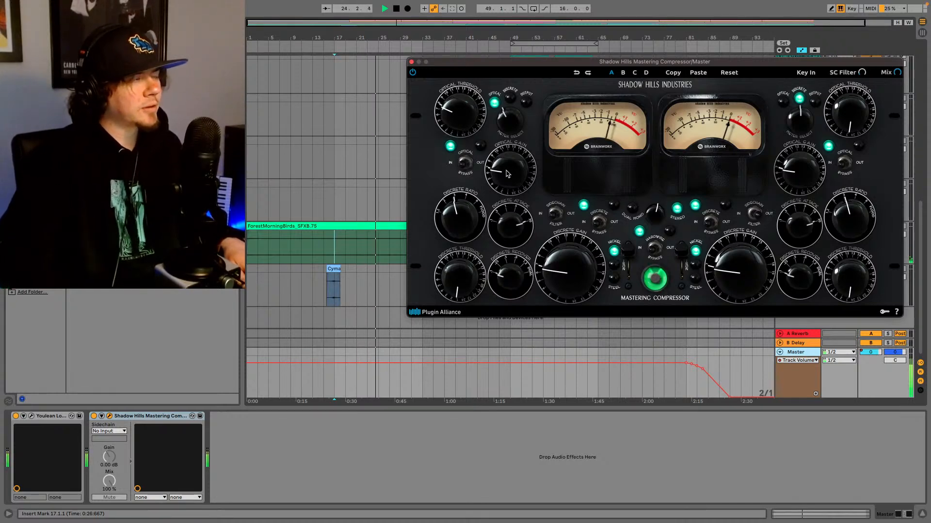
pyautogui.moveTo(508, 162); pyautogui.dragTo(509, 157)
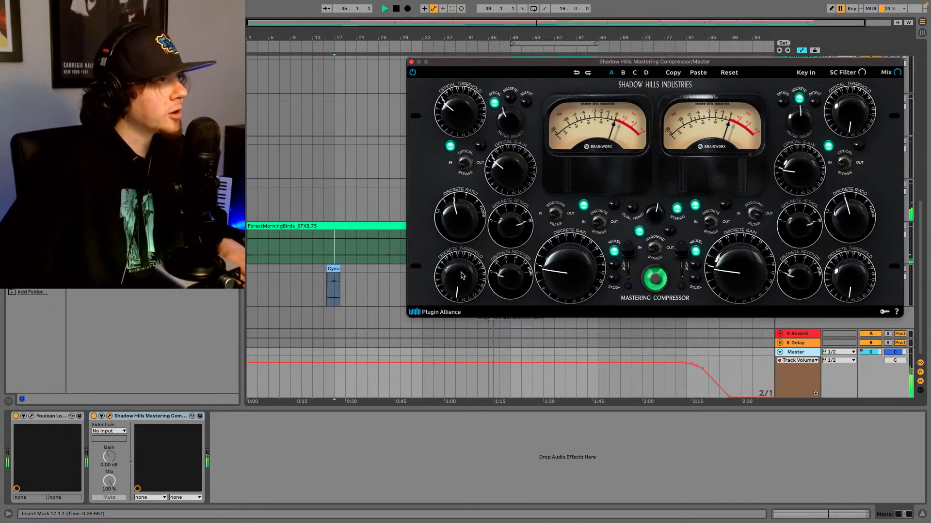
pyautogui.moveTo(464, 280); pyautogui.dragTo(458, 229)
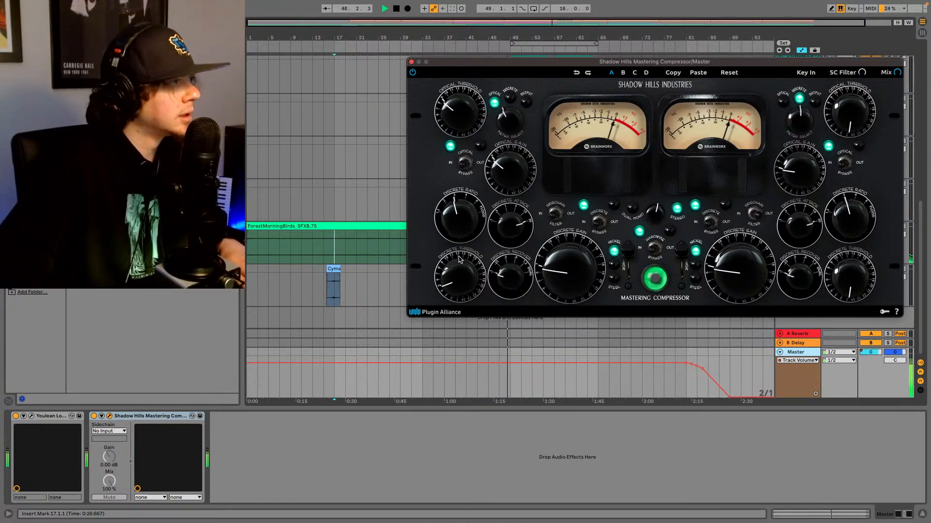
pyautogui.press('space')
pyautogui.press('space')
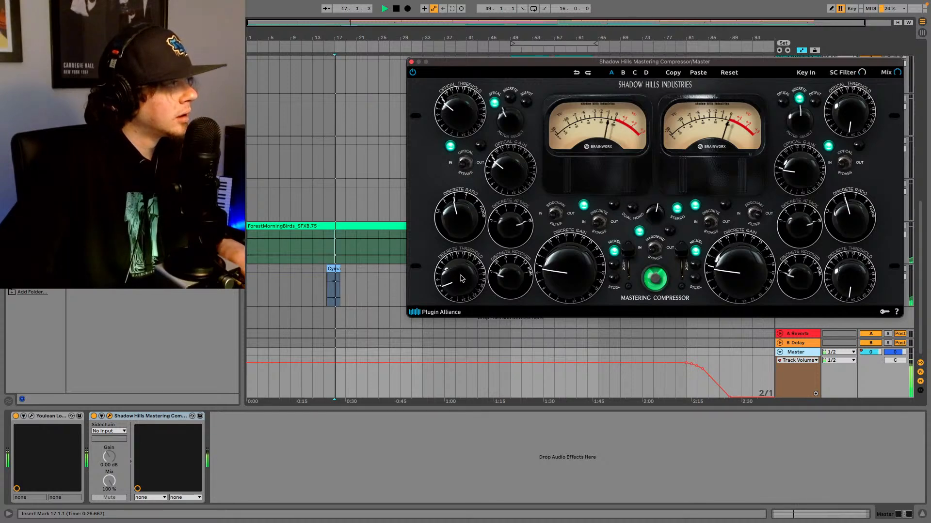
# Step: Raise the first channel's discrete threshold, discrete gain and optical gain on the Shadow Hills compressor while the song plays
pyautogui.moveTo(461, 275); pyautogui.dragTo(463, 251)
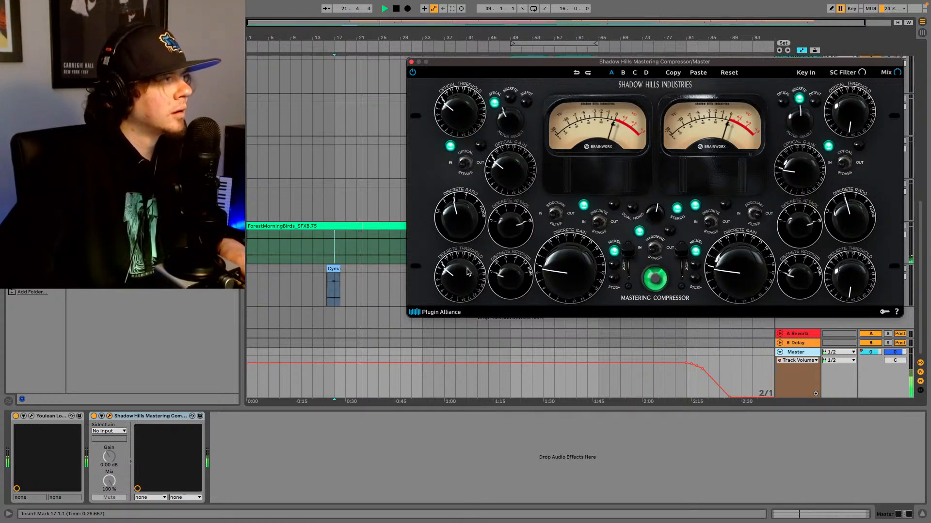
pyautogui.moveTo(562, 281); pyautogui.dragTo(567, 272)
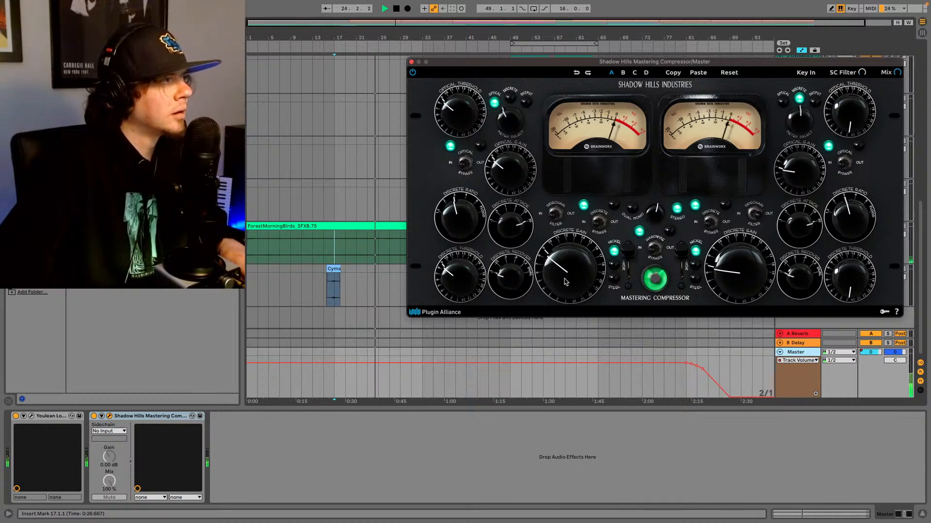
pyautogui.moveTo(569, 270); pyautogui.dragTo(573, 262)
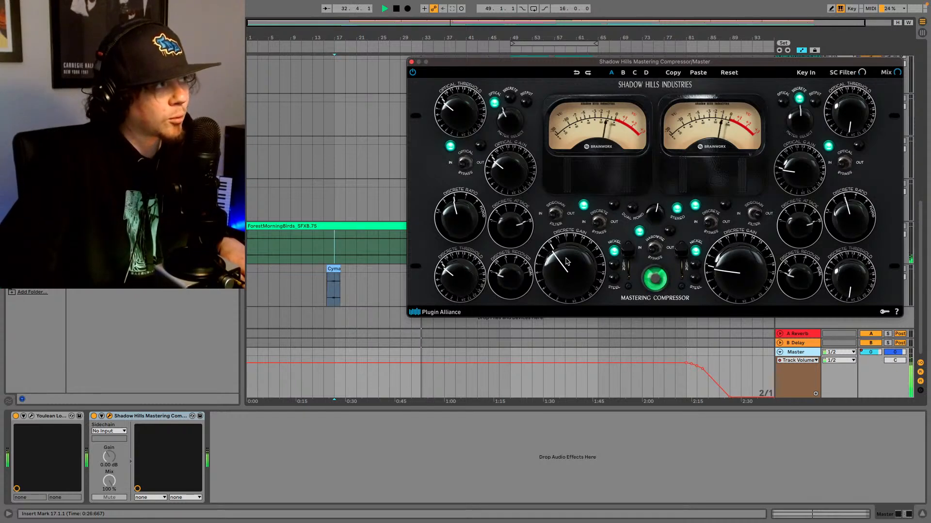
pyautogui.moveTo(566, 262); pyautogui.dragTo(562, 267)
pyautogui.moveTo(507, 171); pyautogui.dragTo(508, 165)
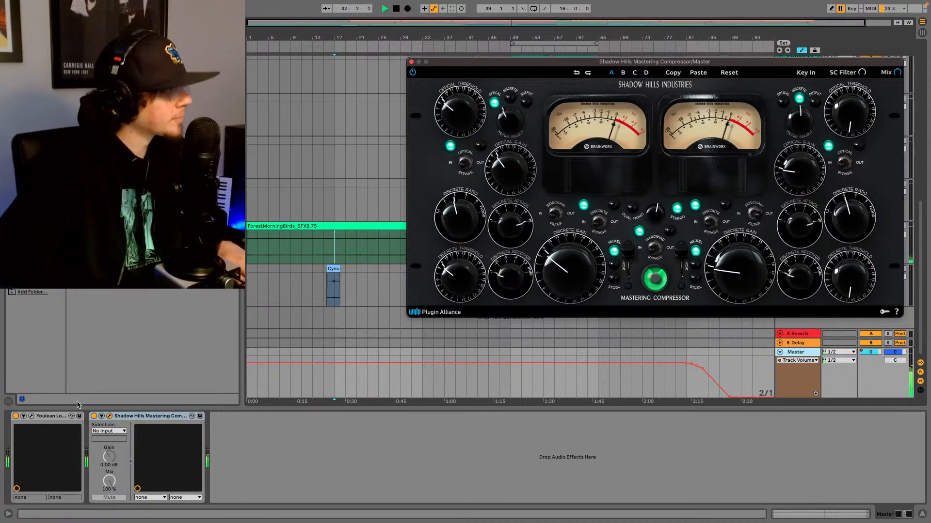
# Step: Move the Youlean Loudness Meter after the Shadow Hills compressor on the Master track, restart playback from bar 17 and open the meter's window
pyautogui.moveTo(42, 416); pyautogui.dragTo(217, 429)
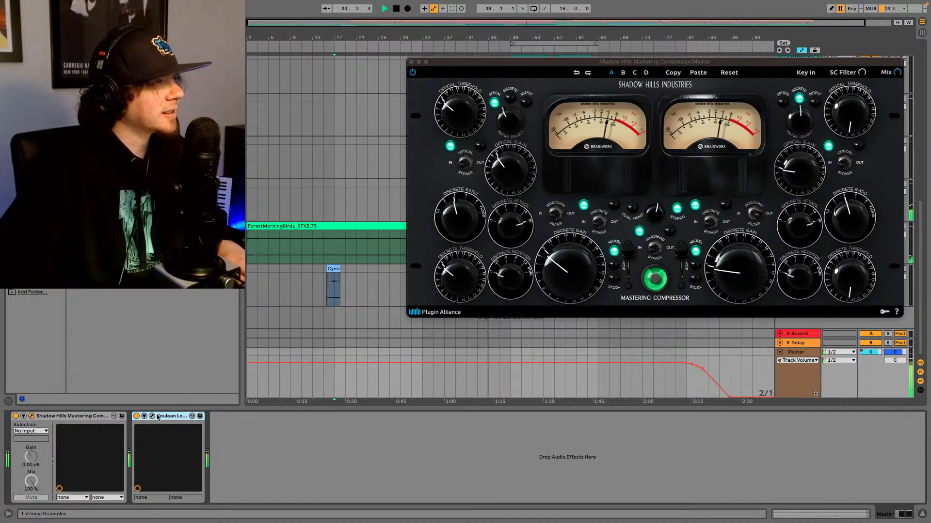
pyautogui.press('space')
pyautogui.press('space')
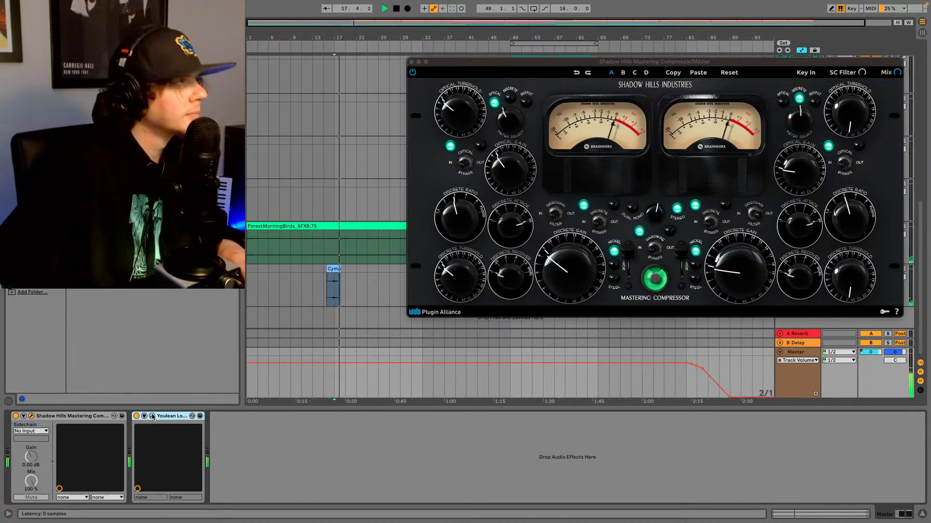
pyautogui.click(152, 415)
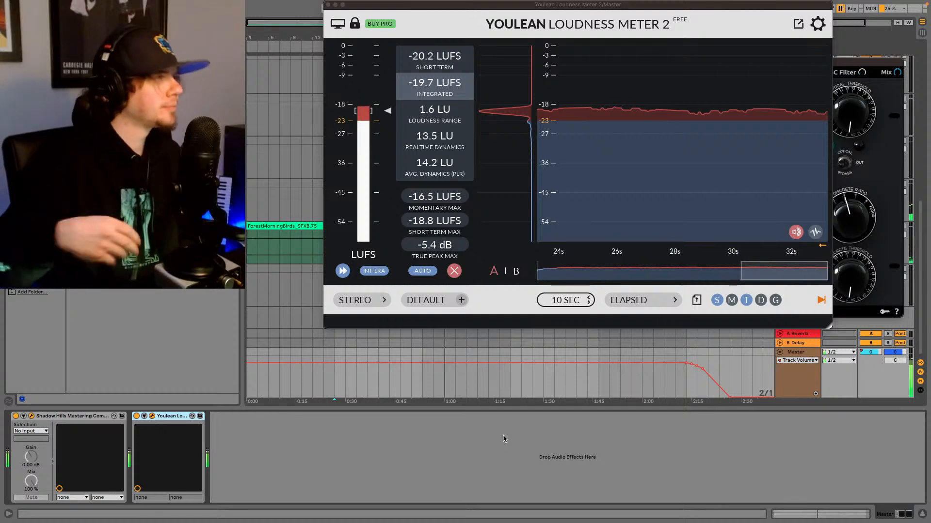
# Step: Bring the Shadow Hills compressor window forward and try higher and lower discrete ratios on the first channel
pyautogui.click(843, 66)
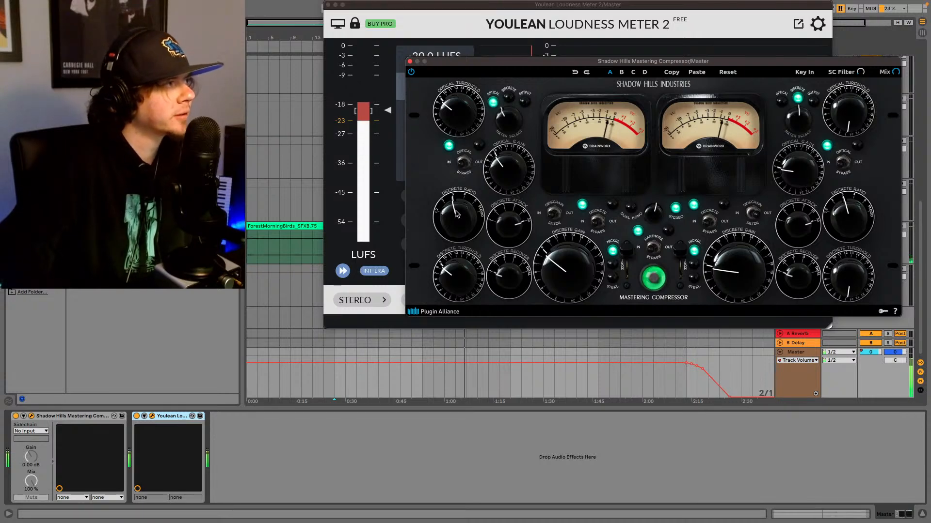
pyautogui.moveTo(460, 205); pyautogui.dragTo(463, 198)
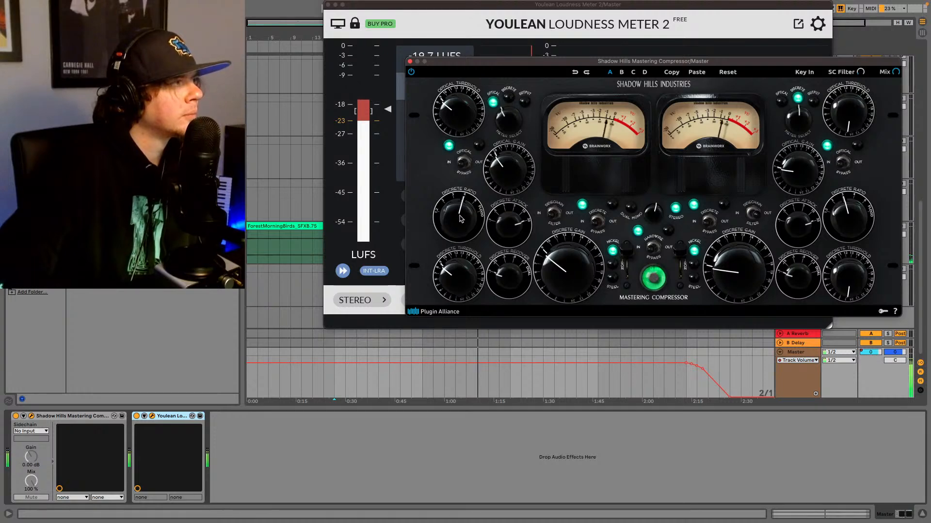
pyautogui.moveTo(463, 216); pyautogui.dragTo(439, 267)
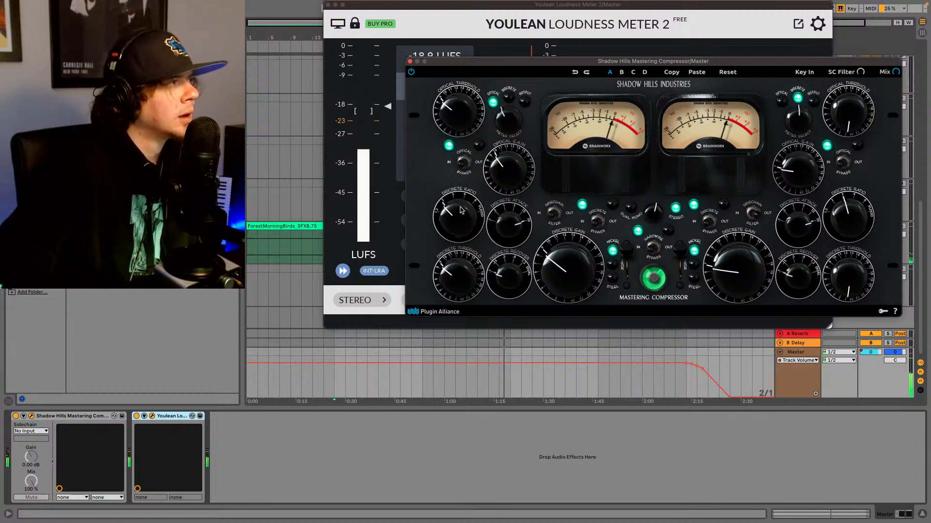
pyautogui.moveTo(461, 210); pyautogui.dragTo(465, 201)
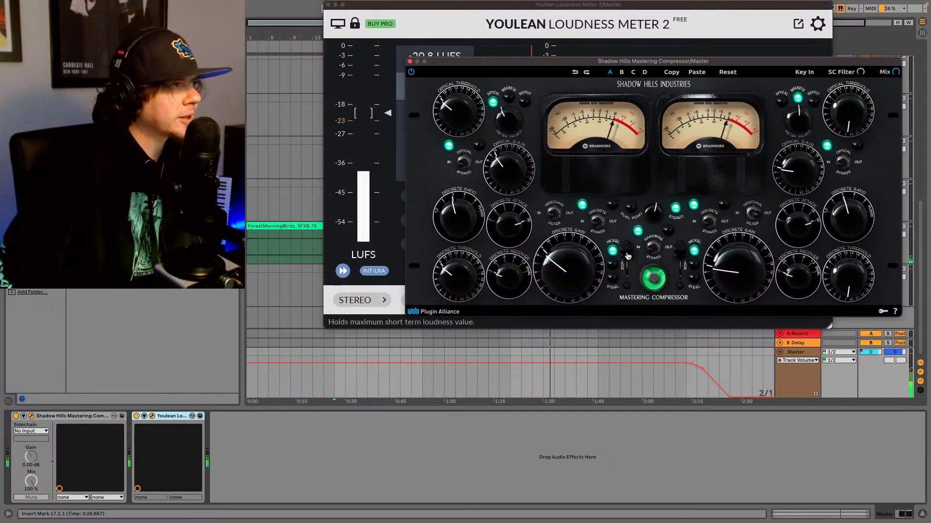
# Step: Compare the Nickel, Iron and Steel transformer settings on the Shadow Hills compressor, ending on Nickel
pyautogui.moveTo(629, 268)
pyautogui.mouseDown()
pyautogui.moveTo(630, 282)
pyautogui.moveTo(629, 270)
pyautogui.mouseUp()
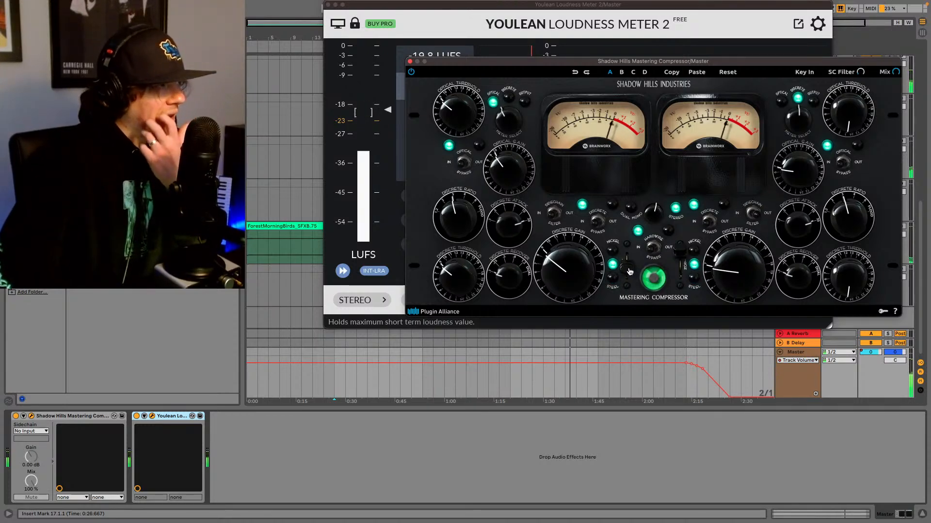
pyautogui.moveTo(631, 269); pyautogui.dragTo(634, 260)
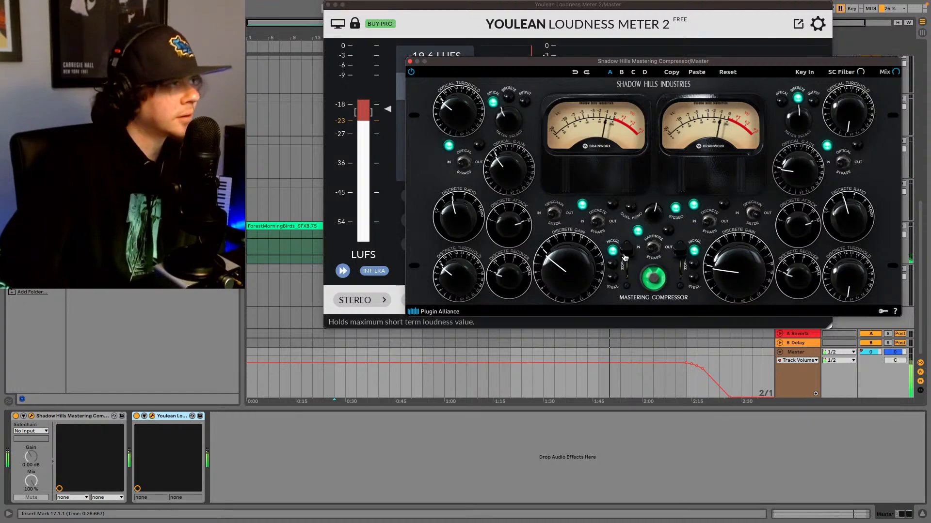
pyautogui.moveTo(625, 258); pyautogui.dragTo(633, 288)
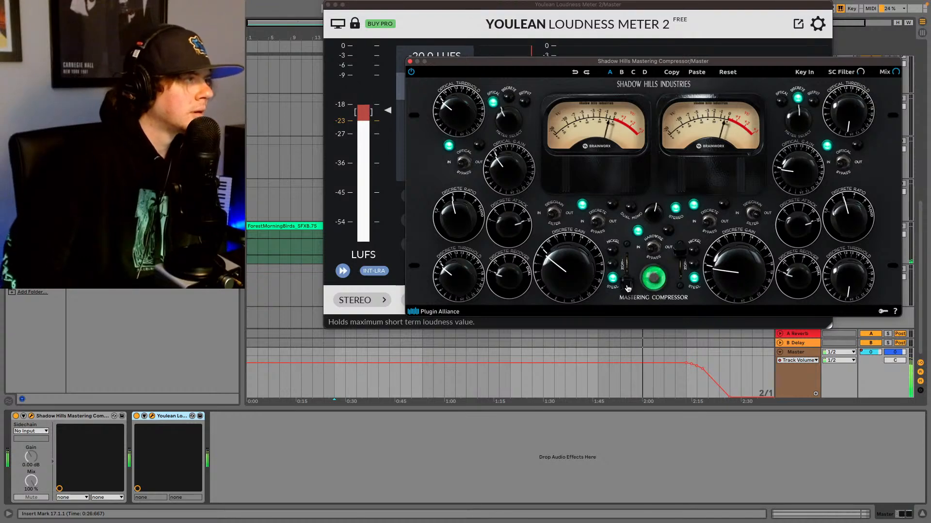
pyautogui.moveTo(633, 262); pyautogui.dragTo(634, 248)
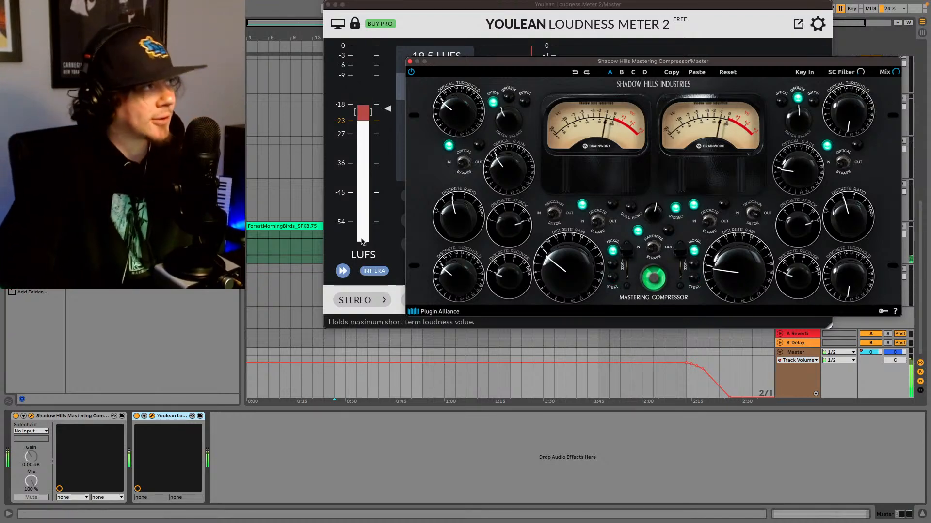
# Step: Close the compressor and loudness meter windows, stop playback, and check the Master's peak level in the Session mixer before returning to the Arrangement
pyautogui.click(410, 62)
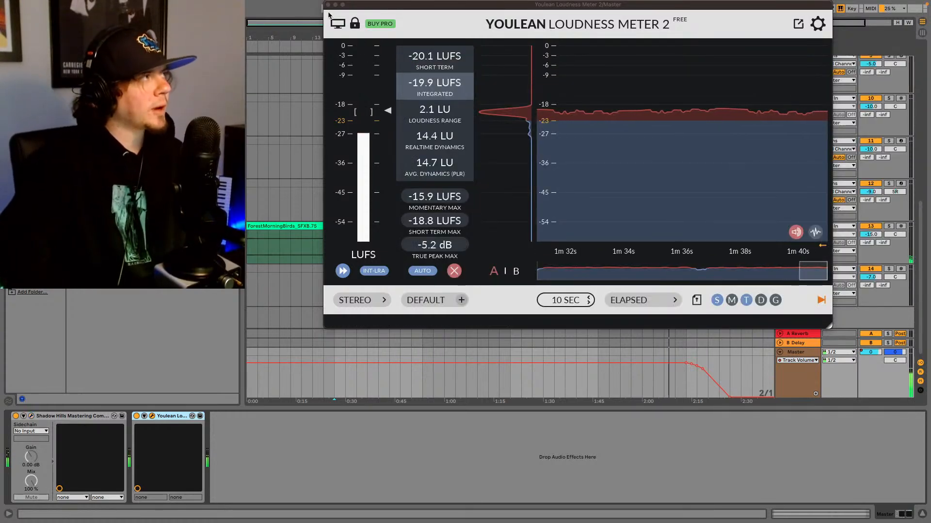
pyautogui.click(327, 4)
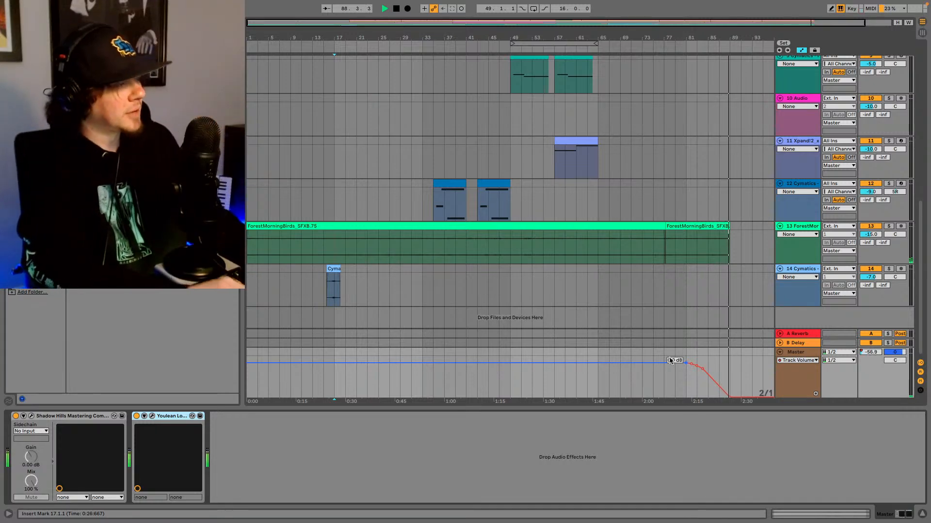
pyautogui.press('space')
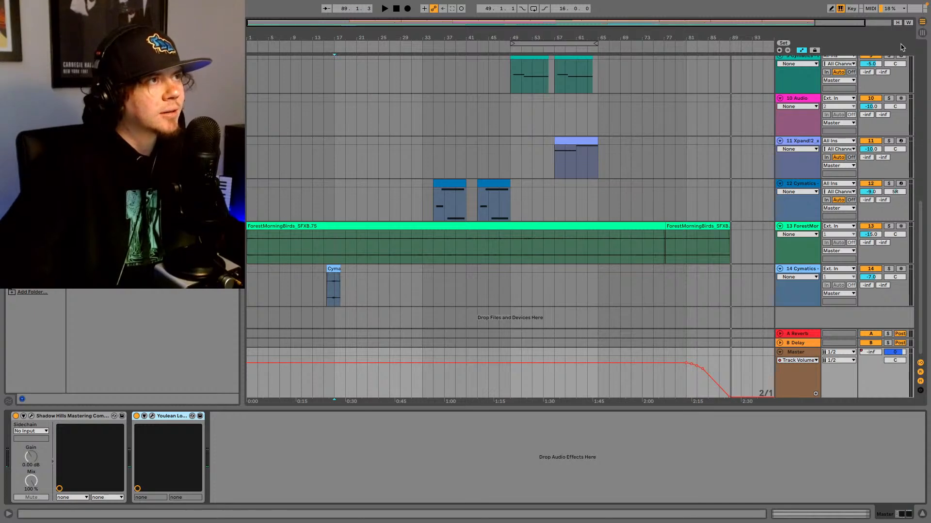
pyautogui.click(923, 33)
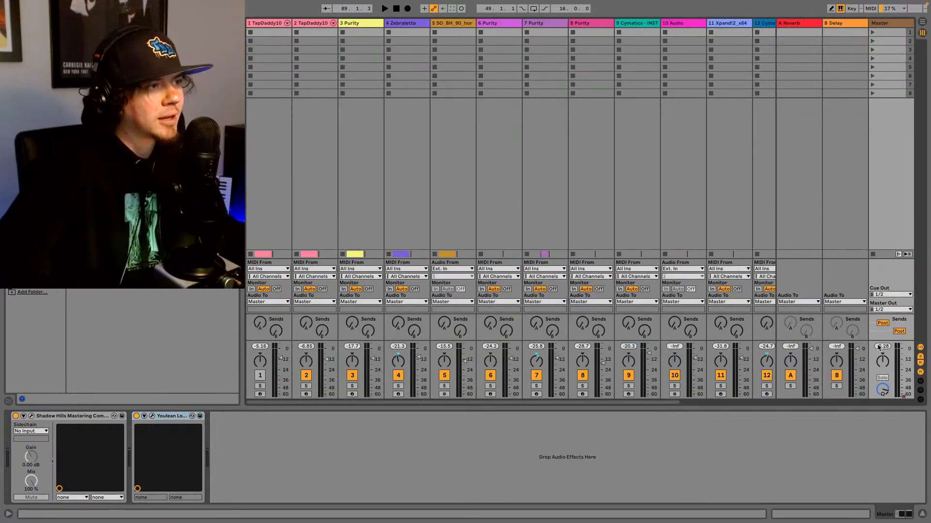
pyautogui.click(923, 24)
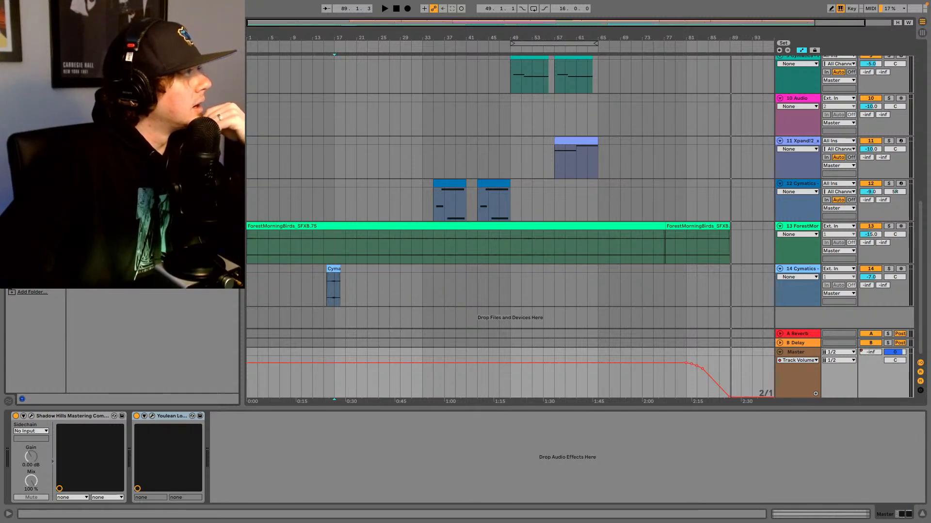
# Step: Insert a Utility between the Shadow Hills compressor and the loudness meter on the Master track and set its gain to 5 dB
pyautogui.moveTo(239, 421); pyautogui.dragTo(160, 430)
pyautogui.click(182, 446)
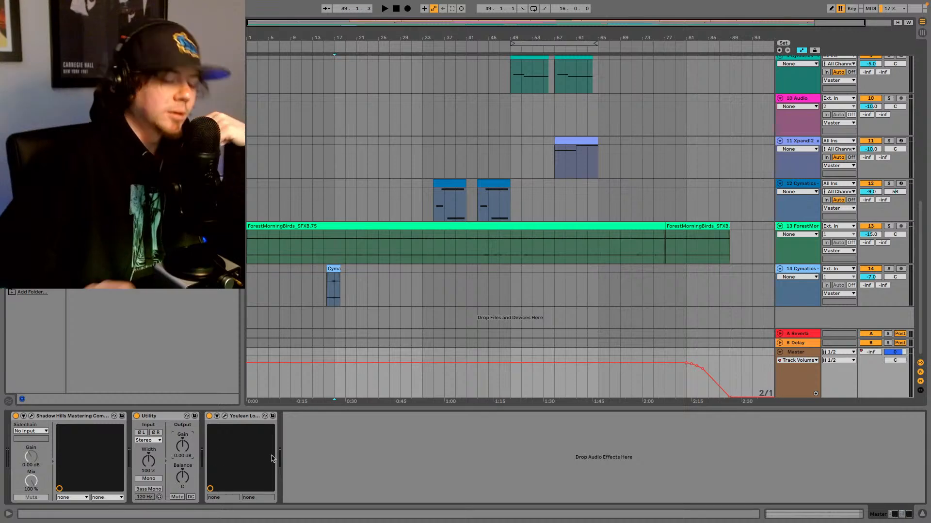
pyautogui.write('4')
pyautogui.press('Return')
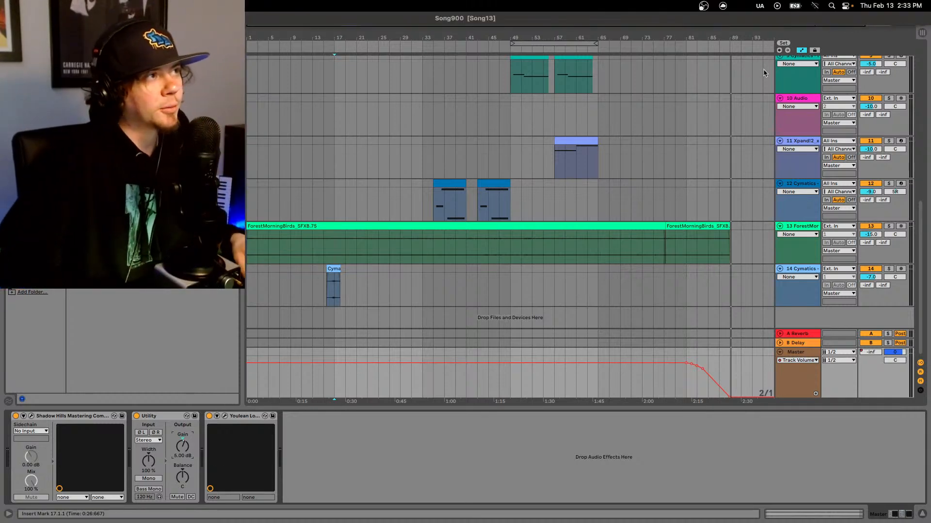
# Step: Play the song from the beginning, checking its loudness in the Youlean meter and the Master's peak in the Session mixer, and return to the Arrangement
pyautogui.click(778, 53)
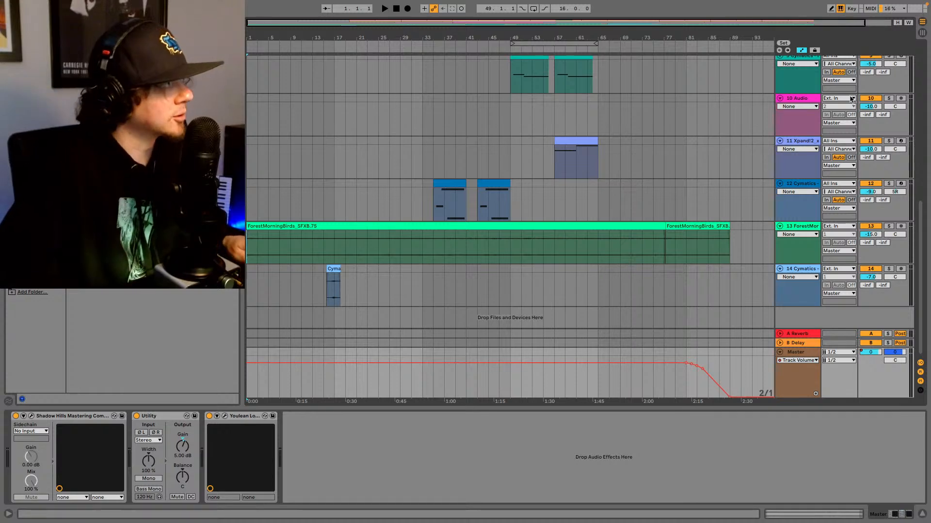
pyautogui.press('space')
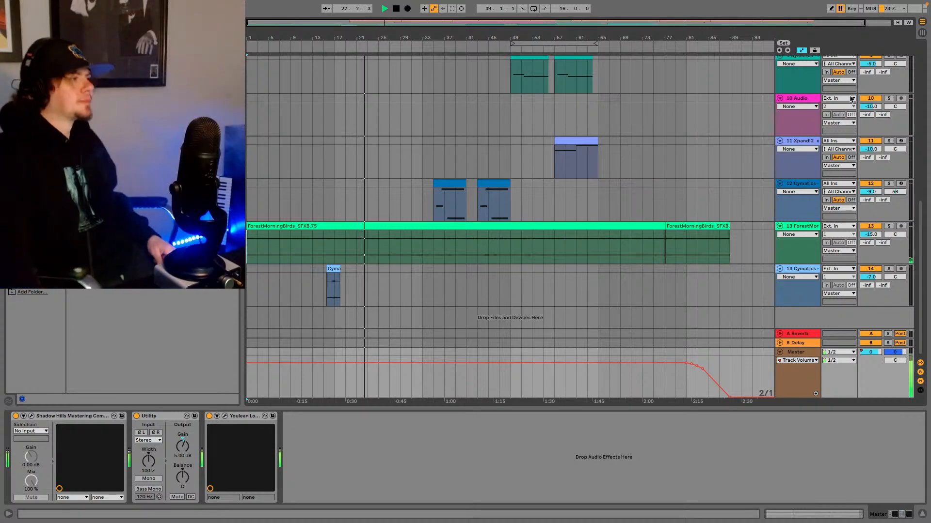
pyautogui.click(224, 416)
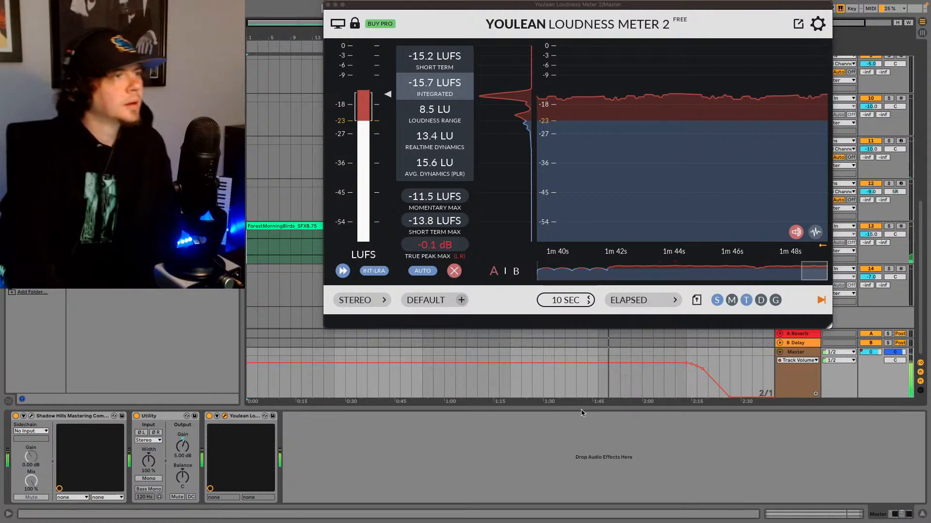
pyautogui.click(923, 34)
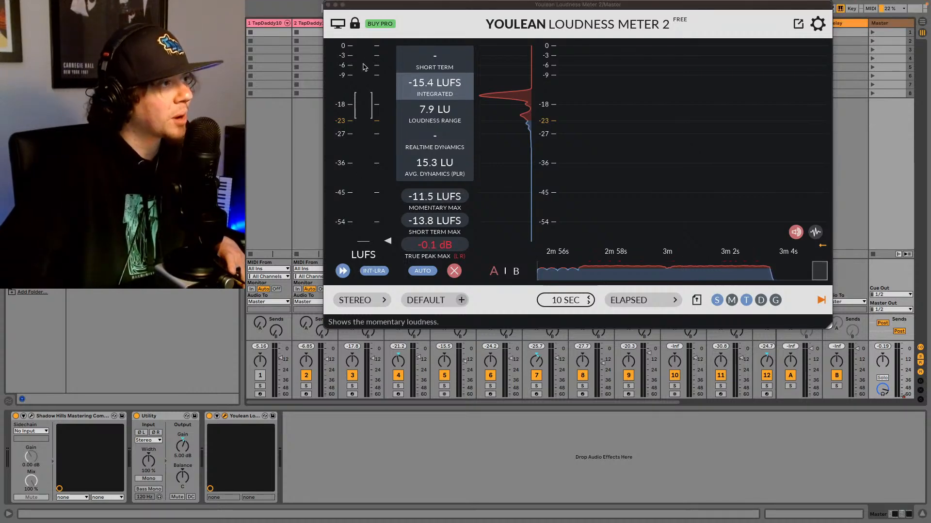
pyautogui.click(328, 5)
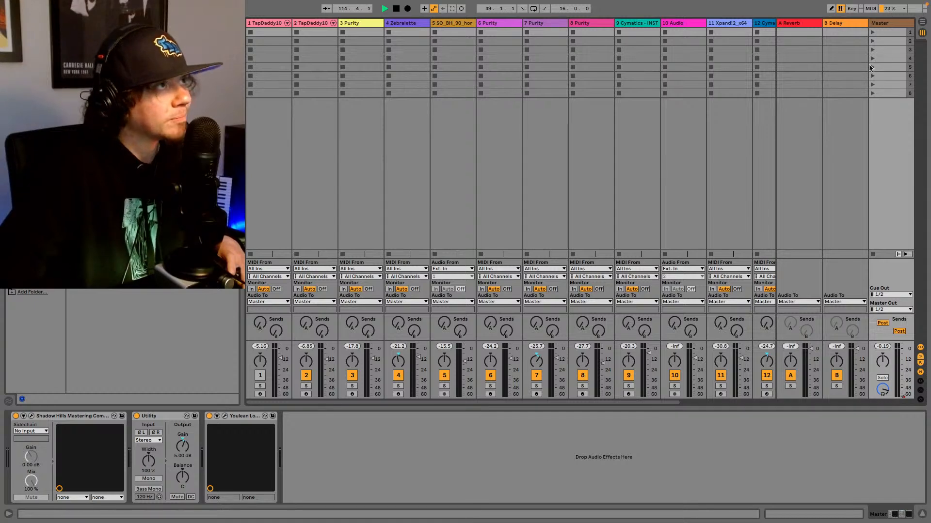
pyautogui.click(922, 22)
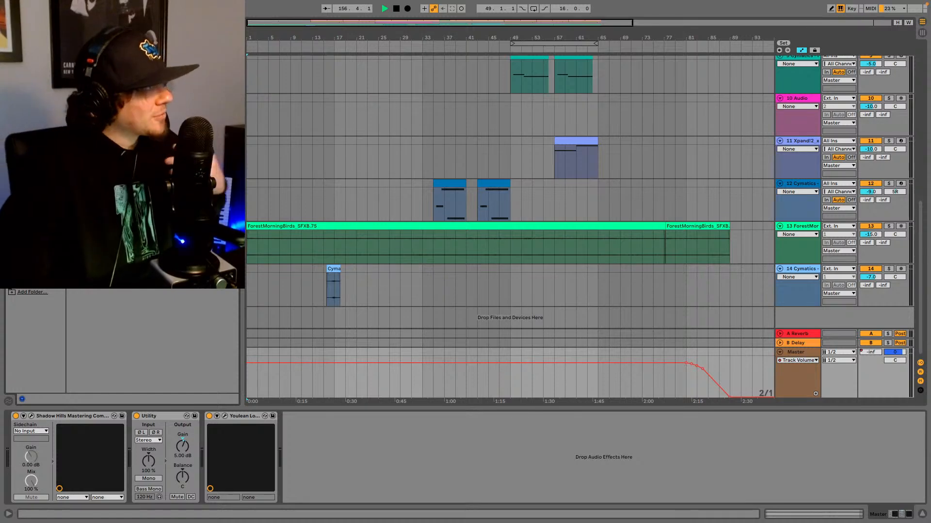
# Step: Look through the plug-in library, including the Plugin Alliance folder, for a mastering plug-in
pyautogui.write('re')
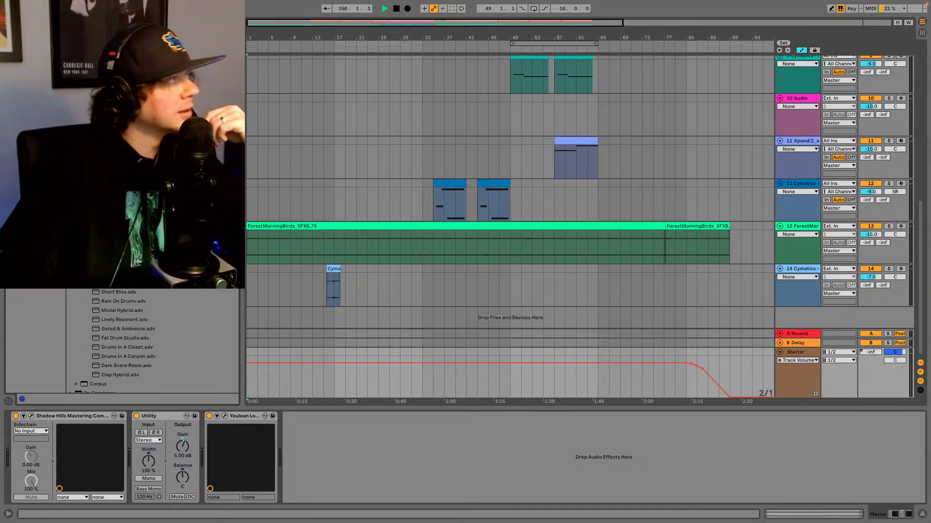
pyautogui.scroll(-5, 146, 339)
pyautogui.scroll(-10, 145, 339)
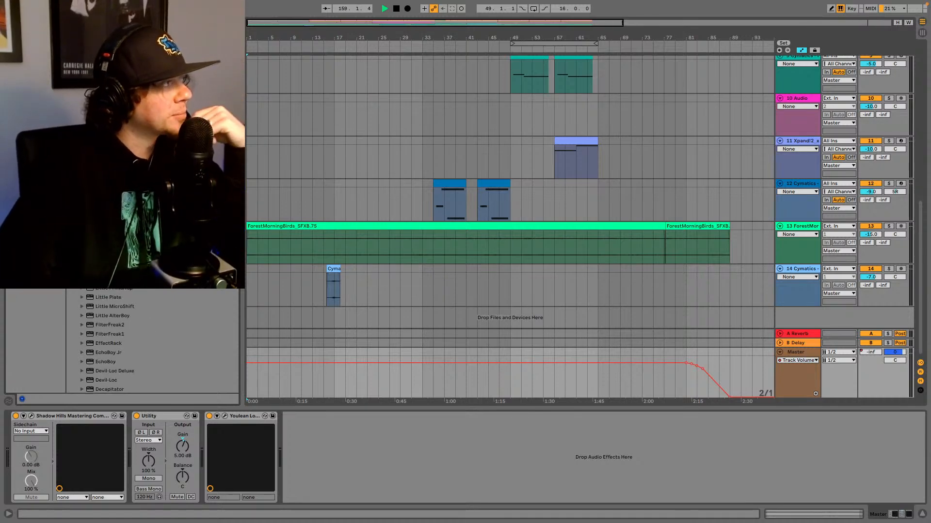
pyautogui.scroll(10, 146, 339)
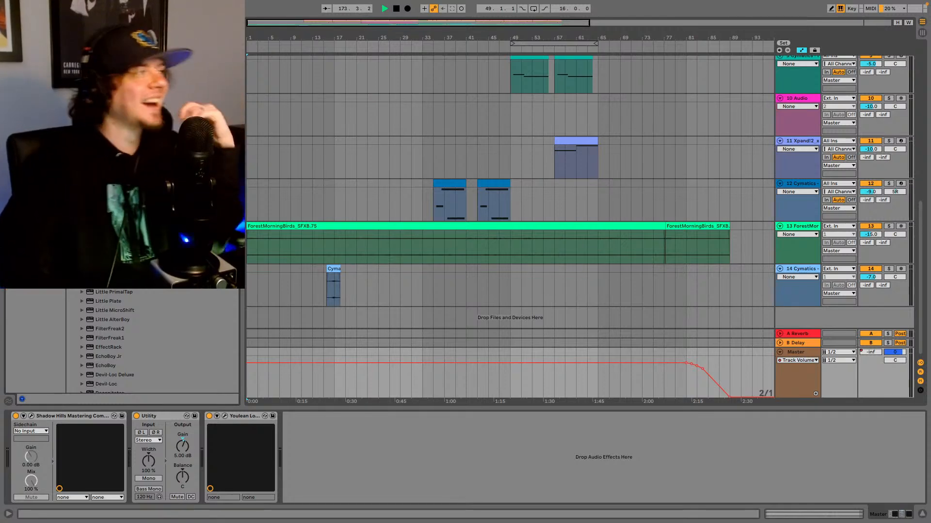
pyautogui.scroll(-5, 145, 339)
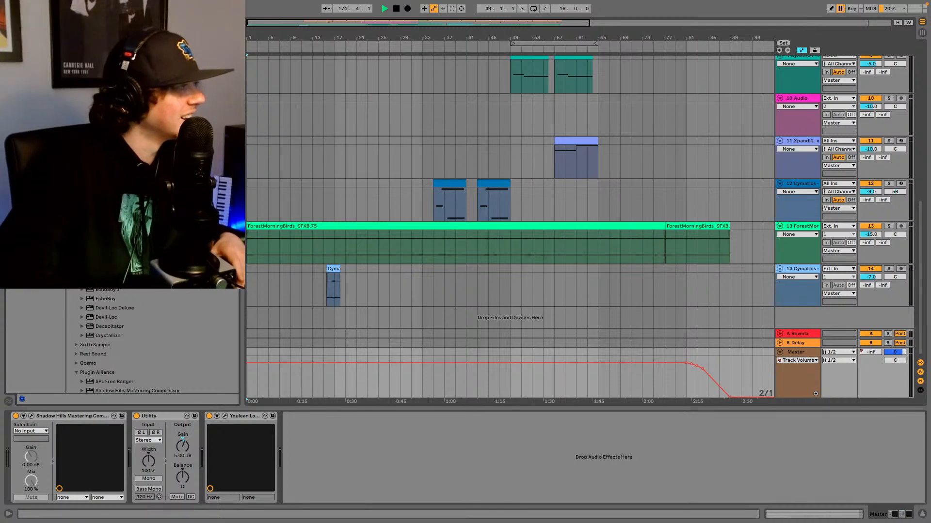
pyautogui.scroll(-3, 146, 340)
pyautogui.scroll(2, 145, 339)
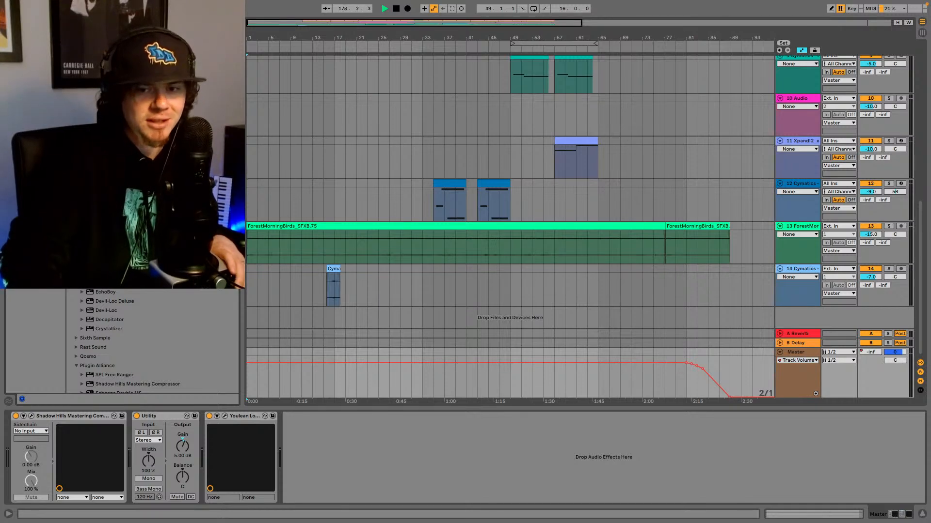
pyautogui.scroll(5, 145, 339)
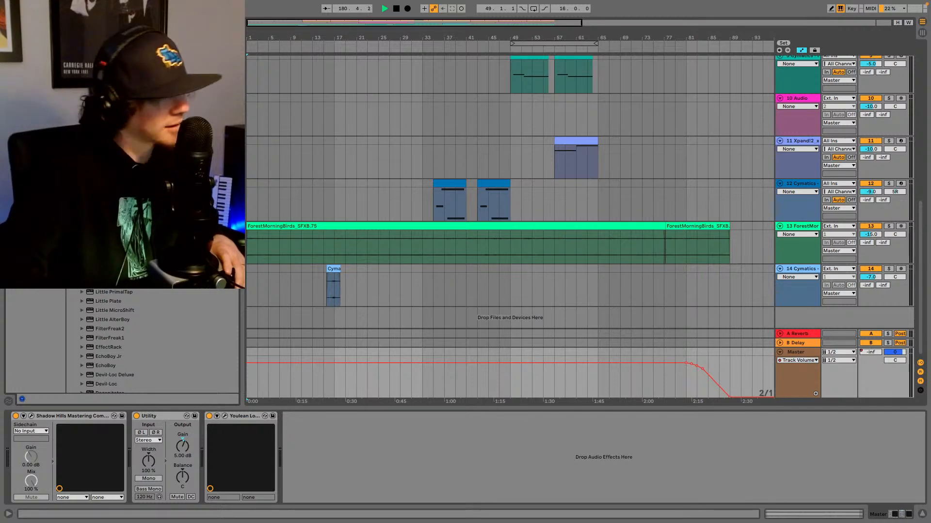
pyautogui.scroll(-1, 145, 339)
pyautogui.scroll(-4, 145, 339)
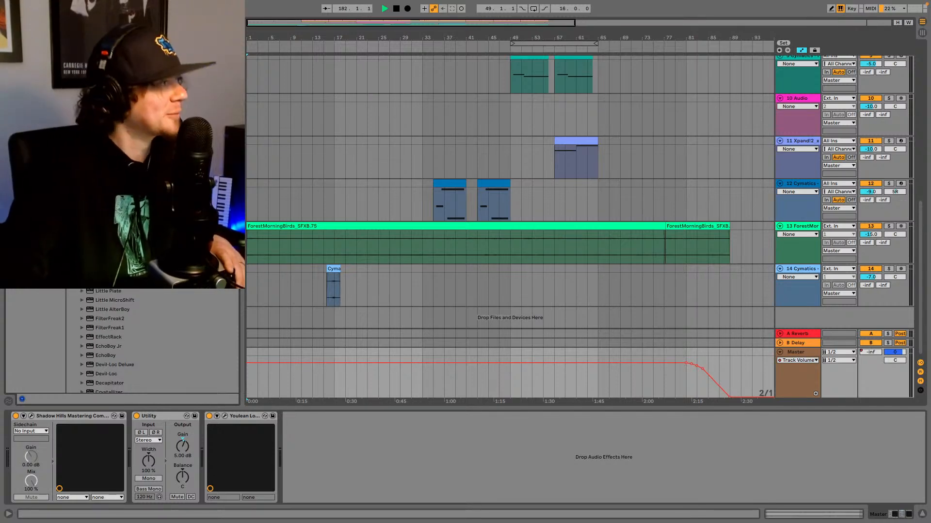
pyautogui.scroll(4, 145, 340)
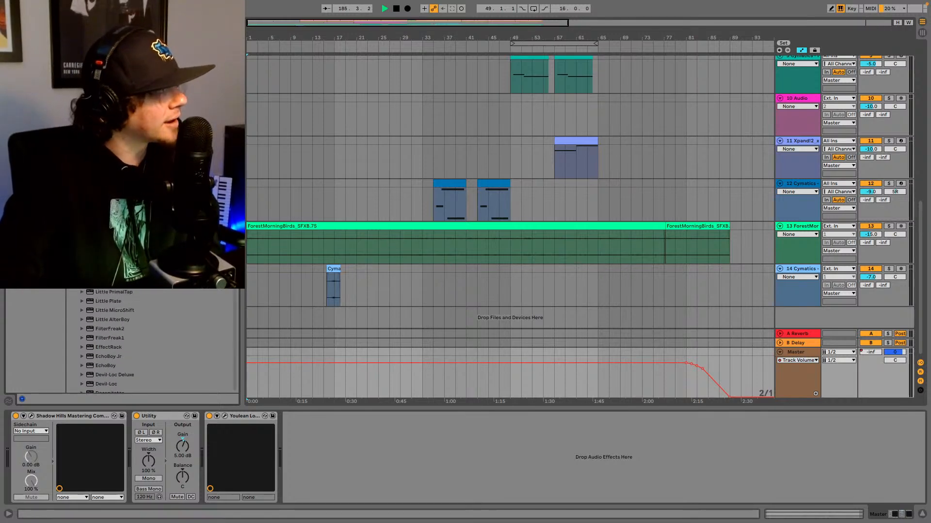
pyautogui.scroll(-1, 145, 339)
pyautogui.scroll(1, 146, 339)
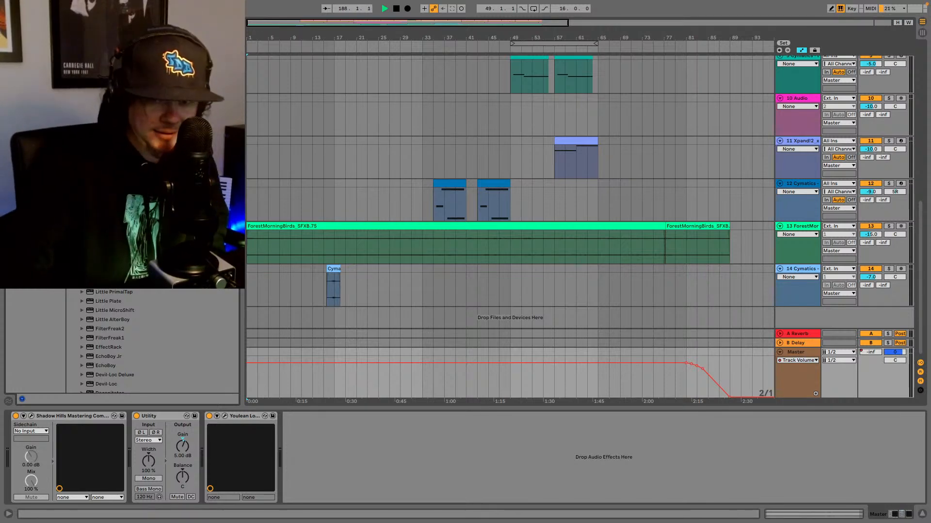
pyautogui.scroll(-10, 137, 311)
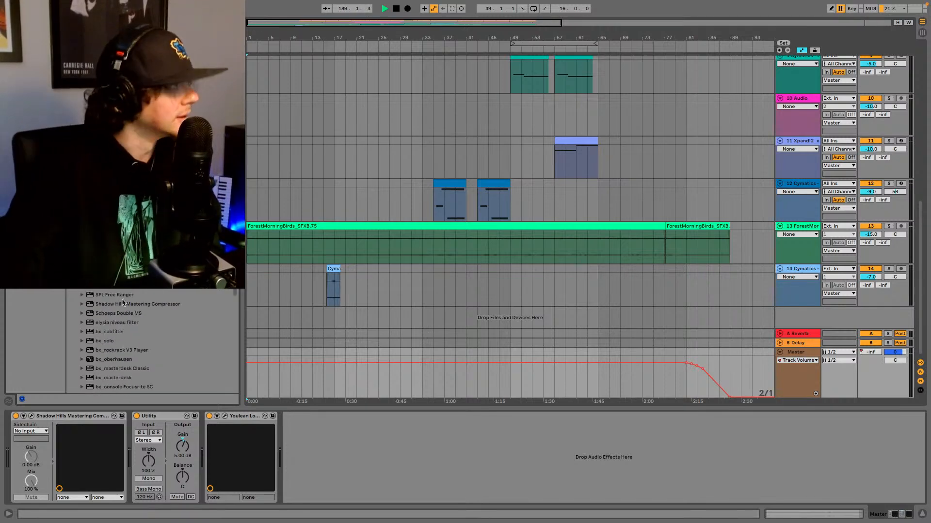
pyautogui.scroll(-2, 137, 310)
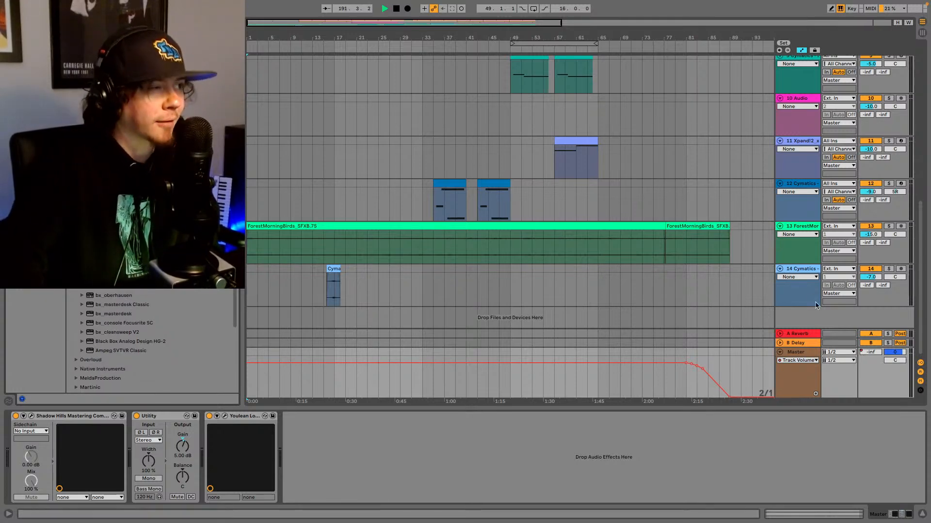
# Step: Insert Ozone 9 Elements on the Master track between the Utility and the loudness meter, and move its window clear of the arrangement
pyautogui.click(782, 361)
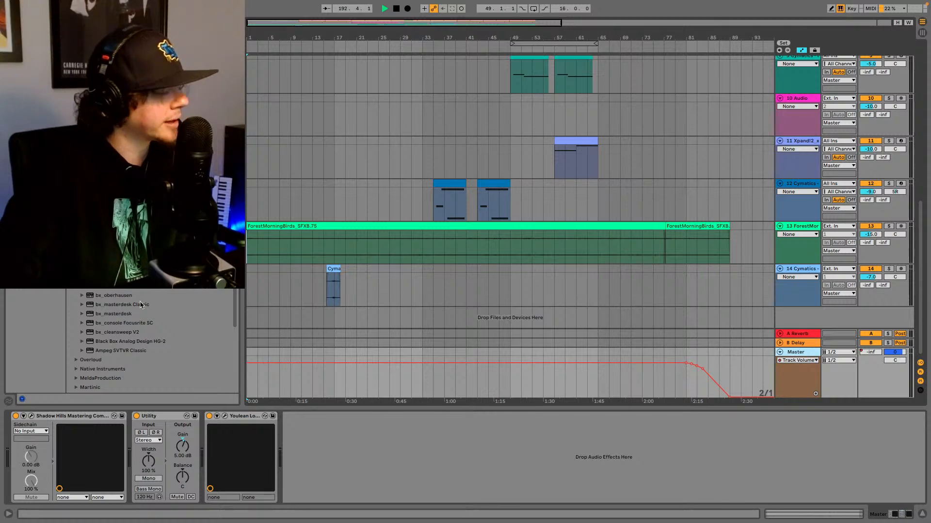
pyautogui.scroll(4, 137, 292)
pyautogui.scroll(-8, 138, 339)
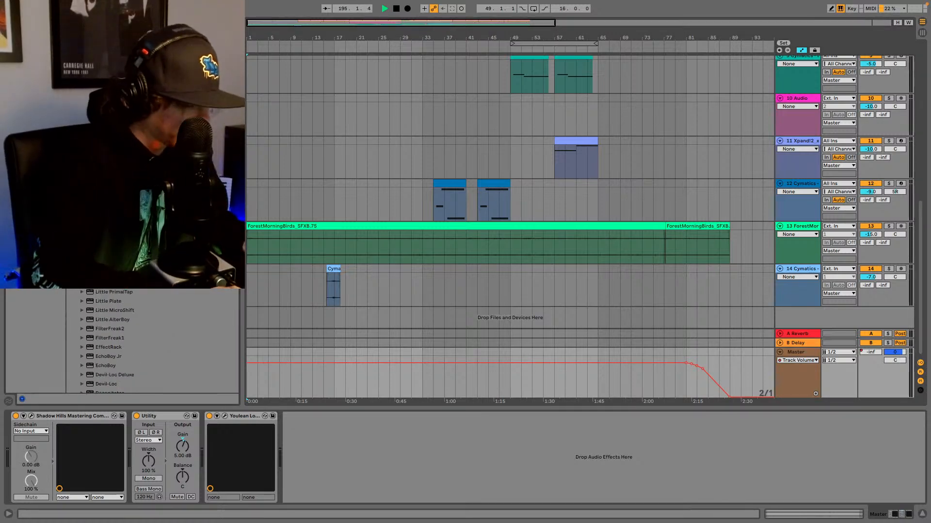
pyautogui.scroll(-5, 121, 340)
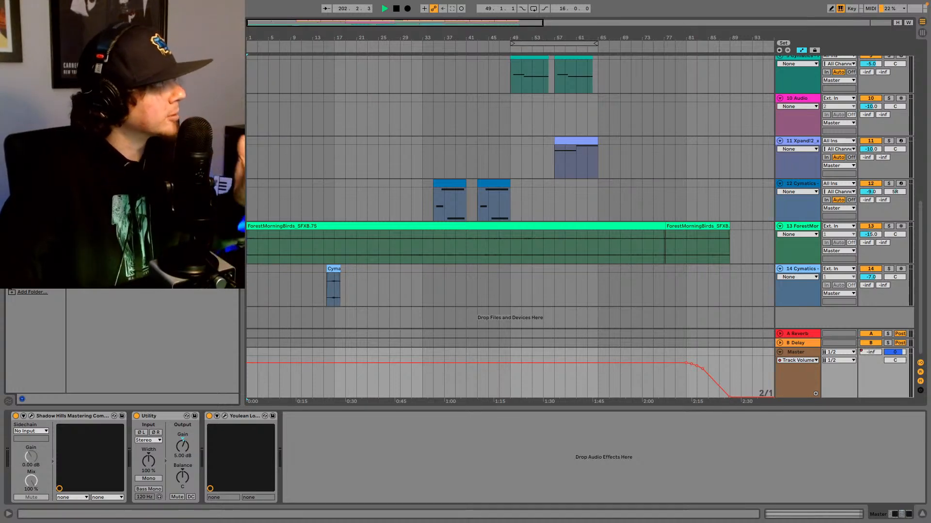
pyautogui.moveTo(239, 242); pyautogui.dragTo(200, 438)
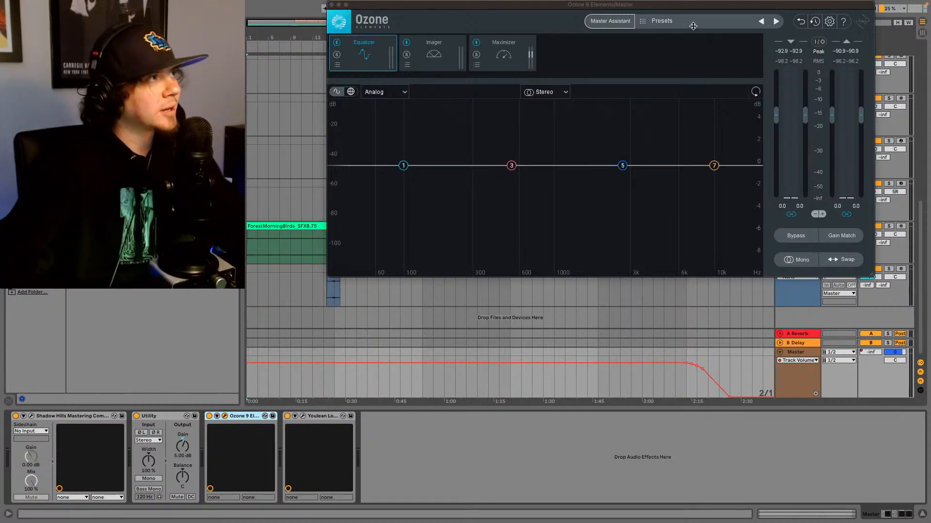
pyautogui.moveTo(609, 4); pyautogui.dragTo(604, 54)
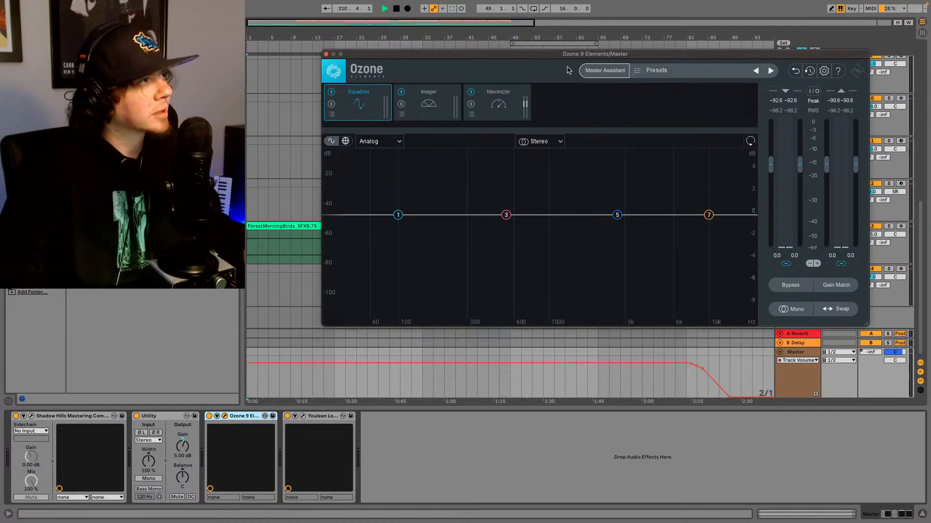
pyautogui.moveTo(542, 53); pyautogui.dragTo(522, 104)
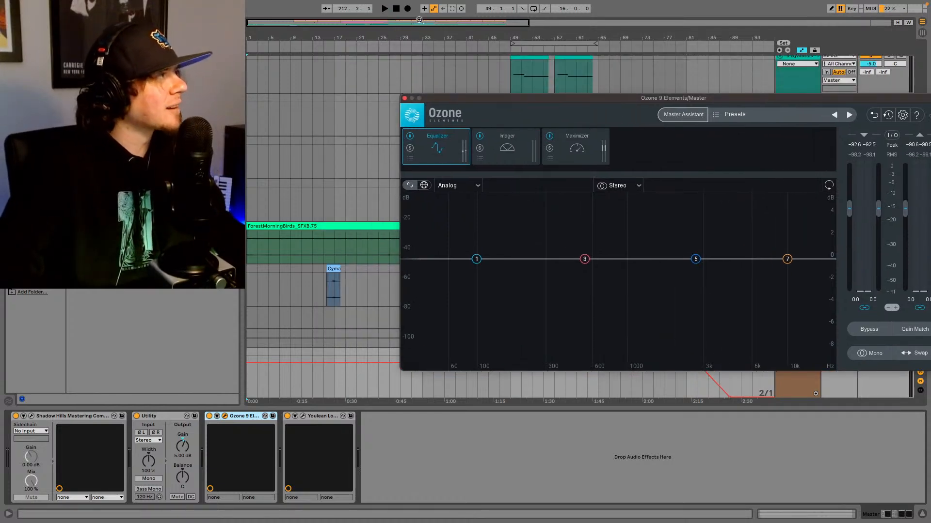
# Step: Run Ozone's Master Assistant at High intensity for Streaming while playing the song from bar 17, and accept its suggestion
pyautogui.moveTo(420, 20); pyautogui.dragTo(316, 205)
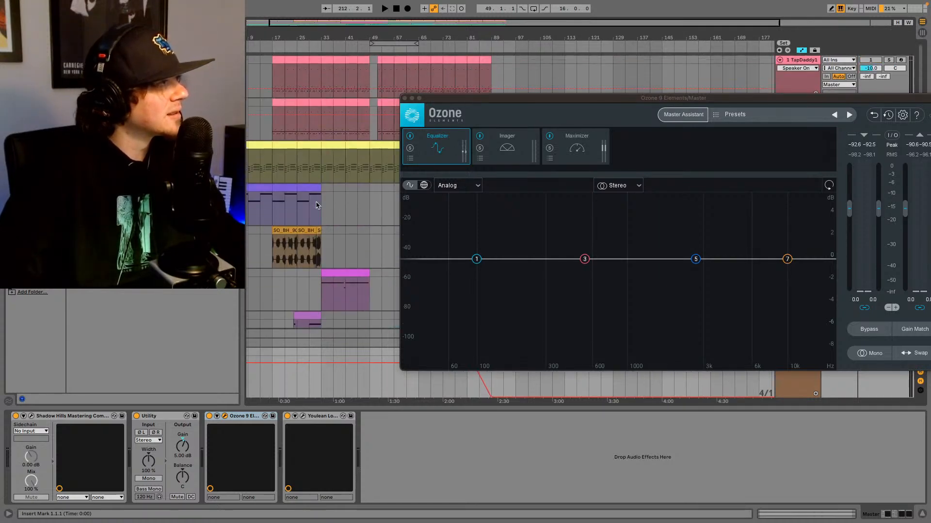
pyautogui.click(272, 258)
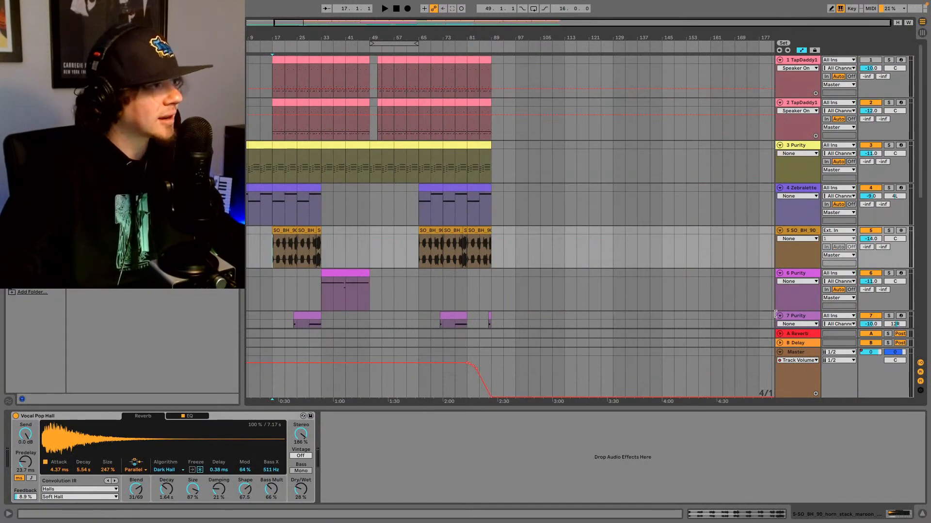
pyautogui.click(792, 350)
pyautogui.click(659, 116)
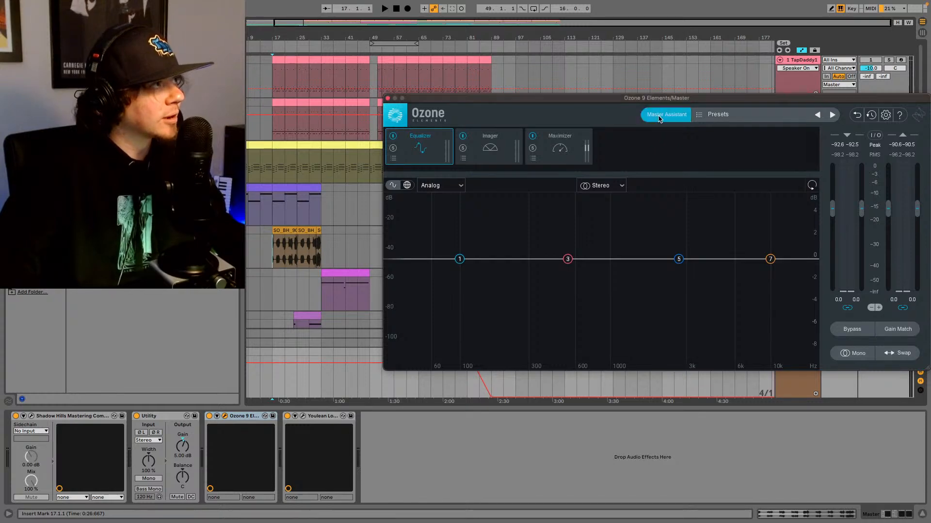
pyautogui.click(631, 256)
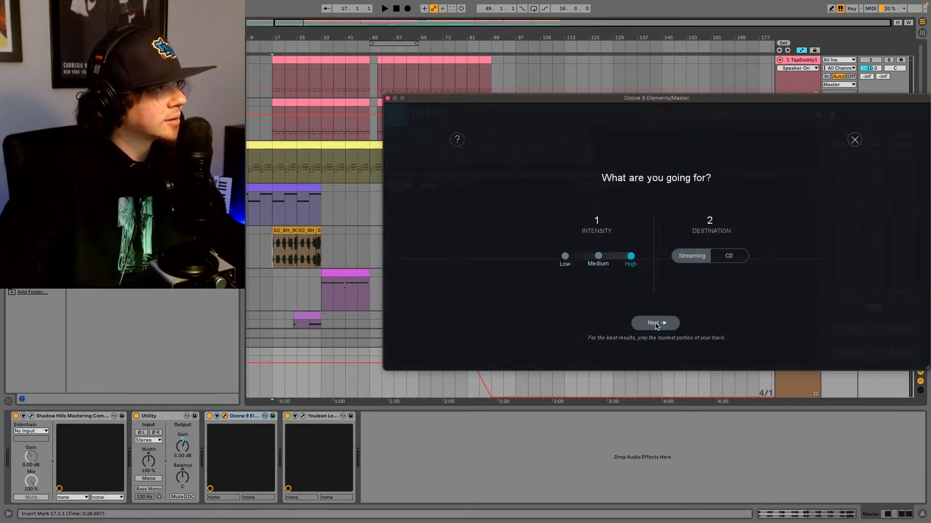
pyautogui.click(639, 327)
pyautogui.press('space')
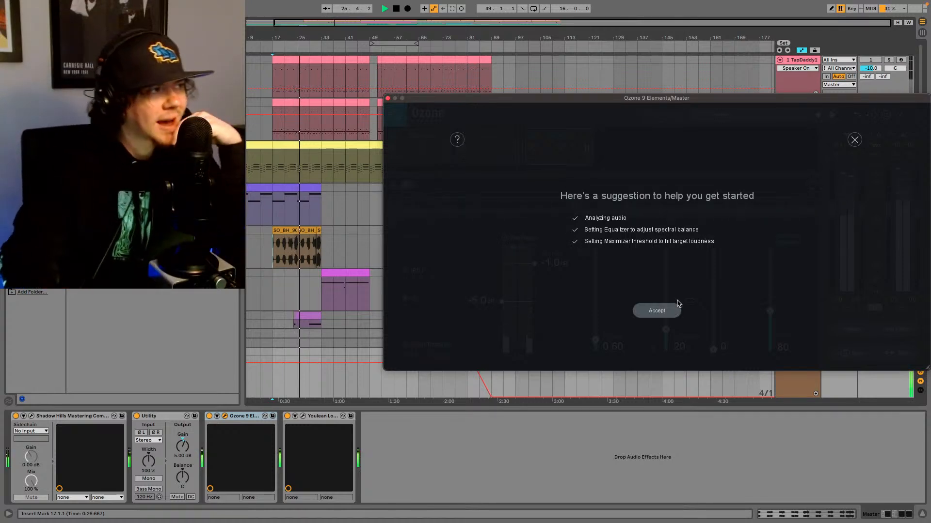
pyautogui.click(659, 311)
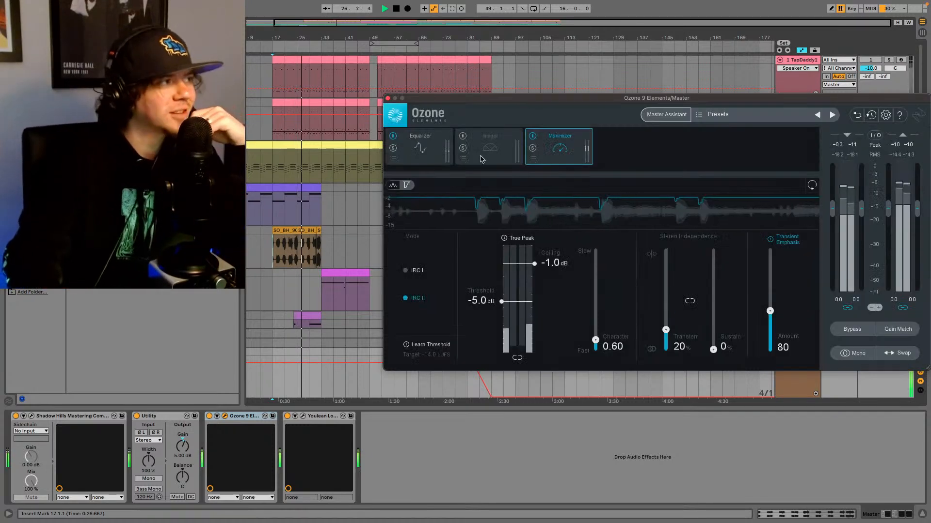
# Step: Play from bar 17 and compare the sound with Ozone's Equalizer module bypassed and active, leaving it active and stopping playback
pyautogui.click(421, 152)
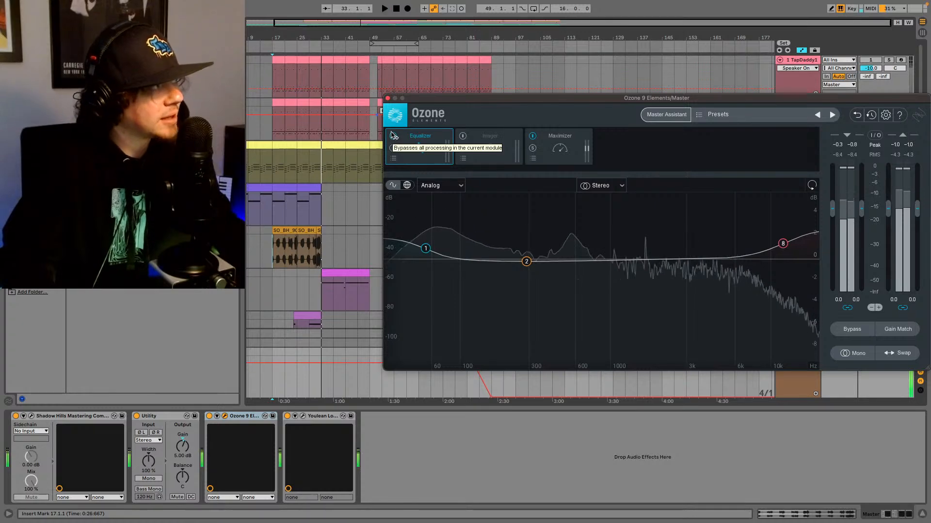
pyautogui.press('space')
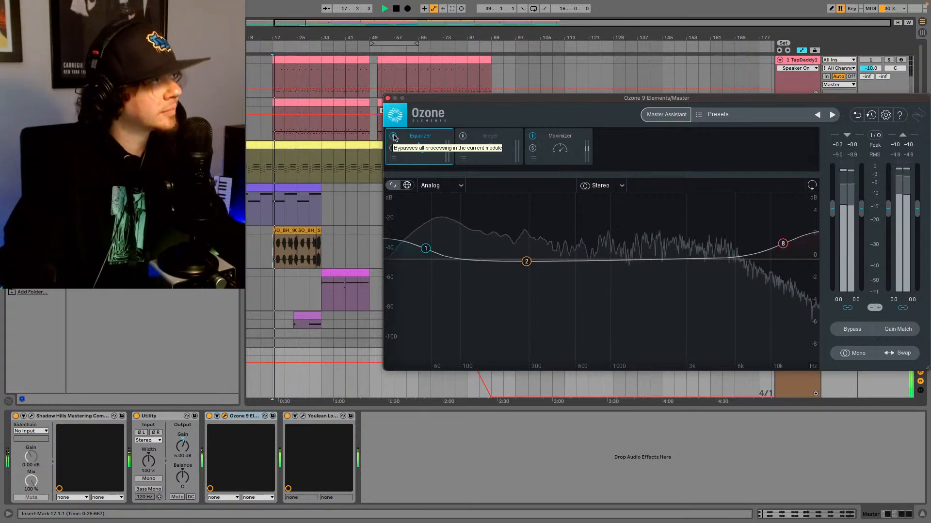
pyautogui.click(393, 137)
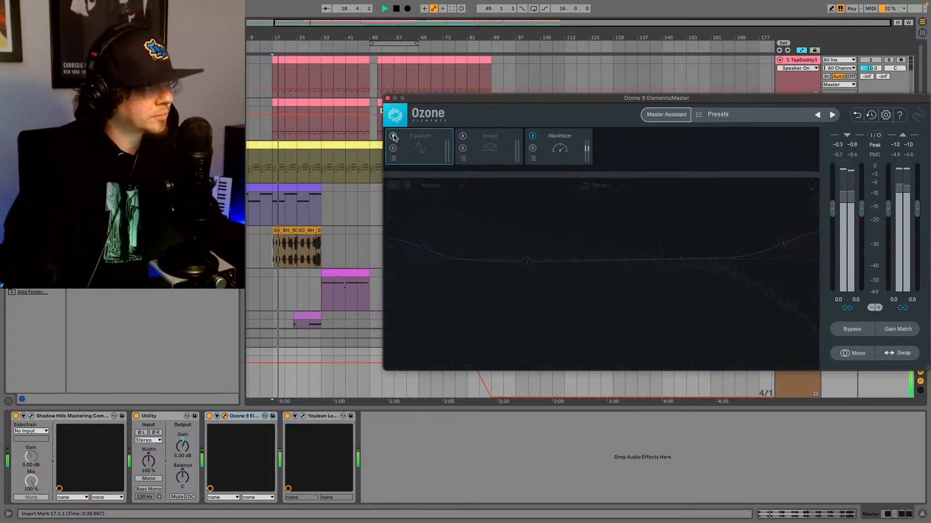
pyautogui.click(393, 136)
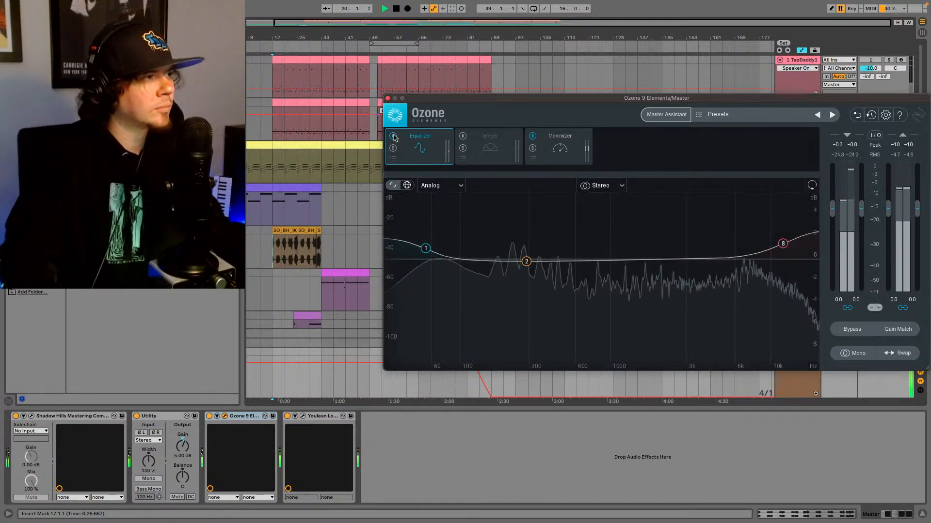
pyautogui.click(393, 136)
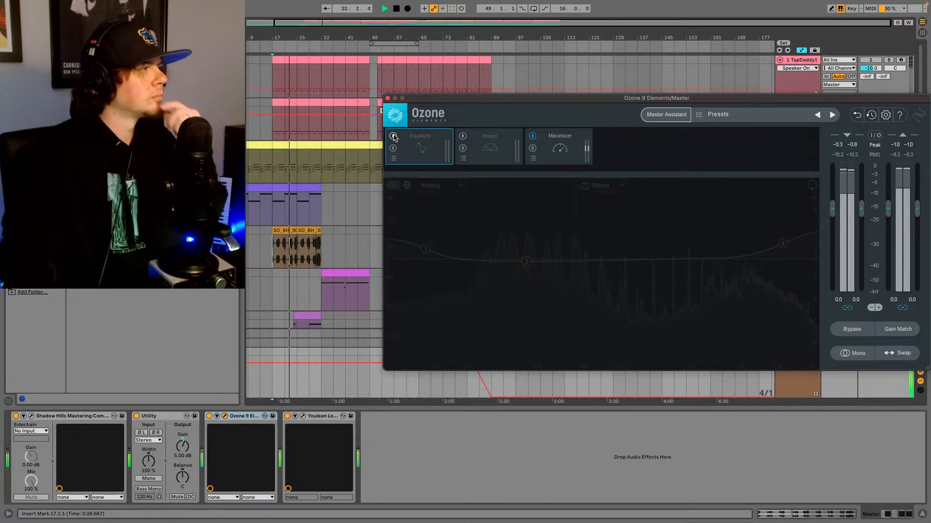
pyautogui.click(393, 137)
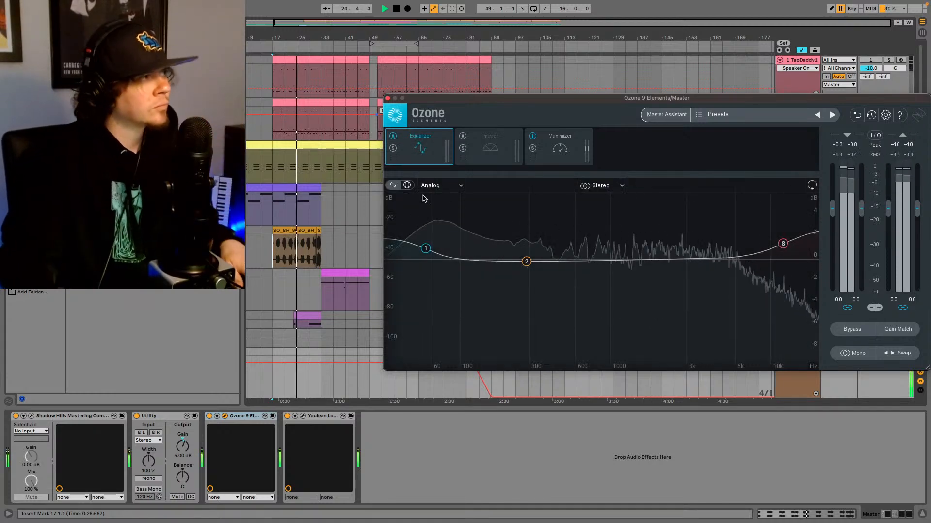
pyautogui.click(393, 137)
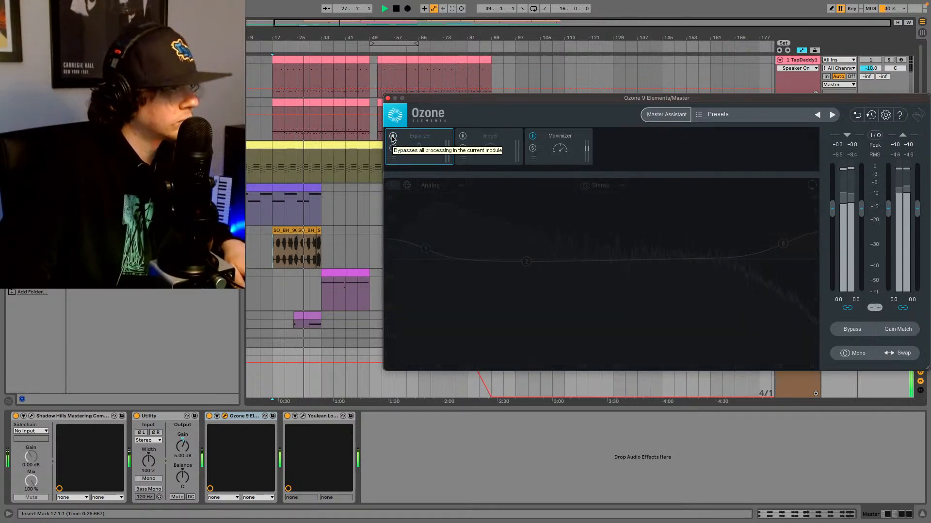
pyautogui.click(393, 137)
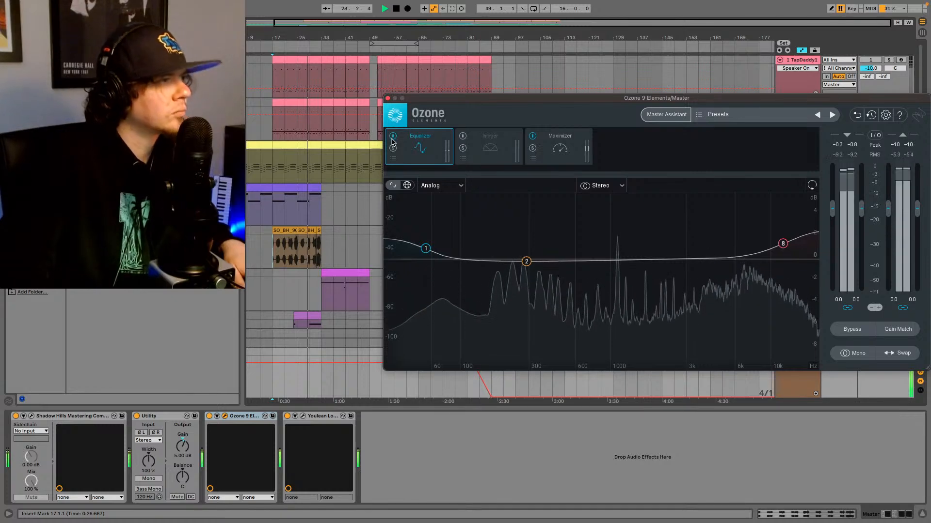
pyautogui.press('space')
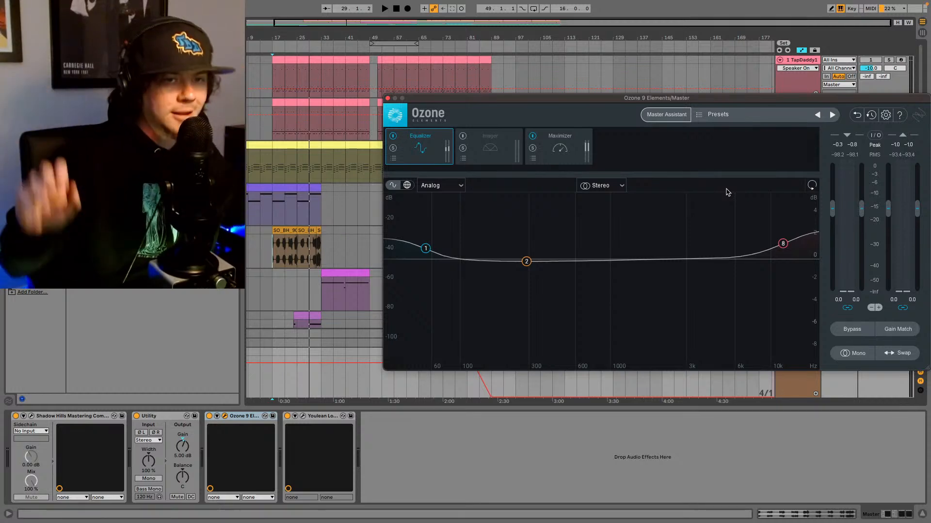
# Step: Enable True Peak in Ozone's Maximizer with a 0.0 dB ceiling and place the playback start at bar 17
pyautogui.click(557, 148)
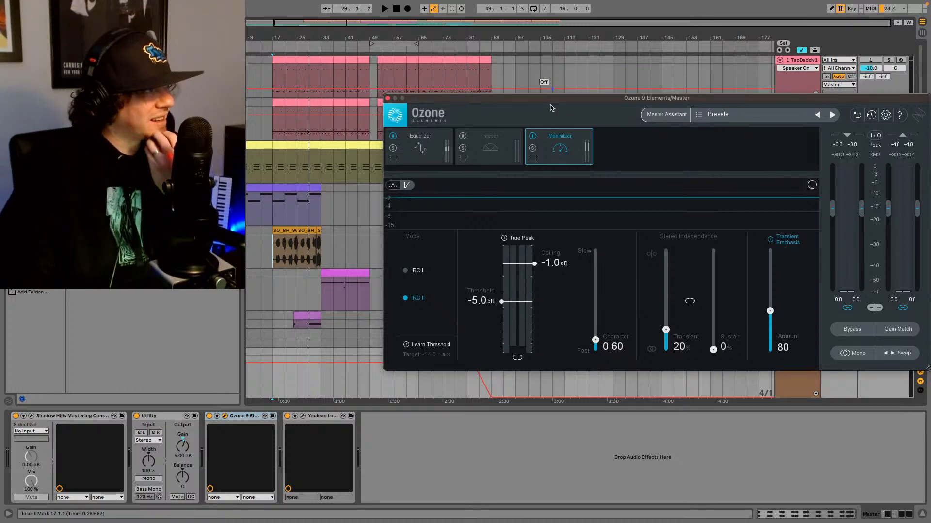
pyautogui.click(505, 239)
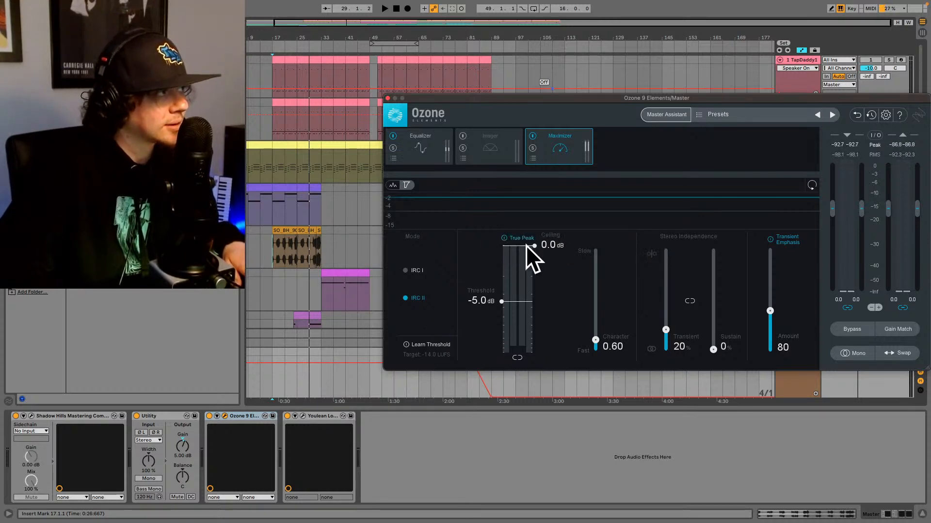
pyautogui.click(275, 166)
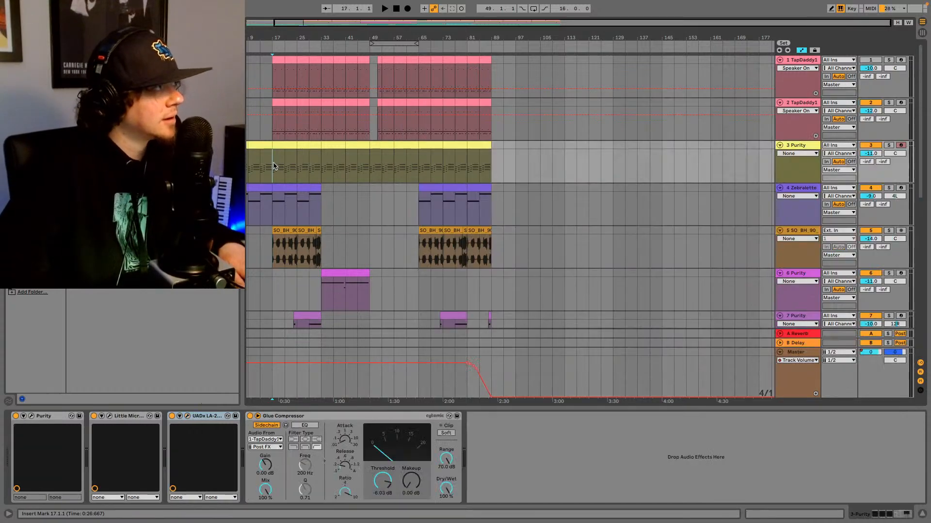
# Step: Show the Master track's devices, move the Ozone window higher and play from bar 17 to hear the Maximizer
pyautogui.click(806, 358)
pyautogui.press('space')
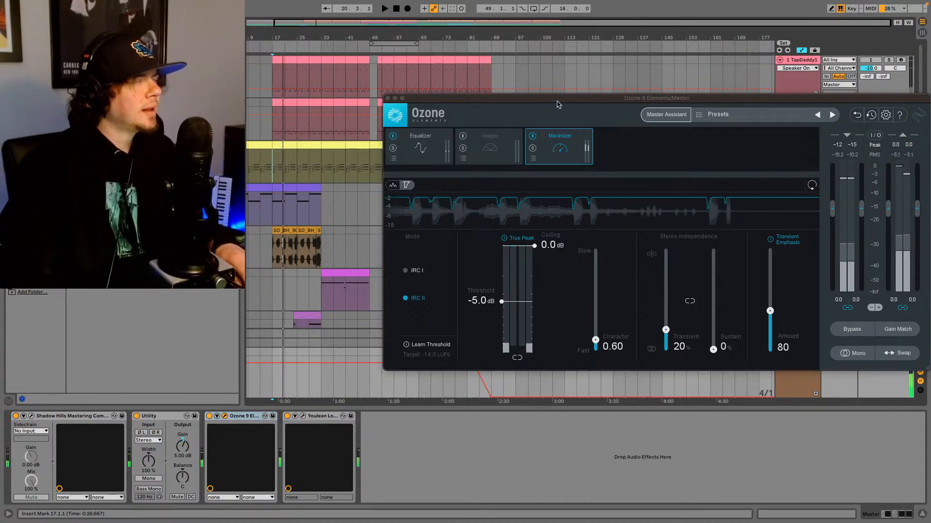
pyautogui.moveTo(557, 107); pyautogui.dragTo(557, 57)
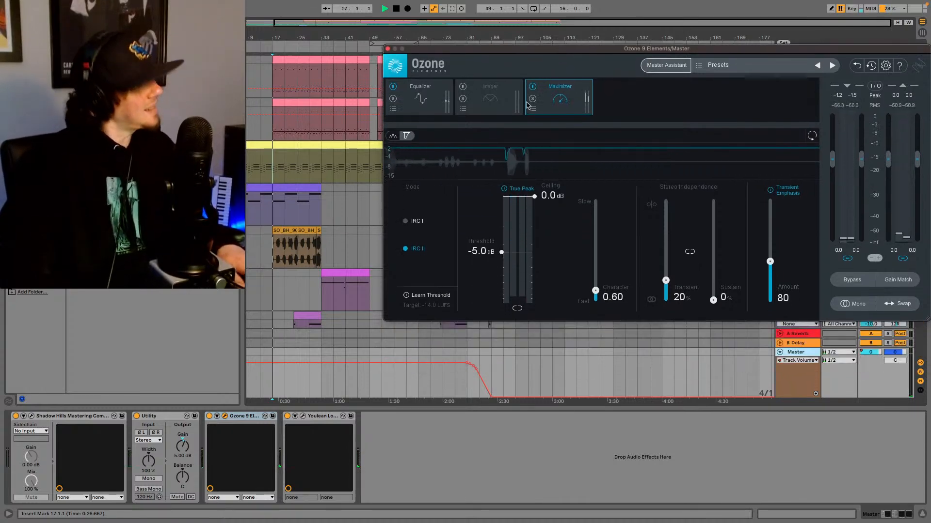
pyautogui.press('space')
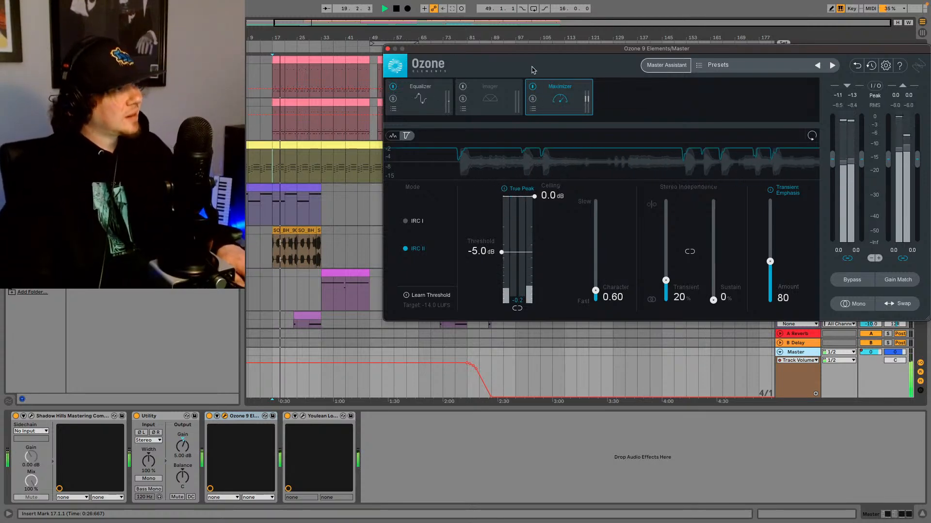
pyautogui.press('space')
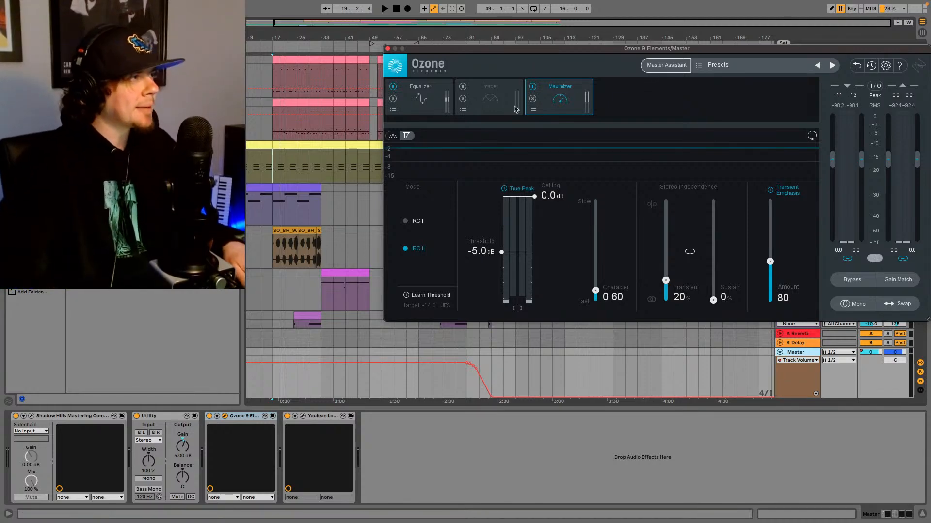
# Step: Compare the song with Ozone's Maximizer bypassed and active, leaving the module active and stopping playback
pyautogui.press('space')
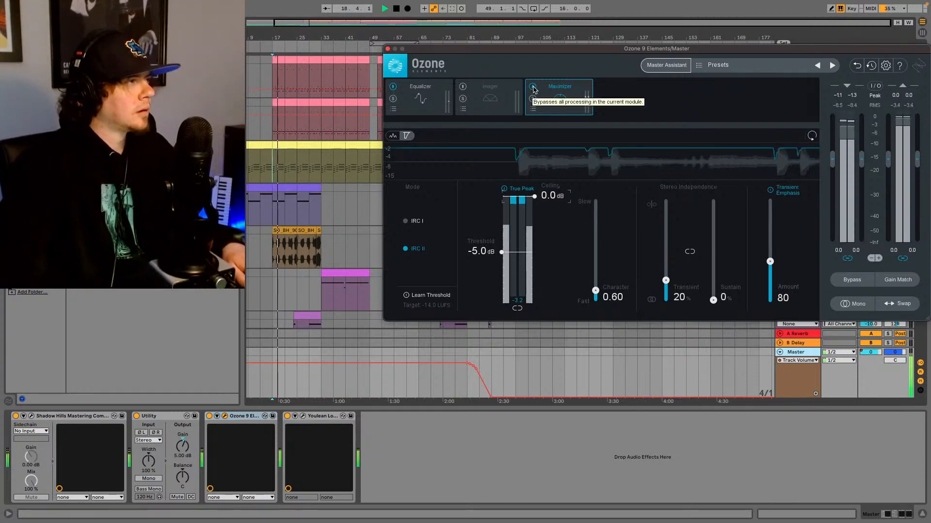
pyautogui.click(533, 88)
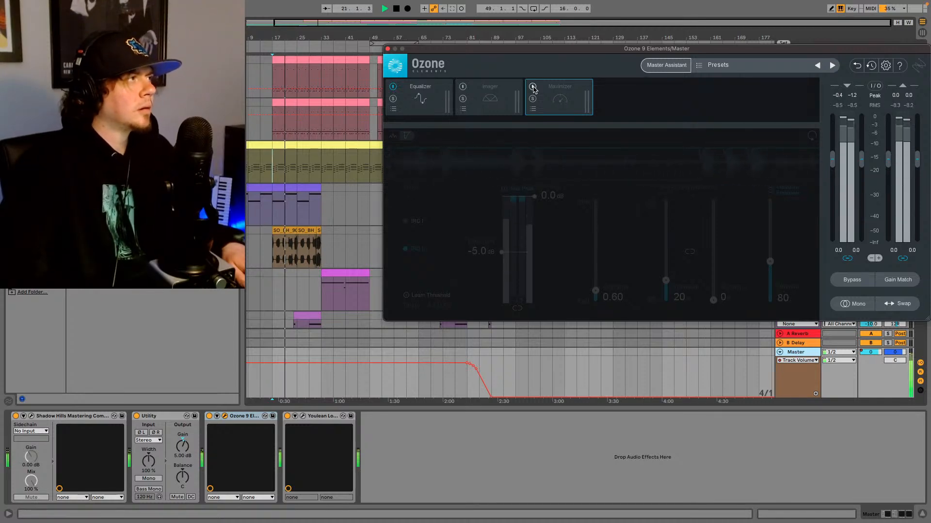
pyautogui.click(533, 88)
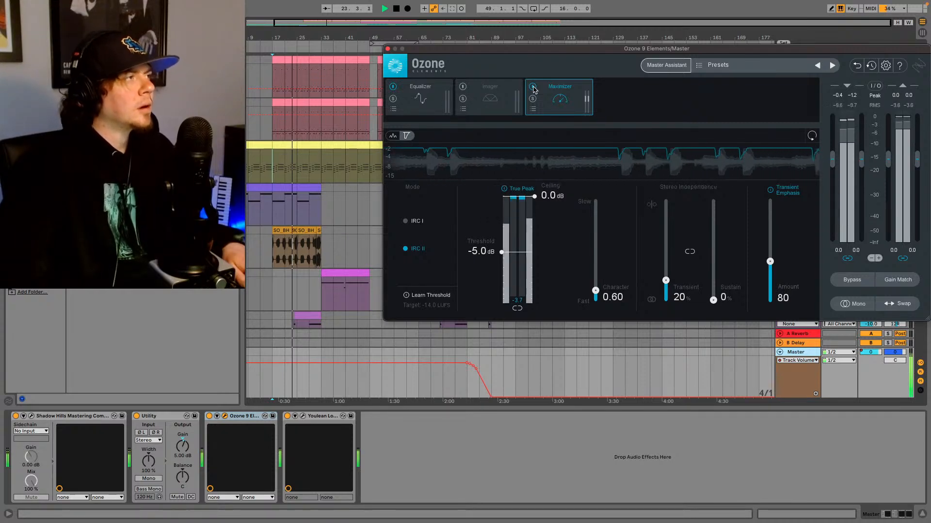
pyautogui.press('space')
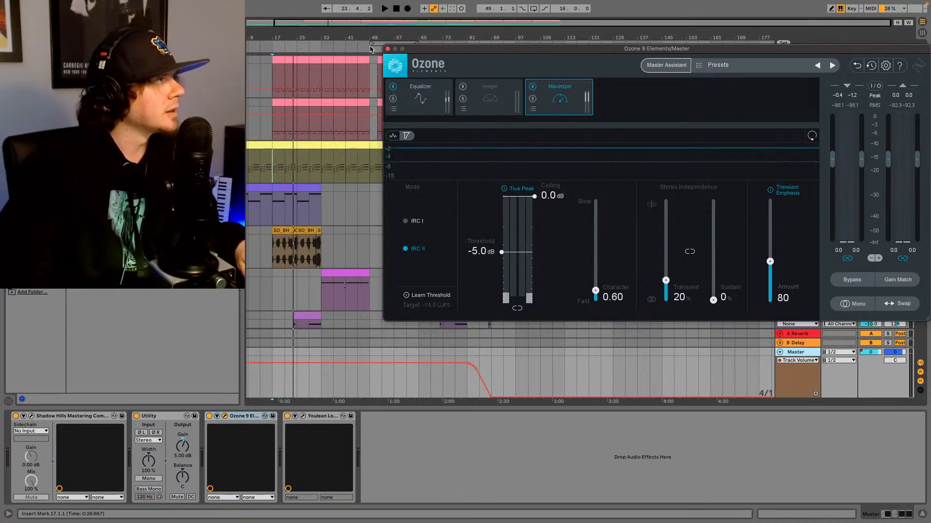
# Step: Return the playback start to bar 1 and move the Ozone window clear of the Master track's devices
pyautogui.moveTo(701, 53); pyautogui.dragTo(658, 117)
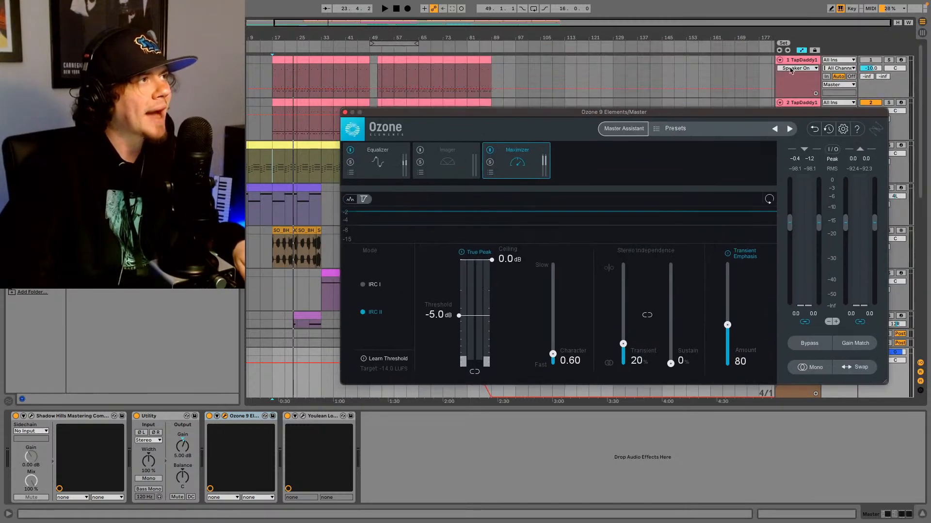
pyautogui.click(780, 49)
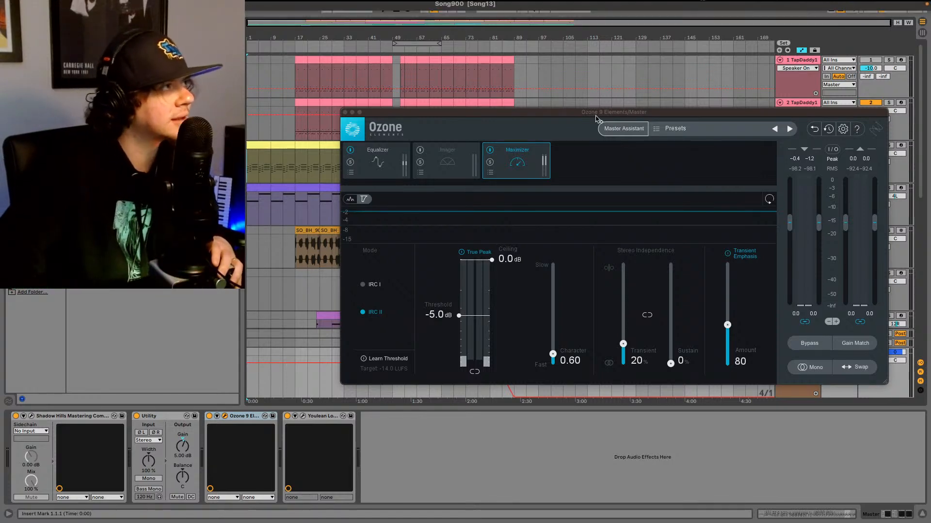
pyautogui.click(554, 116)
pyautogui.moveTo(554, 116); pyautogui.dragTo(545, 38)
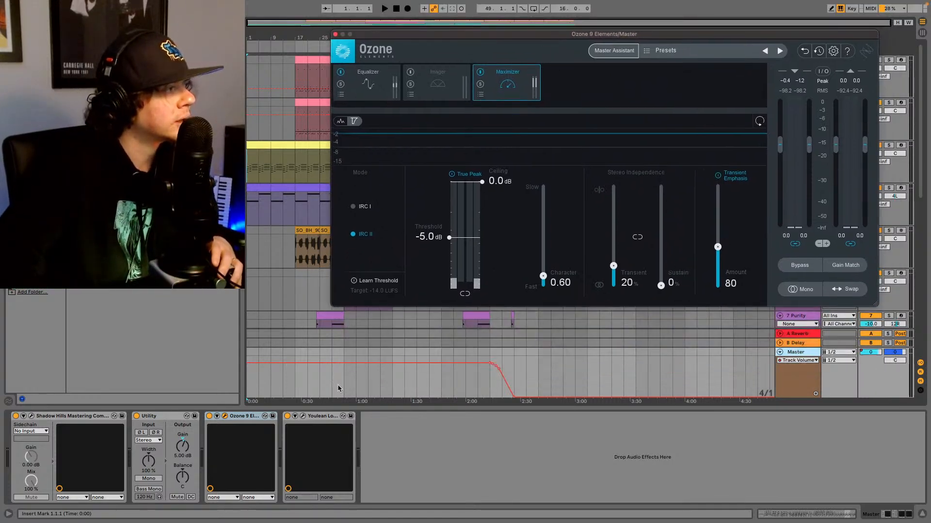
# Step: Open Youlean Loudness Meter 2, arrange it below Ozone and play the whole song from bar 1 to measure its loudness
pyautogui.click(303, 416)
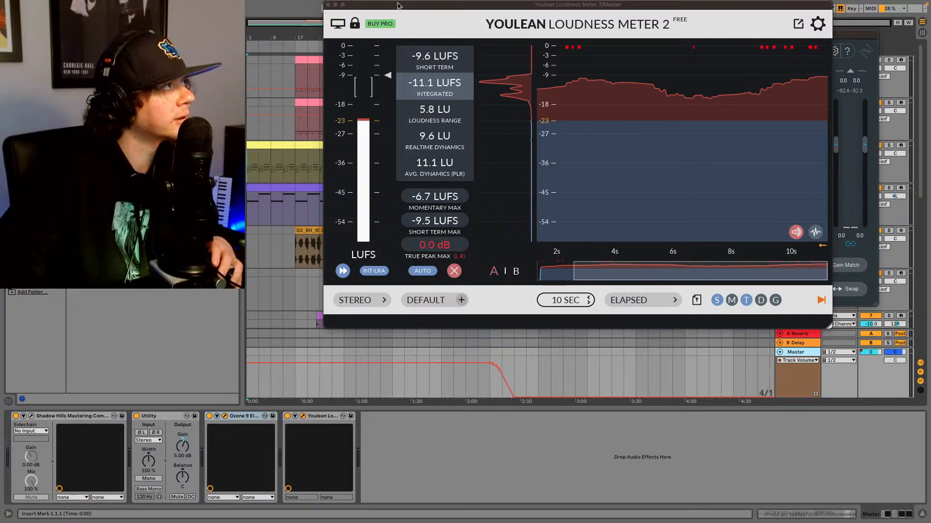
pyautogui.moveTo(398, 5); pyautogui.dragTo(475, 212)
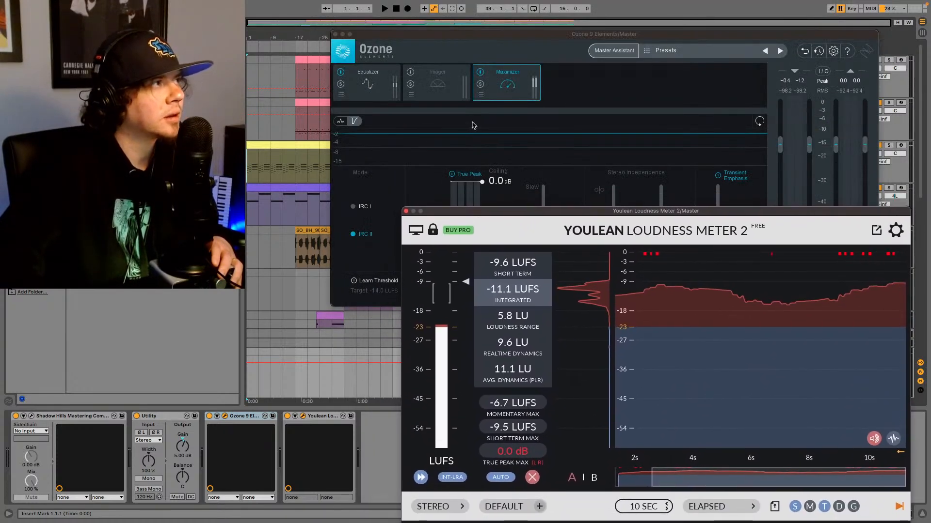
pyautogui.moveTo(535, 37); pyautogui.dragTo(586, 12)
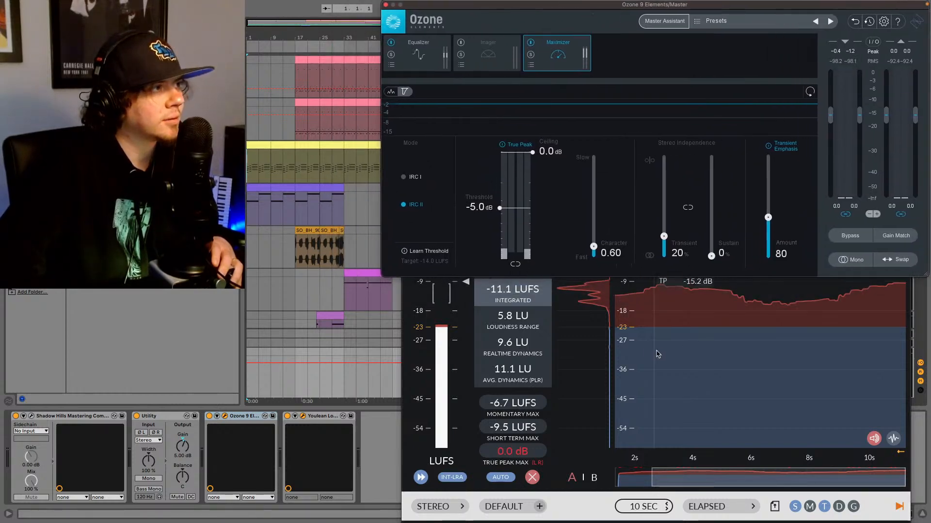
pyautogui.click(737, 368)
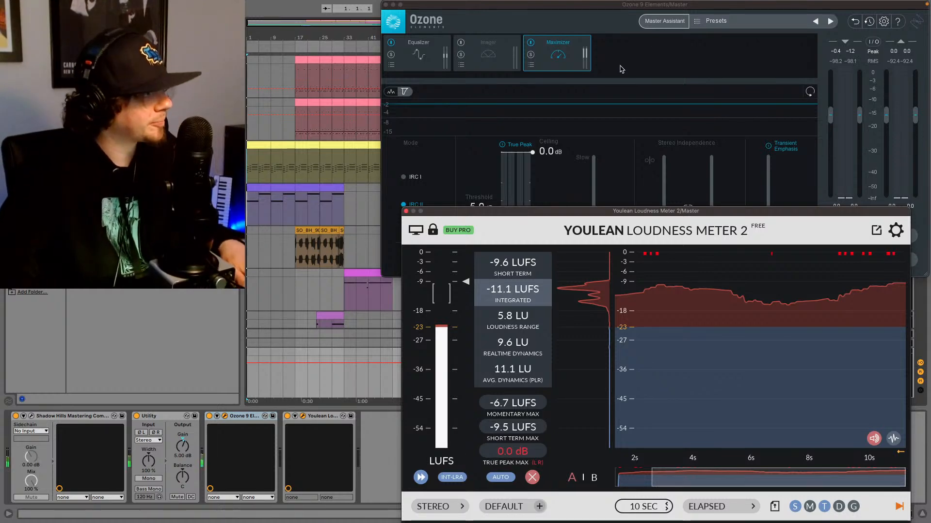
pyautogui.press('space')
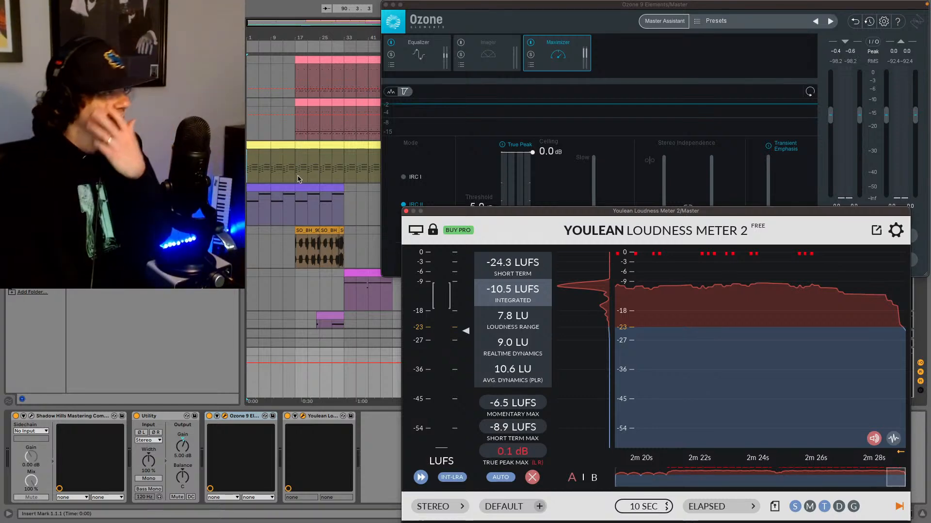
# Step: Place the playback start at bar 17 on the second TapDaddy drum track and listen to the mastered section
pyautogui.click(252, 215)
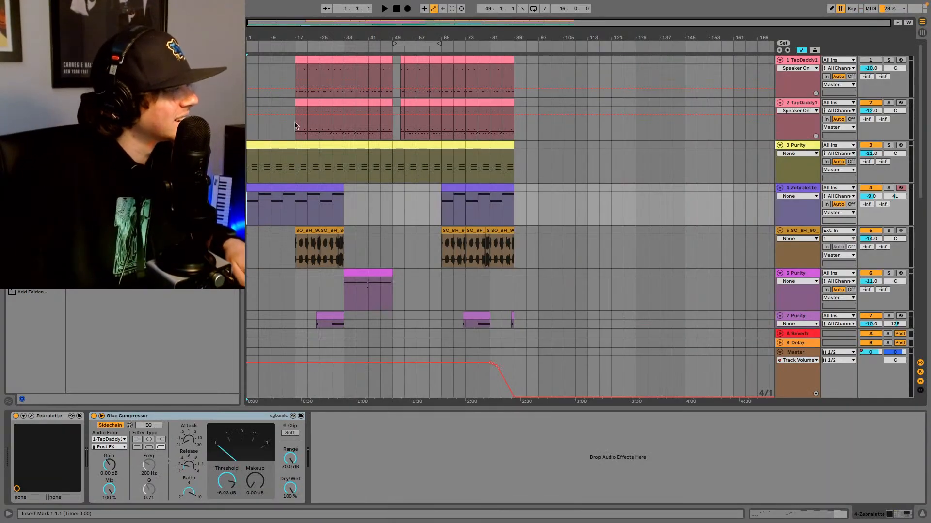
pyautogui.click(296, 140)
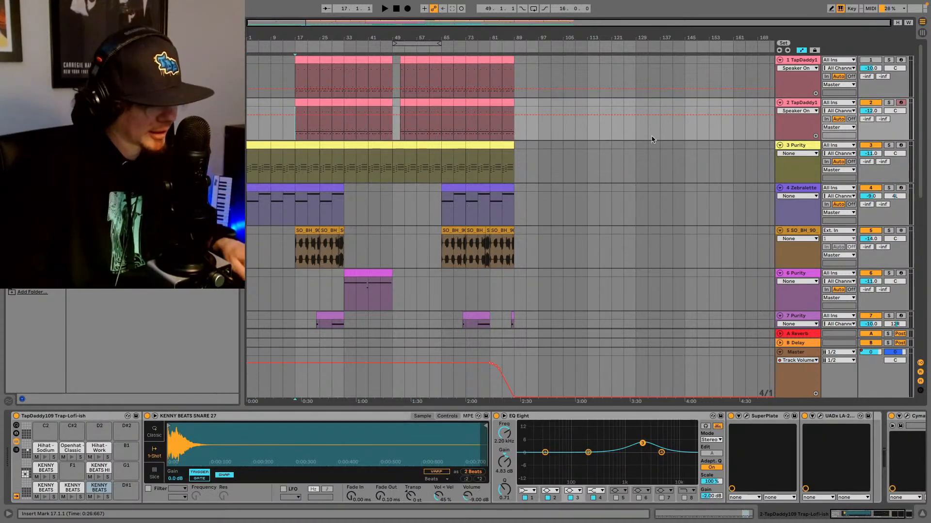
pyautogui.press('space')
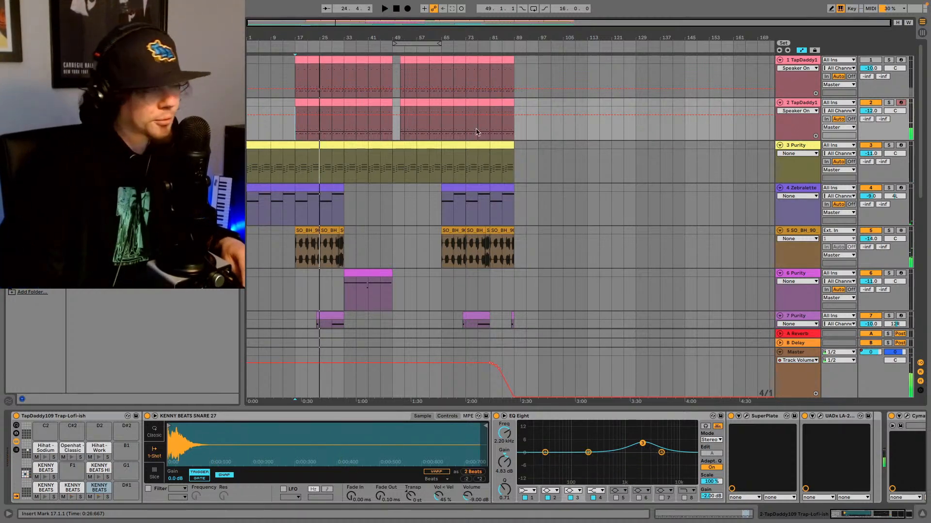
# Step: Turn off the Shadow Hills compressor, Utility and Ozone together on the Master track, and close the Ozone and loudness meter windows
pyautogui.click(794, 357)
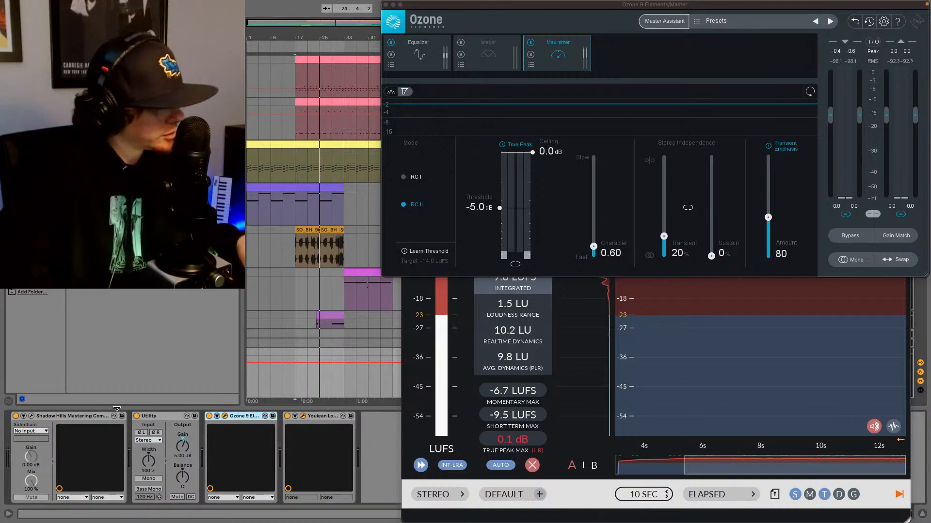
pyautogui.keyDown('shift'); pyautogui.click(78, 418); pyautogui.keyUp('shift')
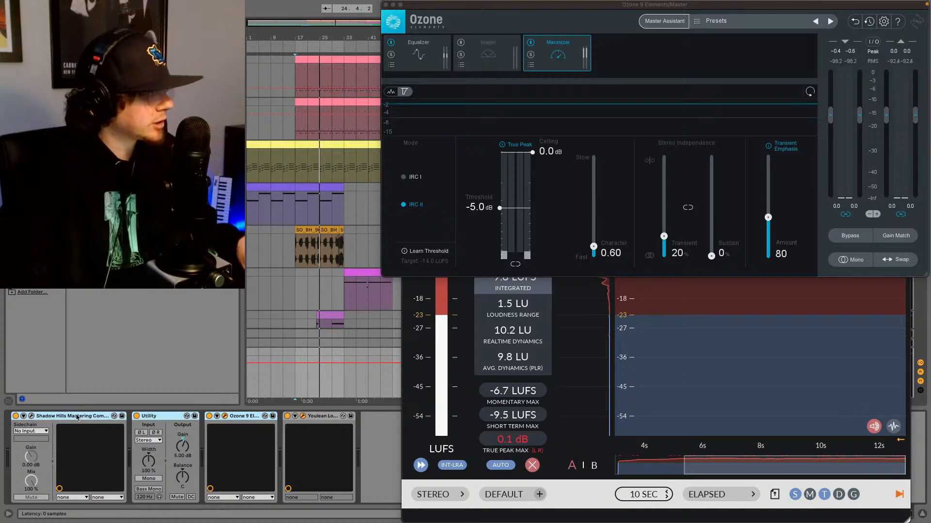
pyautogui.click(209, 416)
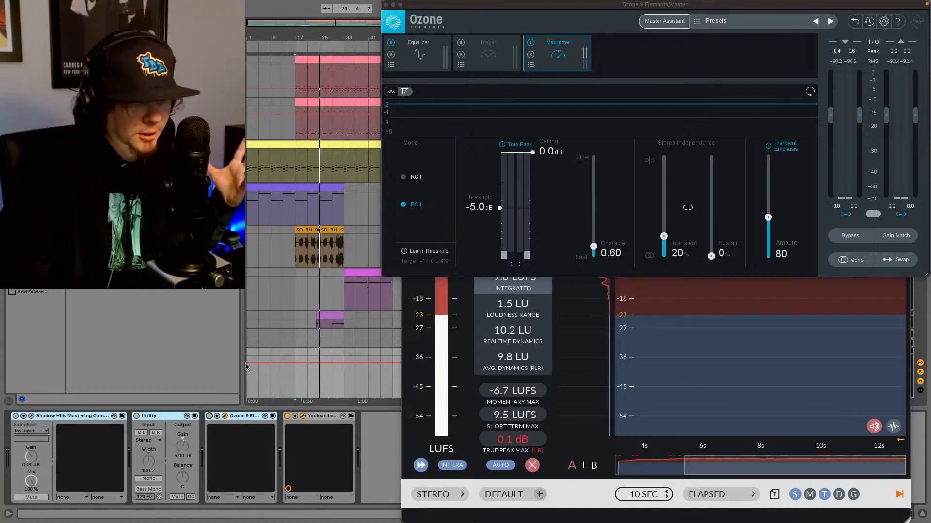
pyautogui.click(385, 5)
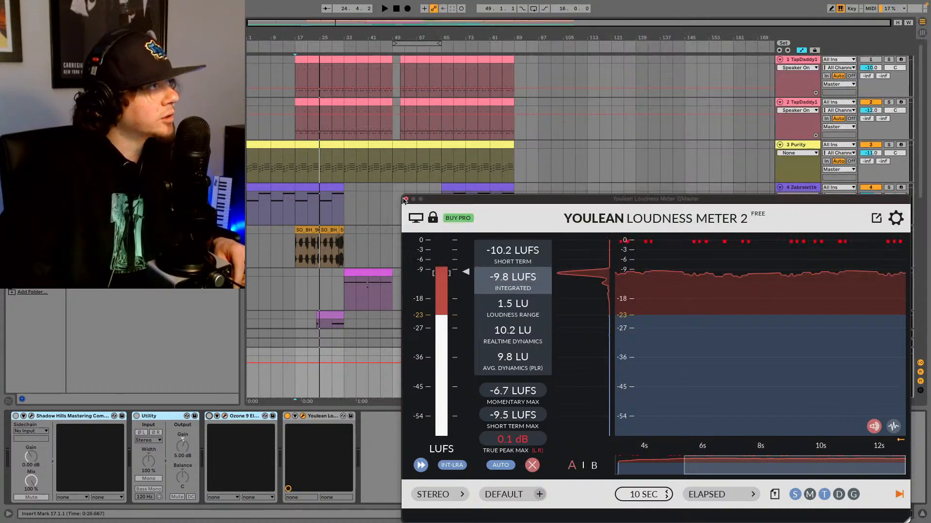
pyautogui.click(405, 199)
# Step: Lower the KENNY BEATS SNARE 27 volume to -11.0 dB while checking the unmastered mix from bar 17
pyautogui.click(343, 137)
pyautogui.press('space')
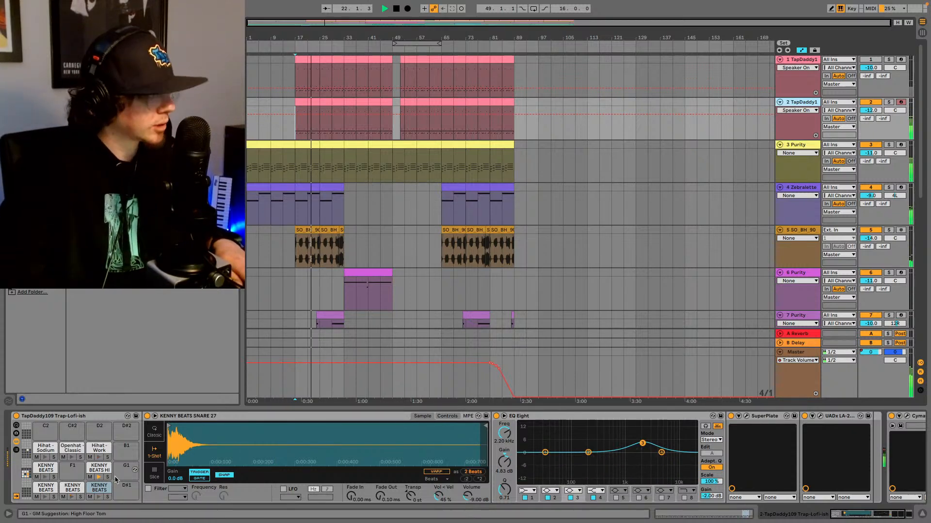
pyautogui.press('space')
pyautogui.press('space')
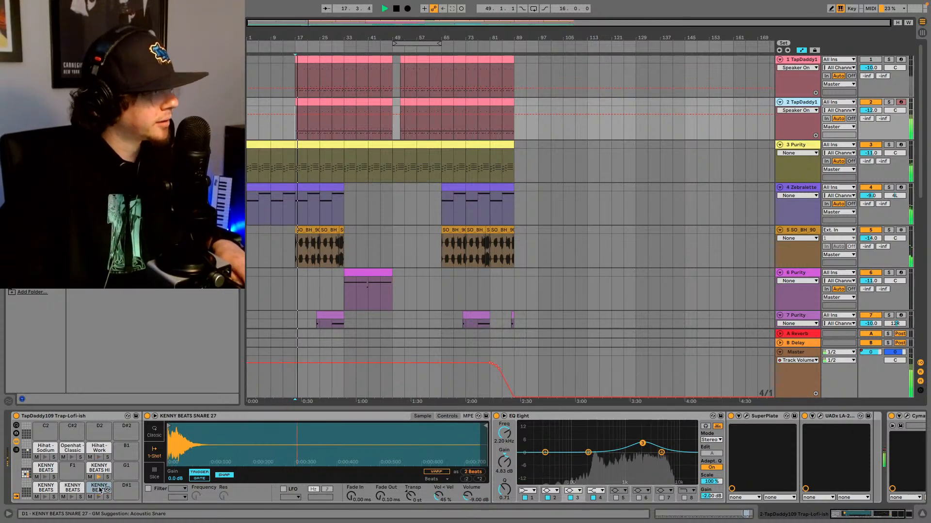
pyautogui.press('space')
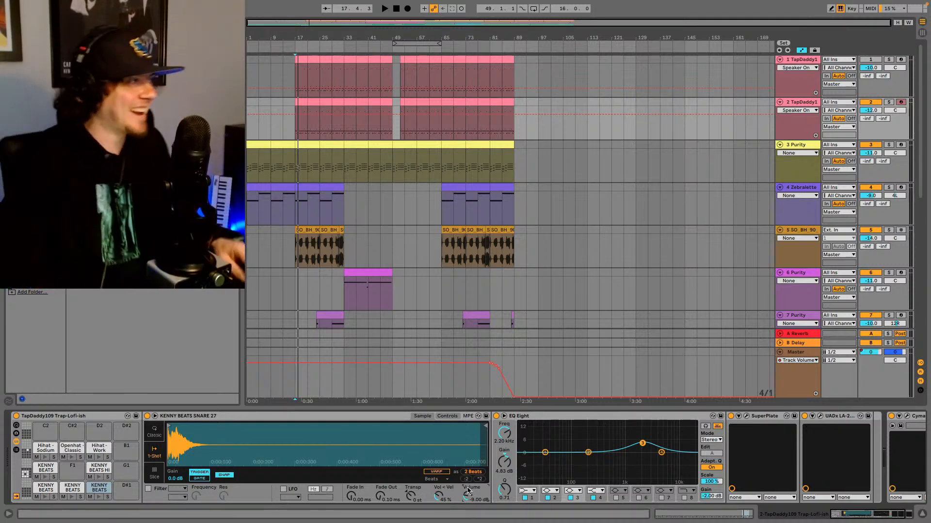
pyautogui.press('space')
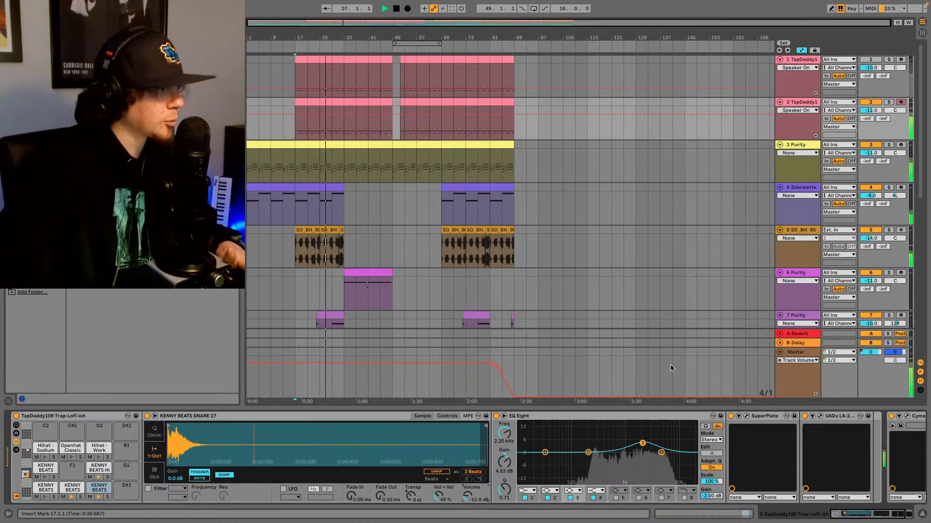
# Step: Turn the Shadow Hills compressor, Utility and Ozone back on during playback, and listen again from bar 17 with mastering active
pyautogui.click(798, 356)
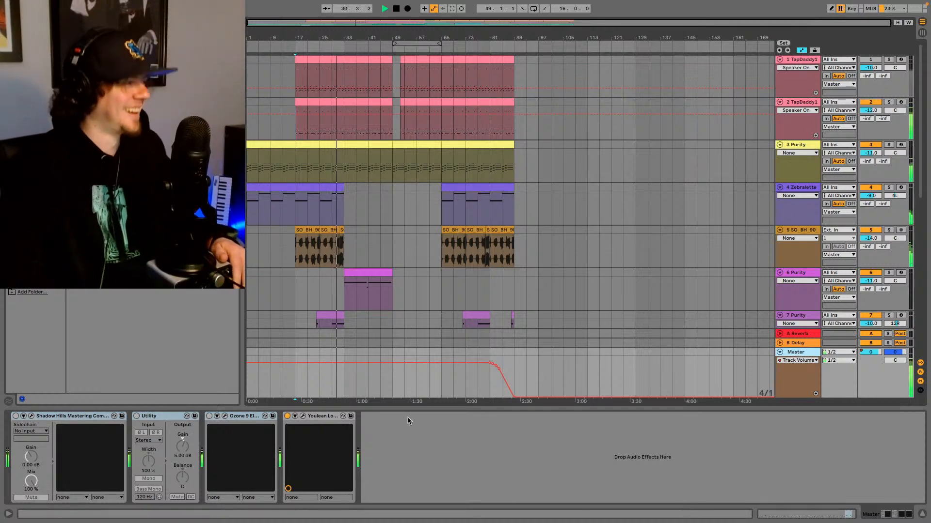
pyautogui.click(209, 416)
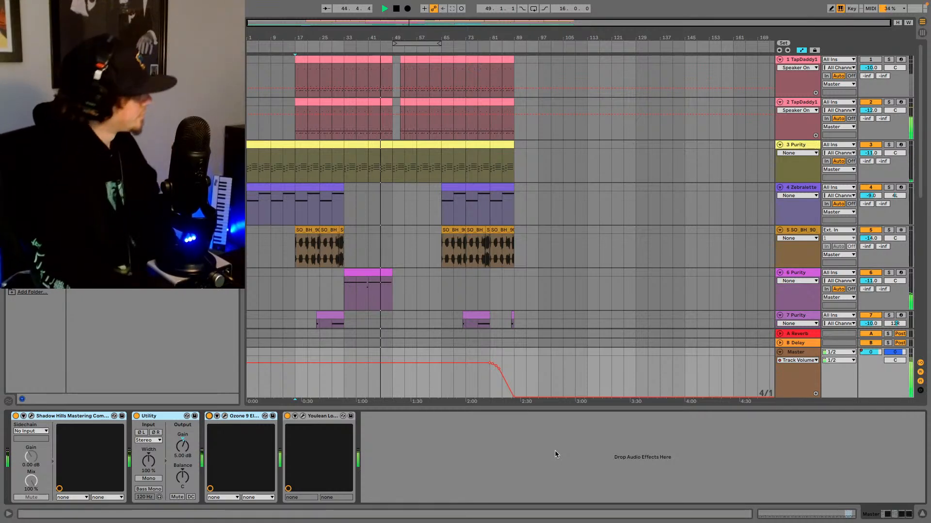
pyautogui.press('space')
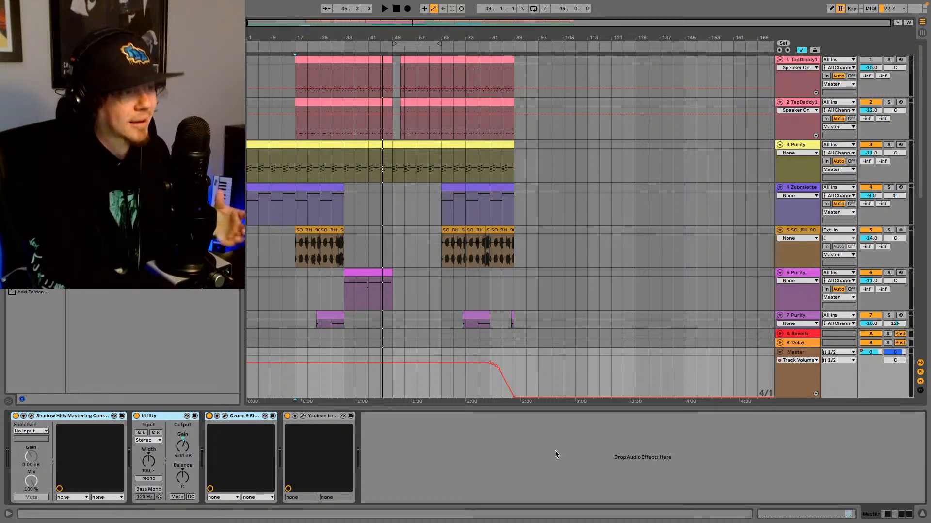
pyautogui.press('space')
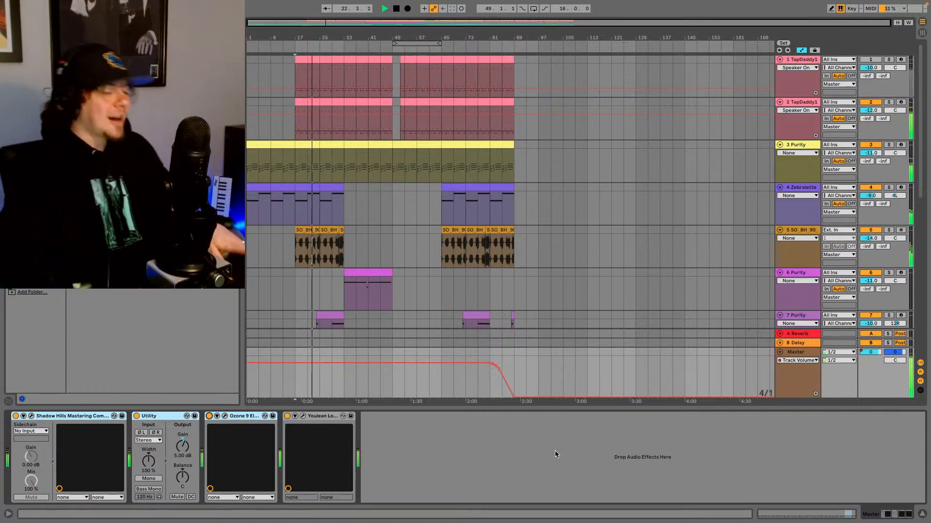
pyautogui.press('space')
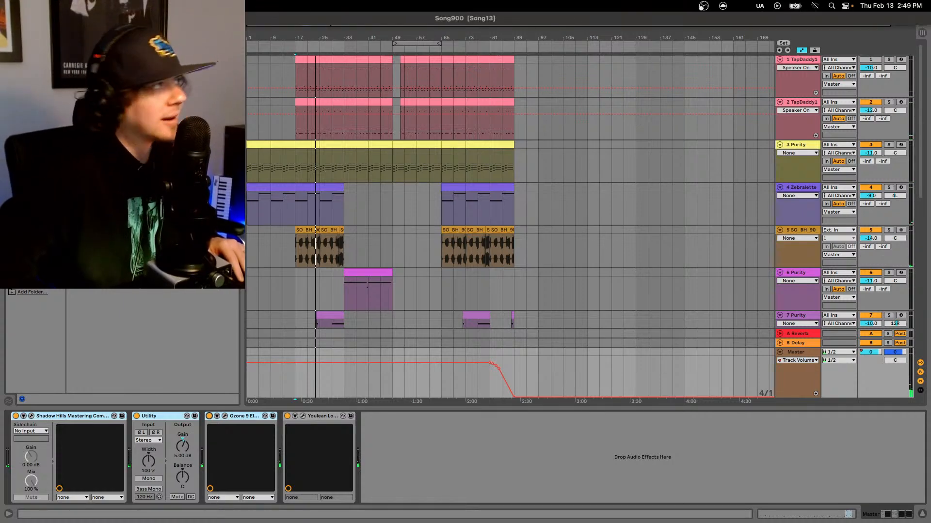
# Step: Leave Ableton Live's full-screen view and switch to Spotify to view the TapDaddy artist page
pyautogui.click(26, 18)
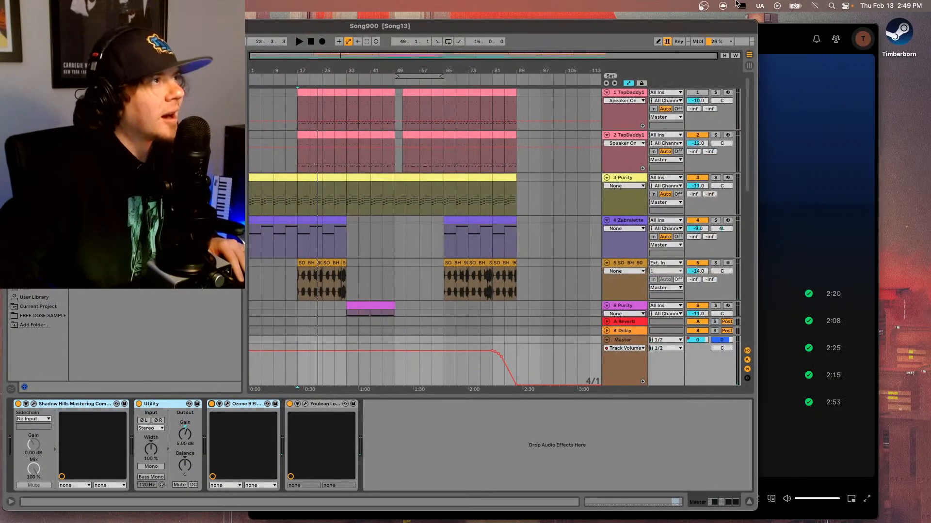
pyautogui.moveTo(794, 44); pyautogui.dragTo(803, 40)
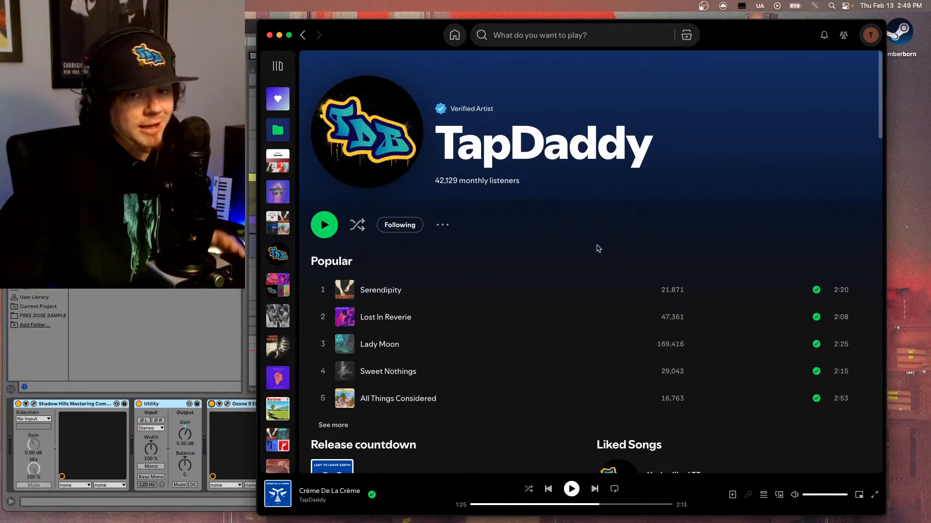
pyautogui.scroll(-1, 595, 260)
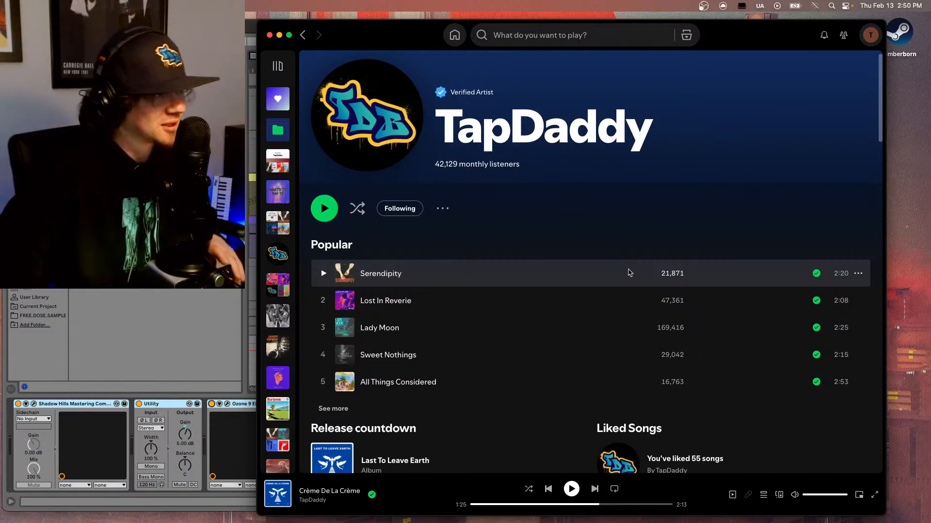
# Step: Open the upcoming album Last To Leave Earth from the artist page's release countdown and view its tracklist preview
pyautogui.scroll(-1, 630, 273)
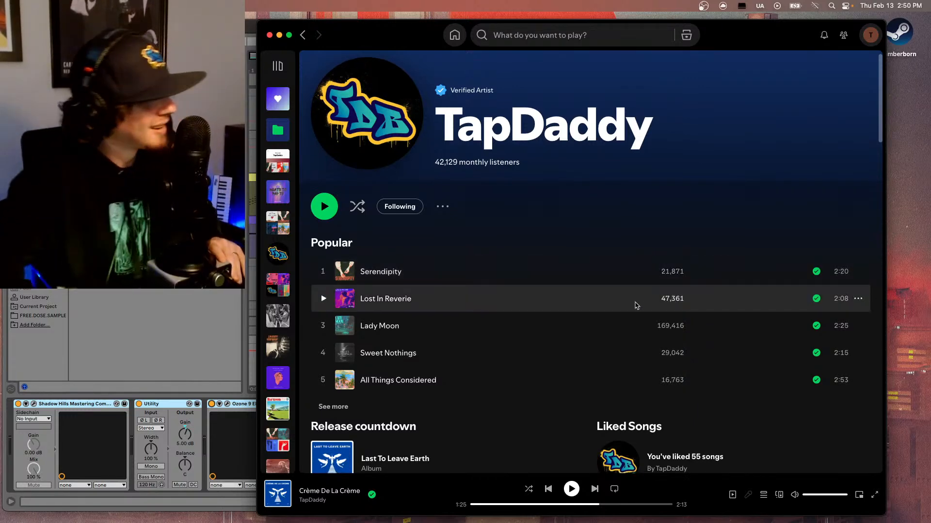
pyautogui.scroll(-3, 608, 318)
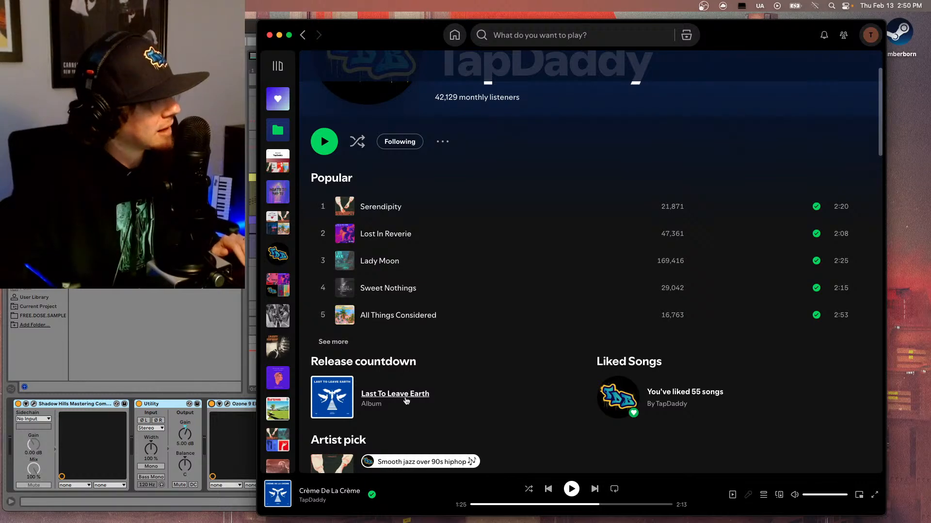
pyautogui.click(412, 398)
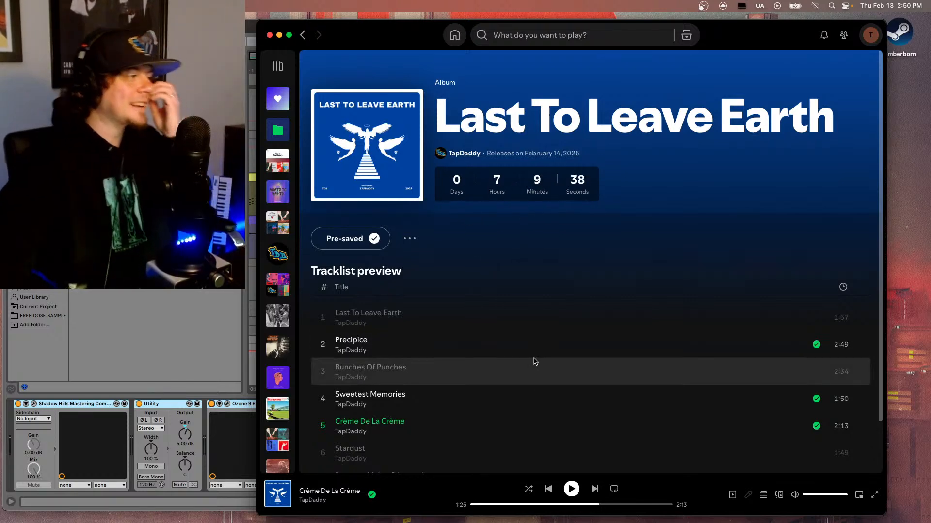
pyautogui.scroll(-1, 540, 374)
pyautogui.scroll(1, 556, 378)
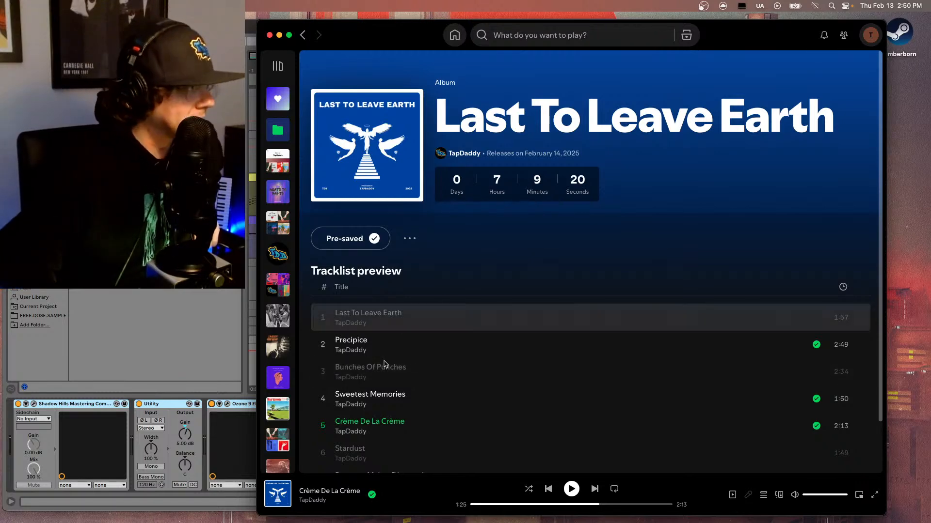
# Step: Listen to Crème De La Crème from its beginning, copying the Last To Leave Earth album link during playback
pyautogui.click(544, 496)
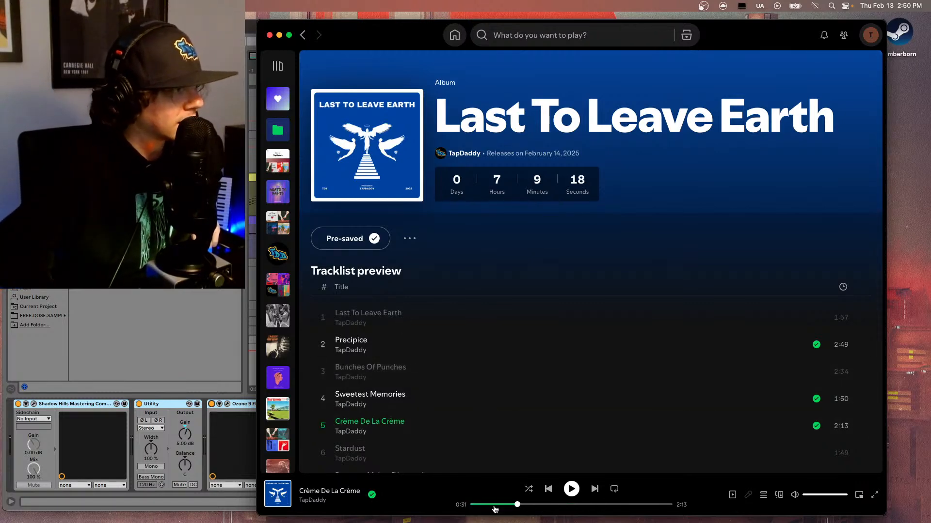
pyautogui.click(323, 426)
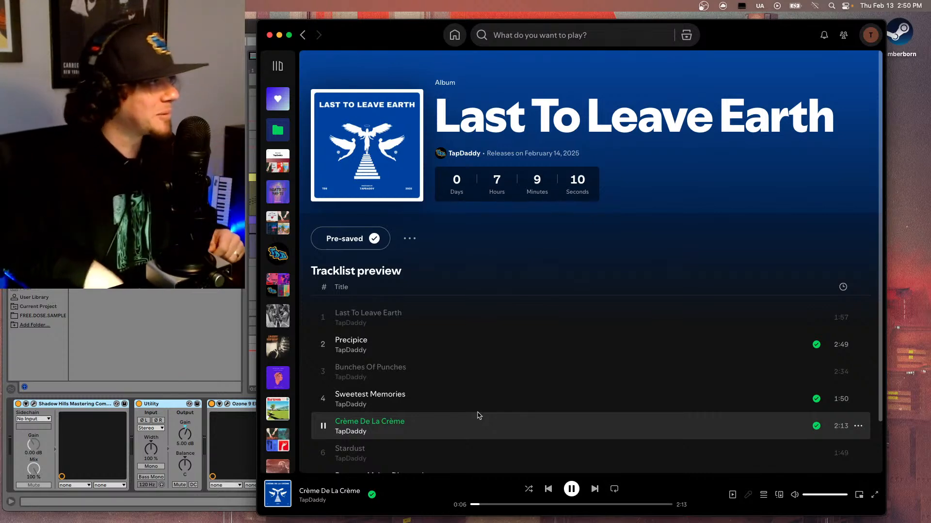
pyautogui.click(410, 238)
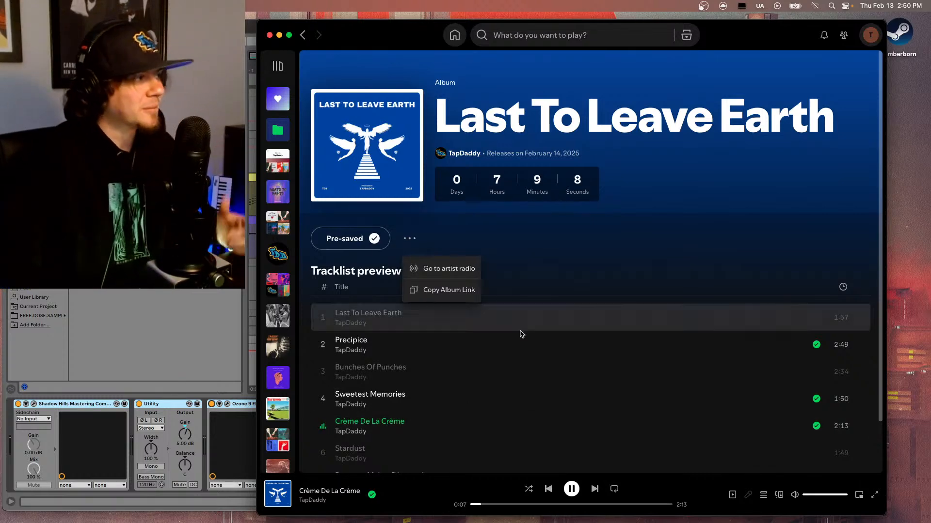
pyautogui.click(448, 289)
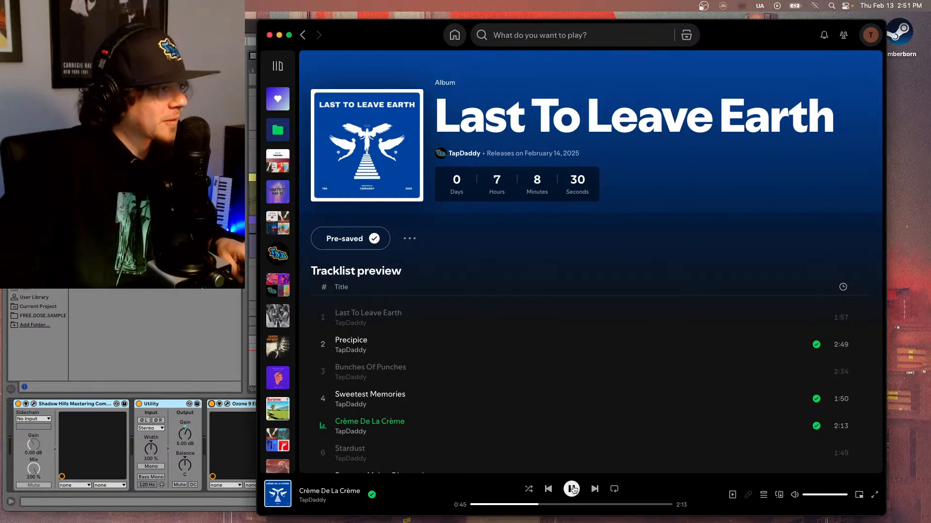
pyautogui.click(571, 489)
# Step: Switch briefly to Ableton Live, return to the Last To Leave Earth album in Spotify, and look through its full tracklist
pyautogui.press('super+Tab')
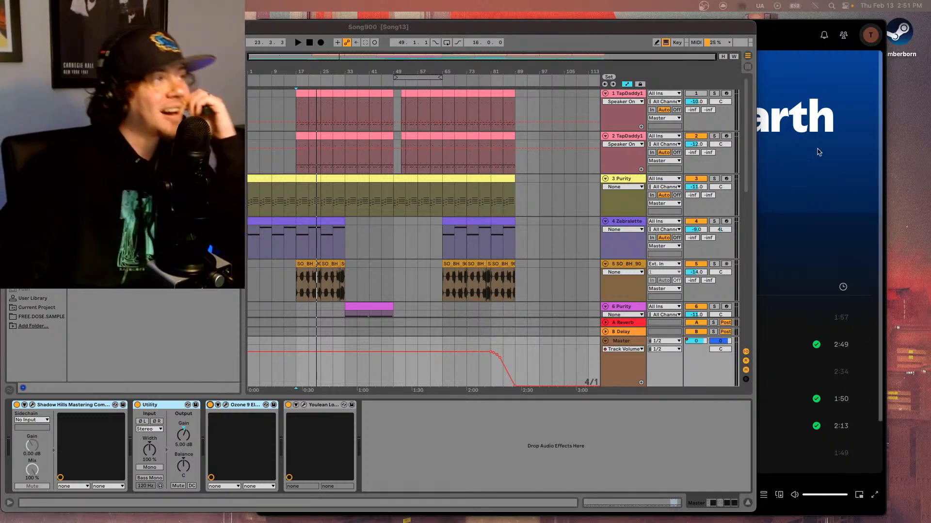
pyautogui.click(816, 151)
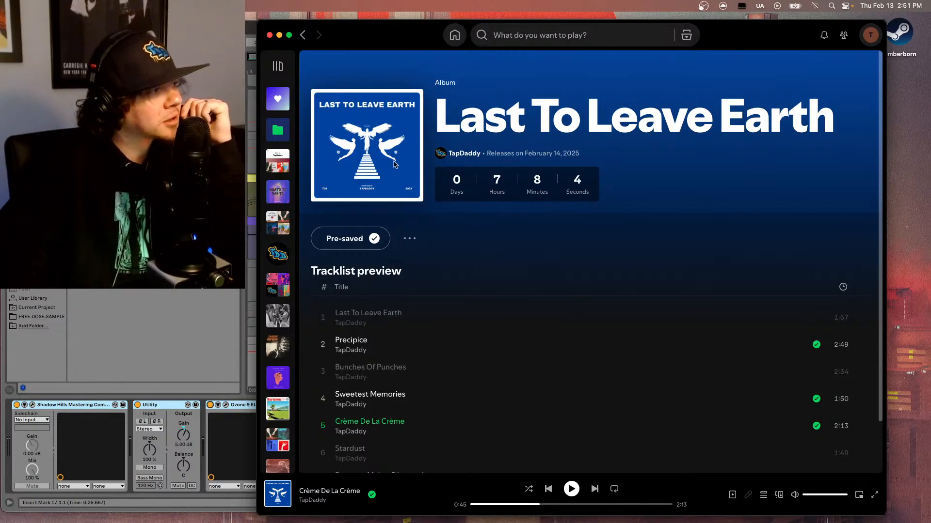
pyautogui.scroll(-2, 404, 377)
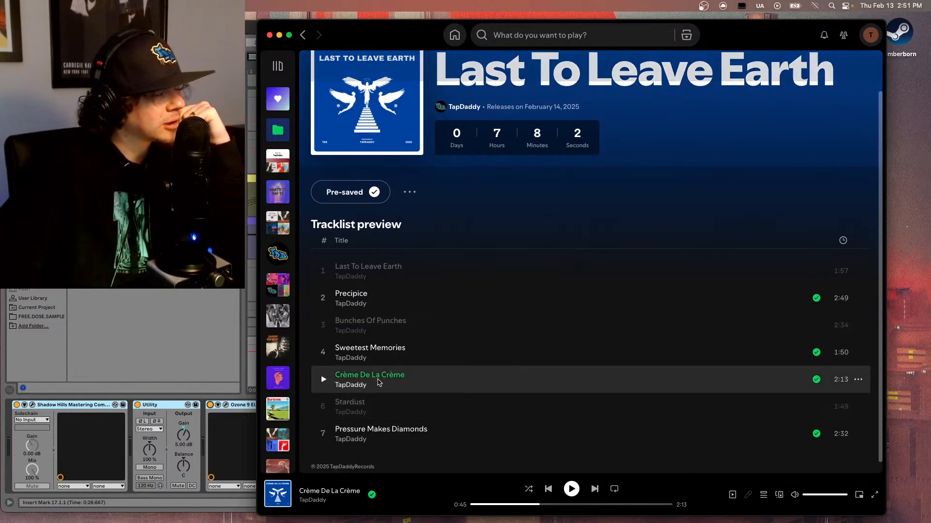
pyautogui.scroll(2, 494, 391)
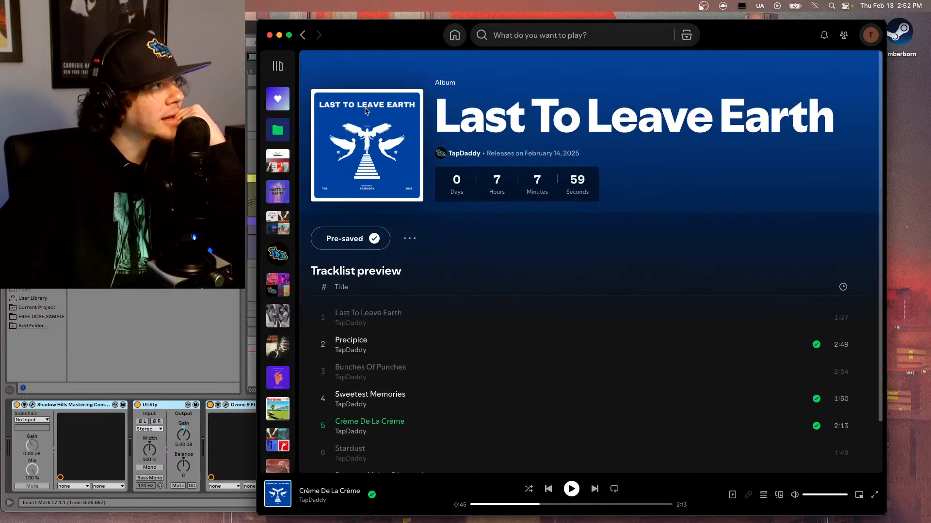
pyautogui.scroll(-2, 436, 422)
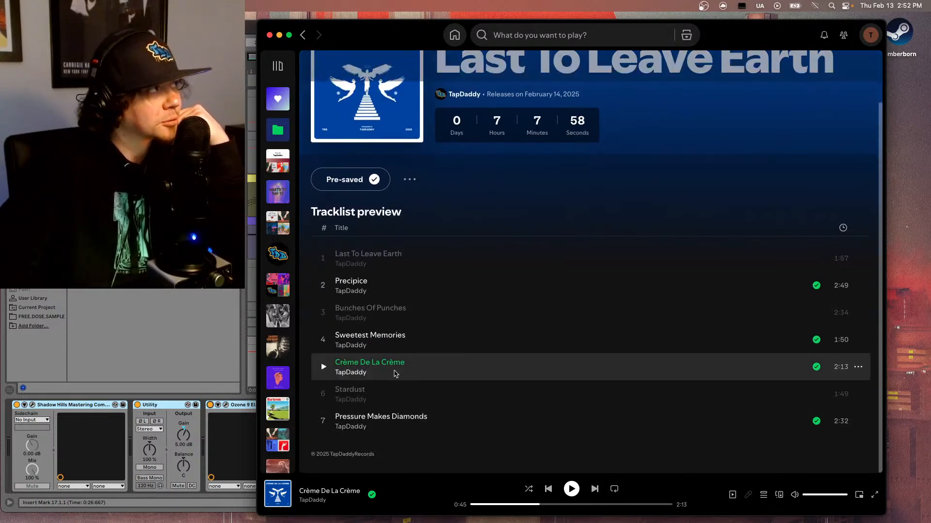
pyautogui.scroll(2, 388, 368)
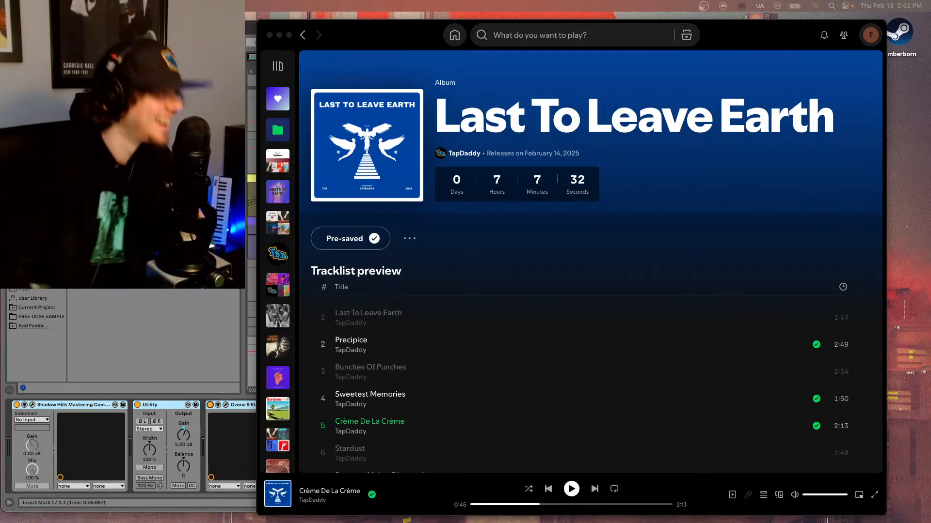
# Step: Switch back to Ableton Live, set the playback start to bar 1, and show the Master track's devices
pyautogui.click(218, 199)
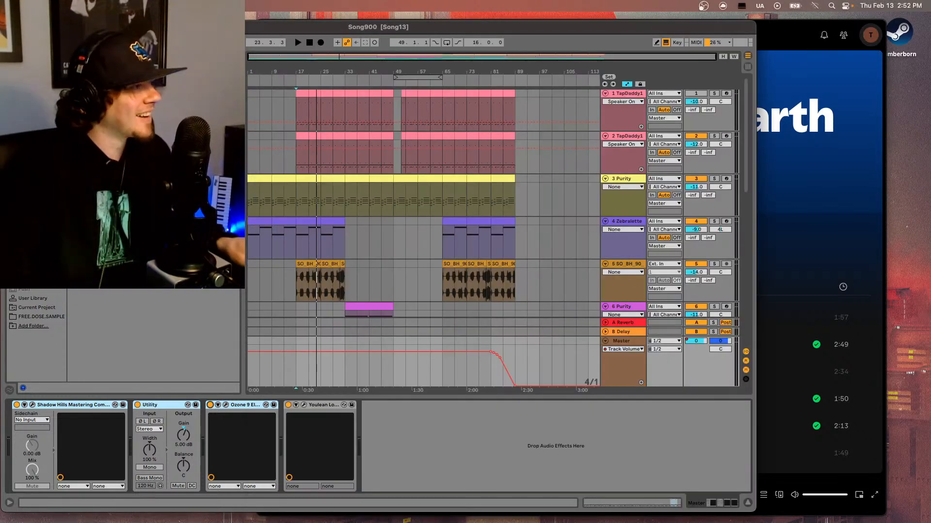
pyautogui.scroll(-15, 412, 209)
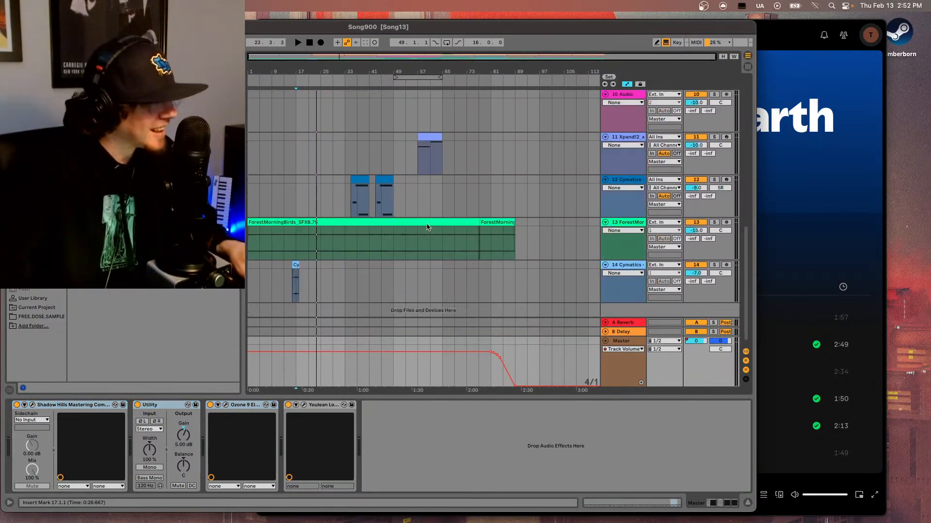
pyautogui.scroll(-1, 428, 221)
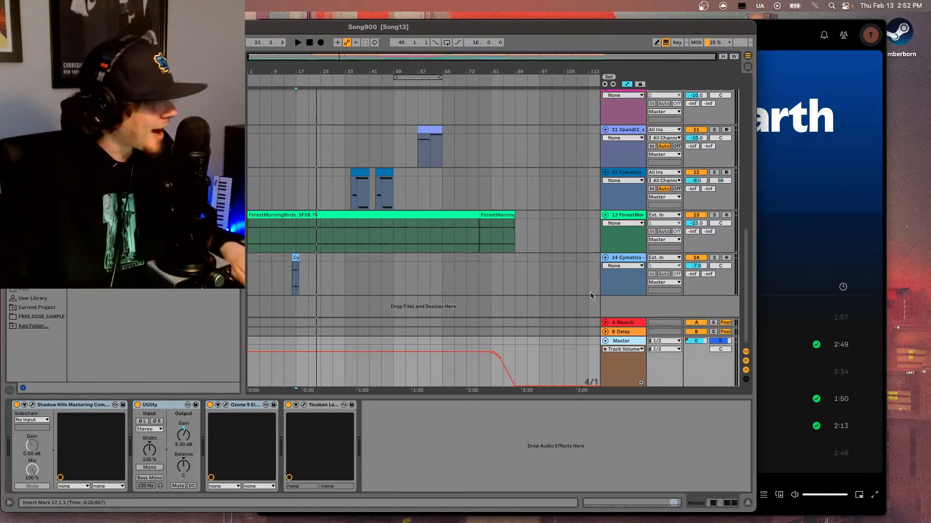
pyautogui.click(249, 236)
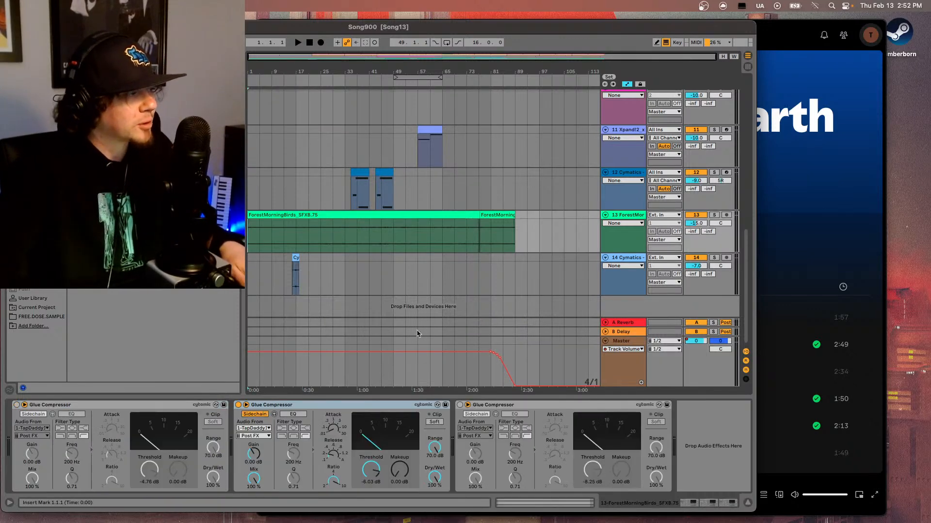
pyautogui.click(625, 341)
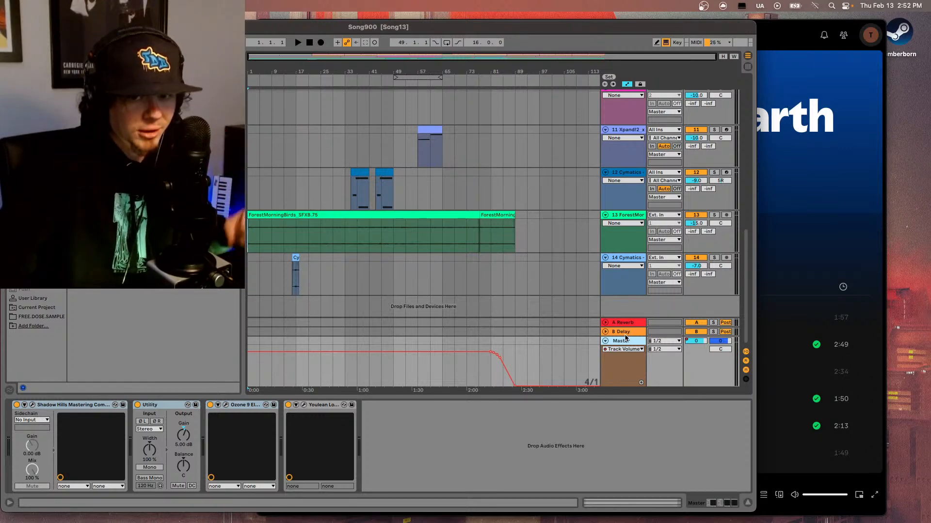
# Step: Play the whole song in full-screen view with Youlean Loudness Meter open on the Master track to measure its loudness
pyautogui.press('space')
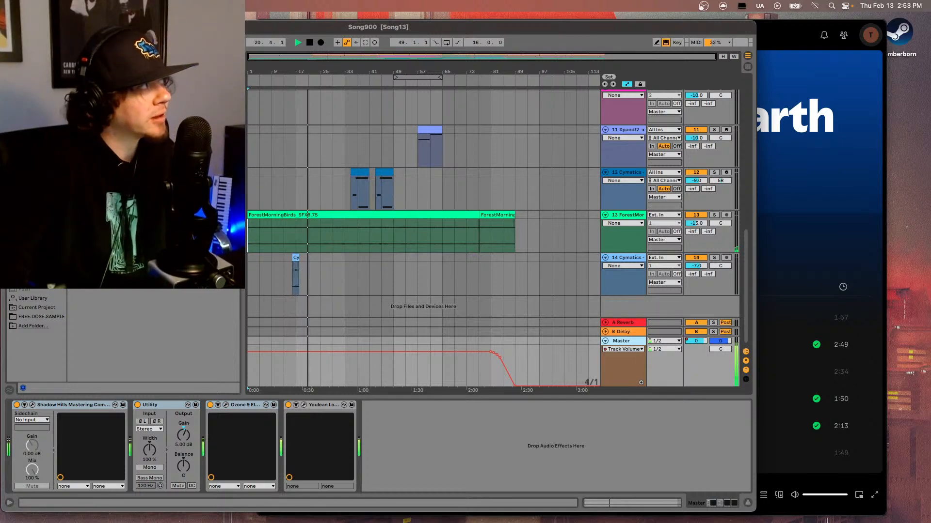
pyautogui.press('ctrl+super+f')
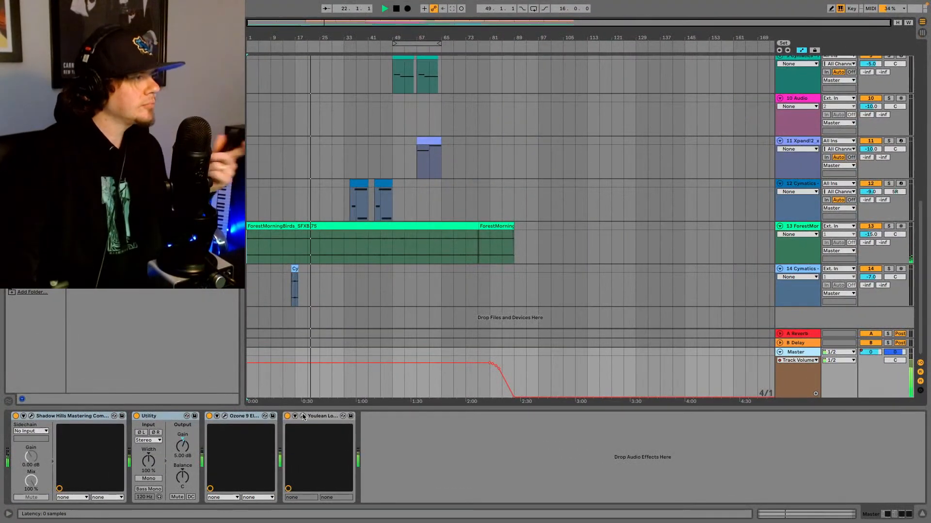
pyautogui.click(303, 416)
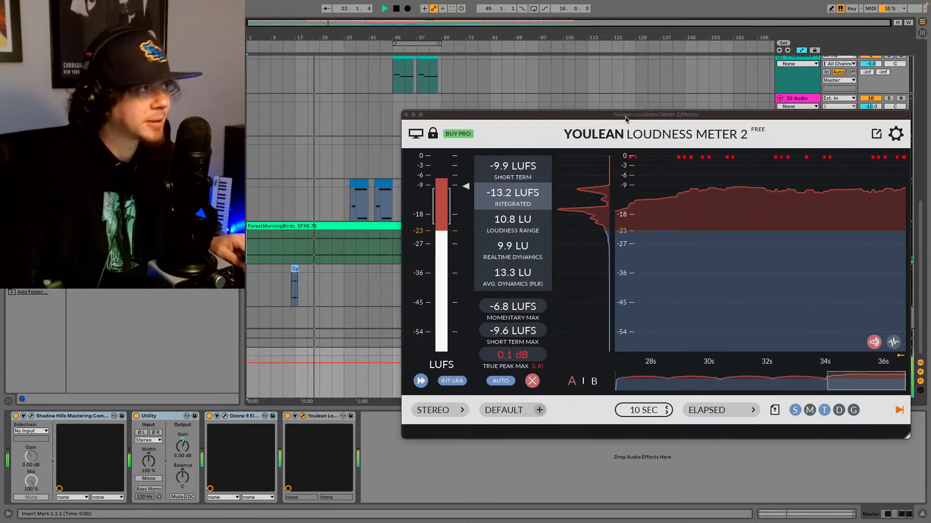
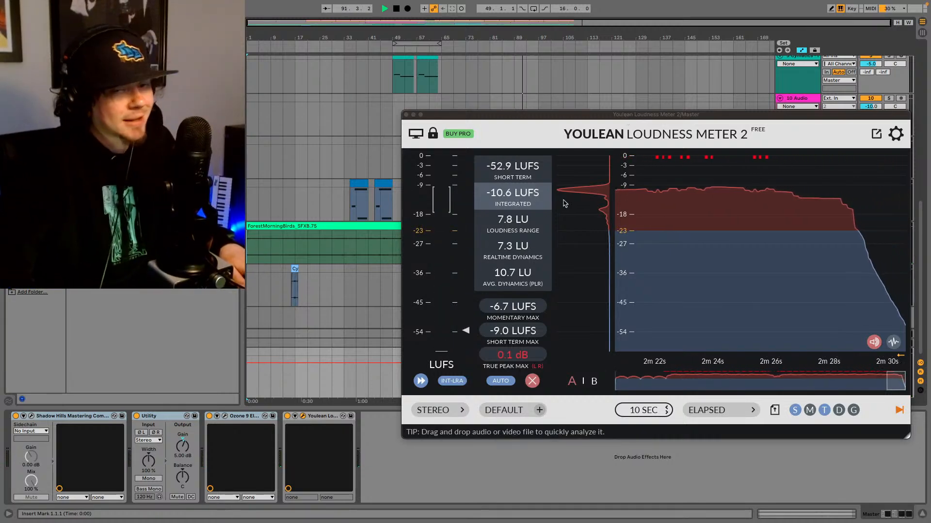
pyautogui.press('space')
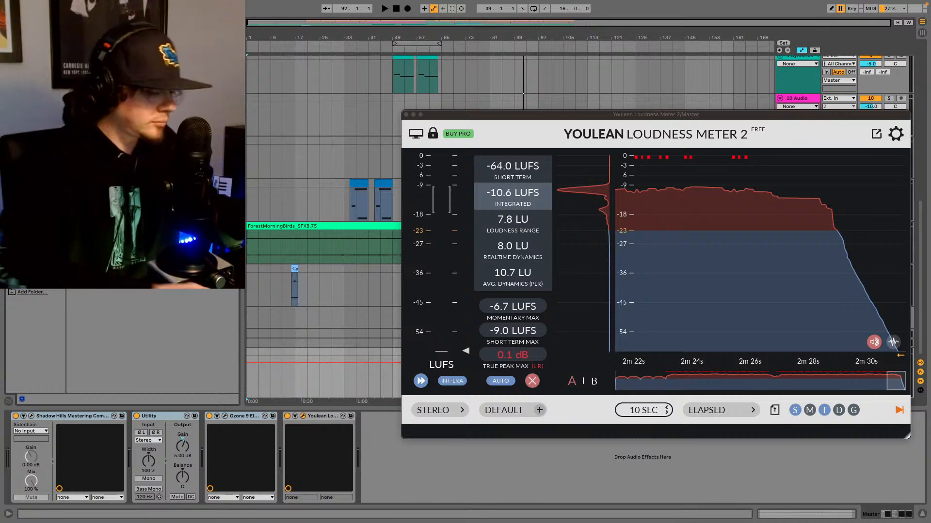
# Step: Add a Limiter between Ozone and the loudness meter on the Master track, with a 0.00 dB ceiling and 1.00 dB gain
pyautogui.scroll(5, 121, 339)
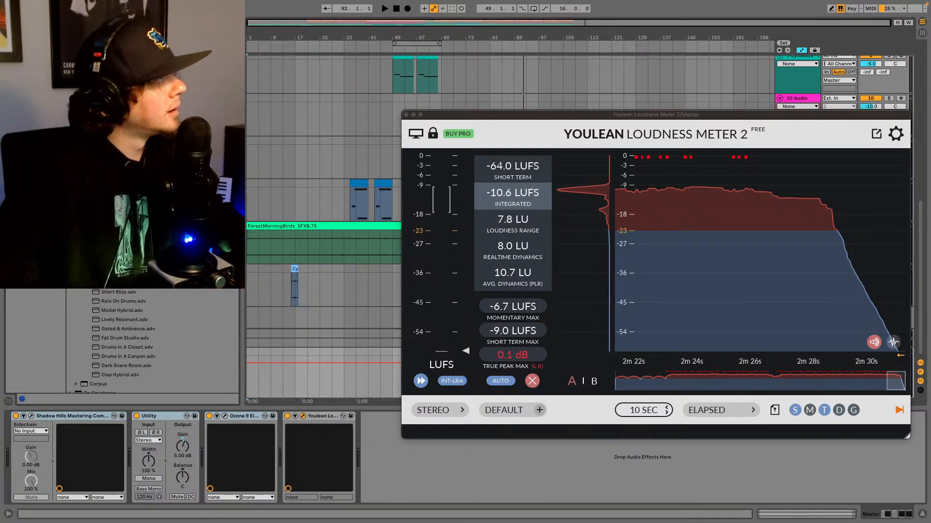
pyautogui.scroll(-5, 121, 340)
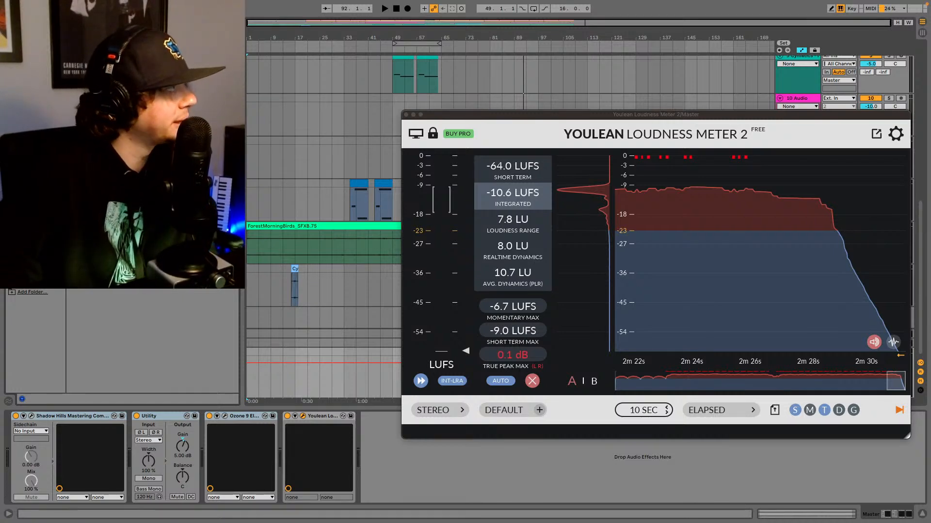
pyautogui.moveTo(257, 349); pyautogui.dragTo(297, 480)
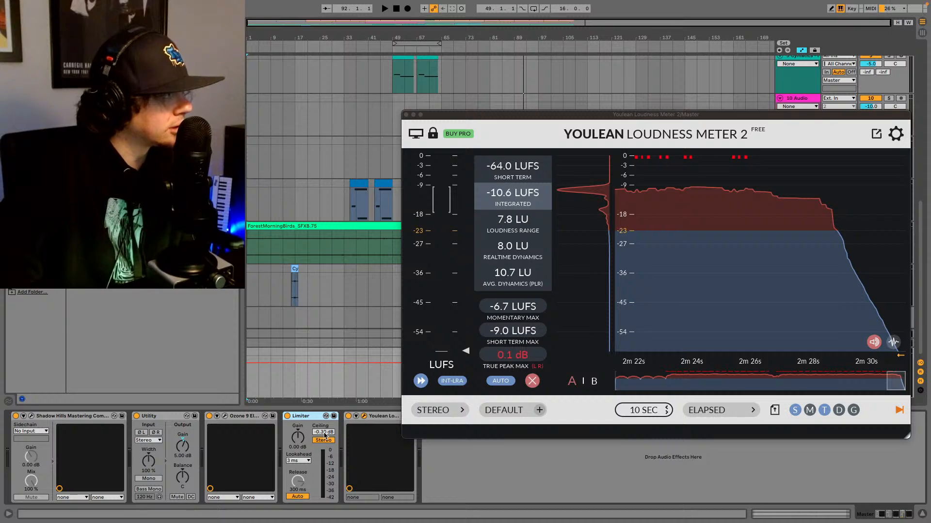
pyautogui.moveTo(327, 436); pyautogui.dragTo(327, 427)
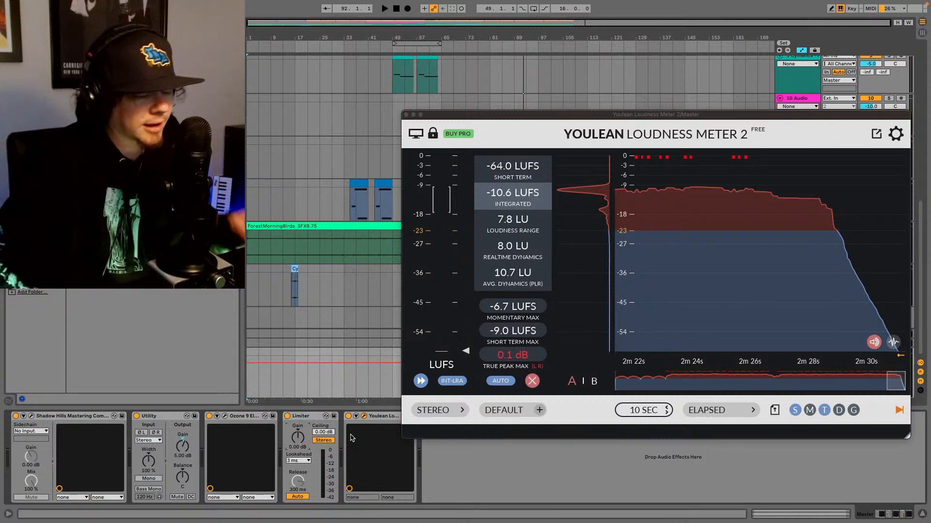
pyautogui.press('Up')
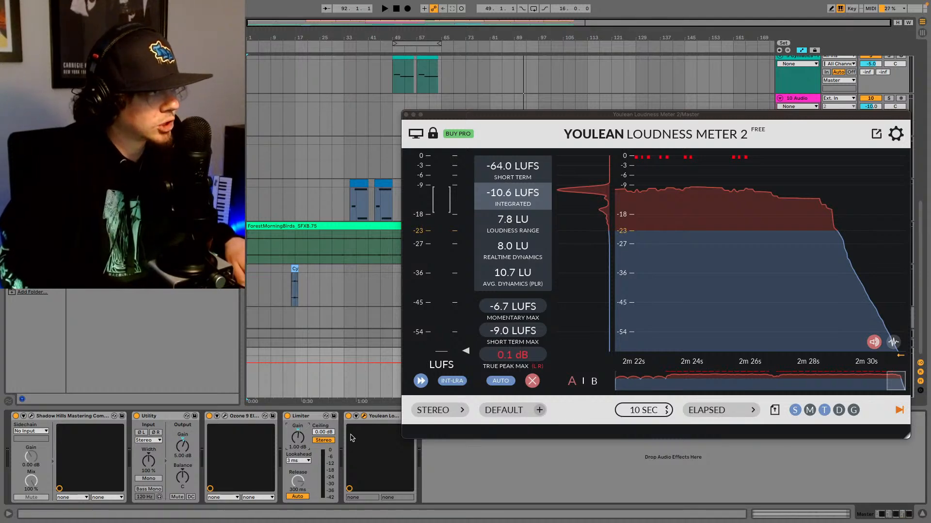
# Step: Measure the limited mix's loudness from bar 33 and from bar 17, and return the playback start to bar 1
pyautogui.click(344, 251)
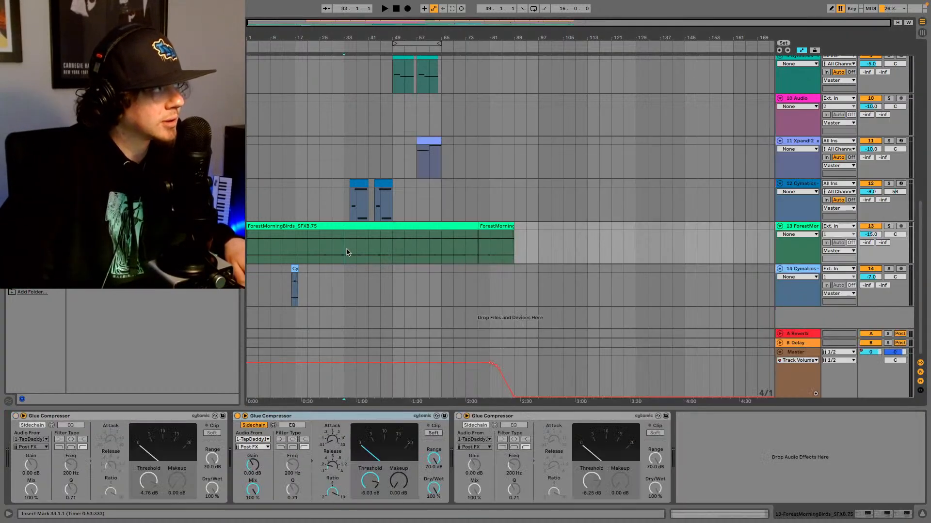
pyautogui.press('space')
pyautogui.click(795, 353)
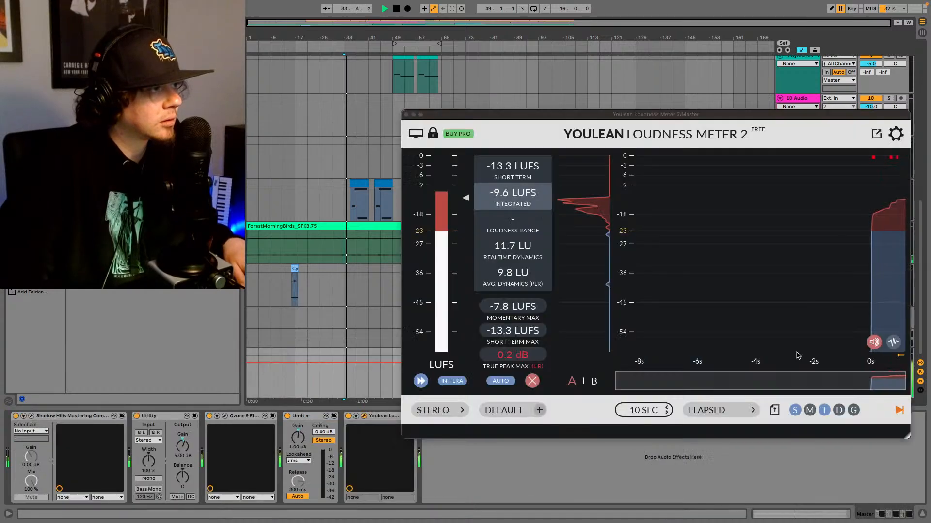
pyautogui.click(297, 246)
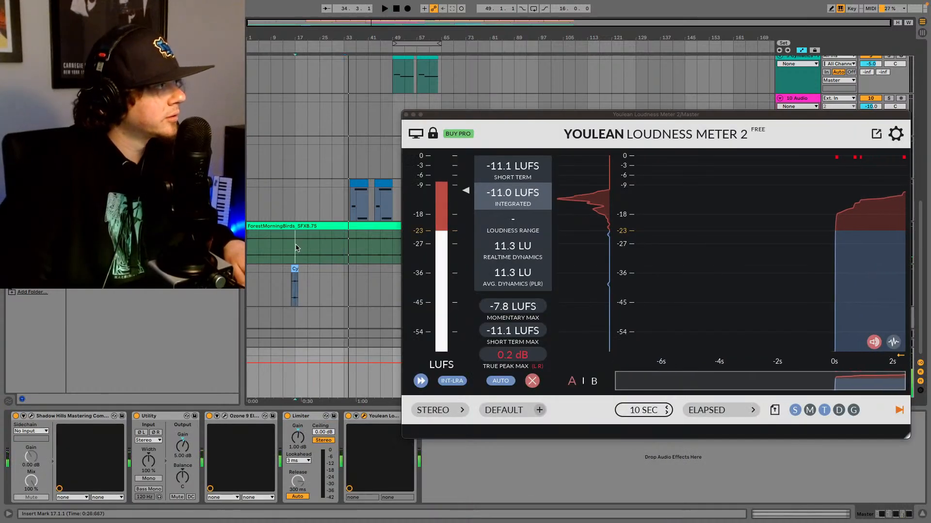
pyautogui.click(785, 353)
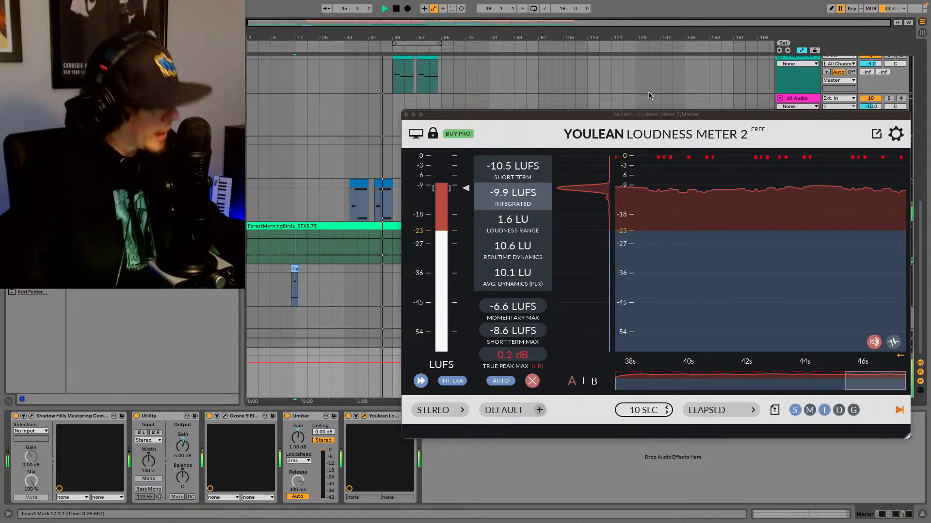
pyautogui.press('space')
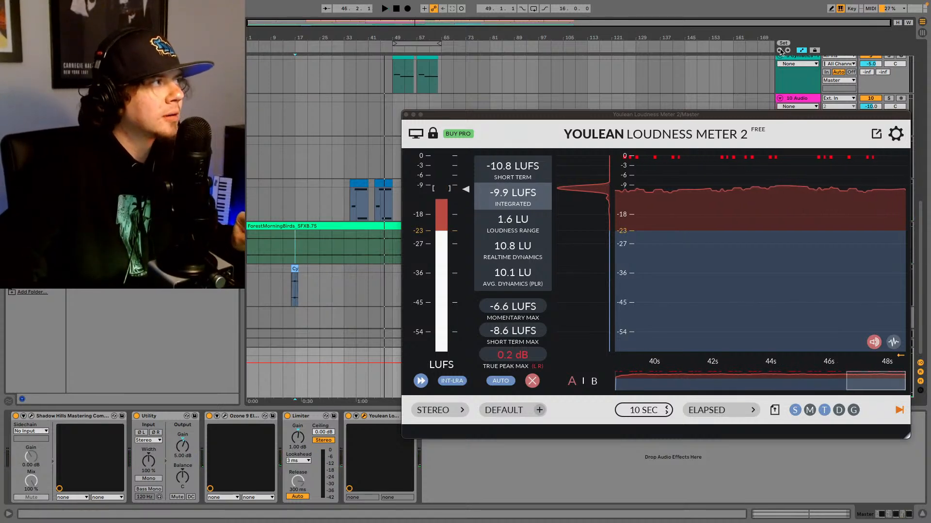
pyautogui.press('Home')
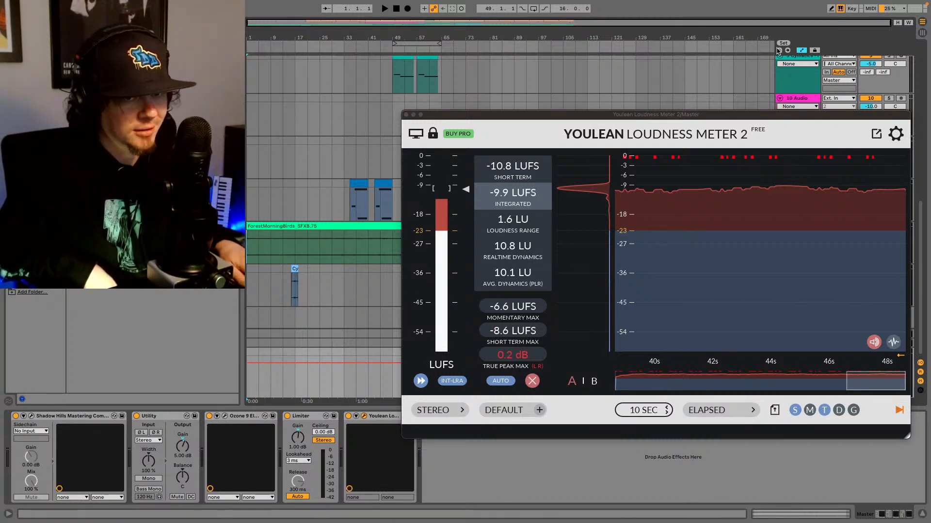
# Step: Play the whole limited song from bar 1 with the loudness meter running, then stop and return to the Master track's devices
pyautogui.press('space')
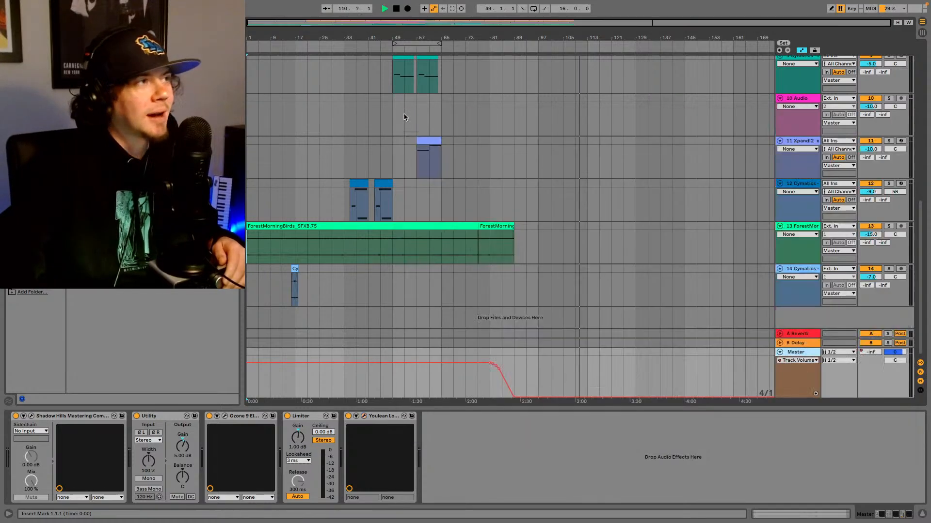
pyautogui.click(406, 114)
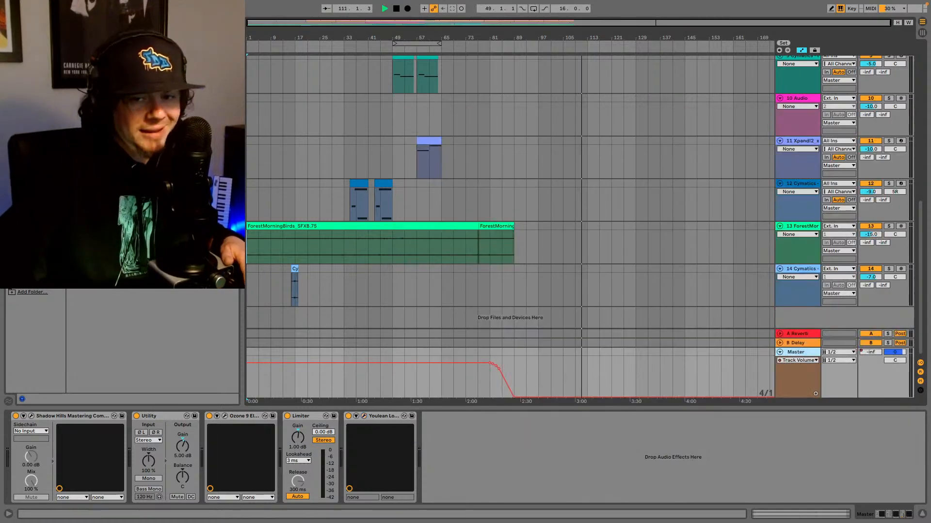
pyautogui.press('space')
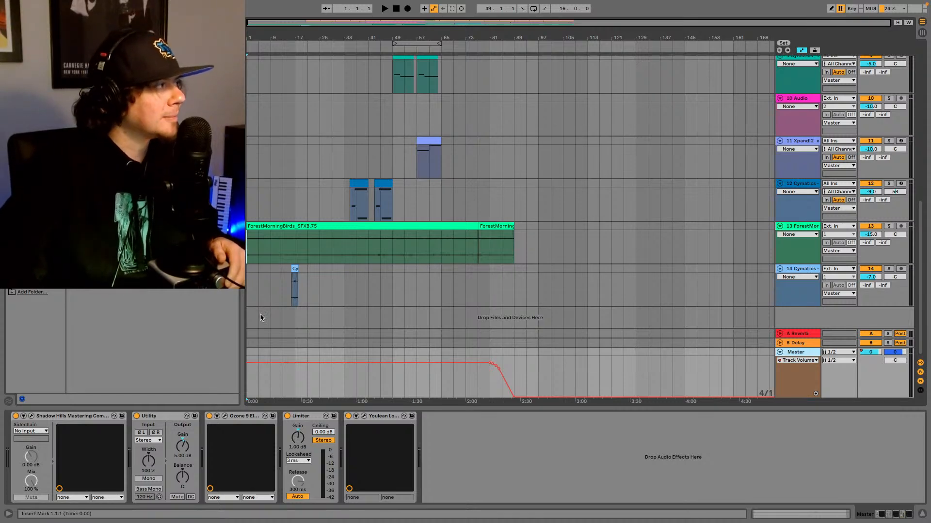
pyautogui.scroll(1, 304, 285)
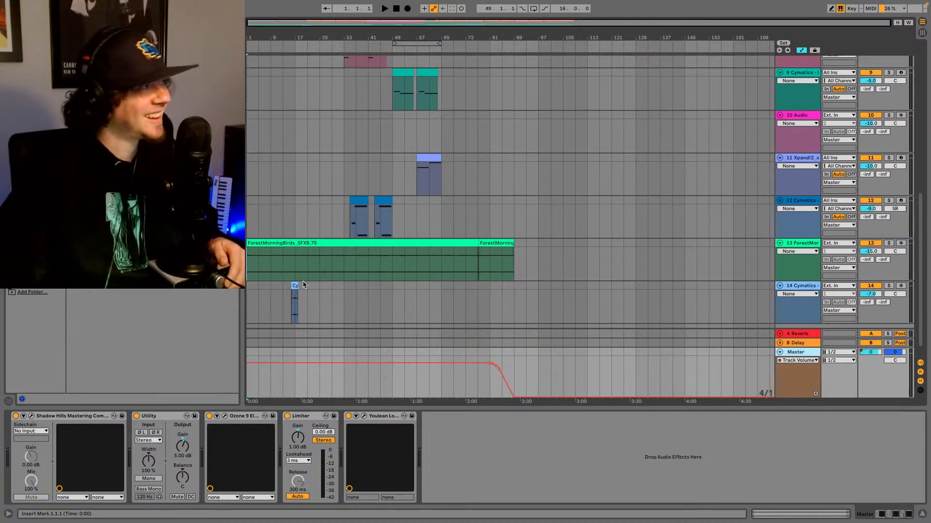
pyautogui.scroll(1, 303, 285)
pyautogui.scroll(-3, 328, 315)
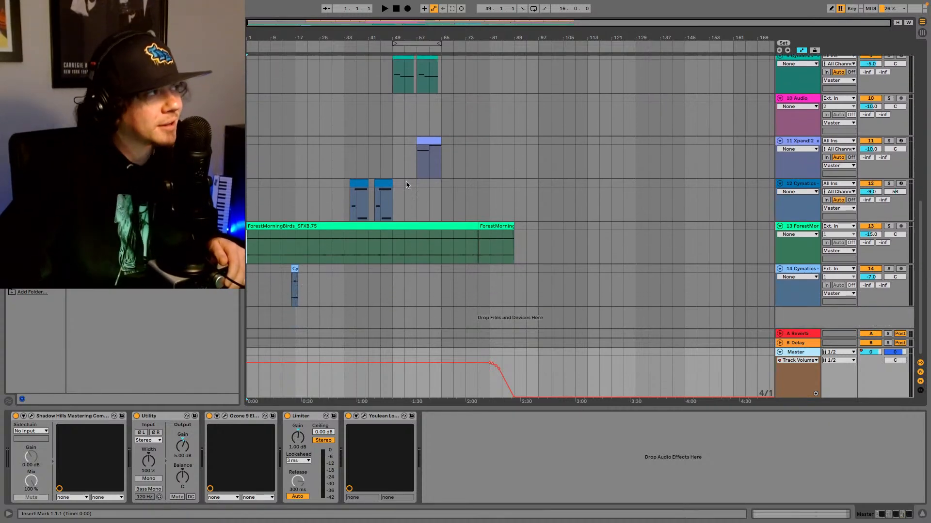
pyautogui.click(259, 248)
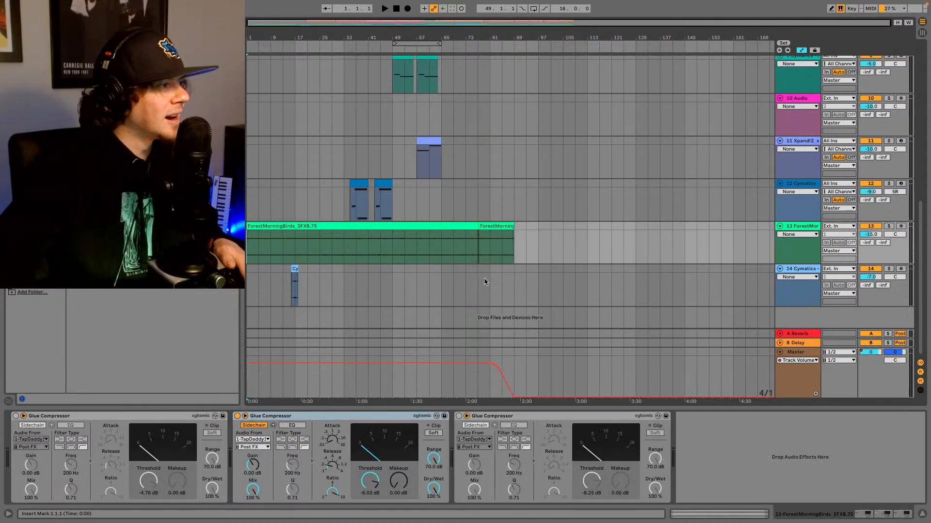
pyautogui.click(796, 352)
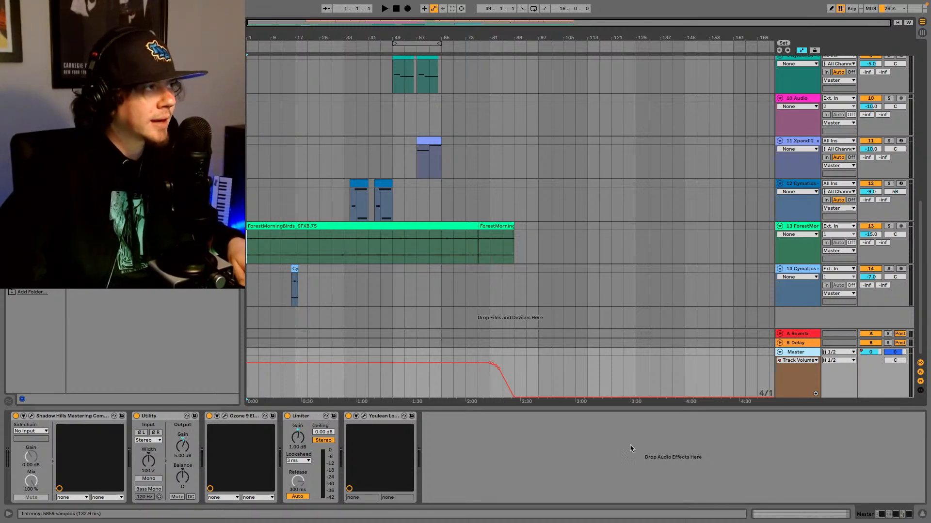
# Step: Set the Ozone Maximizer's threshold on the Master track to -5.5 dB while playing the song from bar 17
pyautogui.click(225, 416)
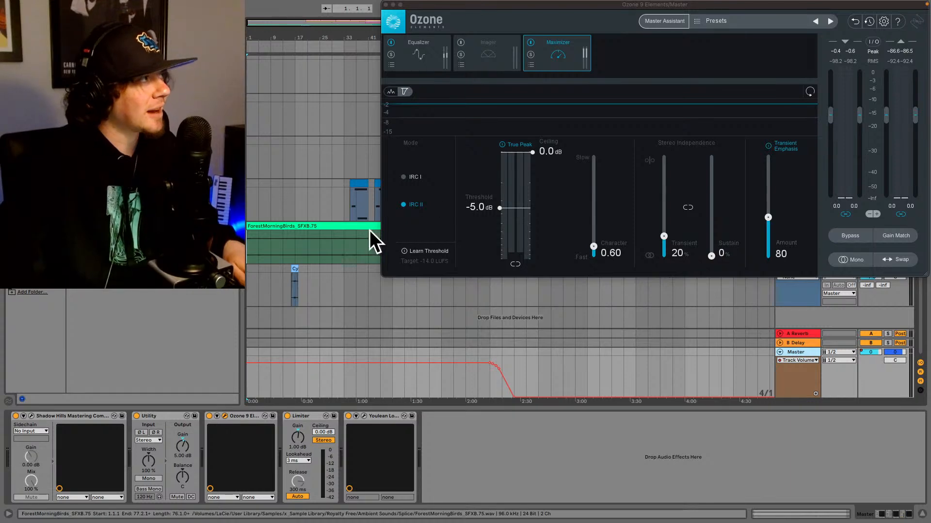
pyautogui.click(294, 251)
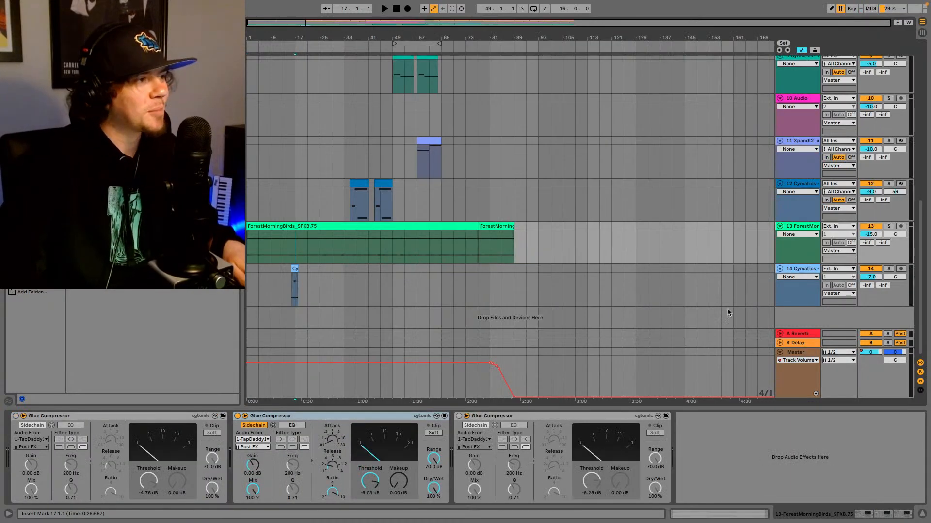
pyautogui.click(809, 353)
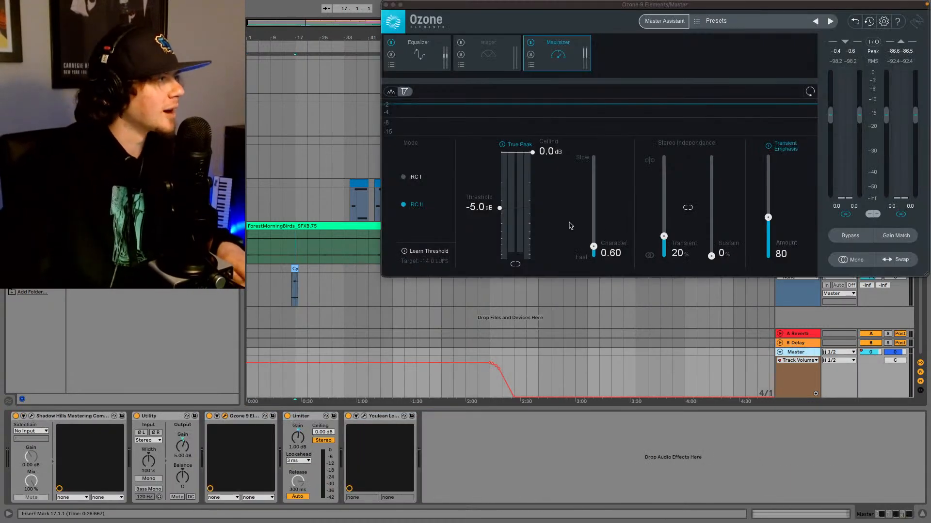
pyautogui.press('space')
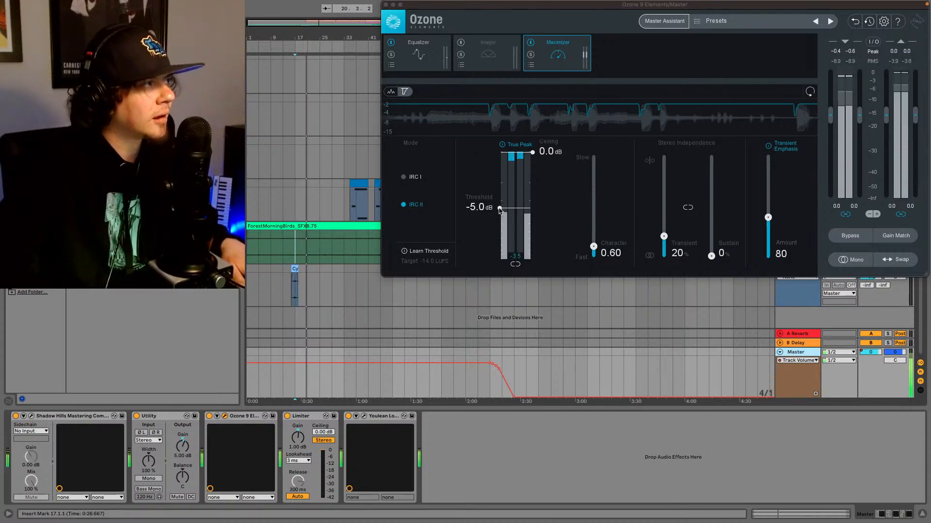
pyautogui.moveTo(499, 209); pyautogui.dragTo(499, 215)
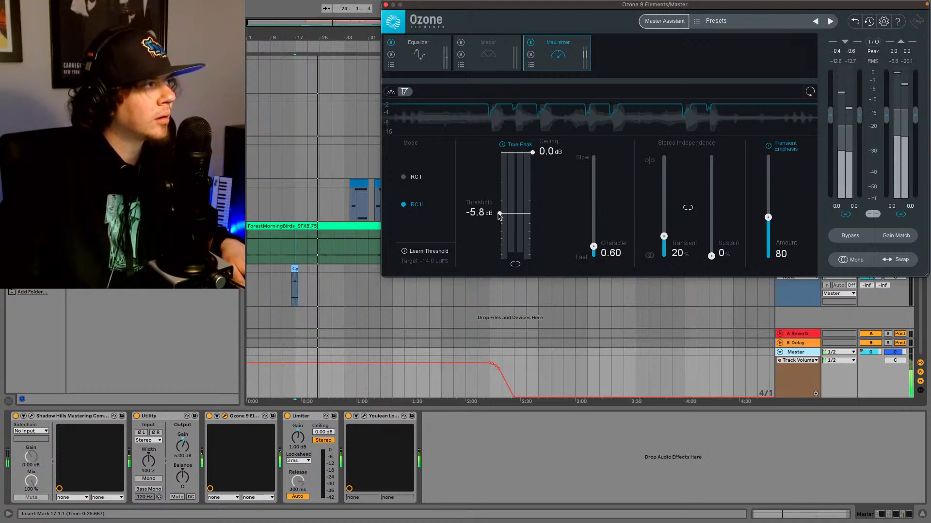
pyautogui.moveTo(499, 216); pyautogui.dragTo(499, 212)
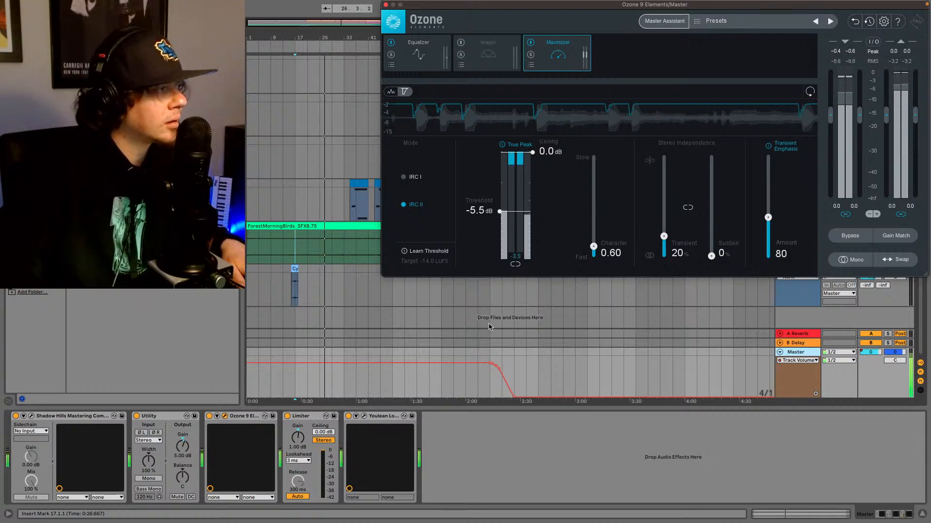
# Step: Set the Master Limiter's gain to 1.20 dB and measure the loudness from bar 17 with Youlean Loudness Meter
pyautogui.click(364, 419)
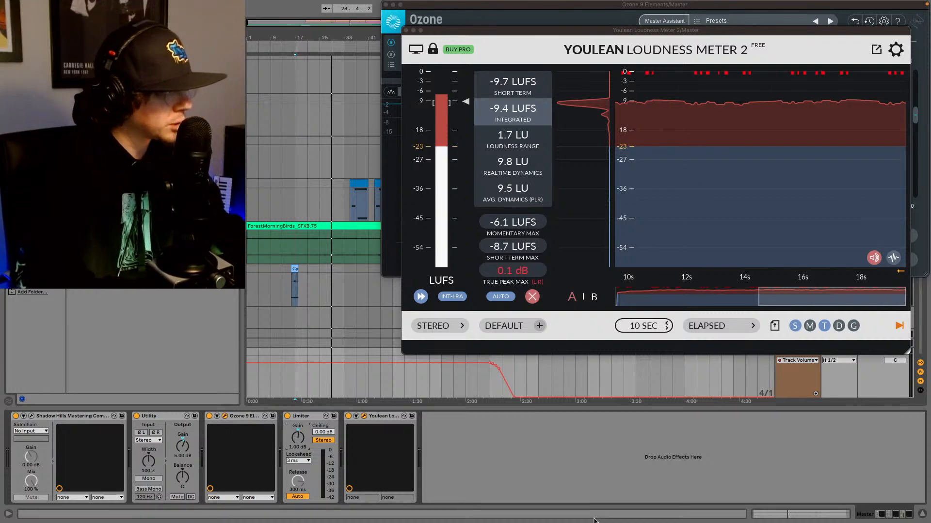
pyautogui.write('1.2')
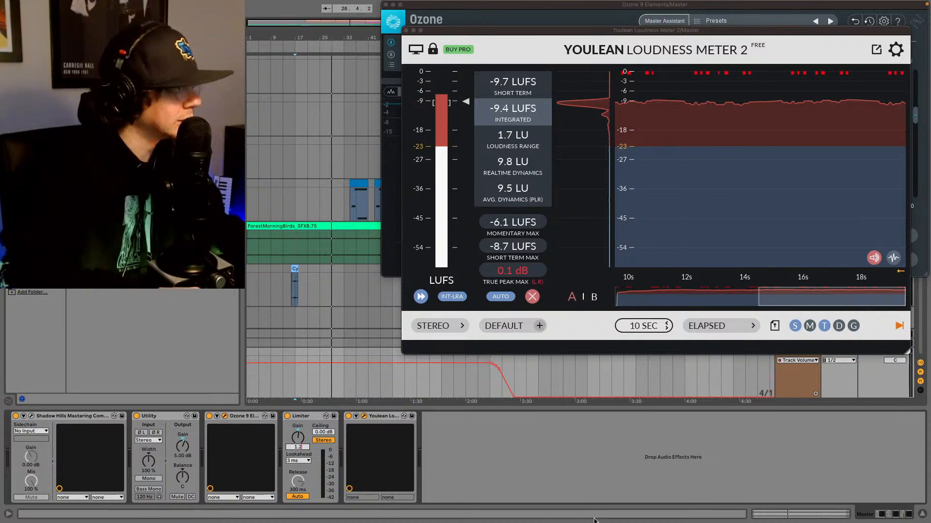
pyautogui.press('Return')
pyautogui.press('space')
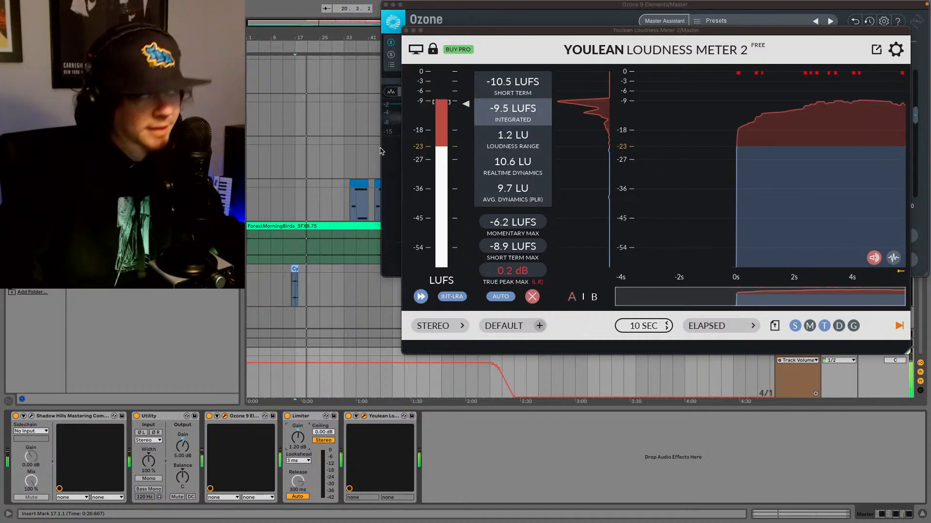
# Step: Close the loudness meter and Ozone plug-in windows
pyautogui.click(407, 30)
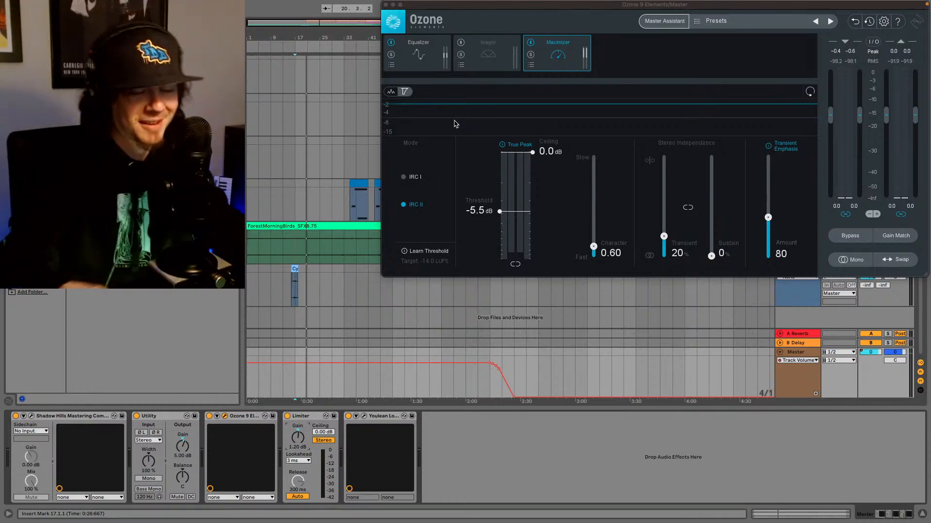
pyautogui.press('super+alt+p')
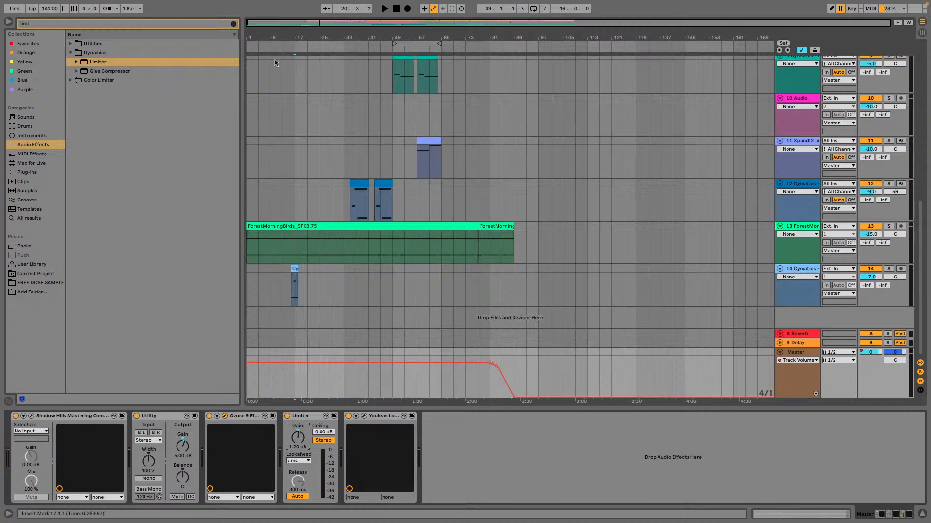
pyautogui.click(510, 476)
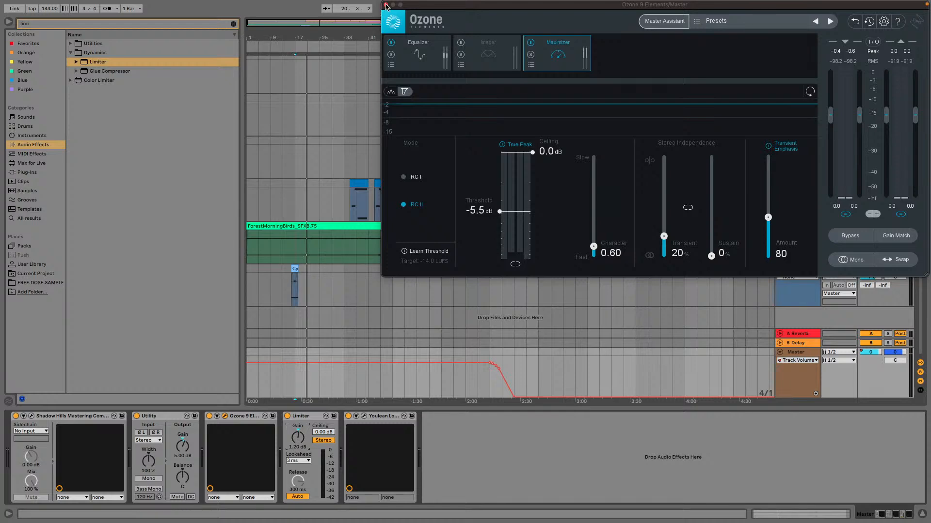
pyautogui.click(480, 9)
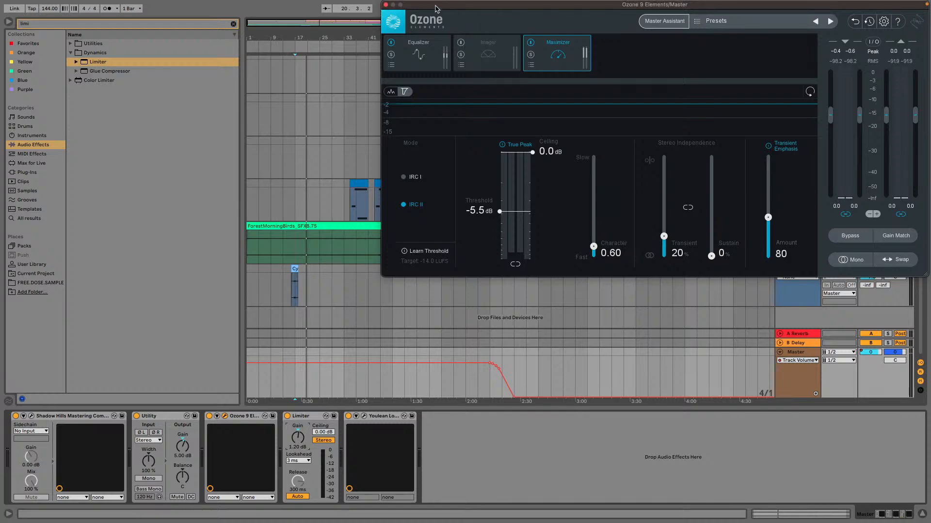
pyautogui.click(386, 5)
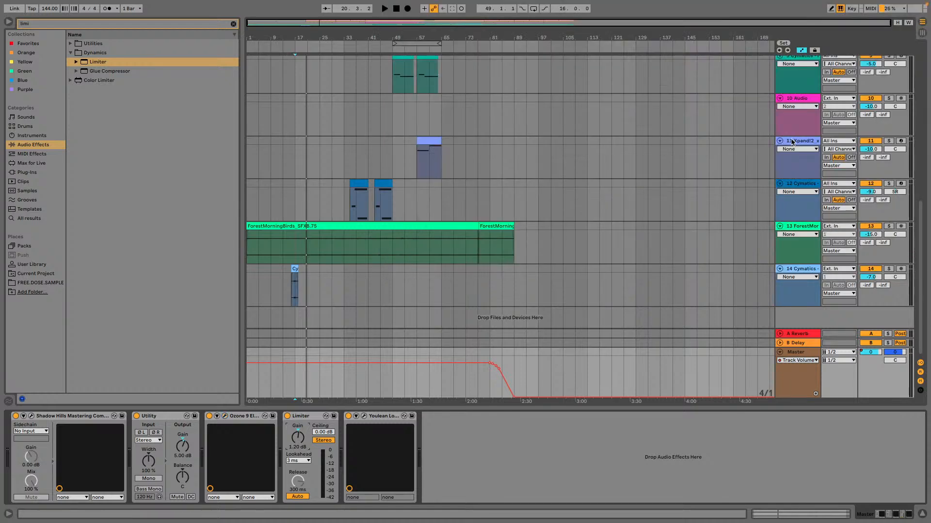
# Step: Reopen Youlean Loudness Meter on the Master track, play the whole song from bar 1, and restart playback from bar 1
pyautogui.click(364, 416)
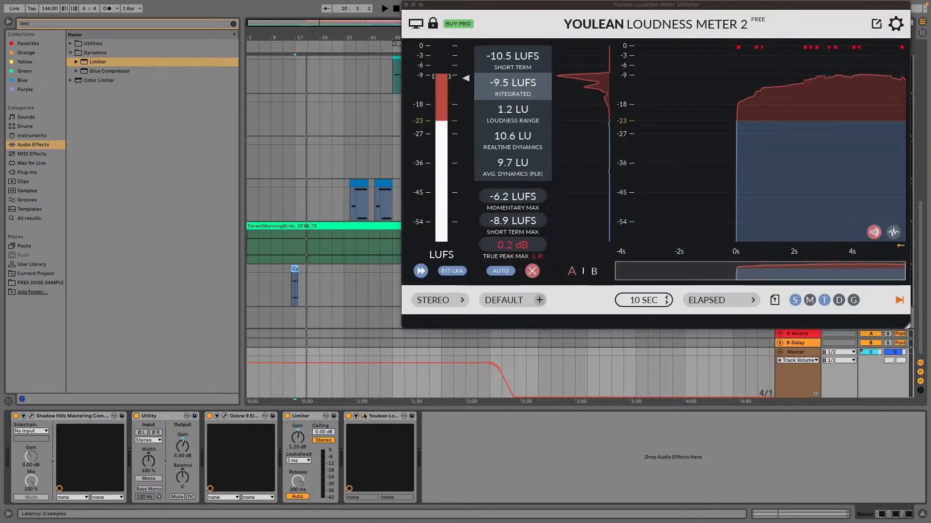
pyautogui.moveTo(646, 5); pyautogui.dragTo(644, 80)
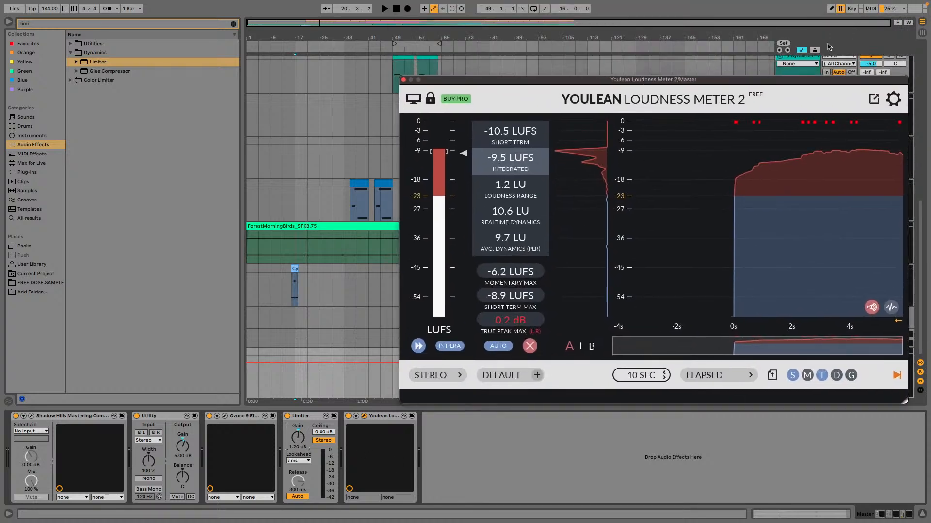
pyautogui.click(779, 51)
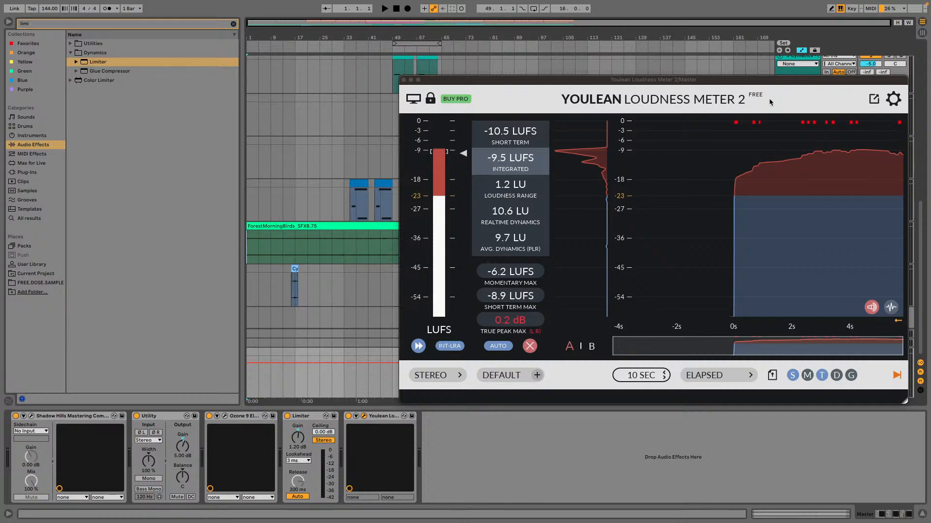
pyautogui.press('space')
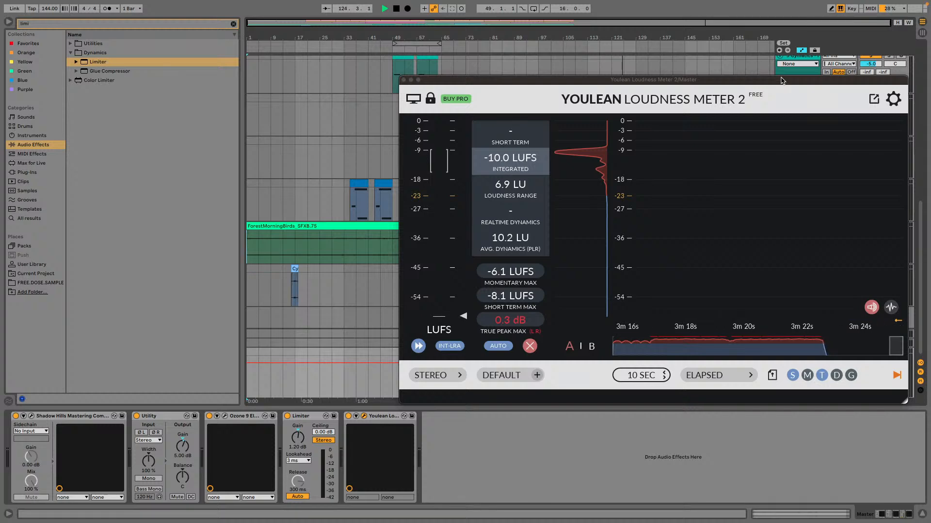
pyautogui.click(779, 50)
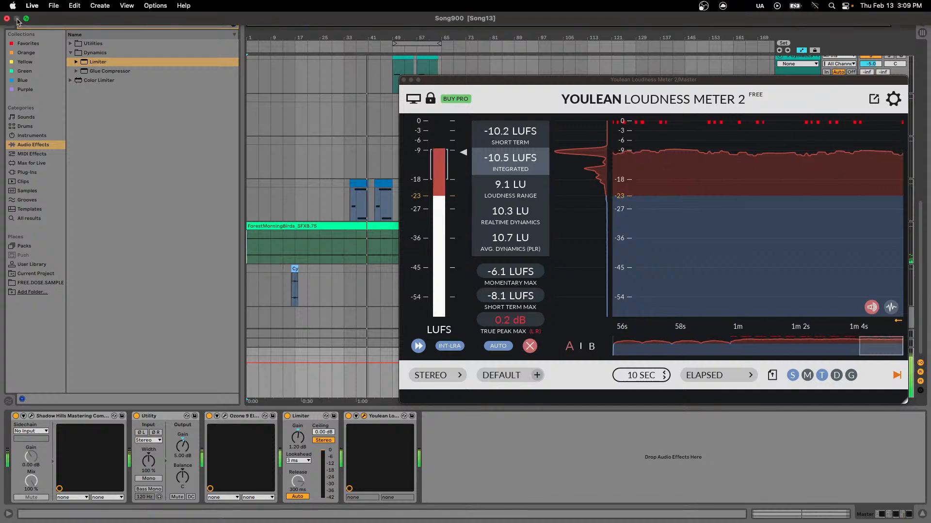
# Step: Exit full-screen view, switch to Spotify, and copy the link to the album Last To Leave Earth
pyautogui.click(26, 19)
pyautogui.click(768, 65)
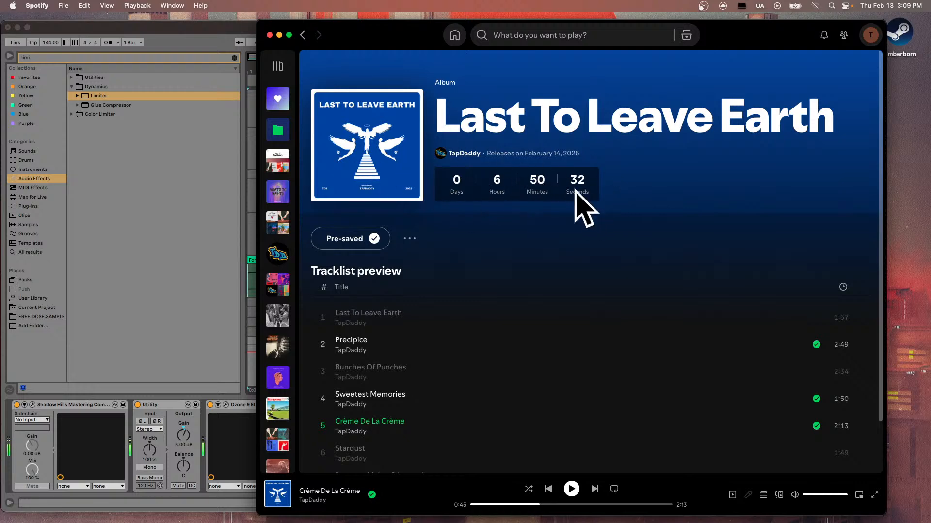
pyautogui.click(409, 239)
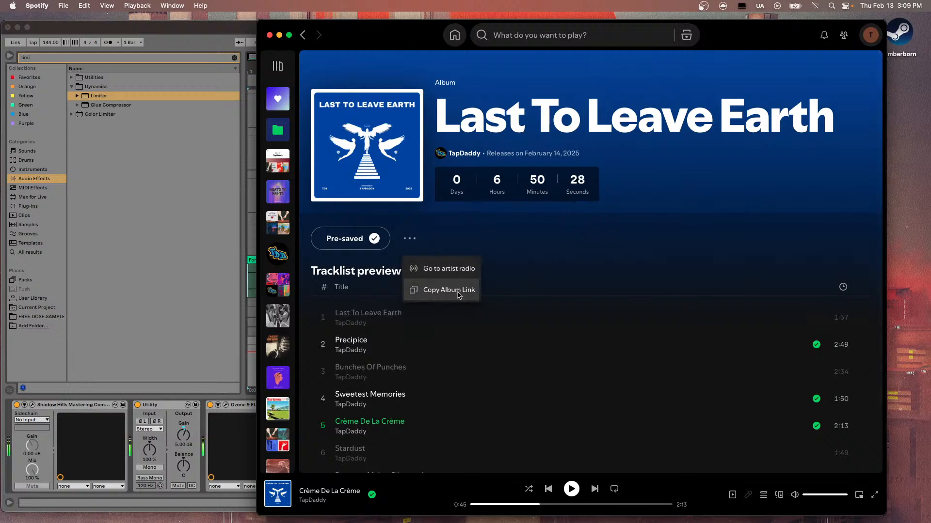
pyautogui.click(444, 291)
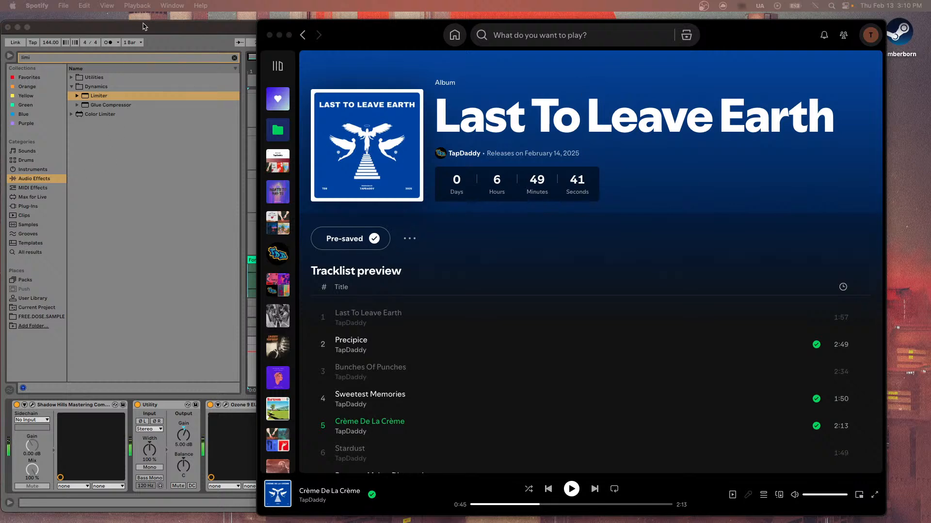
# Step: Switch back to Ableton Live, close the loudness meter, and shift the Live window slightly to reveal more of Spotify
pyautogui.click(144, 26)
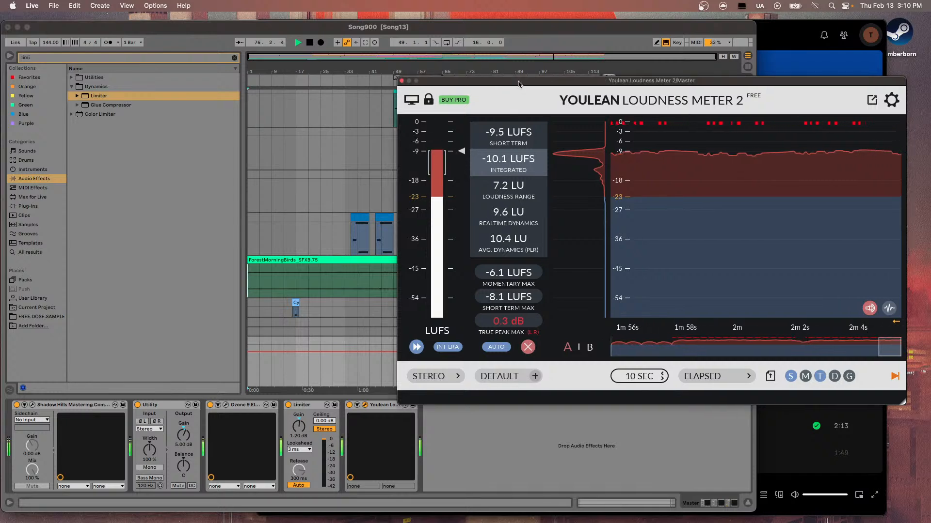
pyautogui.moveTo(517, 83); pyautogui.dragTo(329, 68)
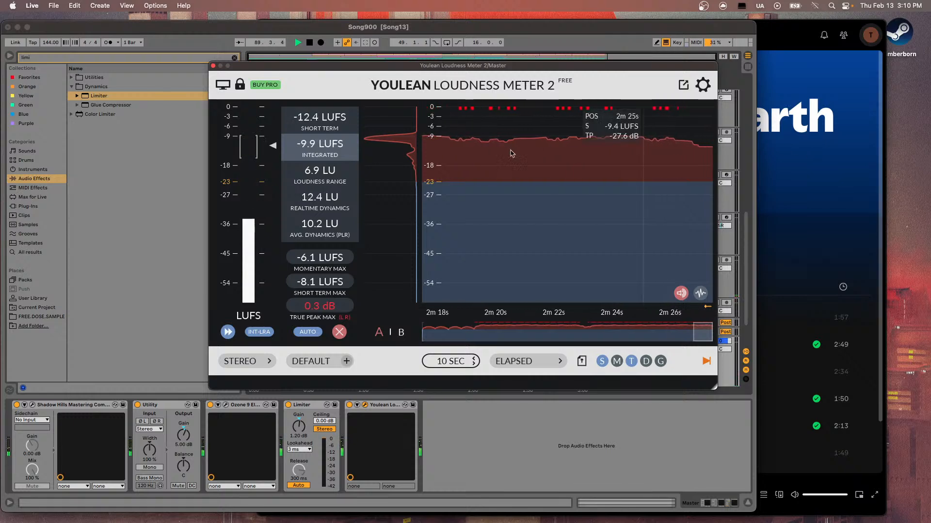
pyautogui.click(212, 66)
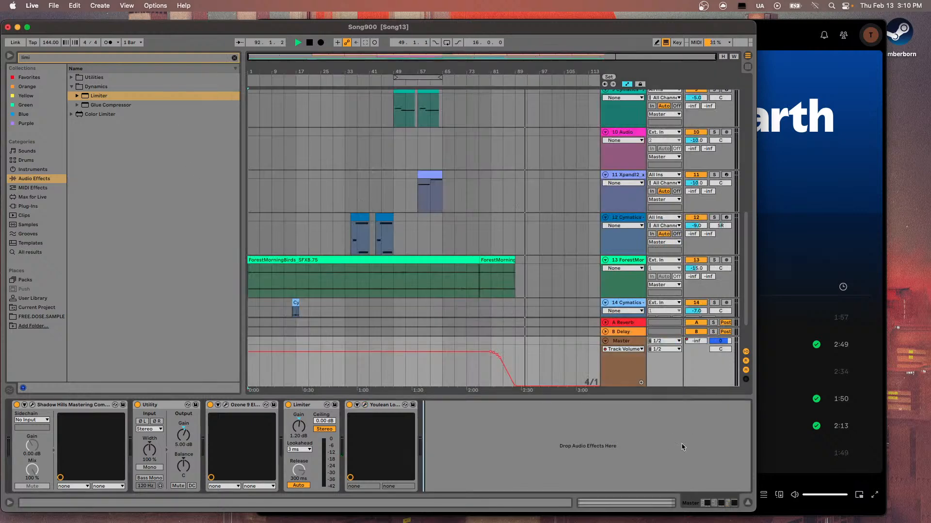
pyautogui.moveTo(554, 28)
pyautogui.mouseDown()
pyautogui.moveTo(557, 53)
pyautogui.moveTo(580, 33)
pyautogui.moveTo(508, 29)
pyautogui.moveTo(545, 21)
pyautogui.mouseUp()
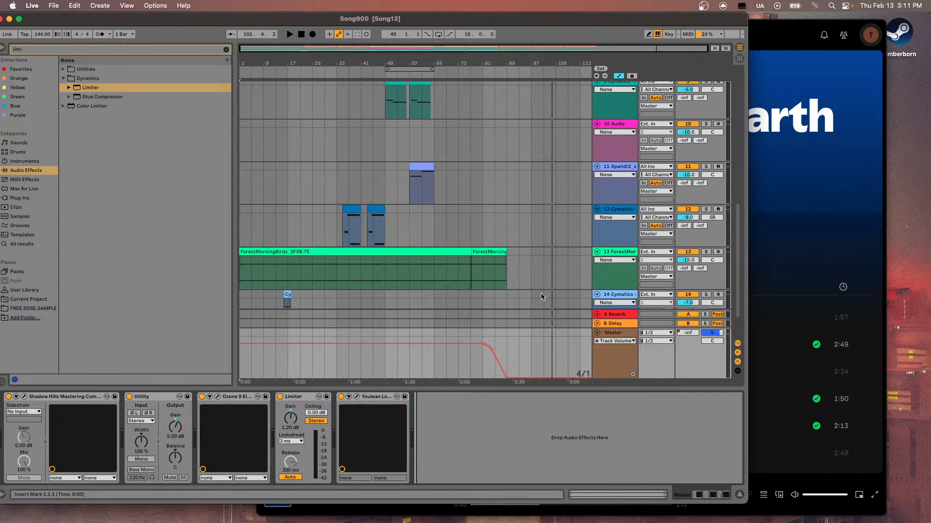
# Step: Switch to Spotify, open the album artist's profile, and look through the popular songs and release countdown
pyautogui.click(809, 208)
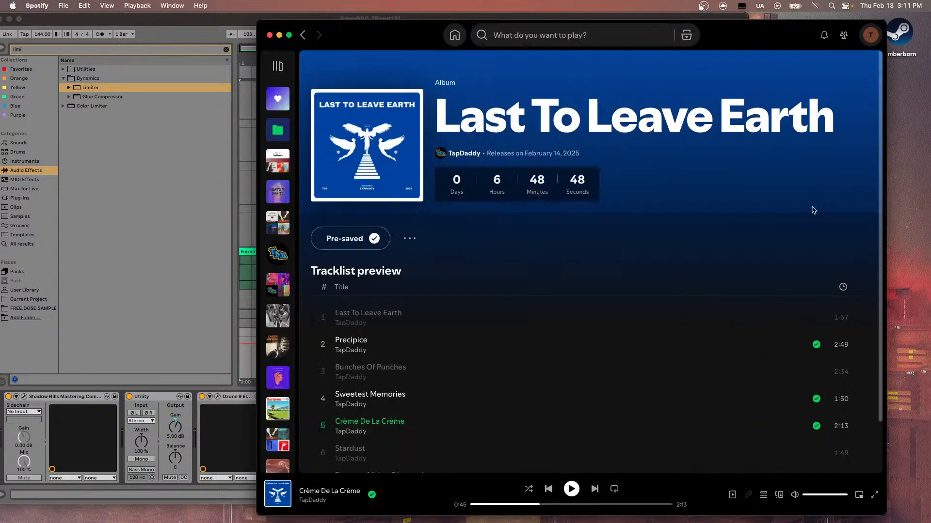
pyautogui.click(355, 433)
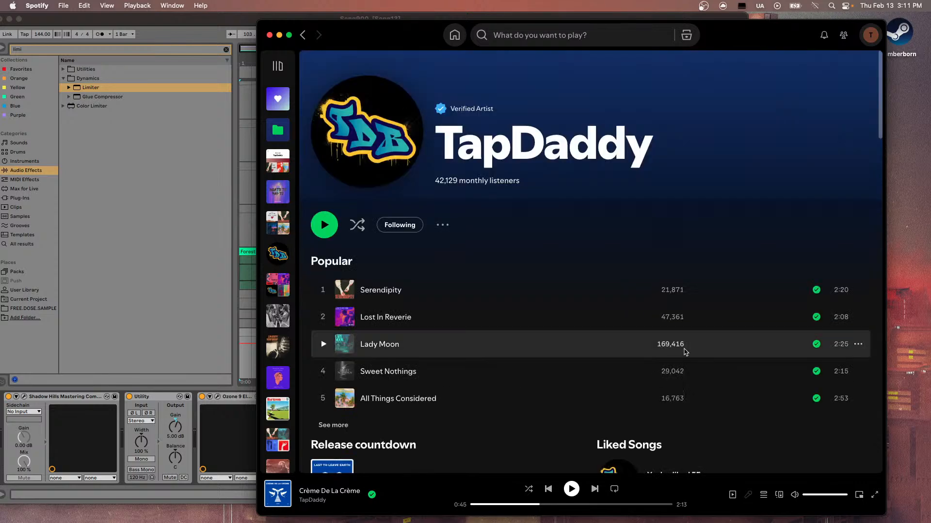
pyautogui.scroll(-1, 644, 319)
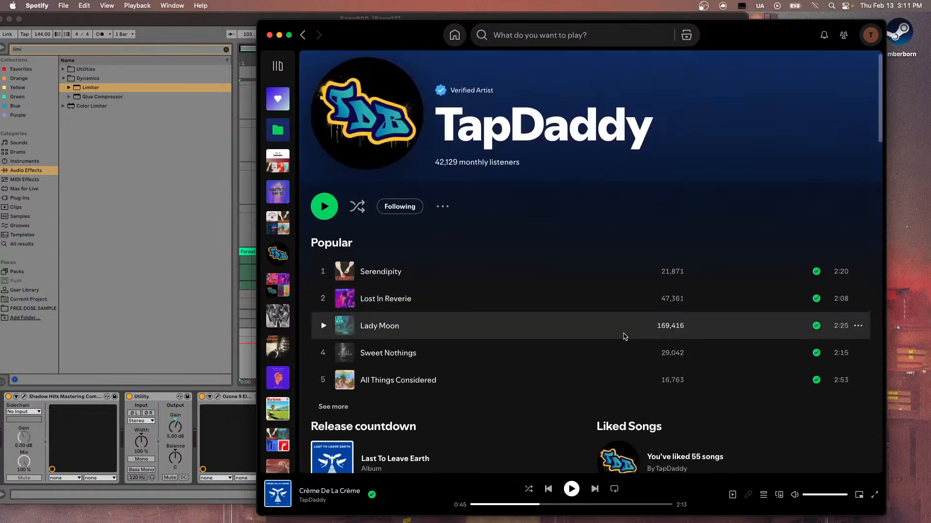
pyautogui.scroll(-1, 646, 321)
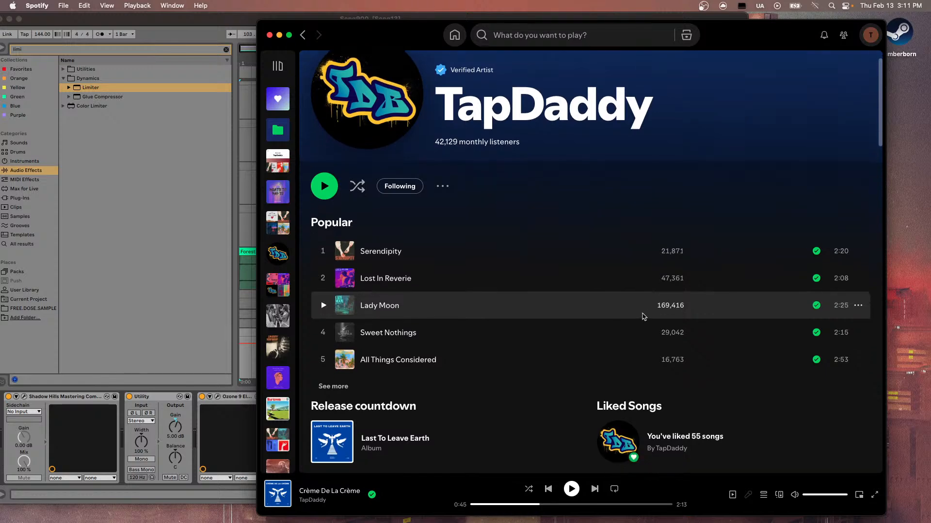
pyautogui.scroll(1, 645, 320)
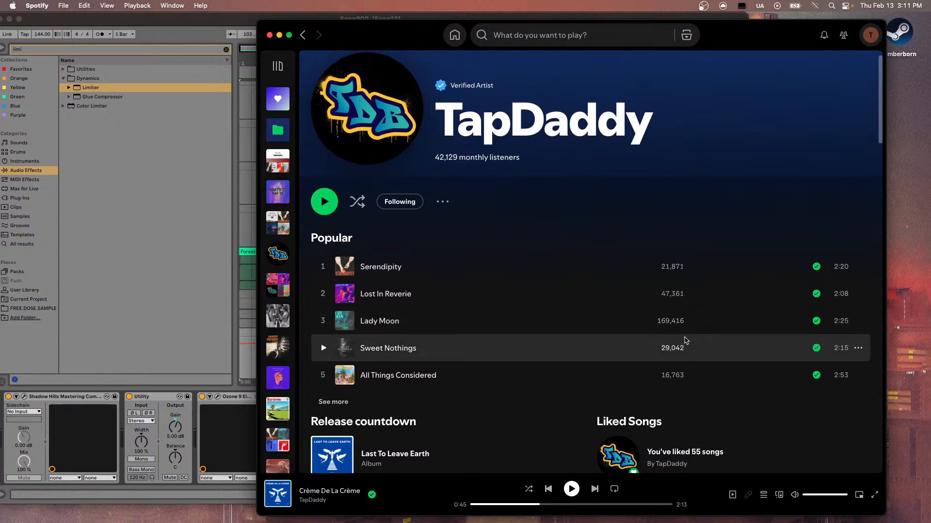
pyautogui.scroll(1, 669, 254)
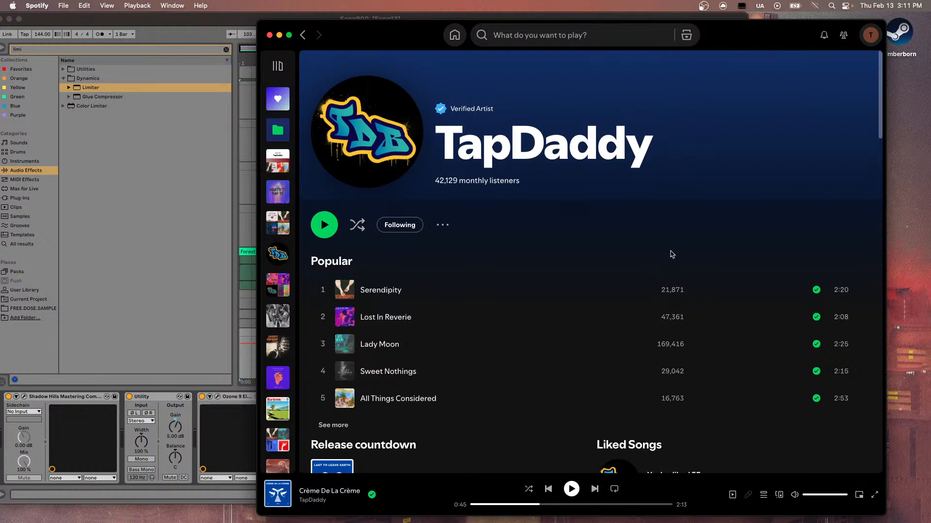